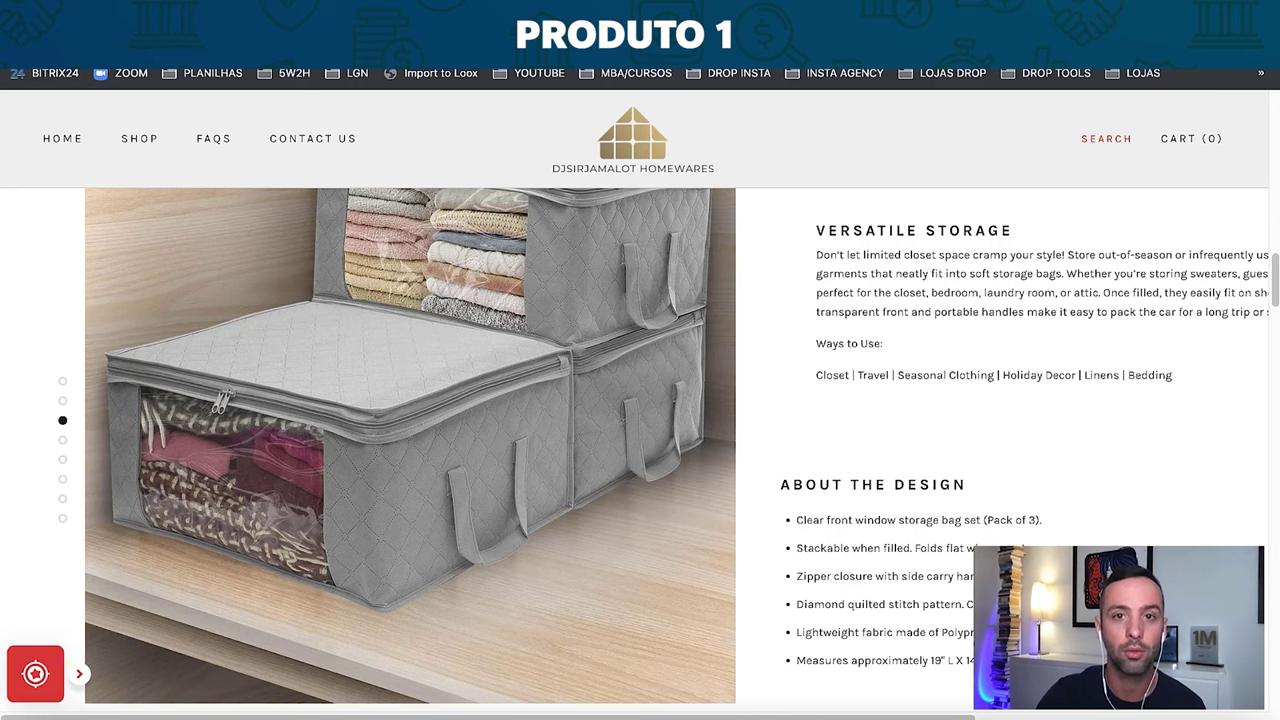
# Translate the storage bag product page into Portuguese with Google Translate
pyautogui.click(429, 123)
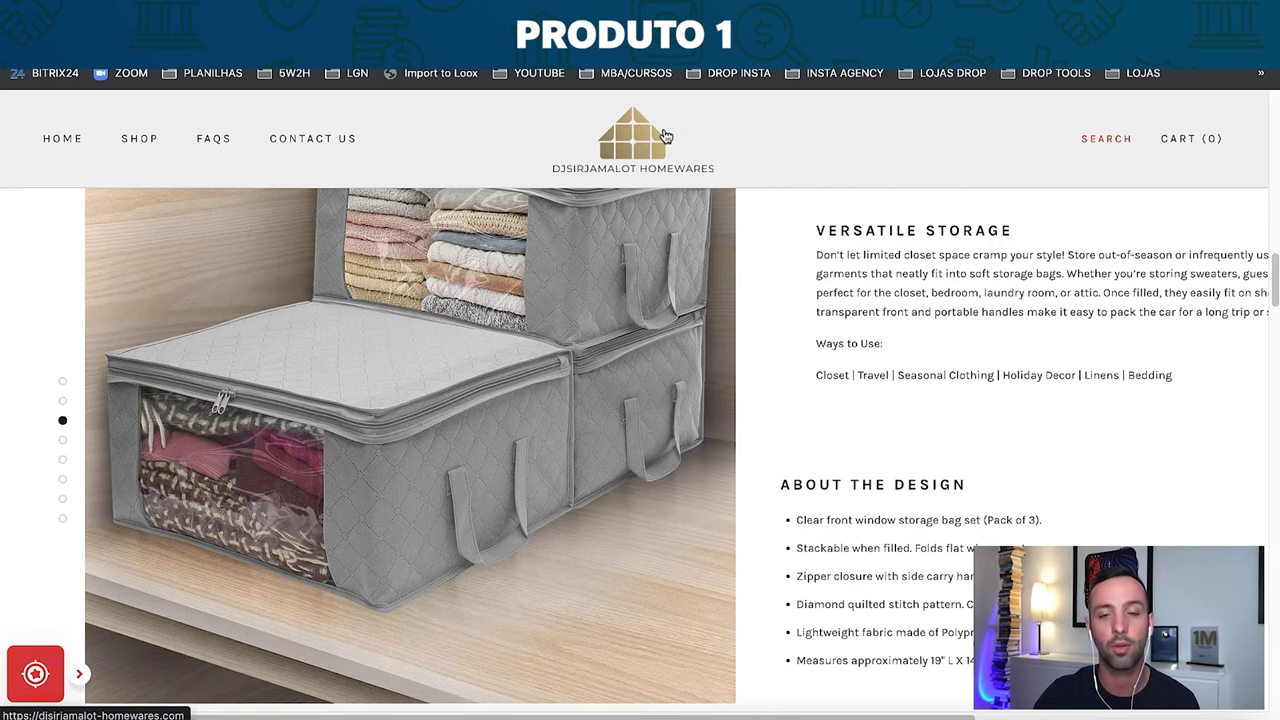
pyautogui.click(216, 108)
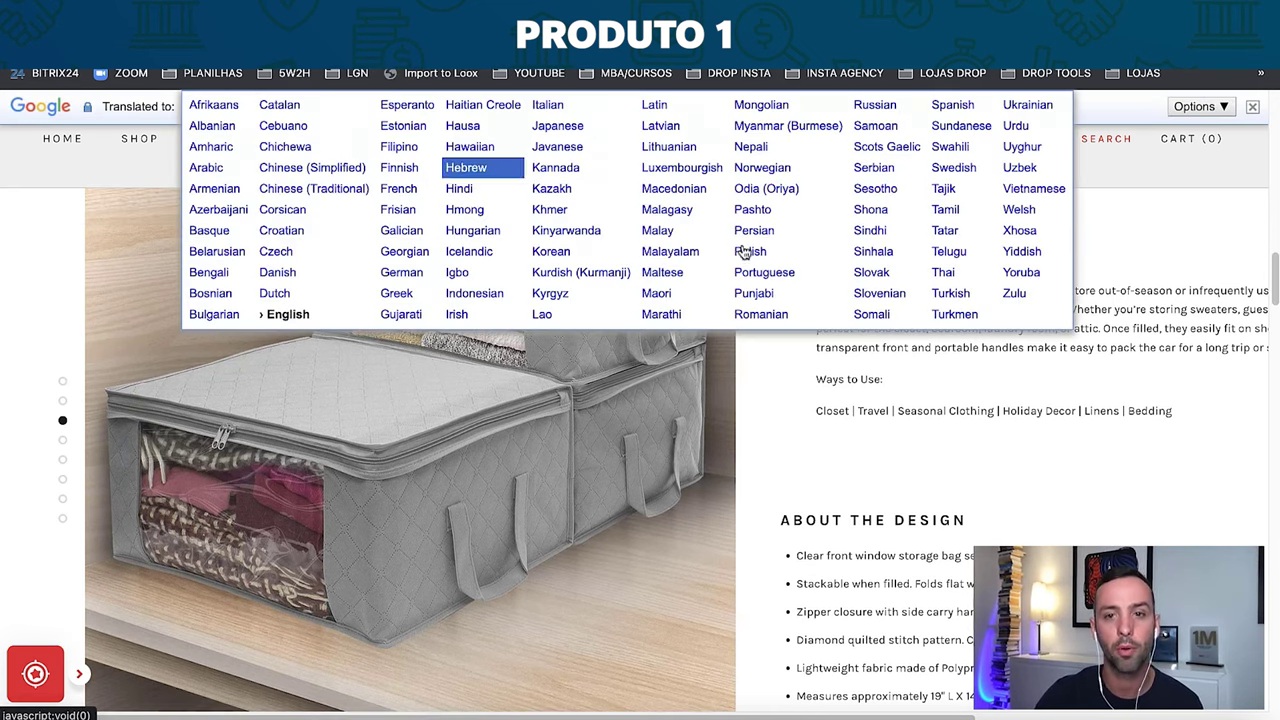
pyautogui.click(775, 272)
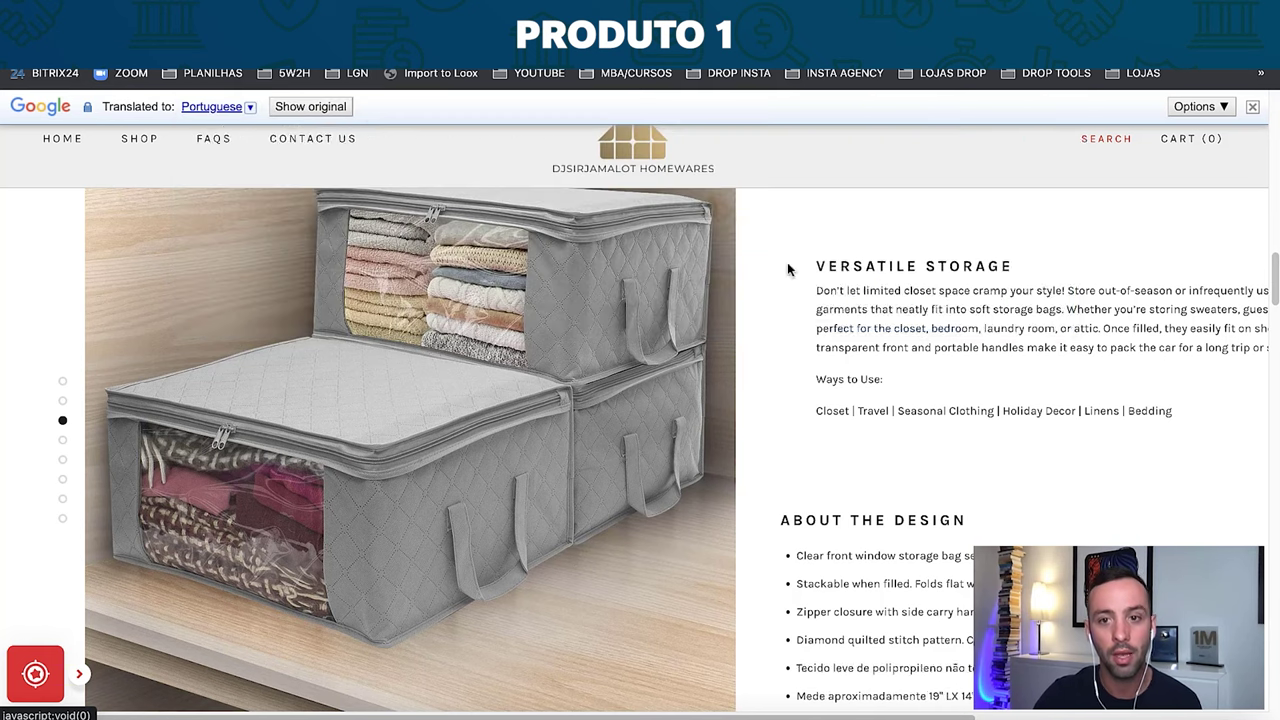
# Examine the storage bag page's description, suggested uses, design details and related product recommendations
pyautogui.scroll(-2, 980, 457)
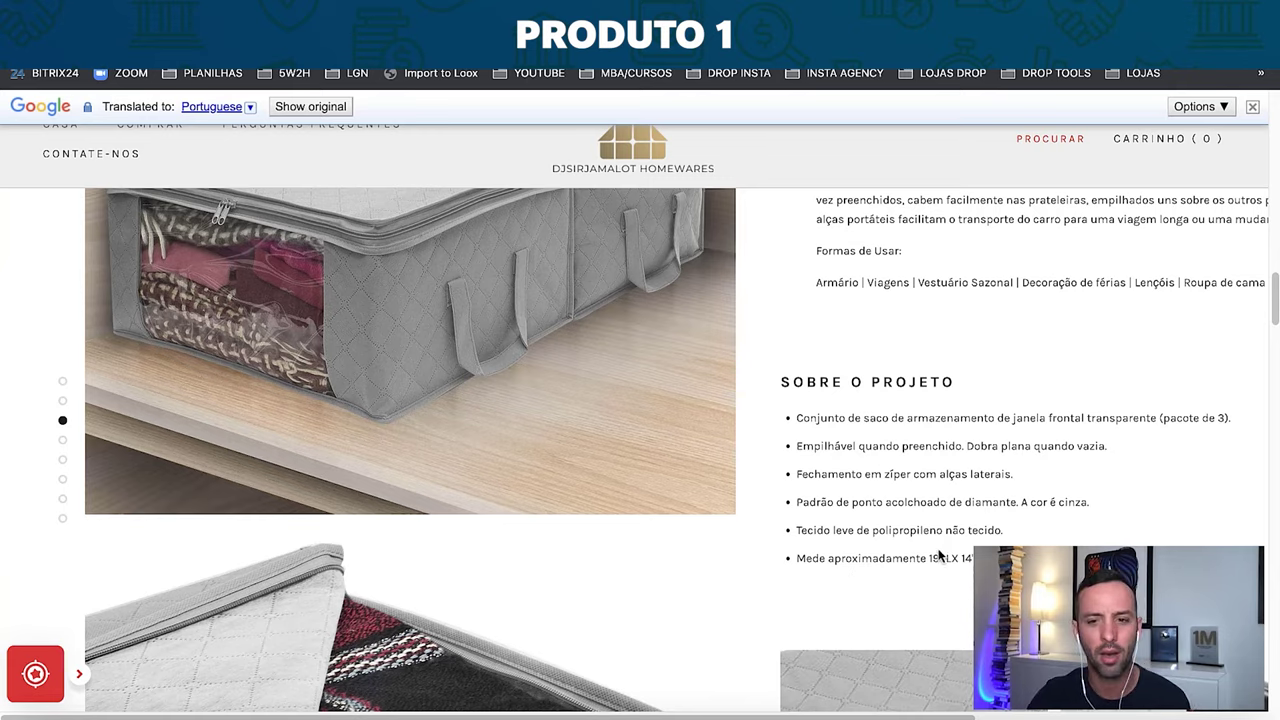
pyautogui.scroll(-6, 850, 571)
pyautogui.scroll(-2, 938, 556)
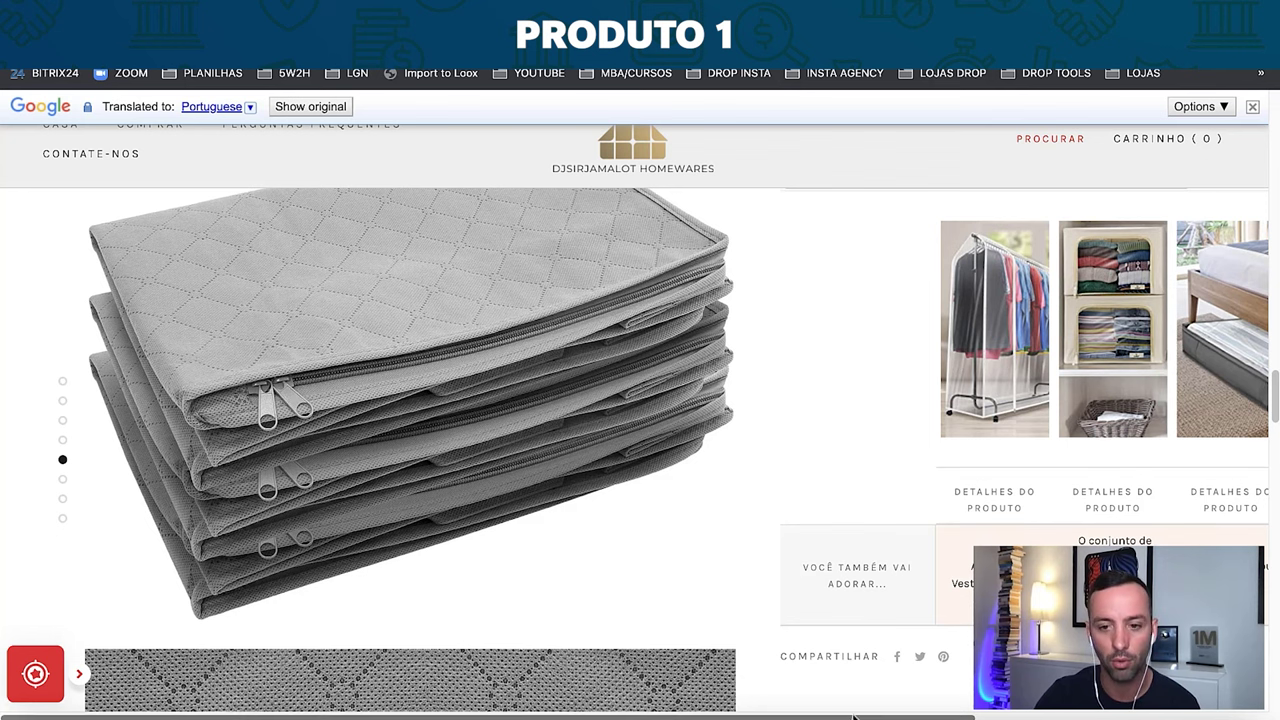
pyautogui.hscroll(5, 927, 580)
pyautogui.hscroll(3, 1130, 560)
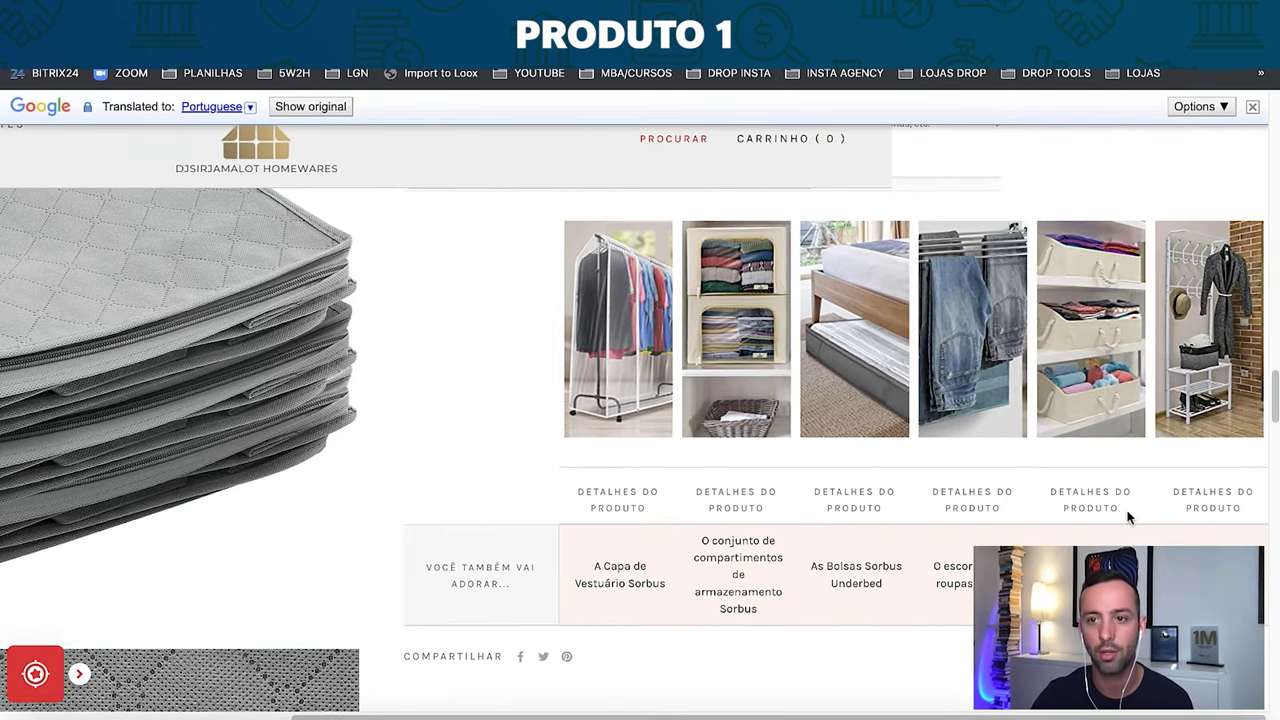
pyautogui.scroll(4, 1128, 517)
pyautogui.scroll(10, 1127, 517)
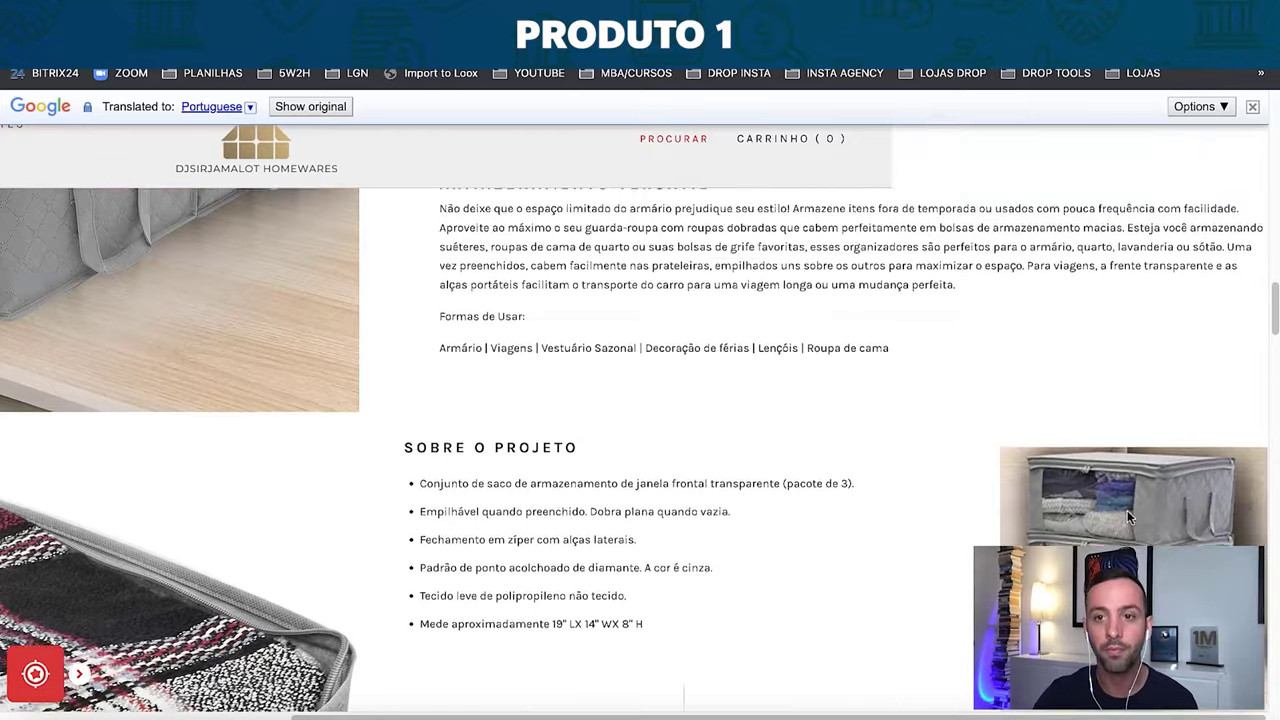
pyautogui.scroll(3, 1127, 517)
pyautogui.scroll(-1, 1127, 517)
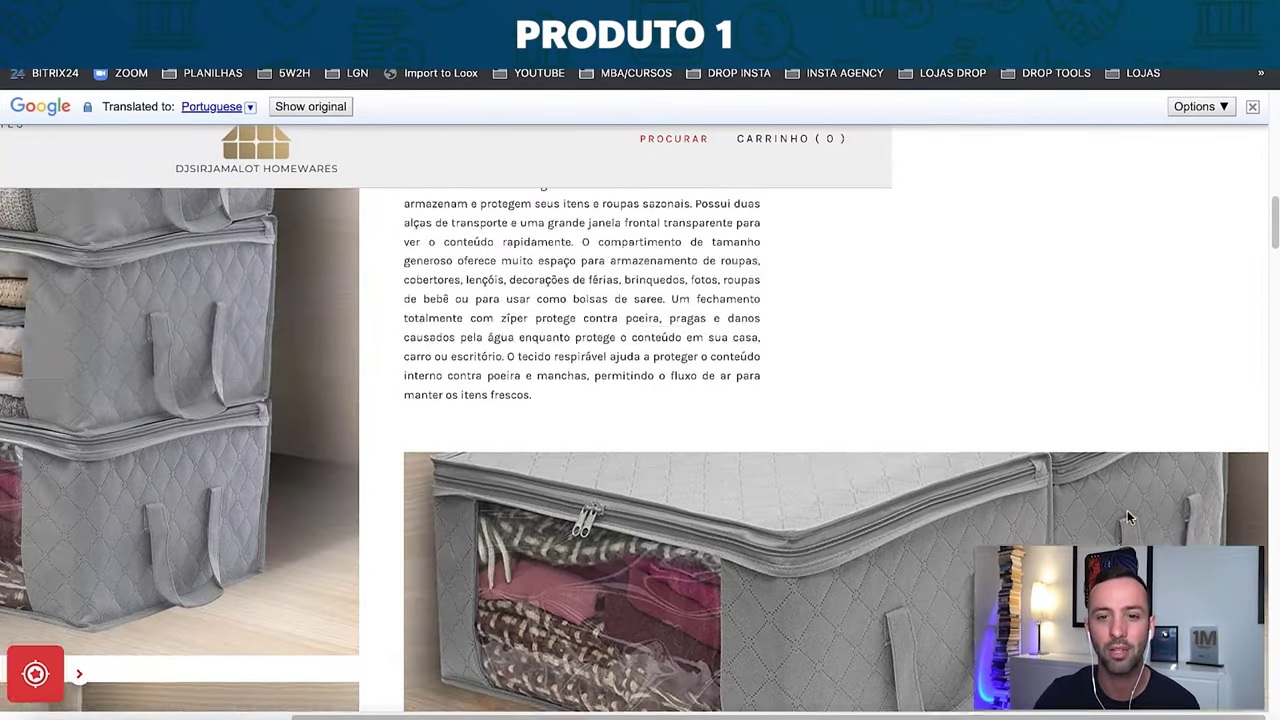
pyautogui.scroll(7, 1127, 517)
pyautogui.scroll(-10, 1128, 517)
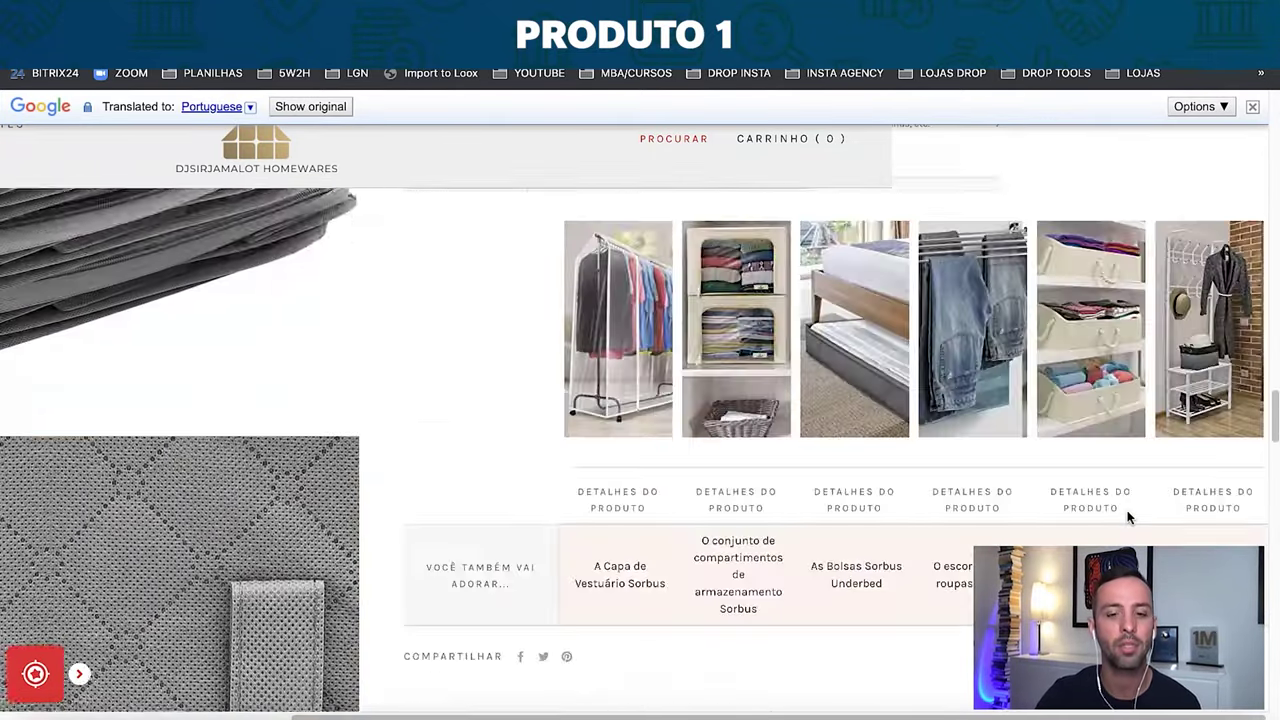
pyautogui.hscroll(-5, 773, 557)
pyautogui.hscroll(2, 773, 557)
pyautogui.scroll(-7, 773, 557)
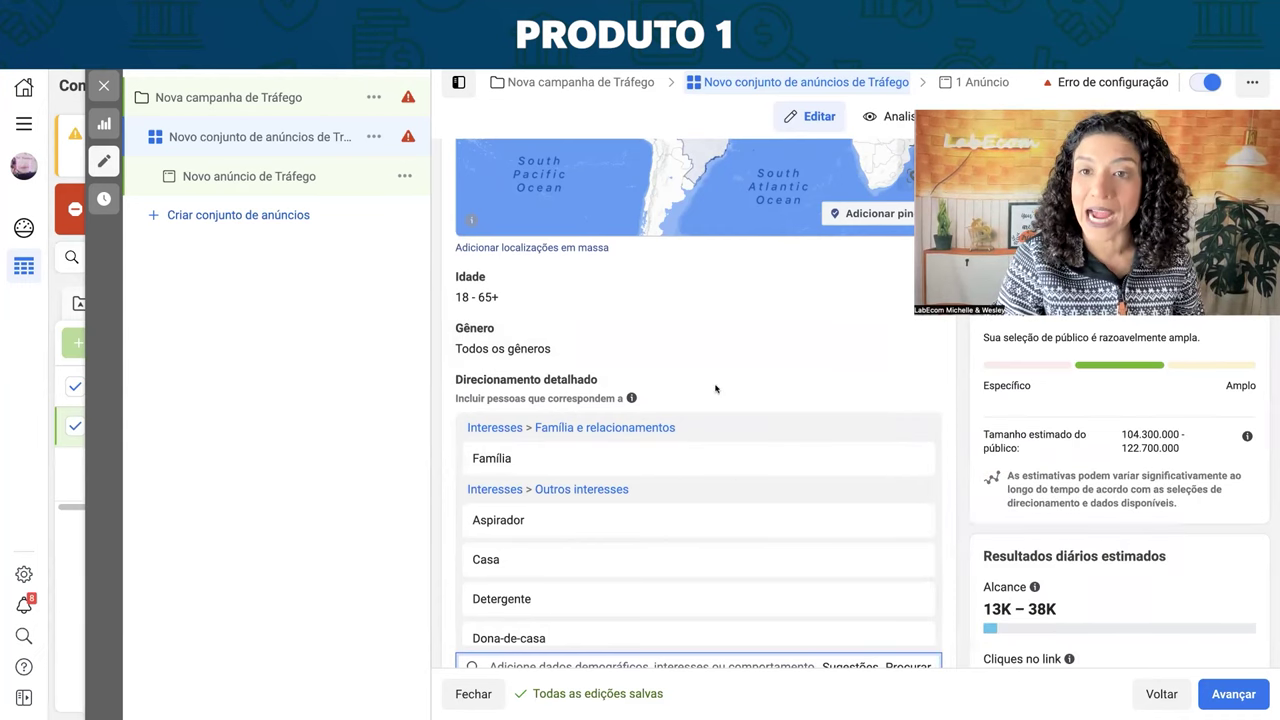
# In Meta Ads Manager, review the interests already included in the traffic ad set's detailed targeting
pyautogui.scroll(-3, 757, 391)
pyautogui.scroll(-2, 662, 400)
pyautogui.scroll(1, 657, 404)
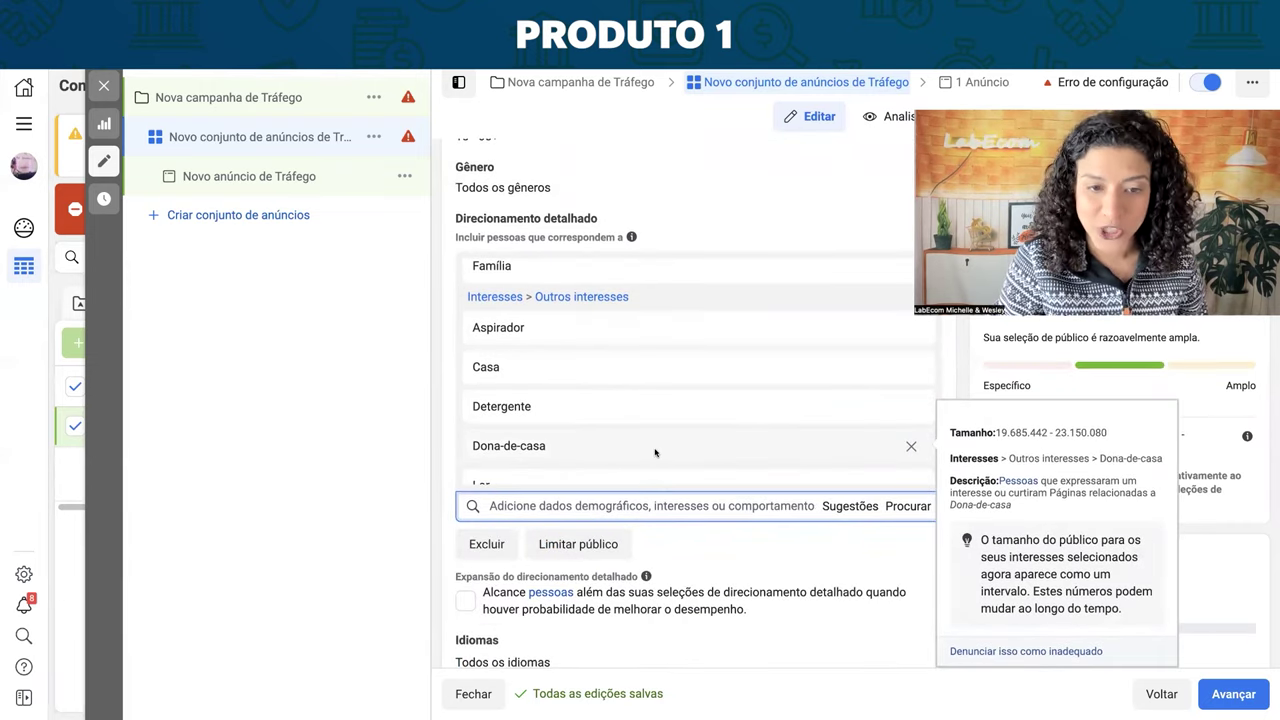
pyautogui.moveTo(561, 370)
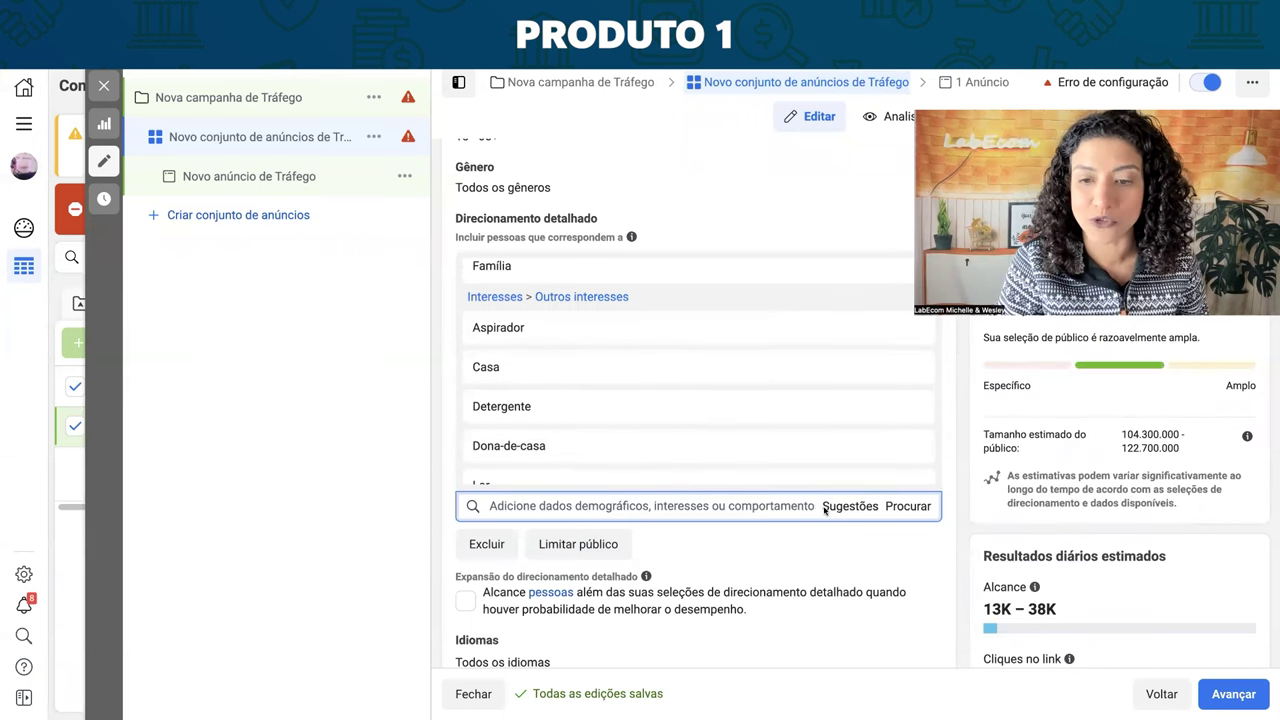
pyautogui.scroll(-4, 572, 440)
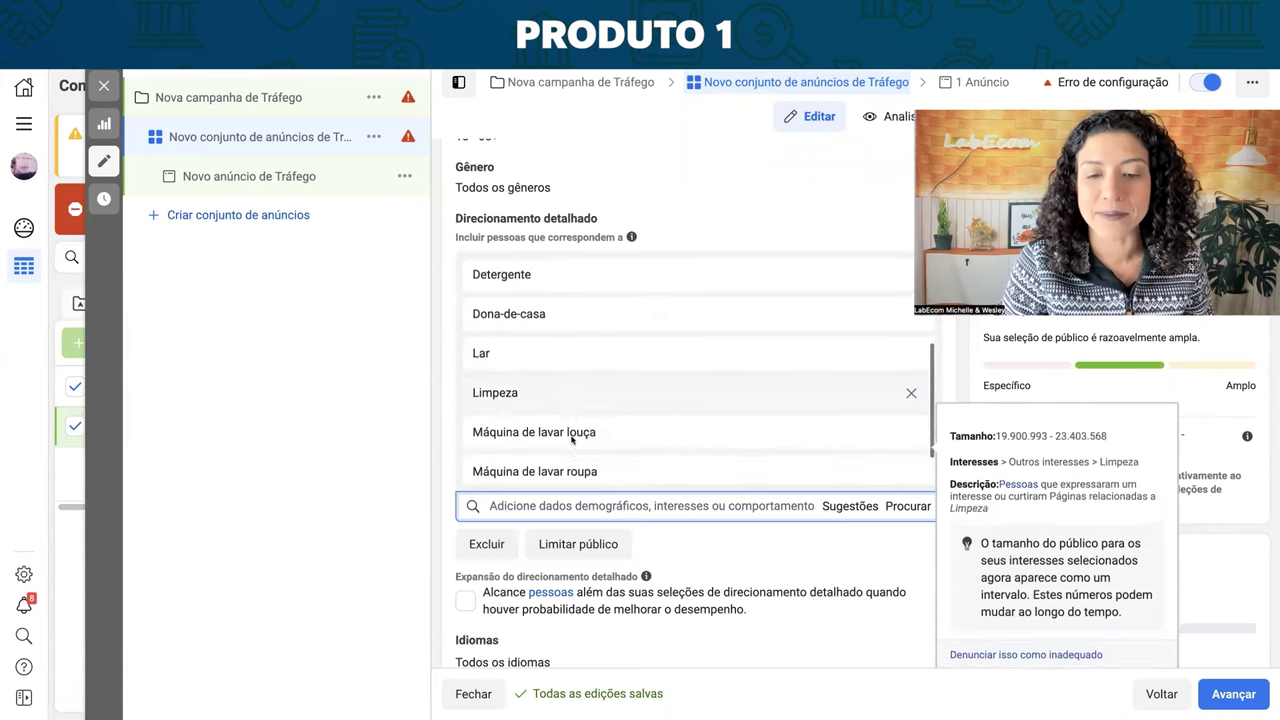
pyautogui.scroll(-3, 572, 440)
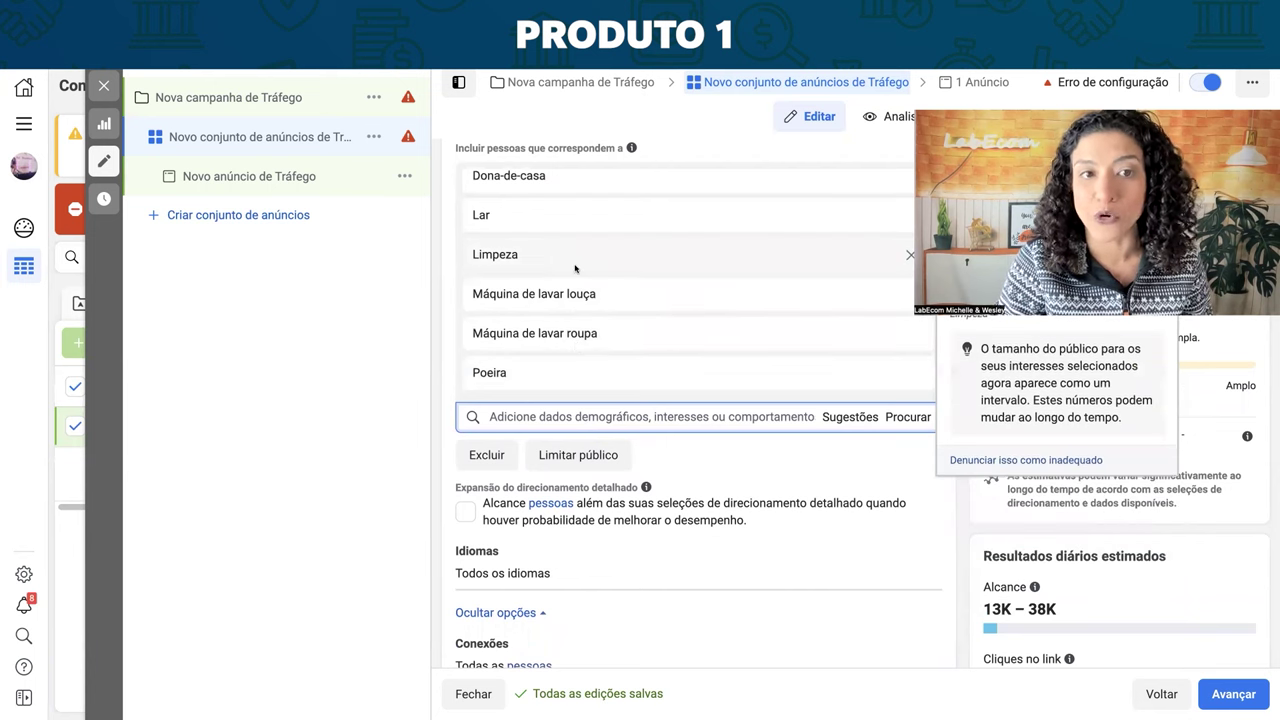
pyautogui.scroll(4, 580, 264)
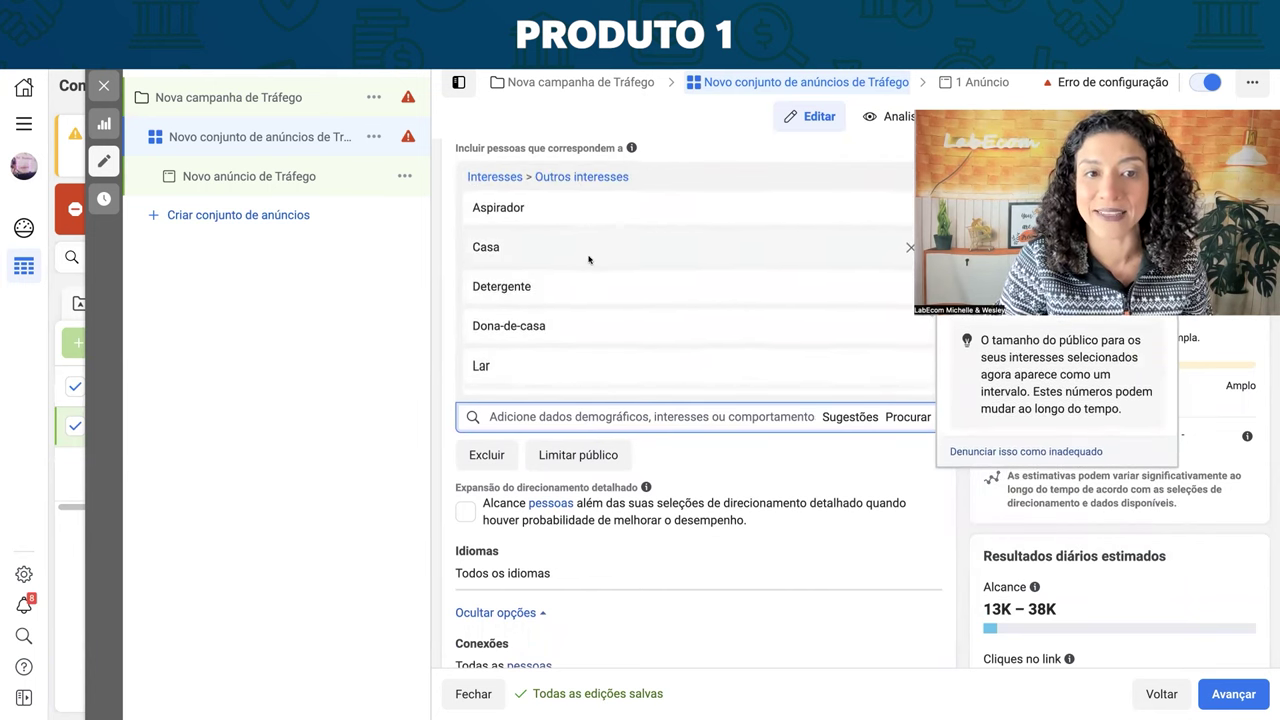
pyautogui.scroll(1, 588, 260)
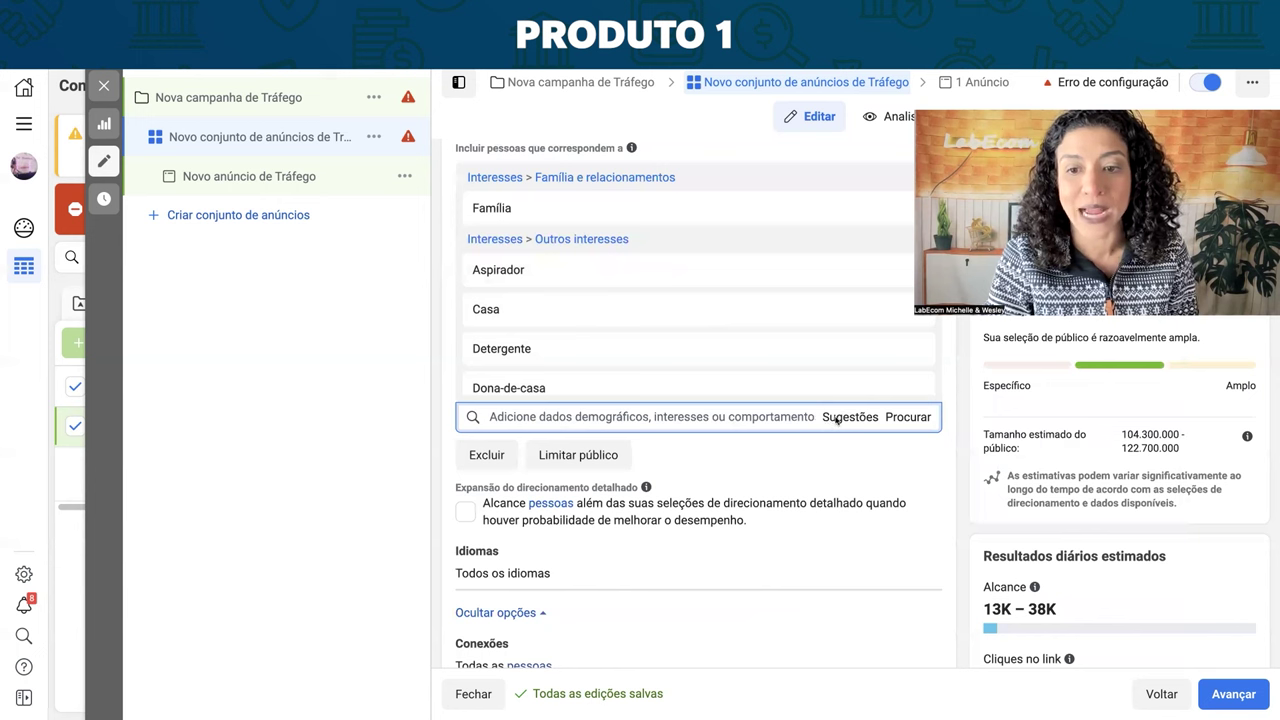
# Browse the suggested interests for detailed targeting, close them without adding any, and recheck the included interests
pyautogui.click(836, 418)
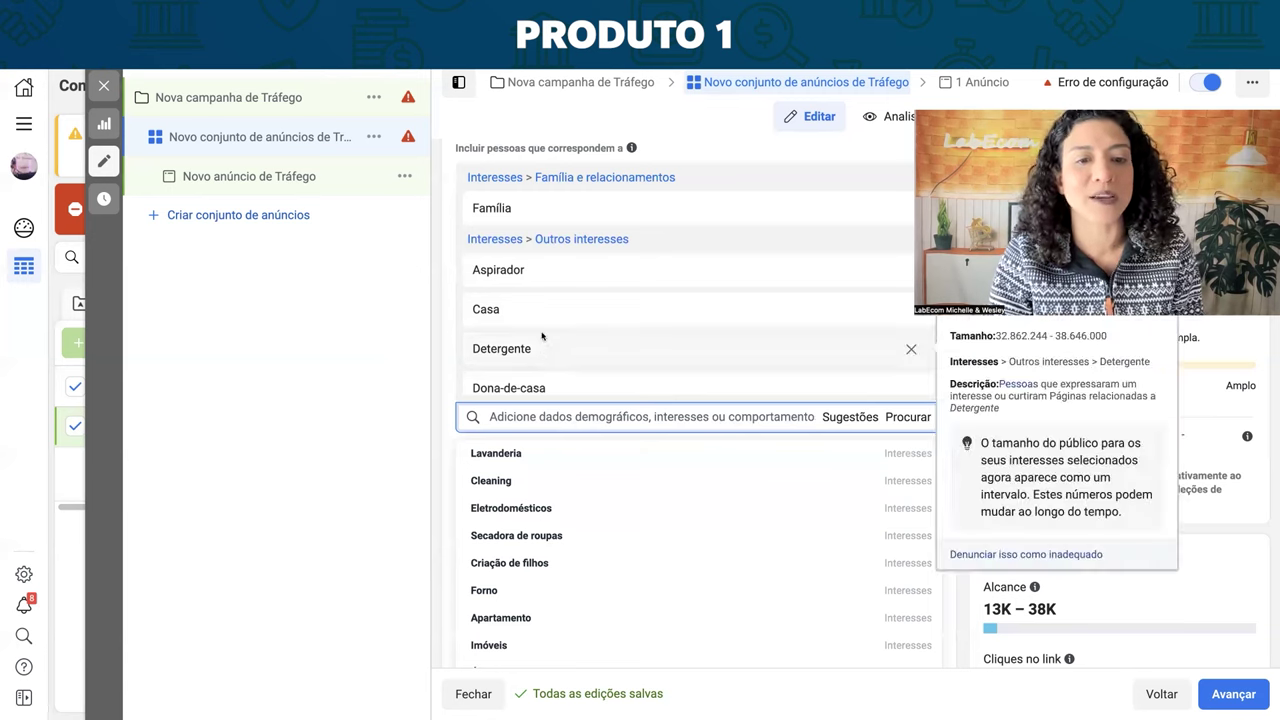
pyautogui.scroll(-5, 560, 348)
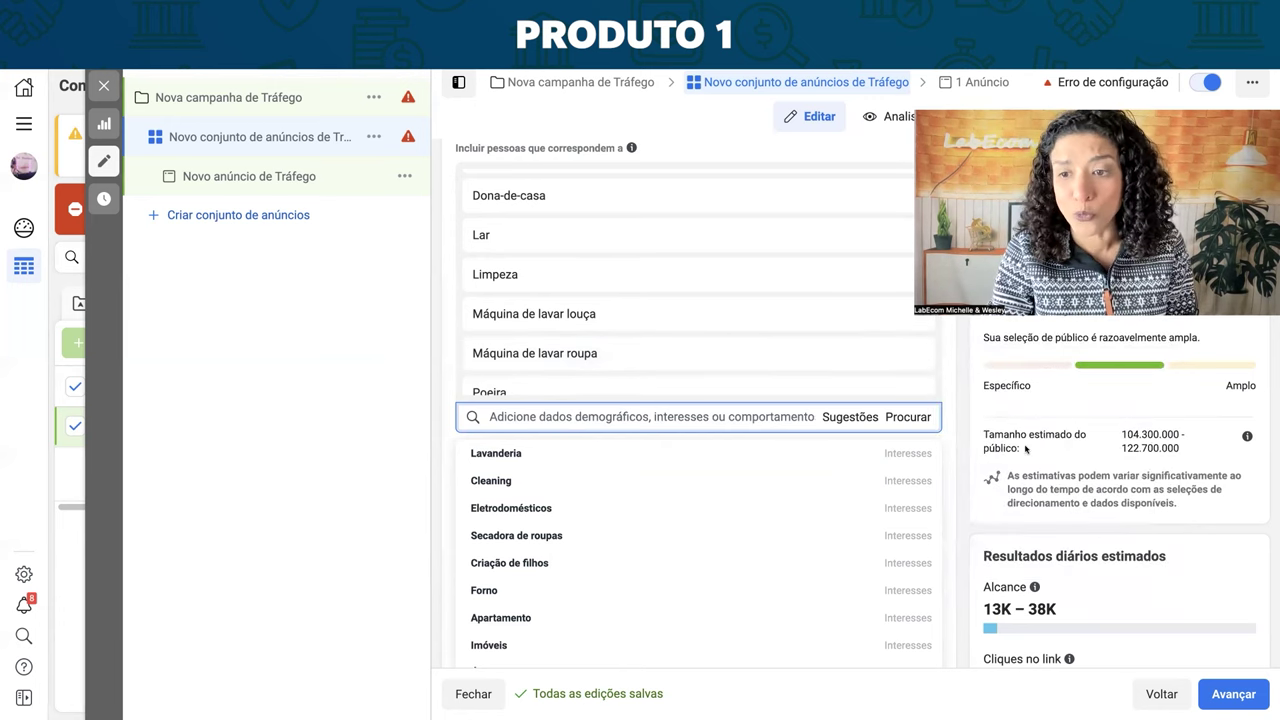
pyautogui.scroll(-3, 730, 510)
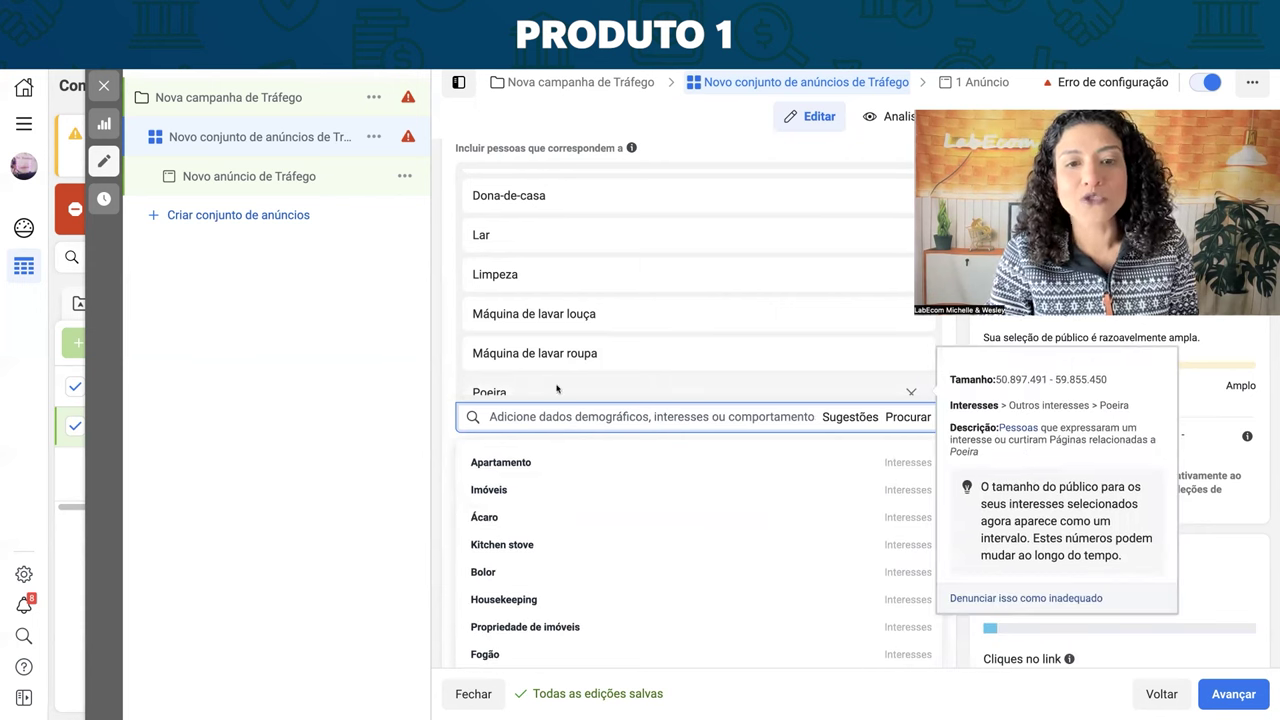
pyautogui.scroll(-1, 557, 388)
pyautogui.scroll(-3, 660, 475)
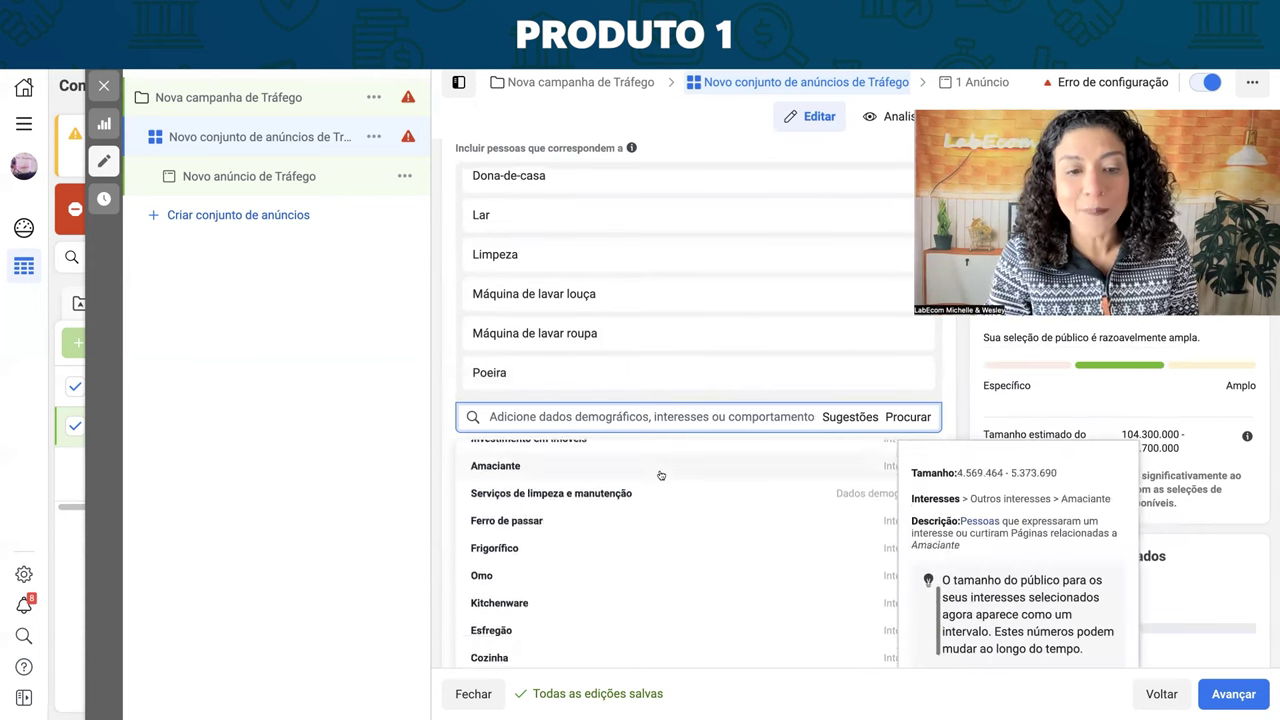
pyautogui.click(394, 455)
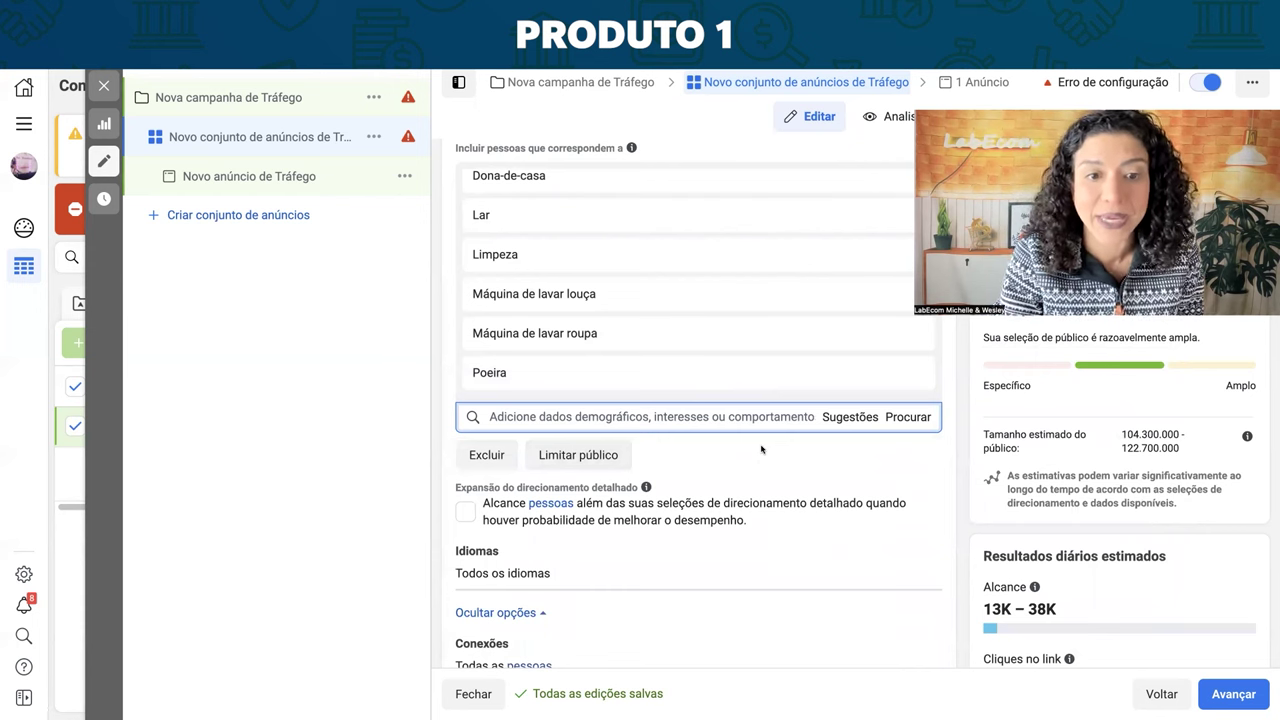
pyautogui.moveTo(694, 389)
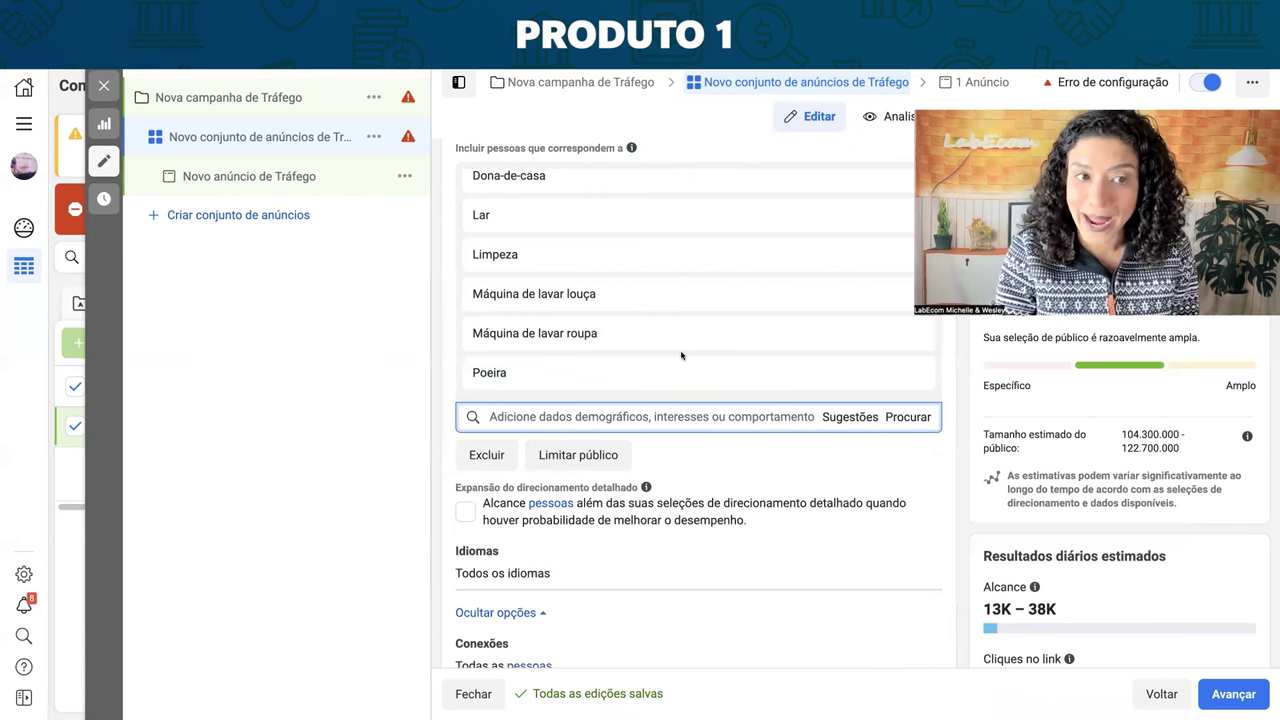
pyautogui.scroll(3, 676, 357)
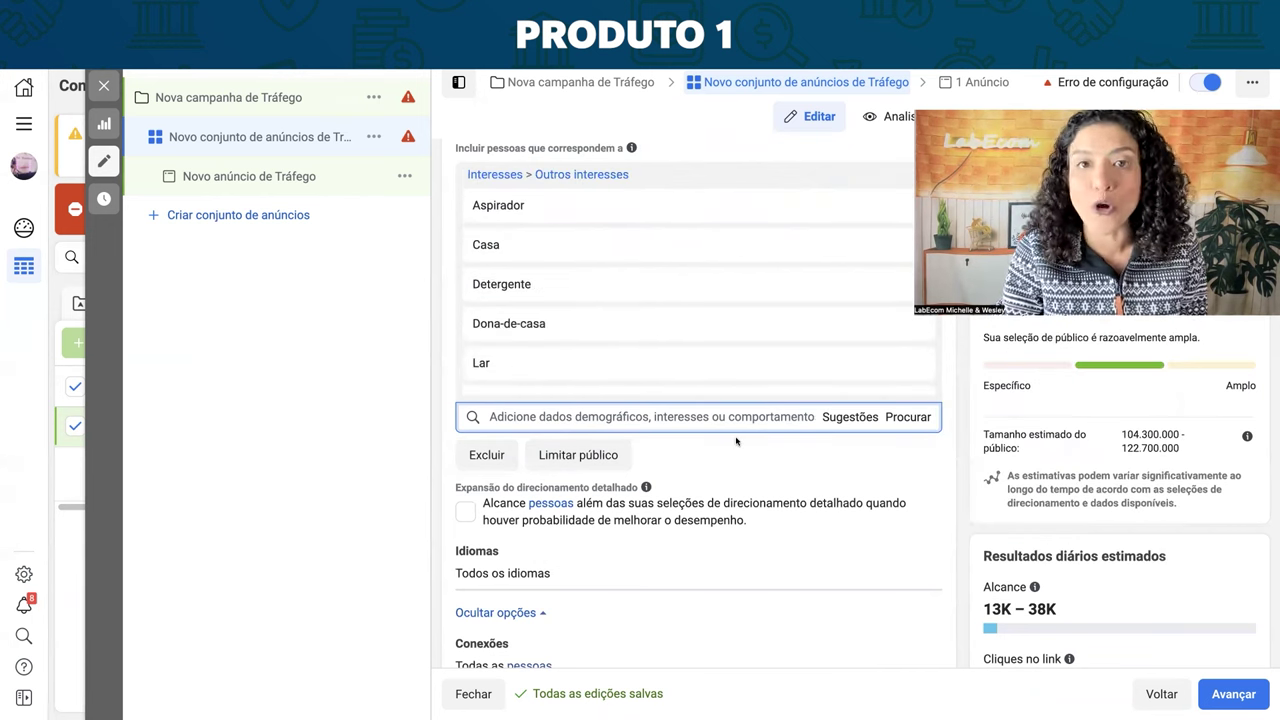
pyautogui.scroll(1, 666, 341)
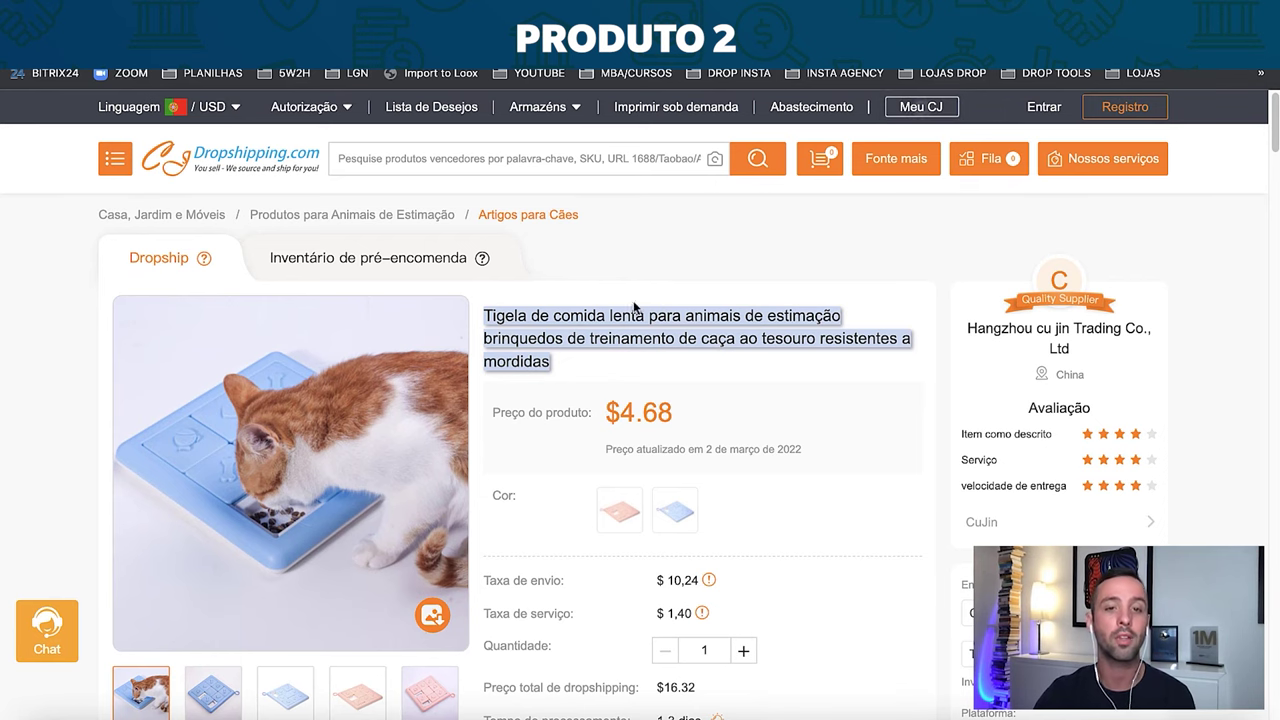
# On the CJ Dropshipping page, examine the slow-feeding pet bowl's price, shipping details, specifications and product photos
pyautogui.click(678, 400)
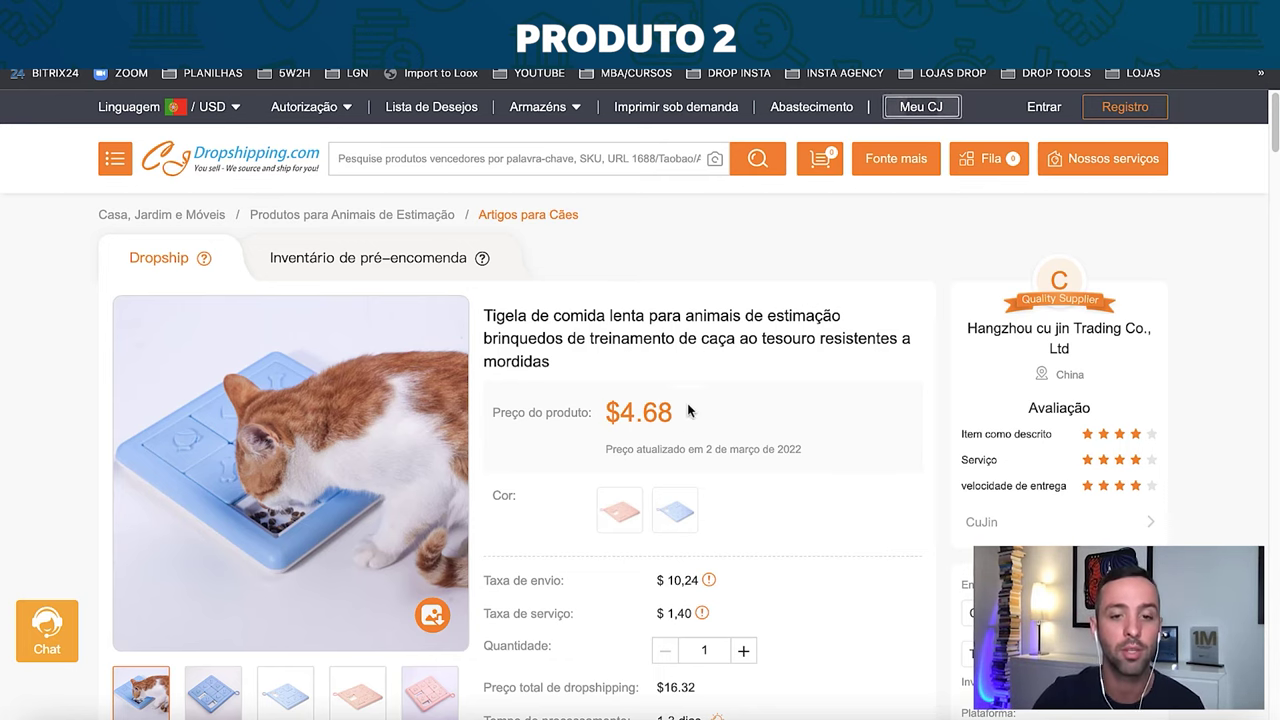
pyautogui.scroll(-5, 429, 514)
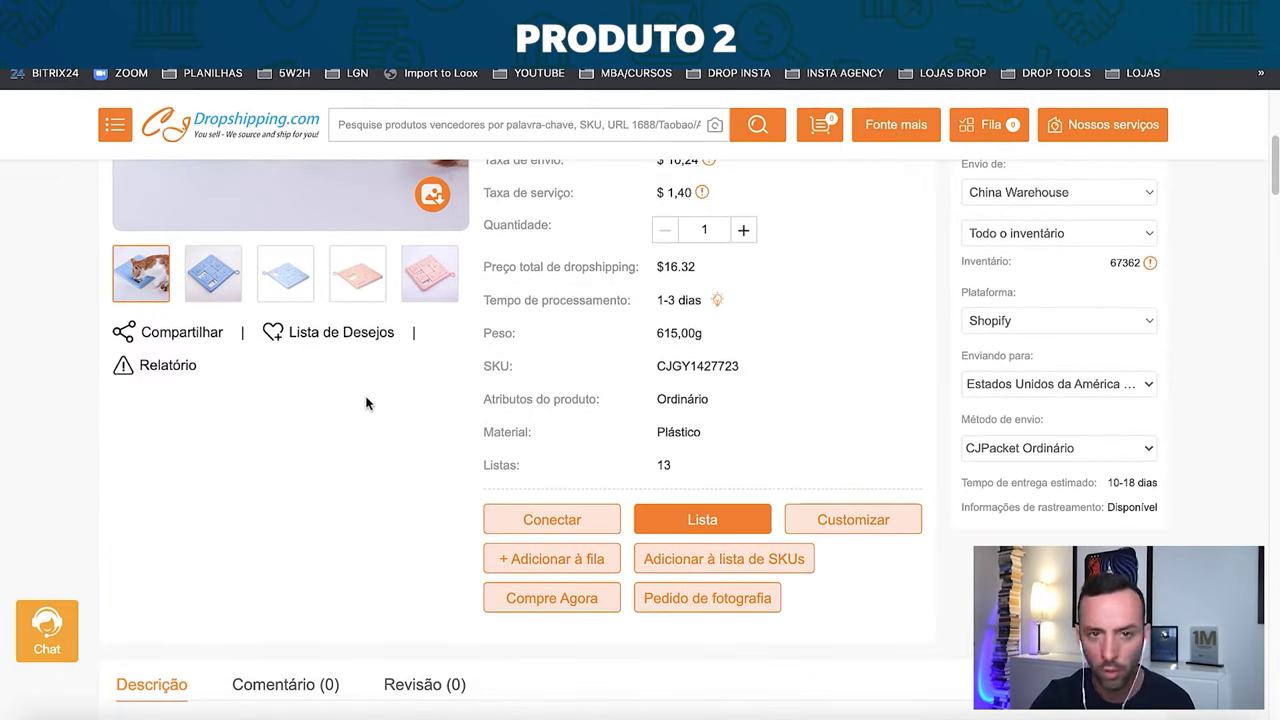
pyautogui.scroll(-10, 368, 410)
pyautogui.scroll(-6, 368, 410)
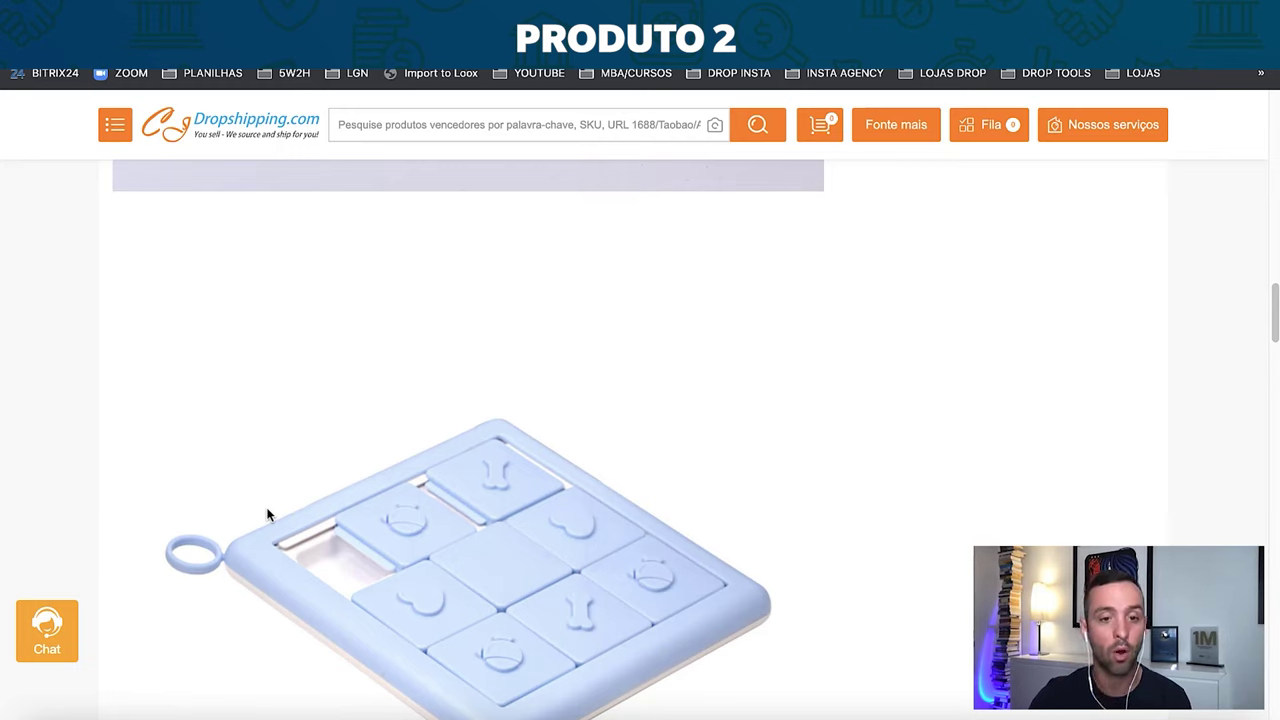
pyautogui.scroll(15, 438, 493)
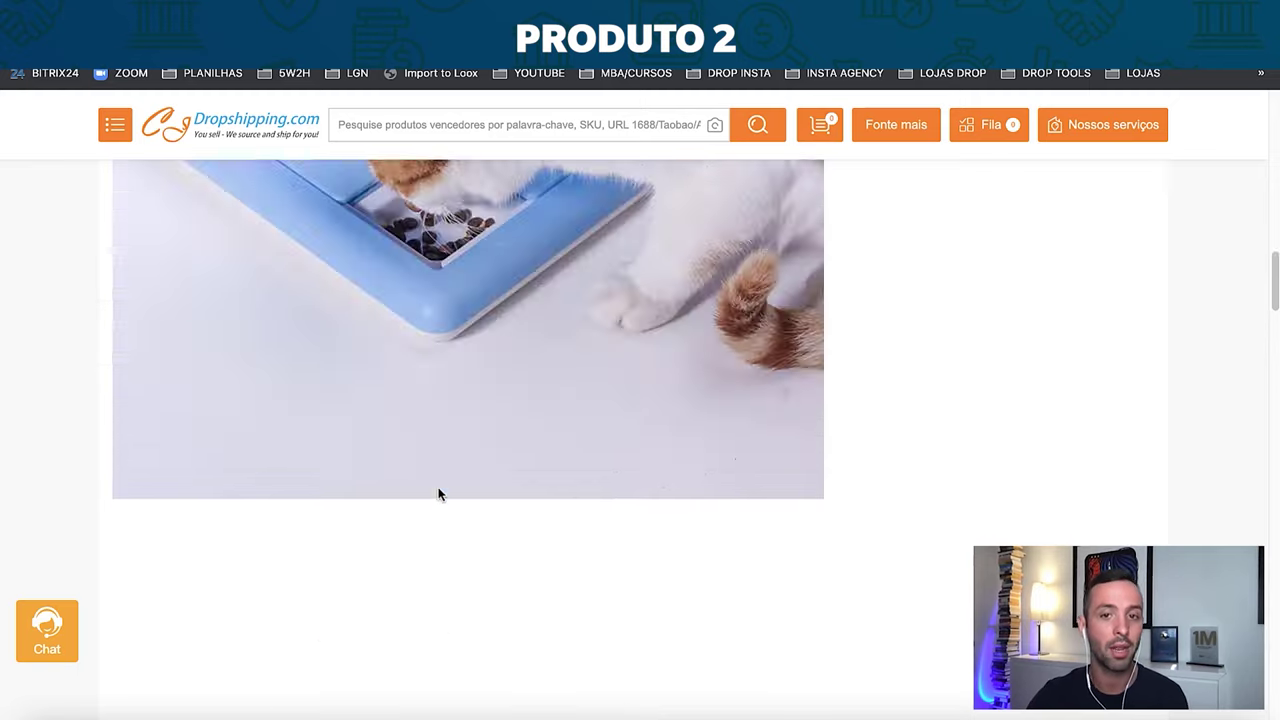
pyautogui.scroll(-3, 844, 571)
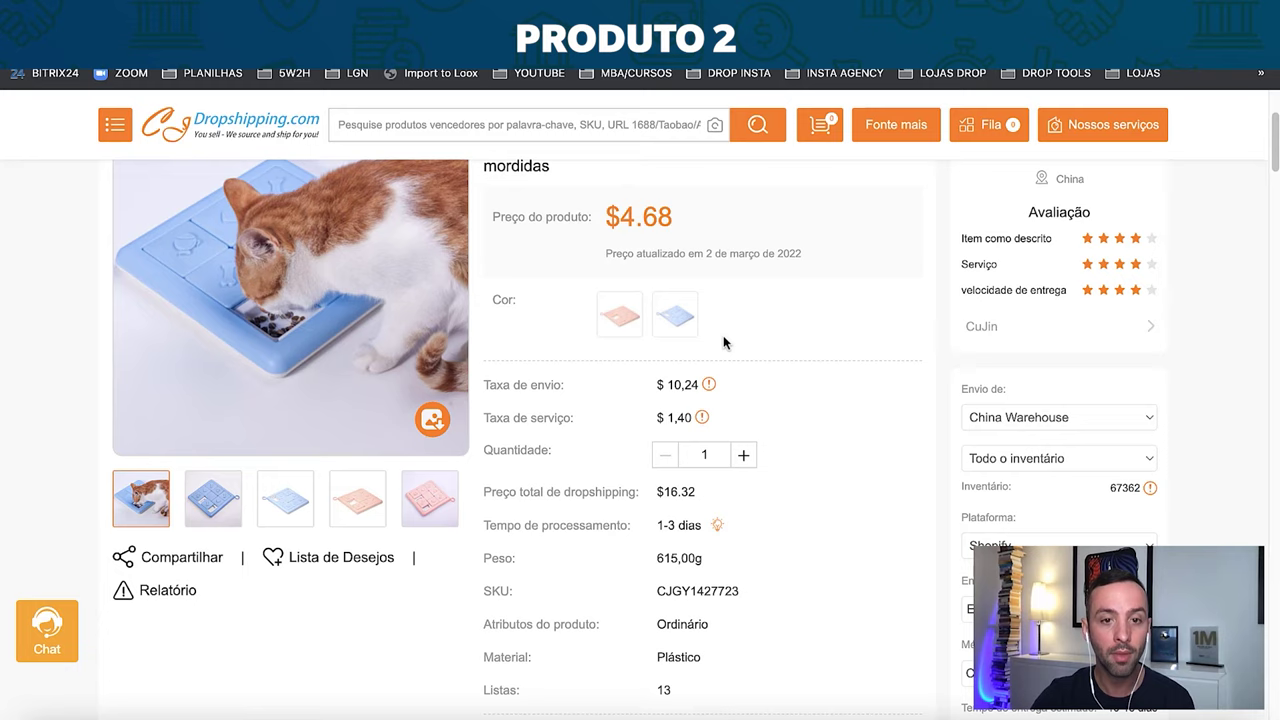
pyautogui.scroll(-15, 780, 328)
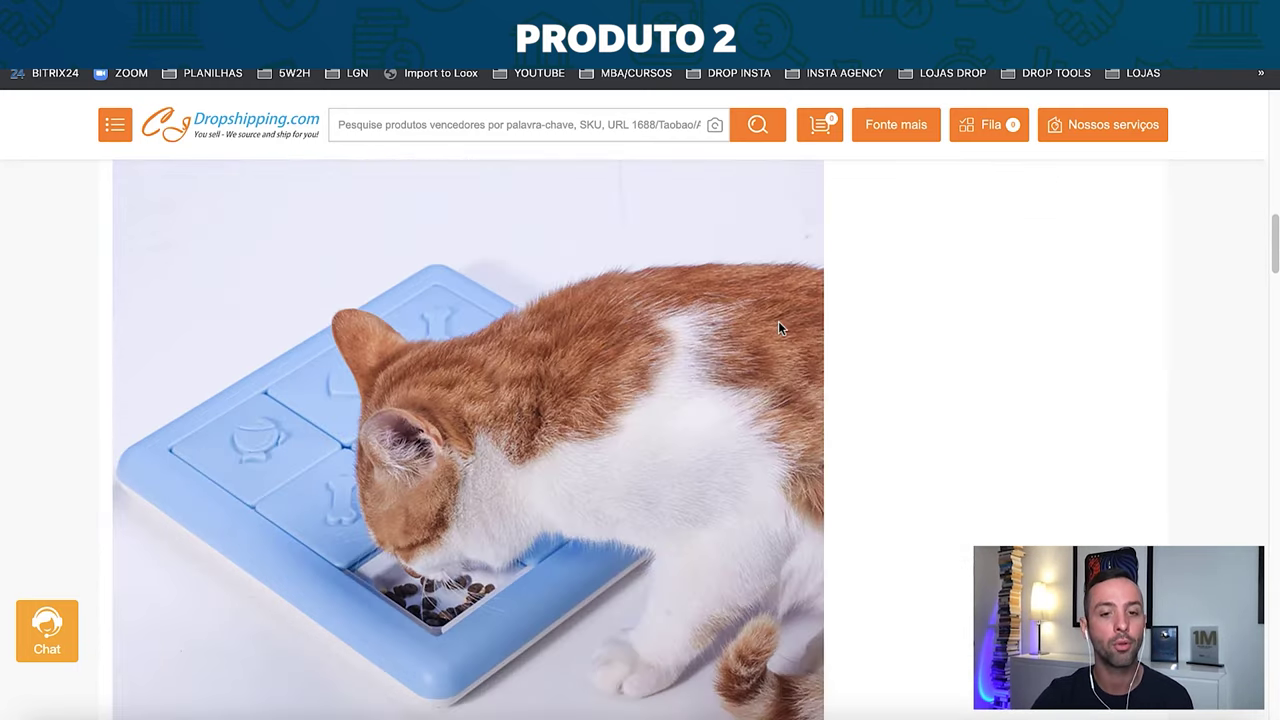
pyautogui.scroll(-10, 780, 328)
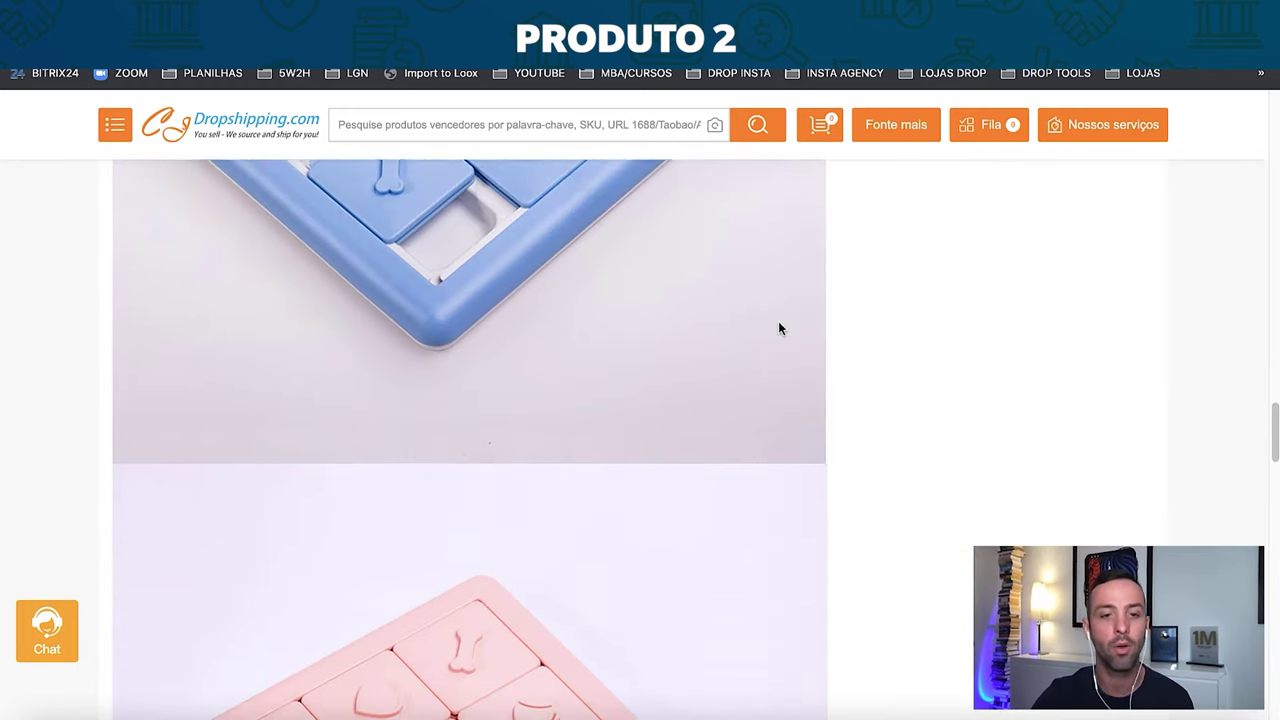
pyautogui.scroll(-10, 780, 328)
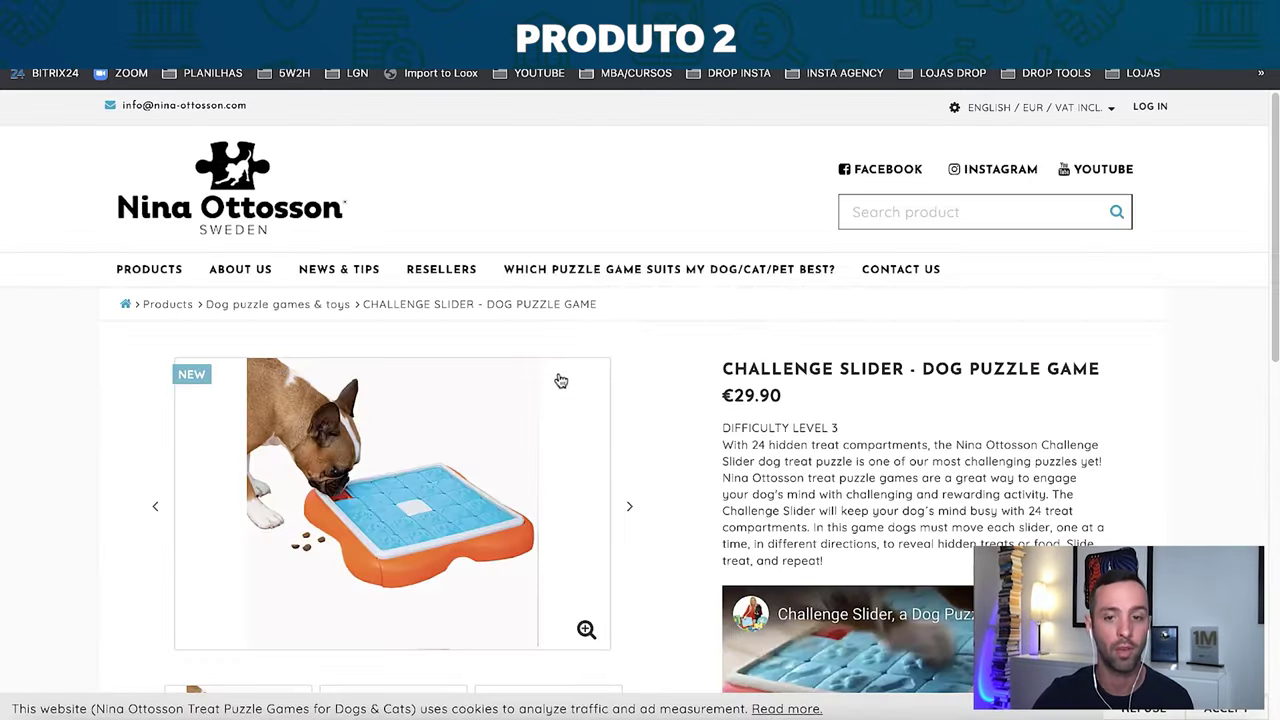
# Translate the Challenge Slider dog puzzle product page from English into Portuguese
pyautogui.scroll(-2, 561, 381)
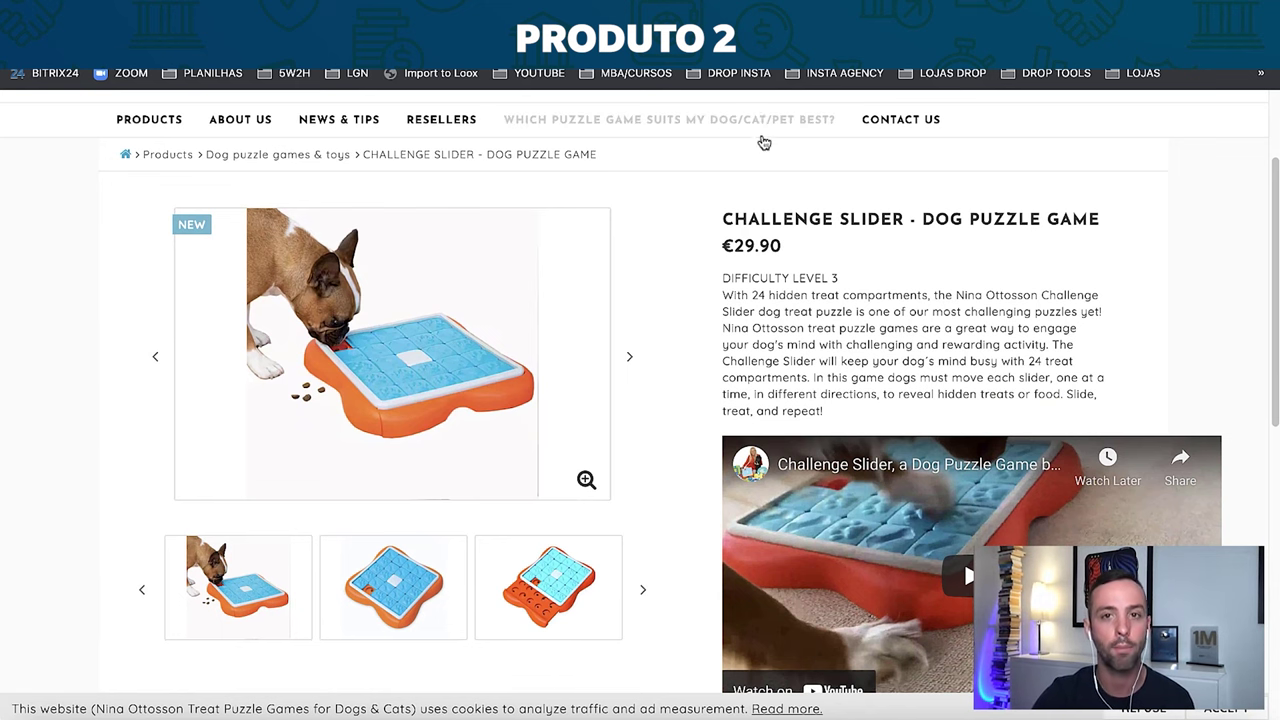
pyautogui.click(662, 40)
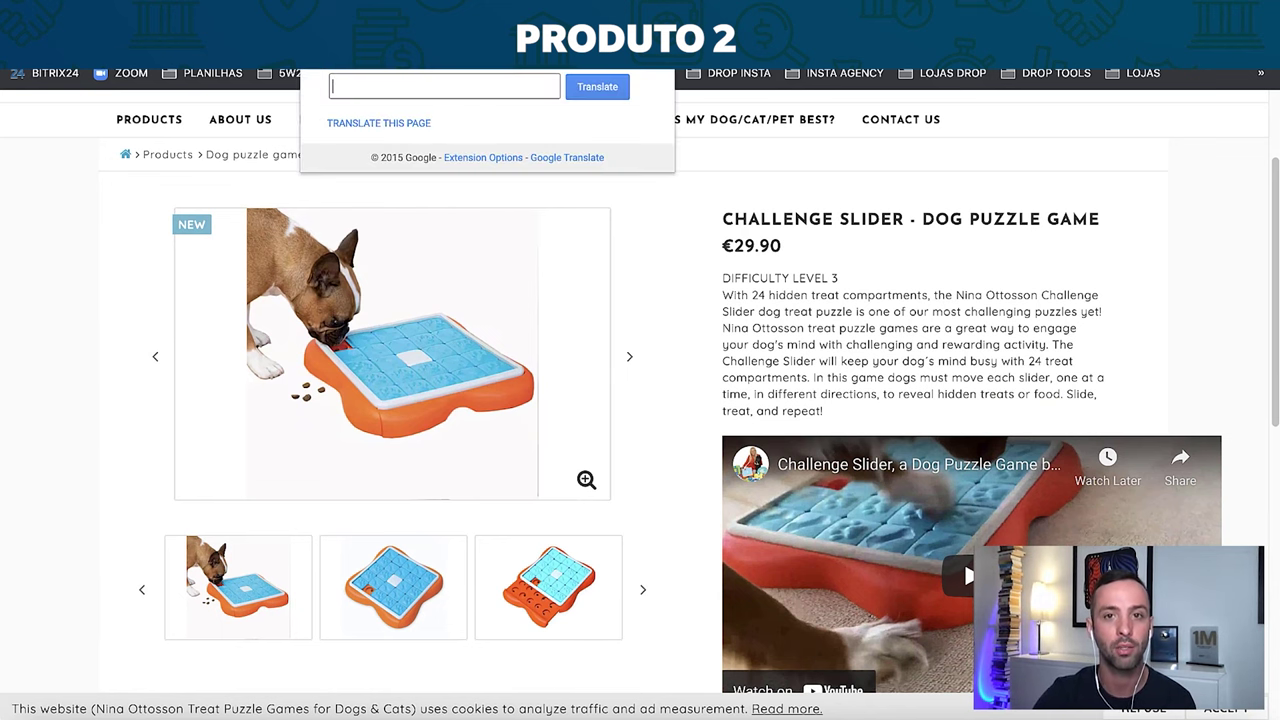
pyautogui.click(380, 124)
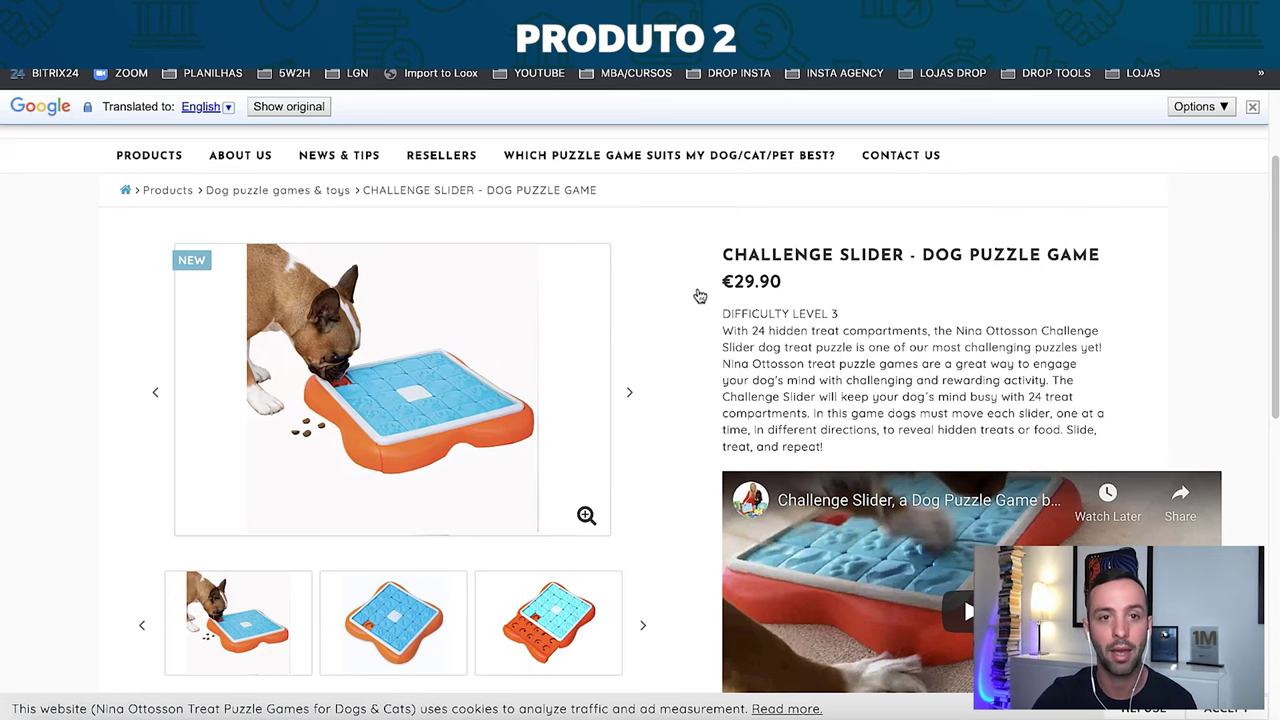
pyautogui.click(200, 106)
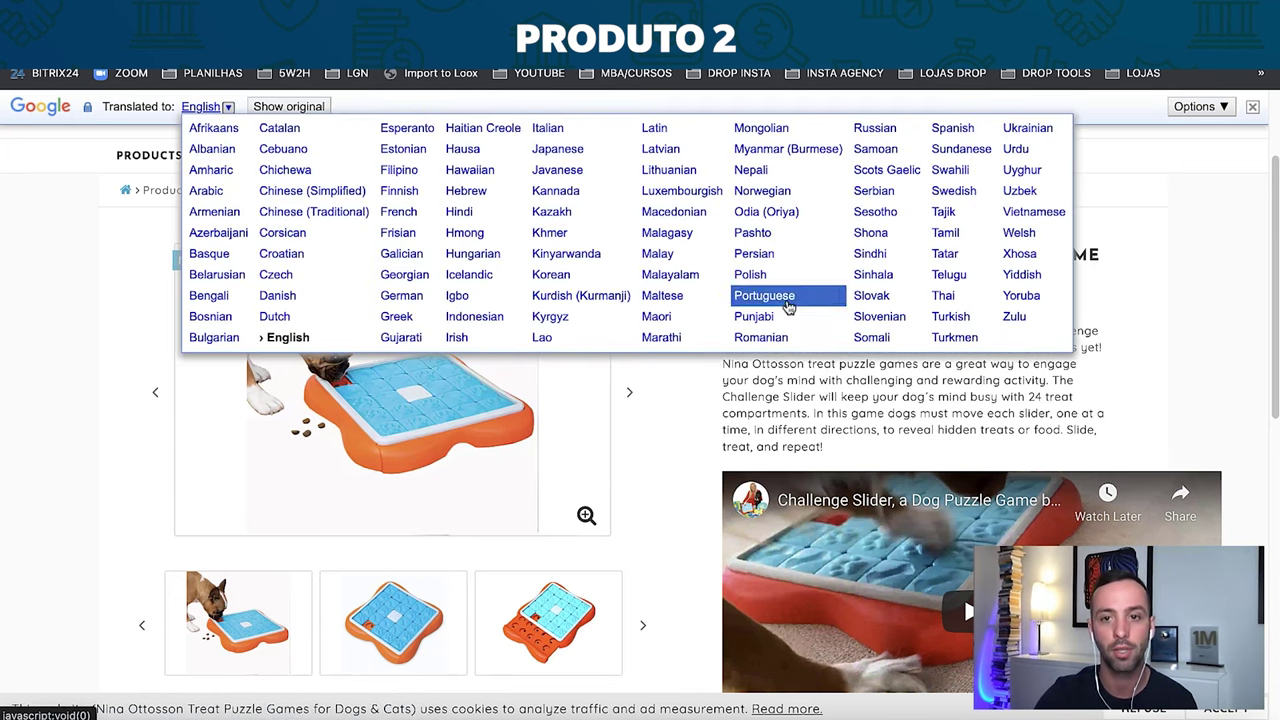
pyautogui.click(800, 295)
# Expand the Challenge Slider's full description and read its playing rules, benefits, care notes and size
pyautogui.scroll(-1, 837, 424)
pyautogui.scroll(-10, 837, 424)
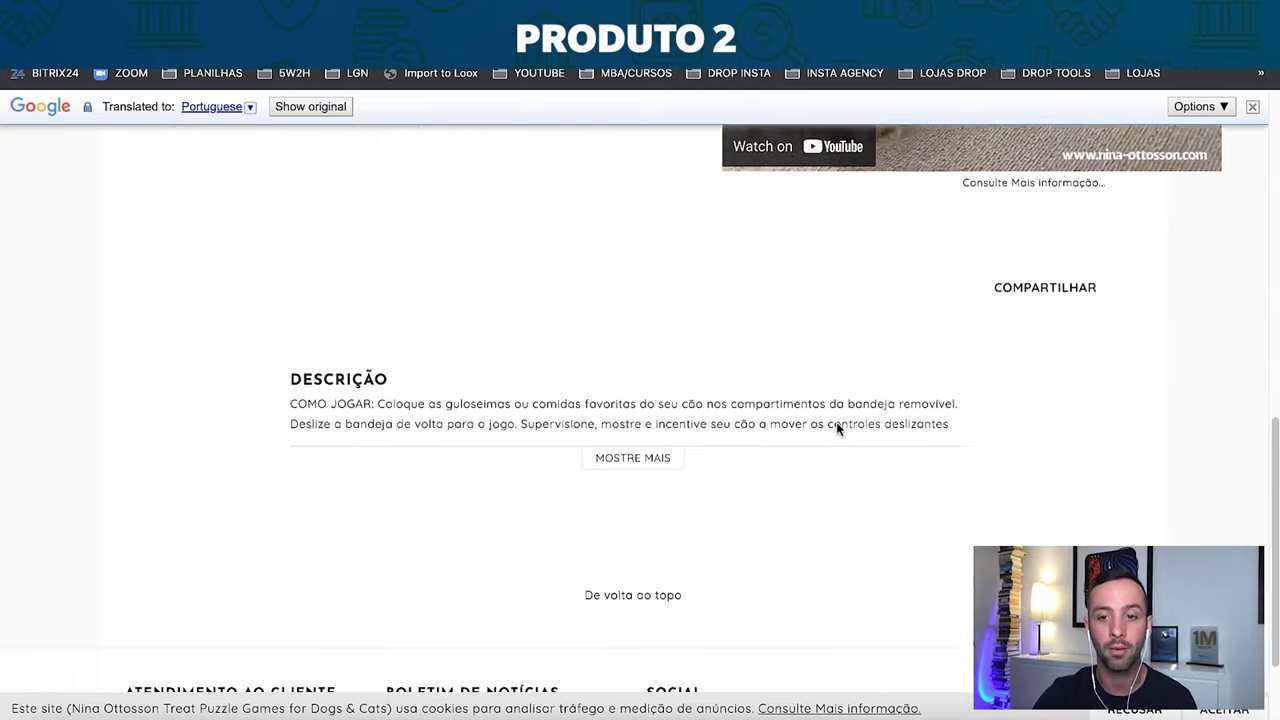
pyautogui.click(631, 397)
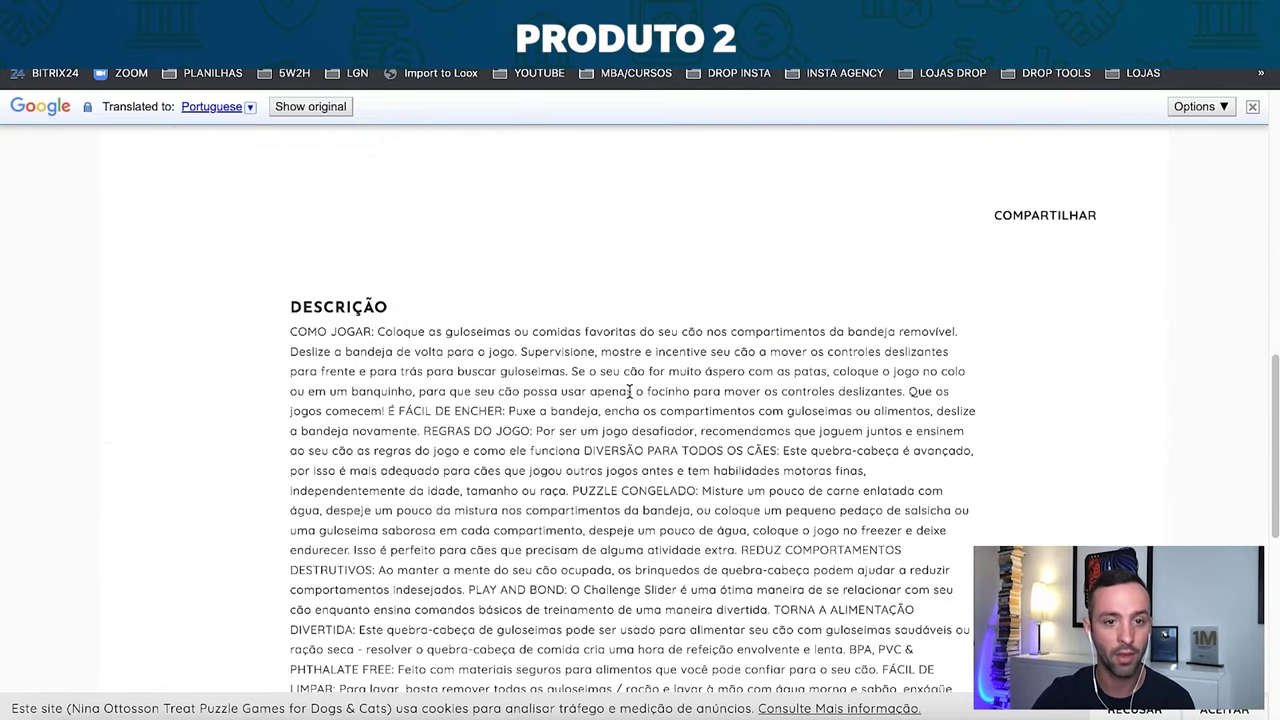
pyautogui.scroll(-5, 630, 397)
pyautogui.scroll(3, 630, 397)
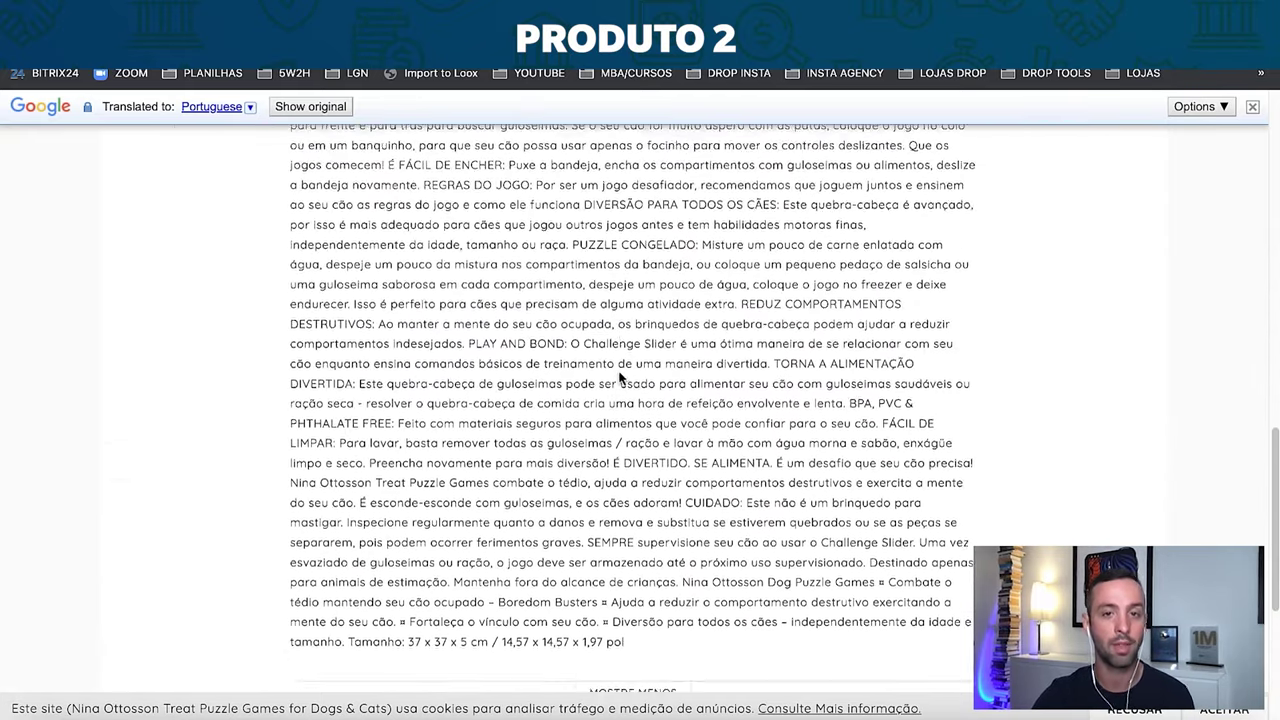
pyautogui.moveTo(675, 255)
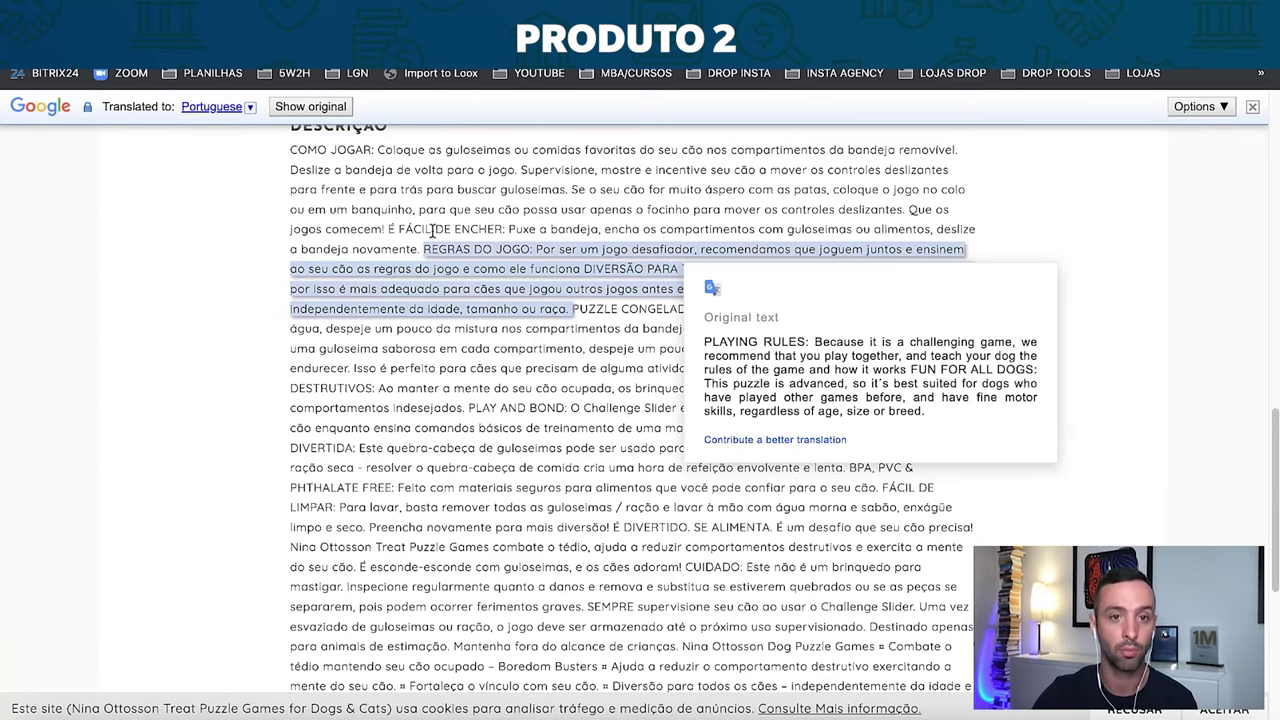
pyautogui.scroll(-5, 478, 425)
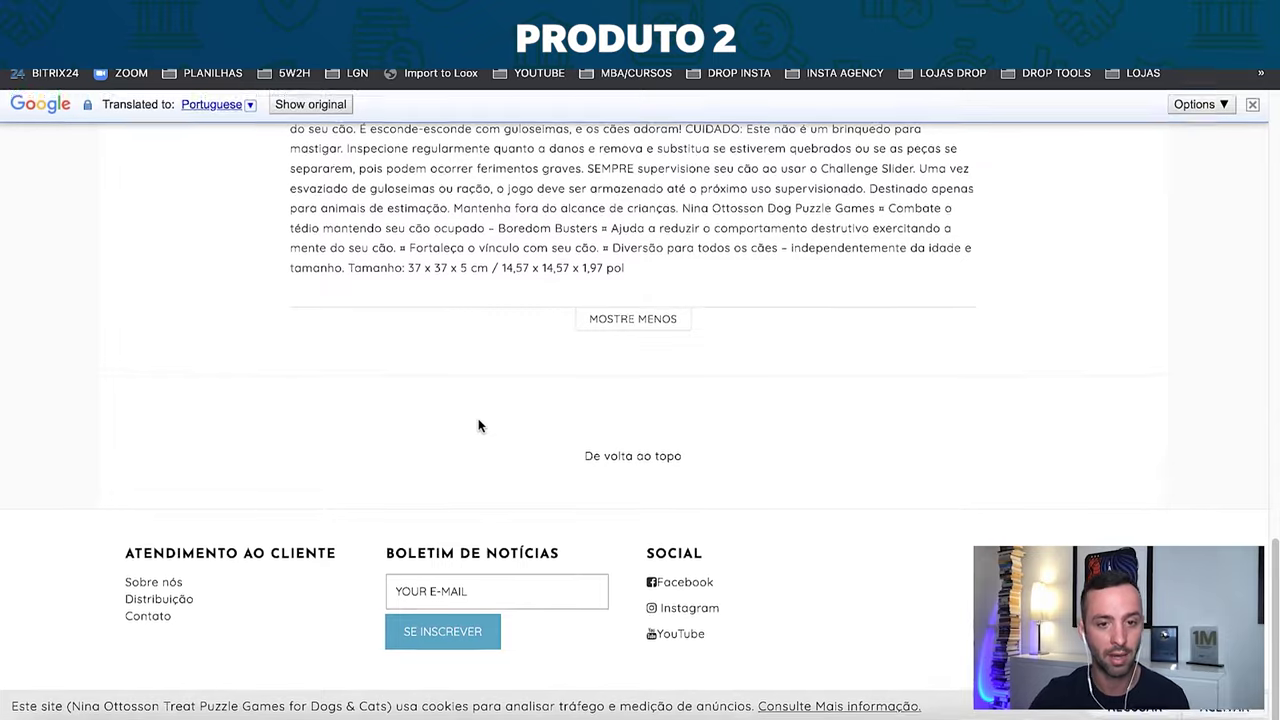
pyautogui.scroll(20, 478, 425)
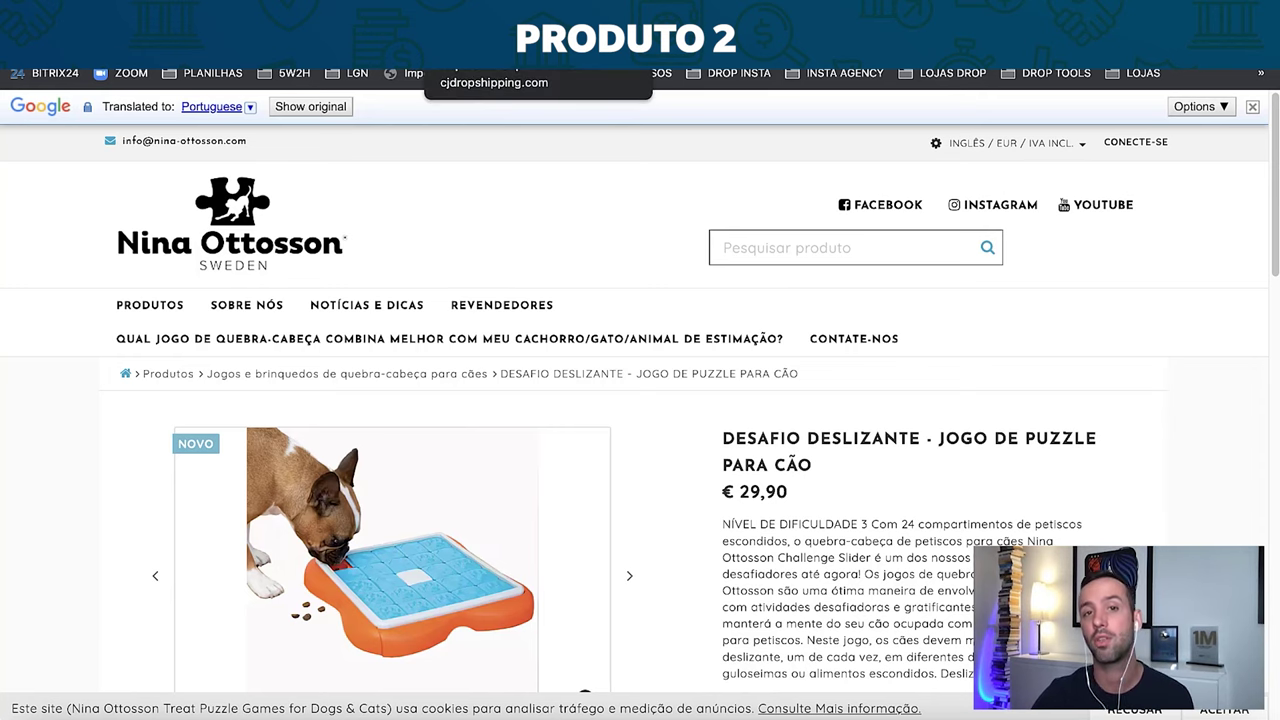
# In Meta Ads Manager, review the pet-related interests included in the traffic ad set's detailed targeting and their audience sizes
pyautogui.click(460, 73)
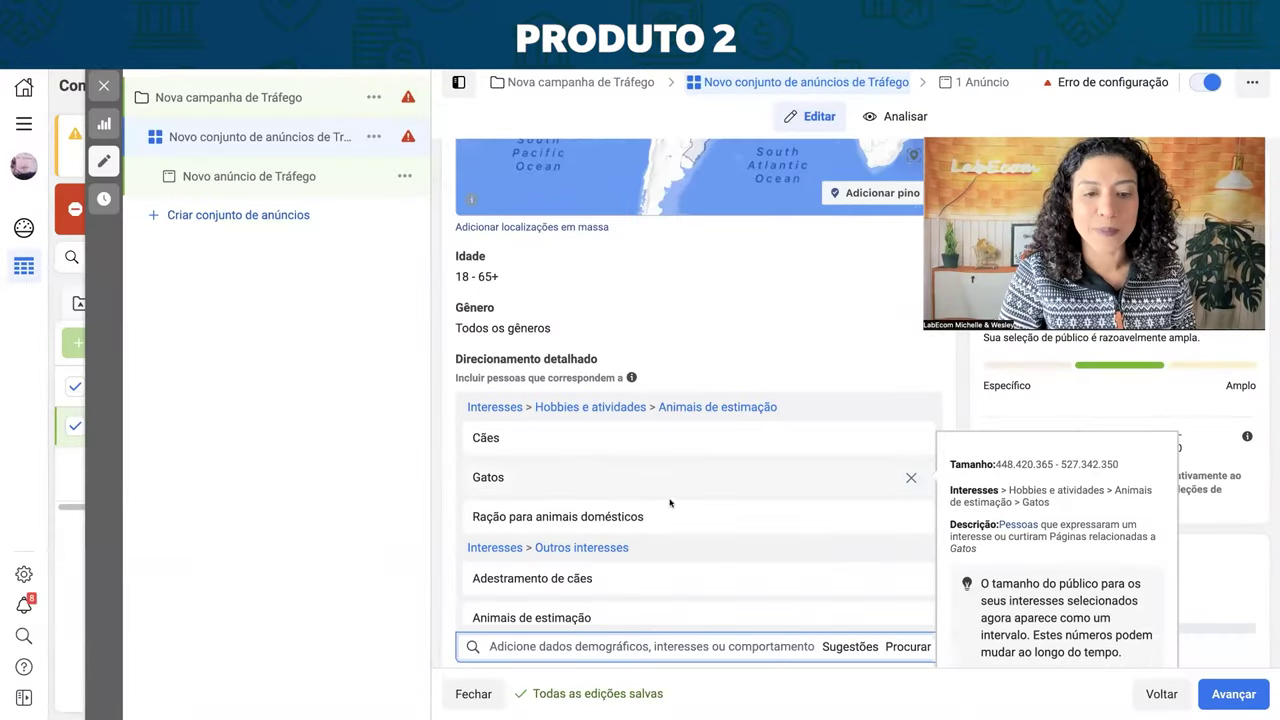
pyautogui.scroll(-1, 679, 494)
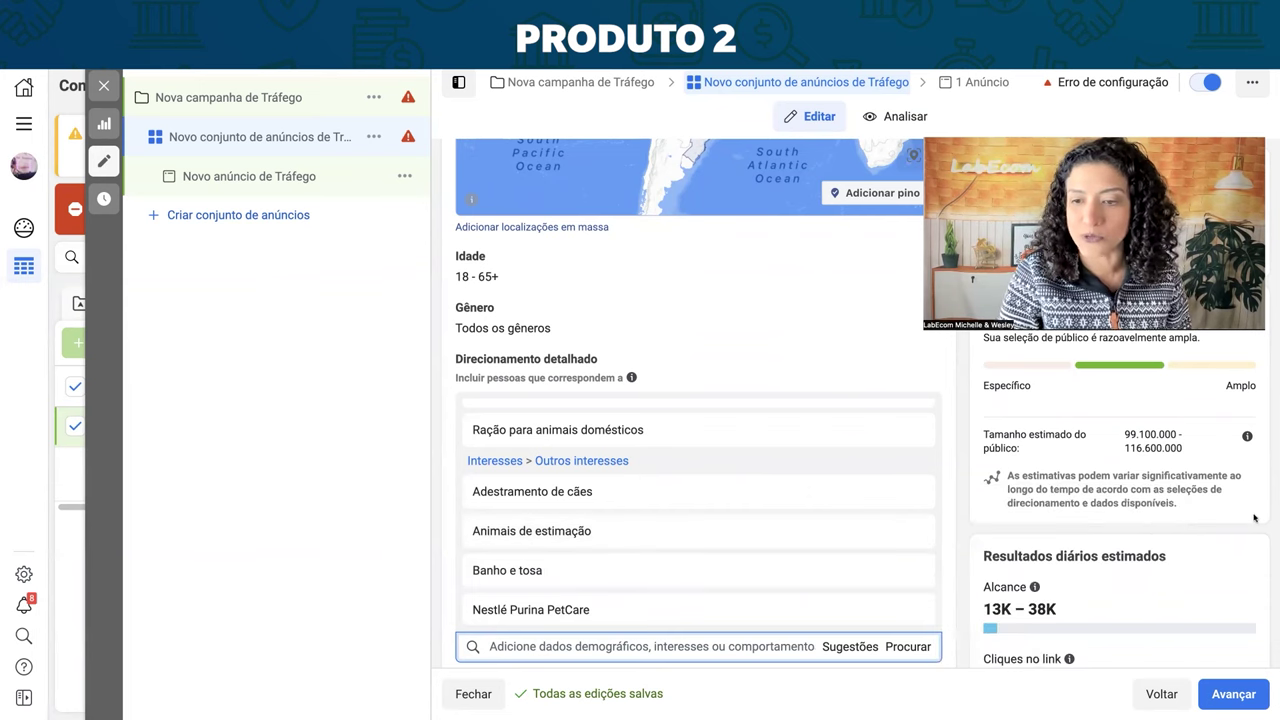
pyautogui.scroll(2, 830, 530)
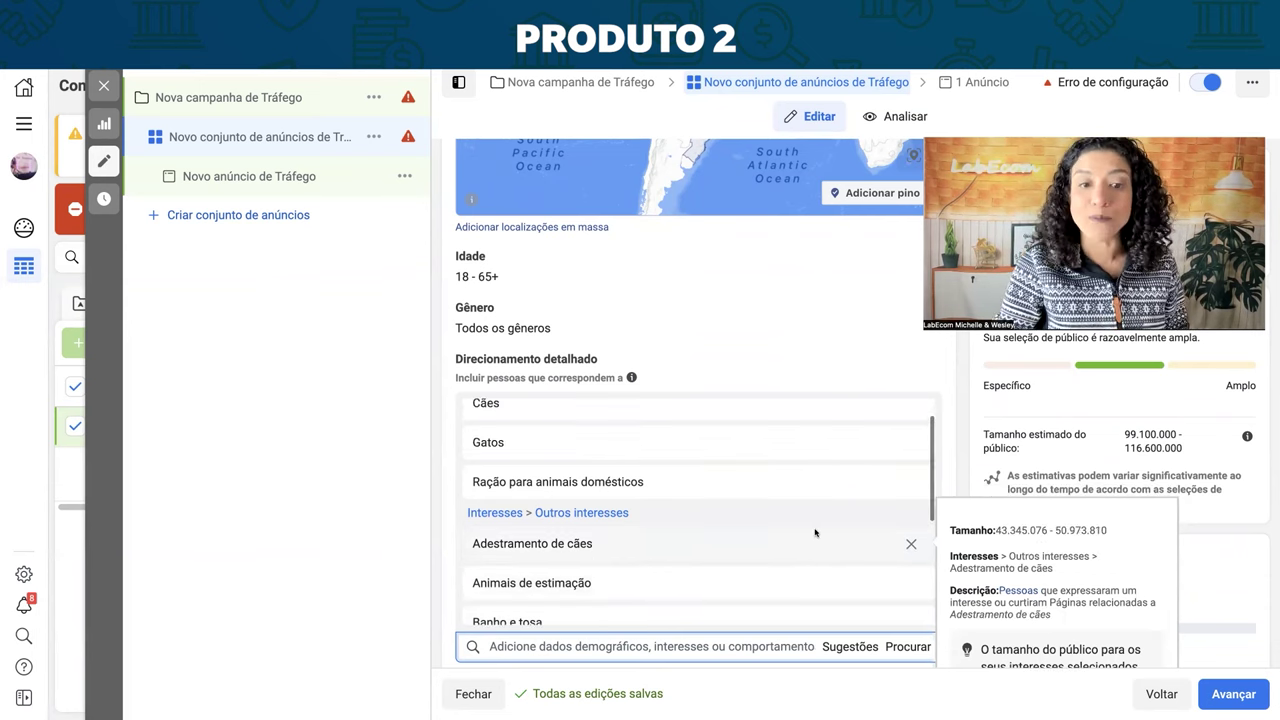
pyautogui.scroll(1, 815, 532)
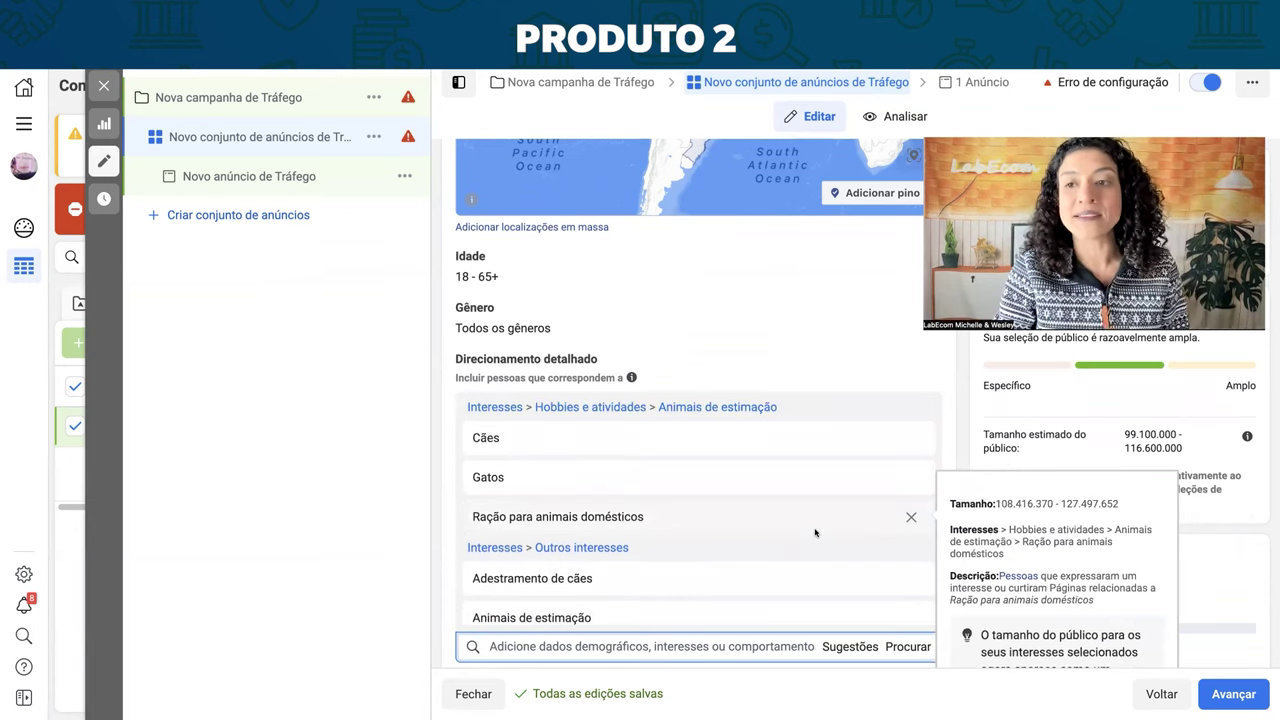
pyautogui.scroll(-1, 815, 532)
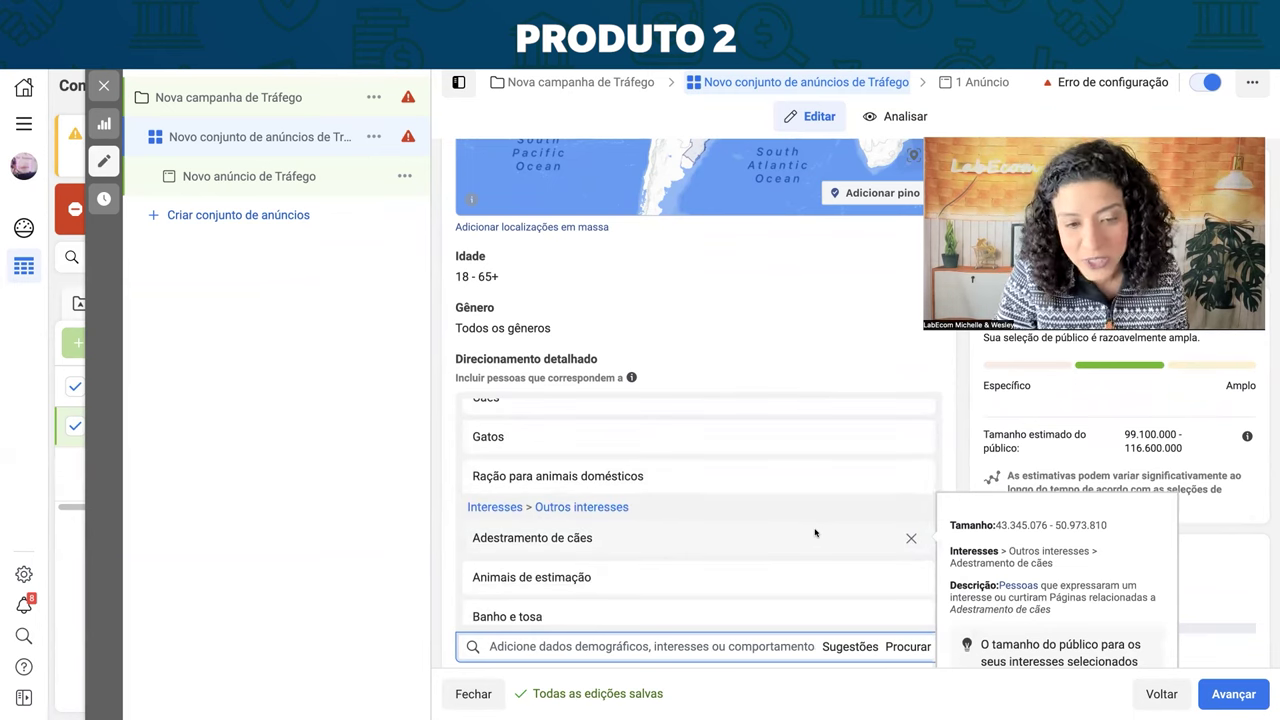
pyautogui.scroll(-2, 815, 532)
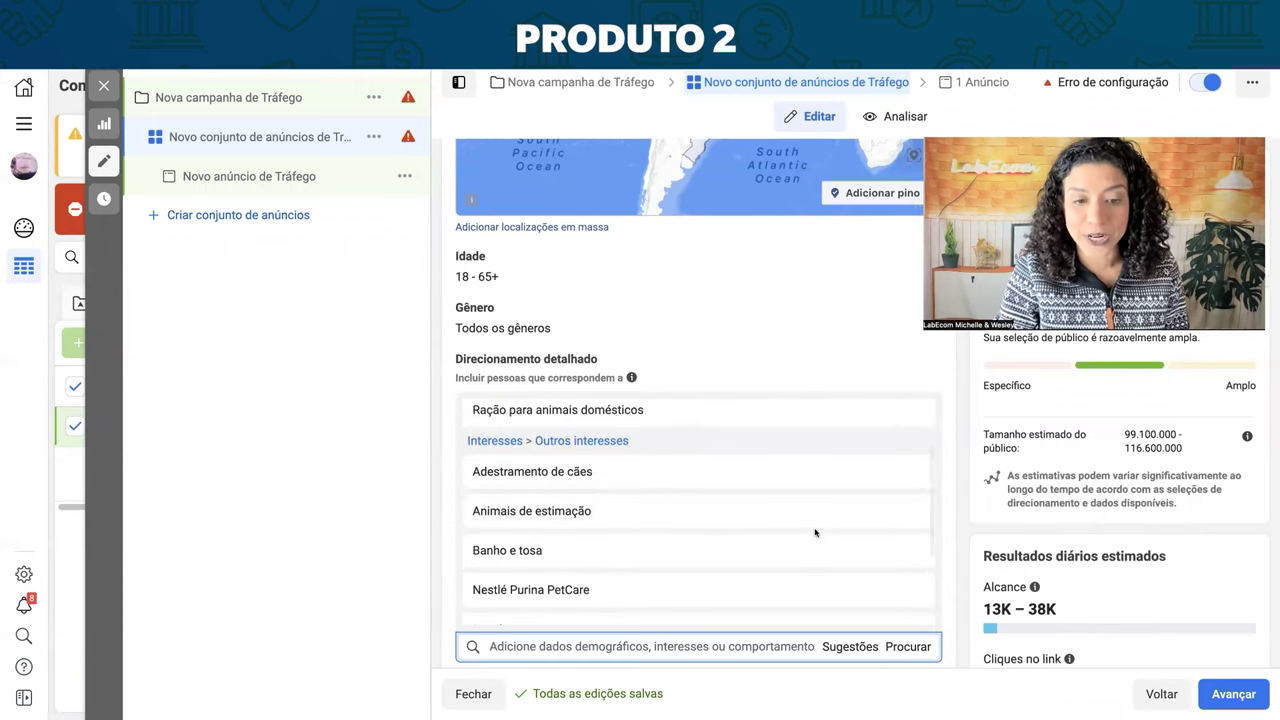
pyautogui.moveTo(671, 557)
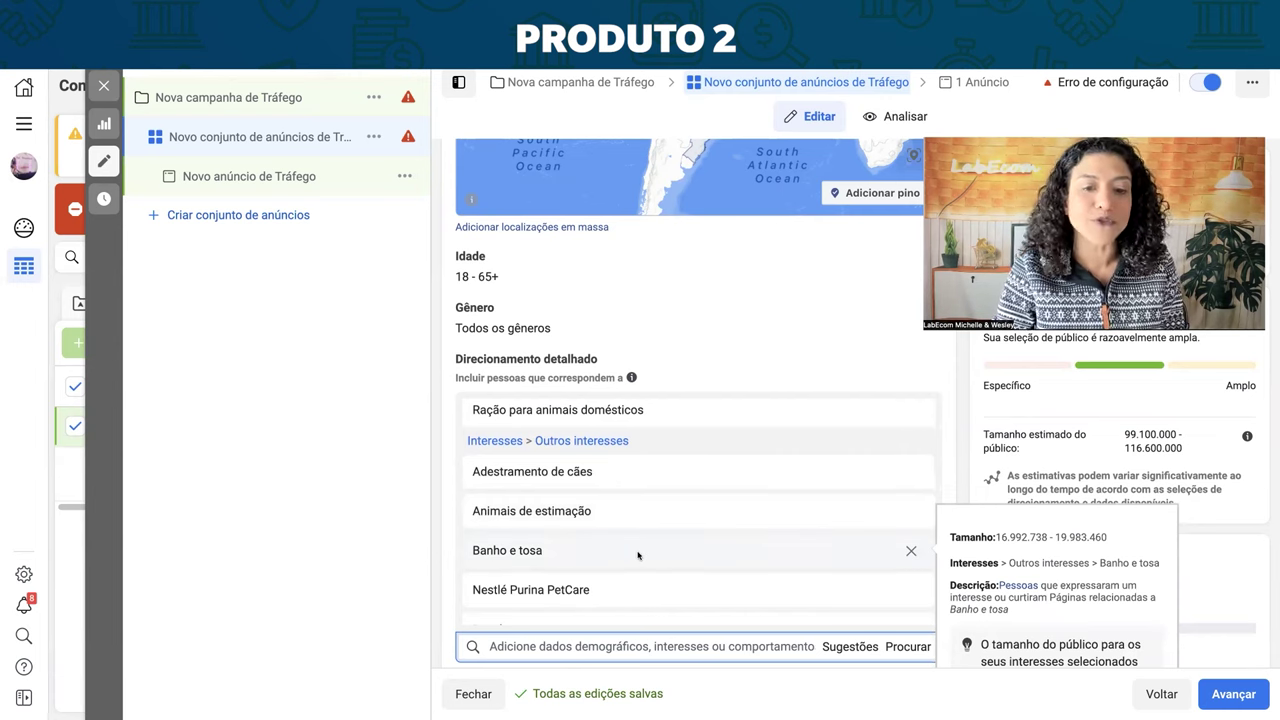
pyautogui.scroll(-2, 637, 557)
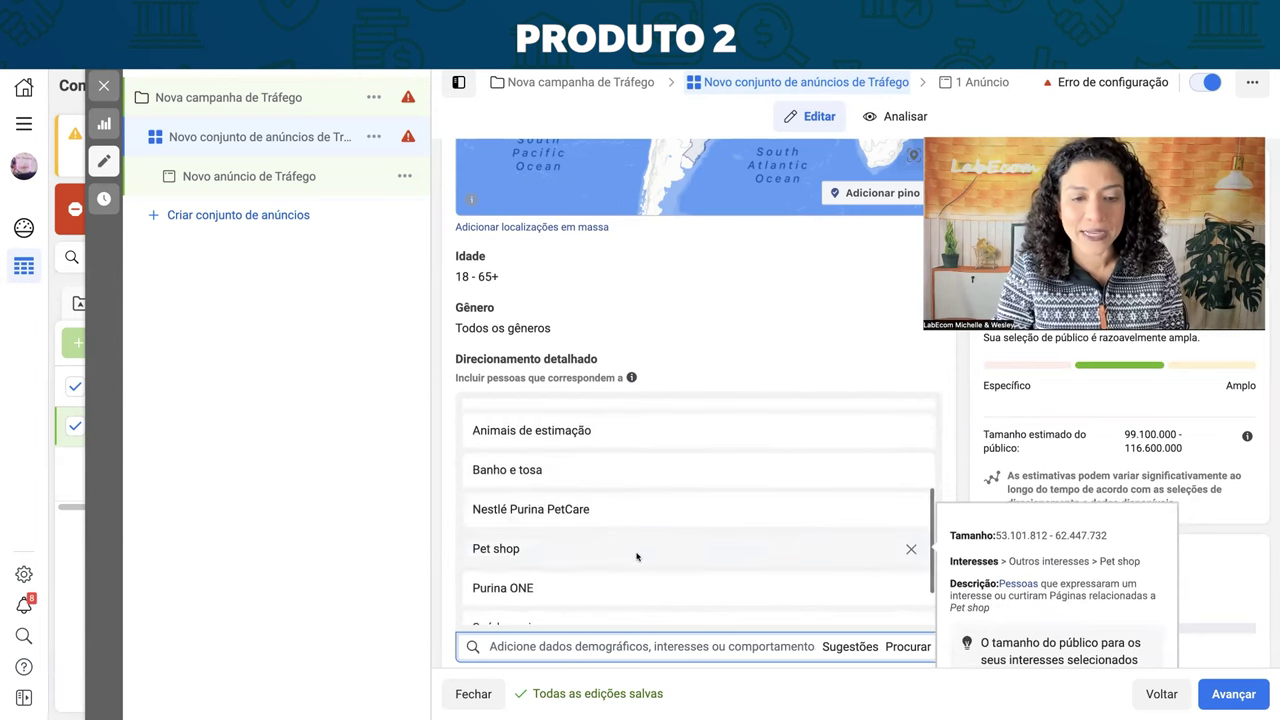
pyautogui.scroll(5, 572, 554)
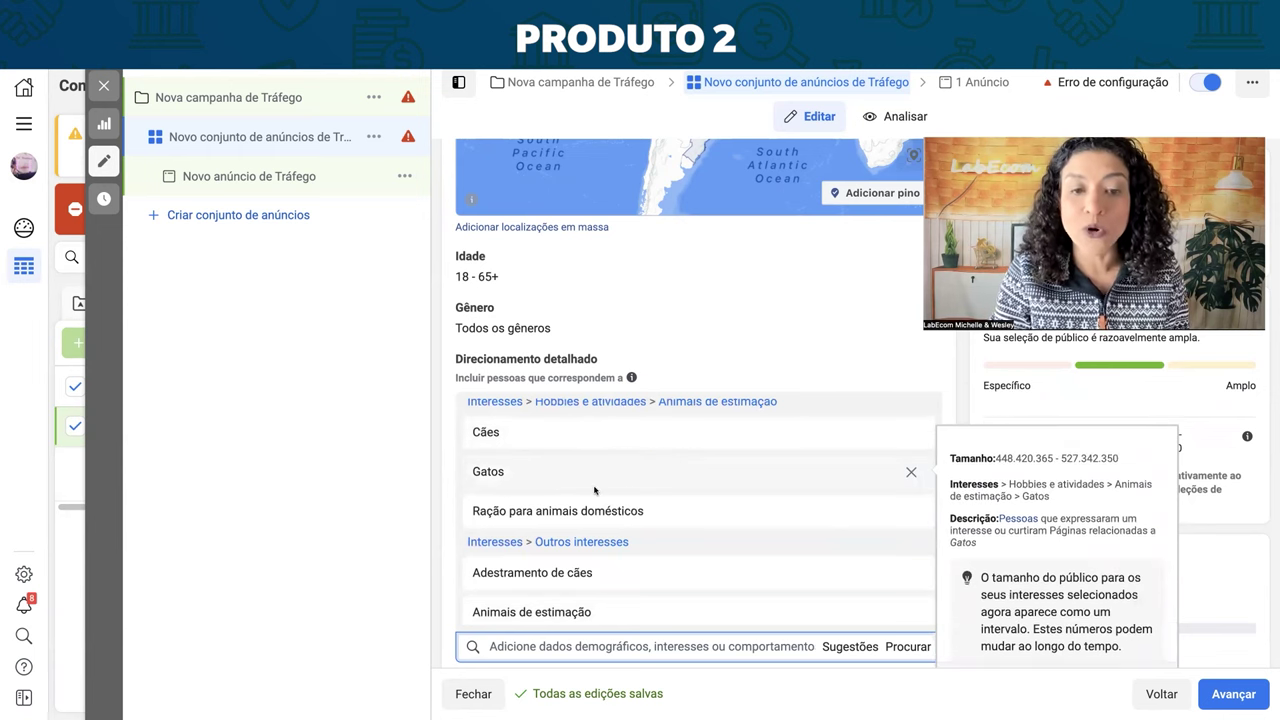
pyautogui.scroll(-3, 700, 515)
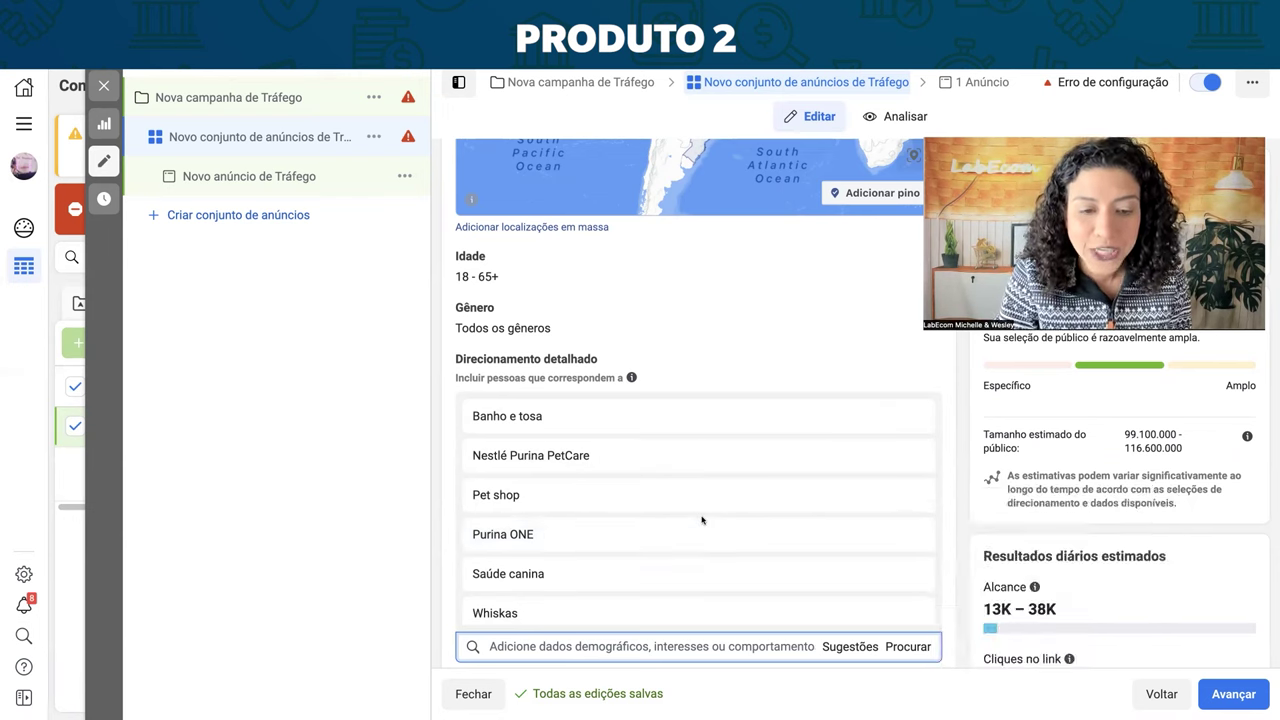
pyautogui.scroll(-1, 600, 528)
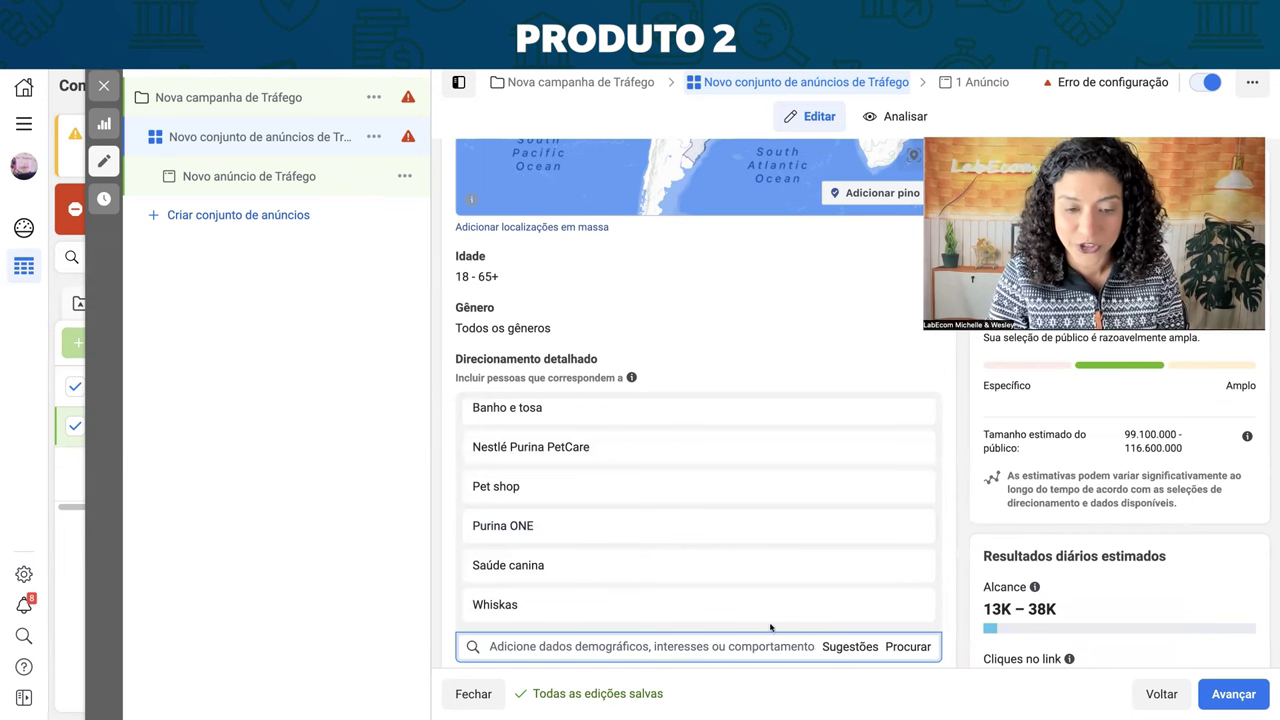
# Add Friskies from the suggested interests to the ad set's detailed targeting
pyautogui.click(820, 646)
pyautogui.scroll(-4, 630, 450)
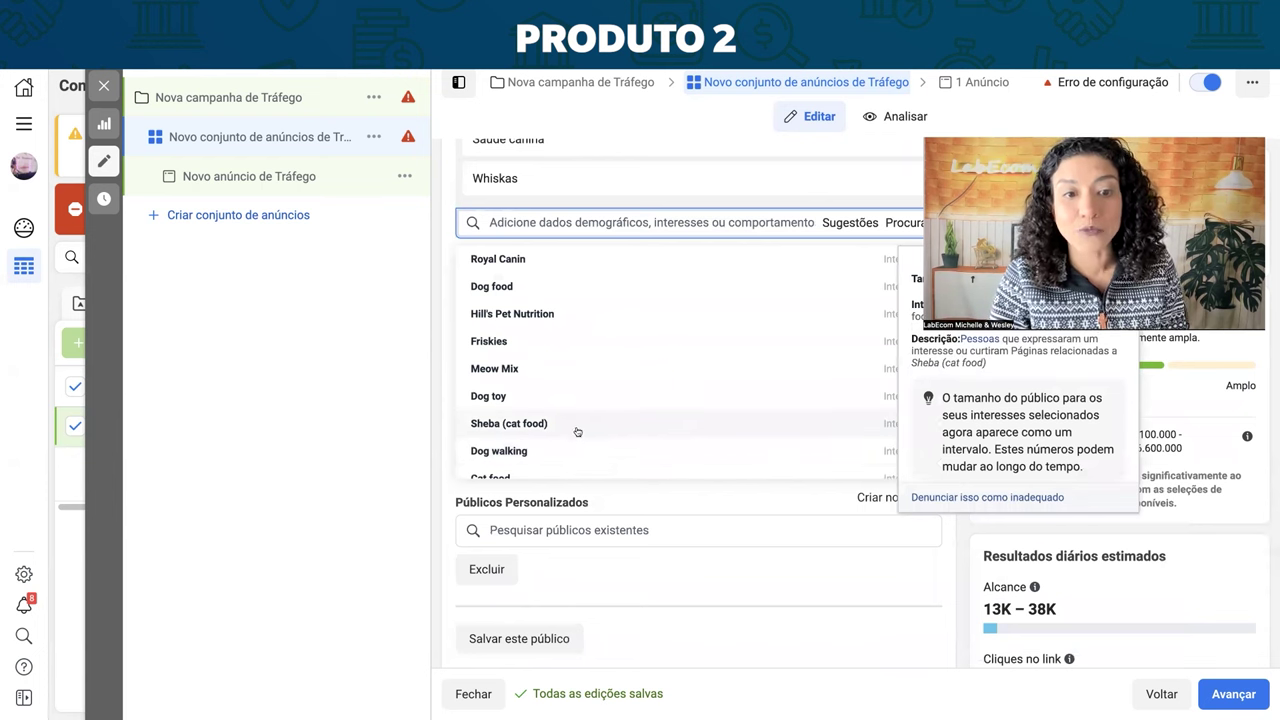
pyautogui.click(645, 344)
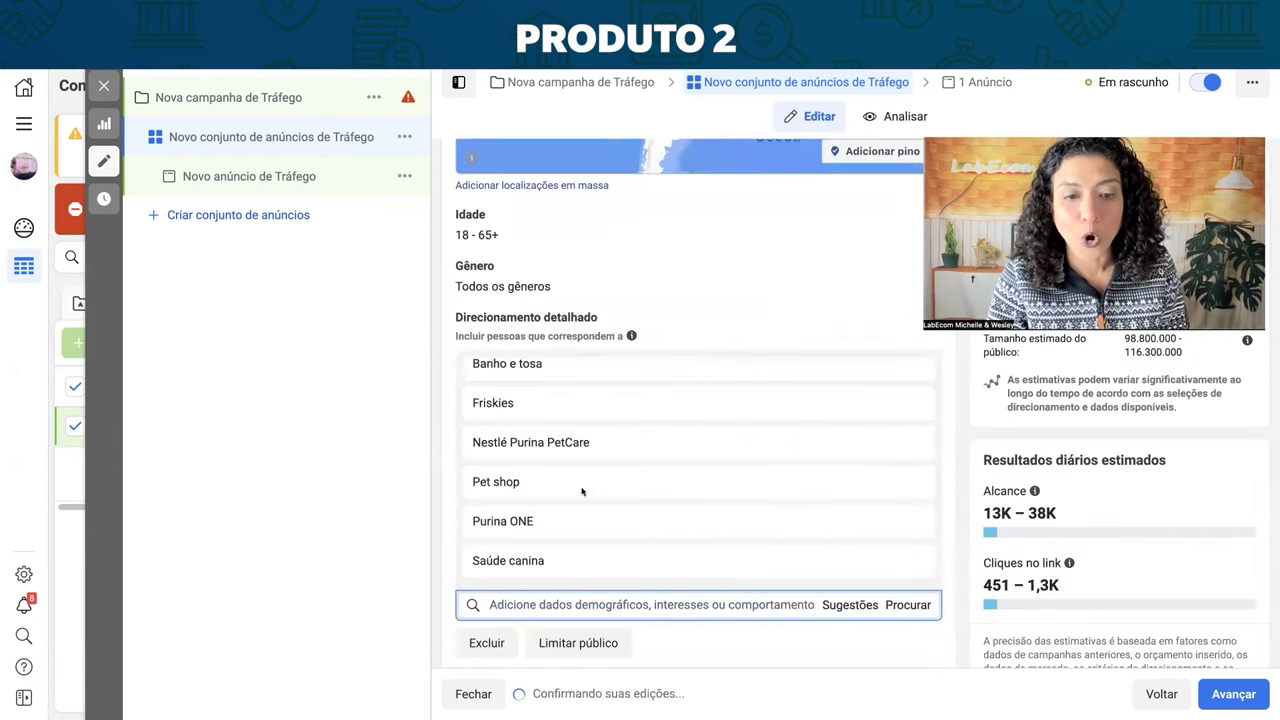
# Browse the refreshed interest suggestions and add Gato preto to the ad set's detailed targeting
pyautogui.scroll(-5, 582, 491)
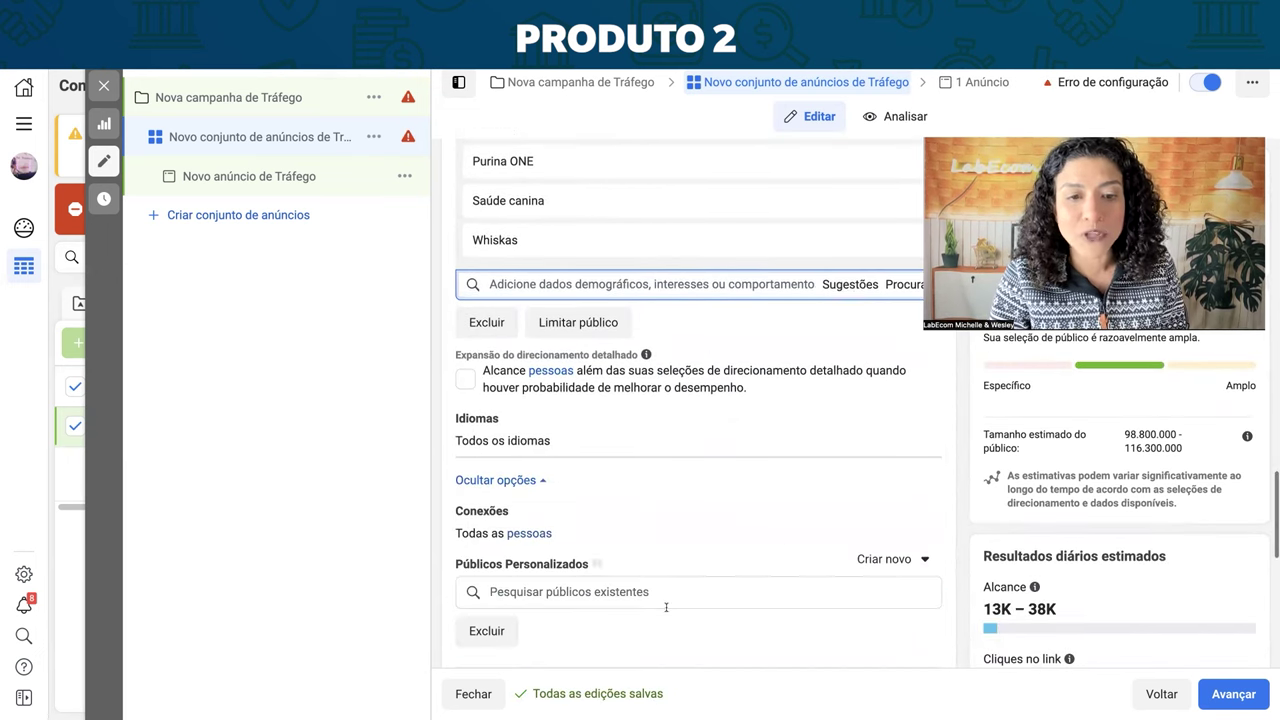
pyautogui.click(834, 285)
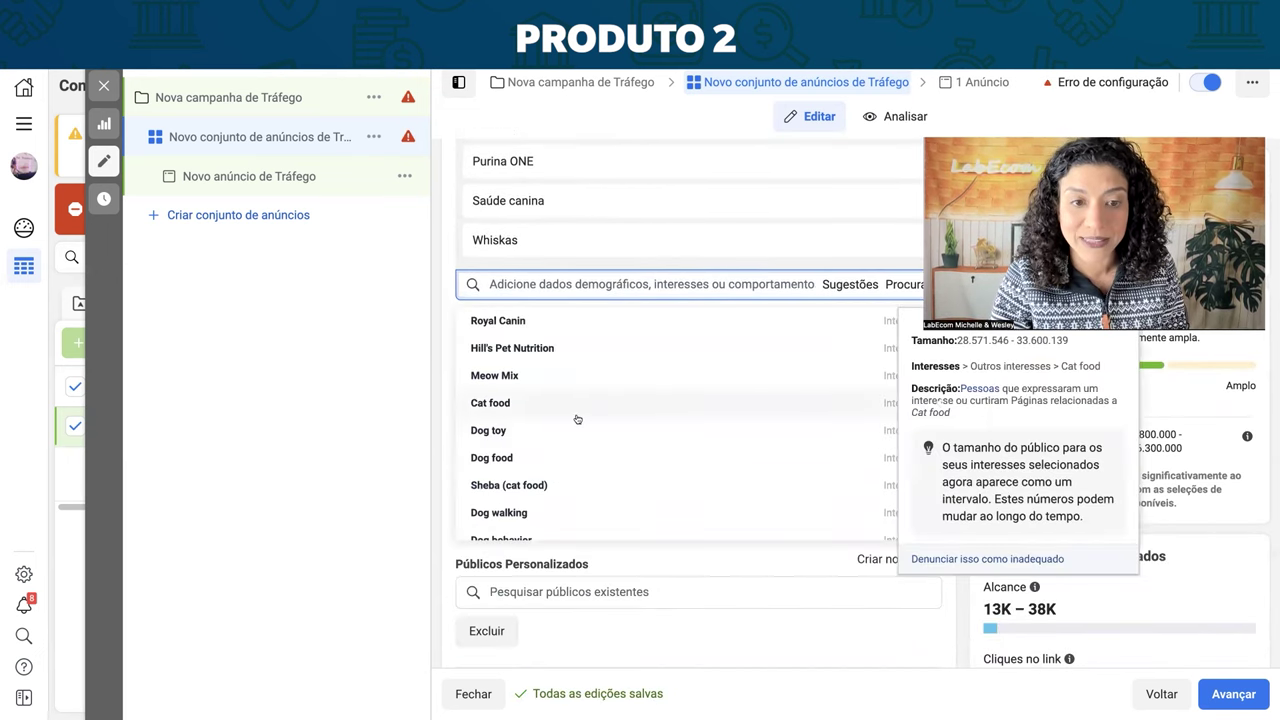
pyautogui.scroll(-5, 577, 419)
pyautogui.scroll(-3, 577, 419)
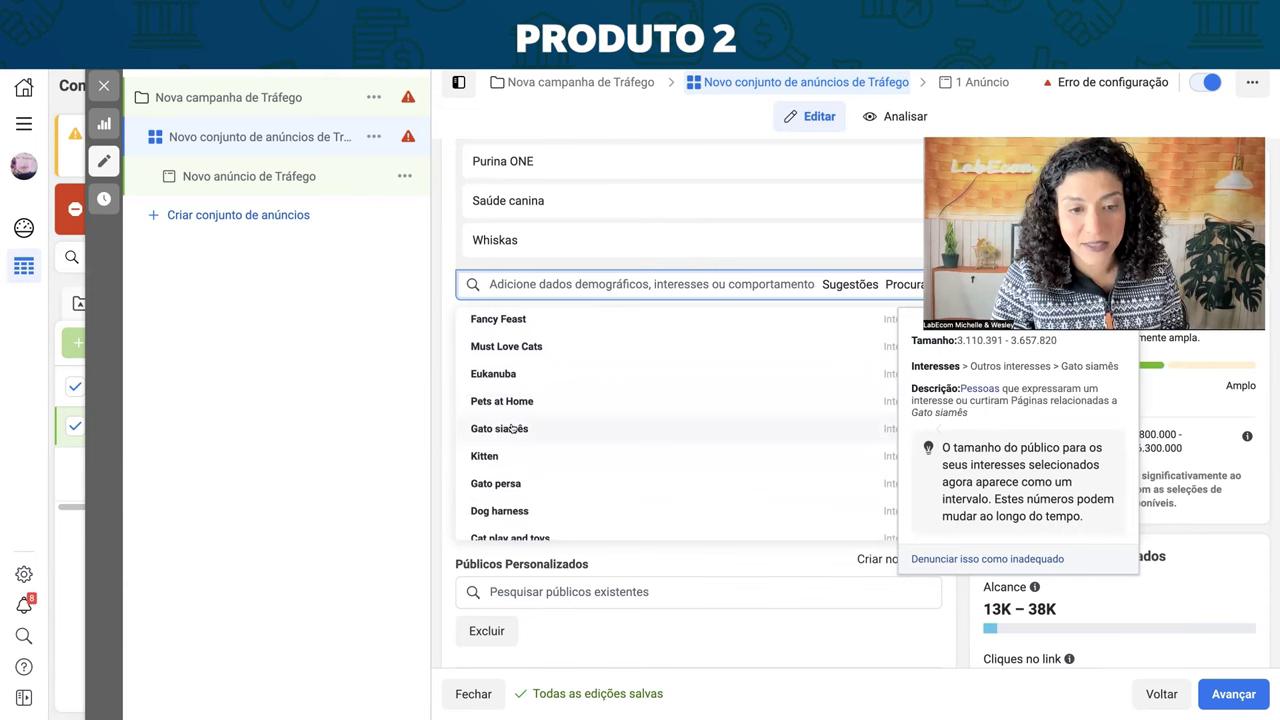
pyautogui.scroll(-2, 512, 428)
pyautogui.scroll(-3, 512, 428)
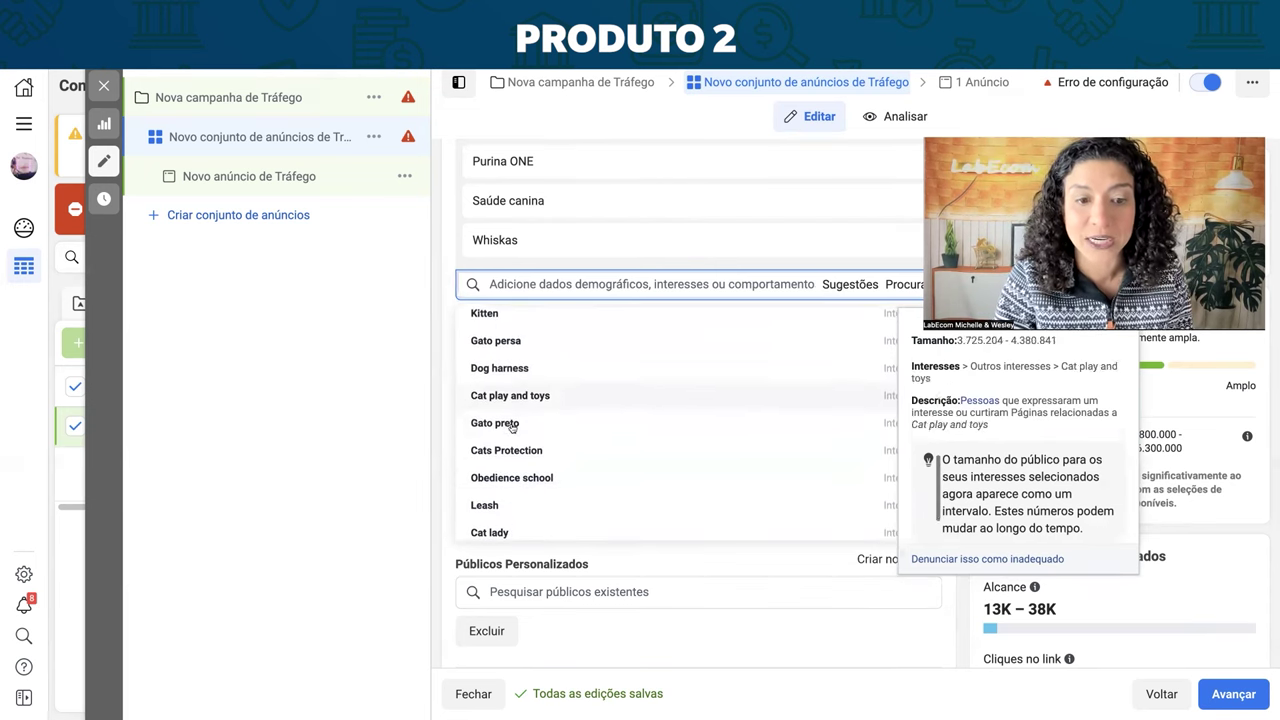
pyautogui.scroll(-1, 512, 427)
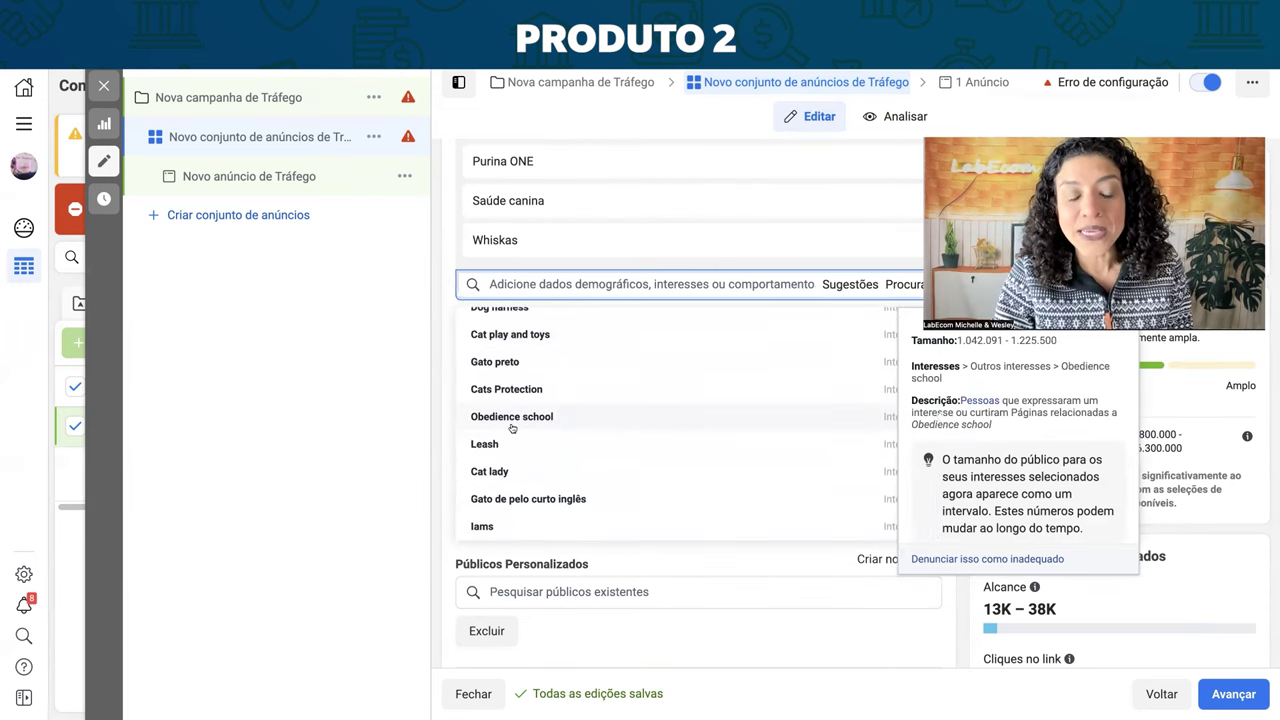
pyautogui.scroll(-2, 511, 428)
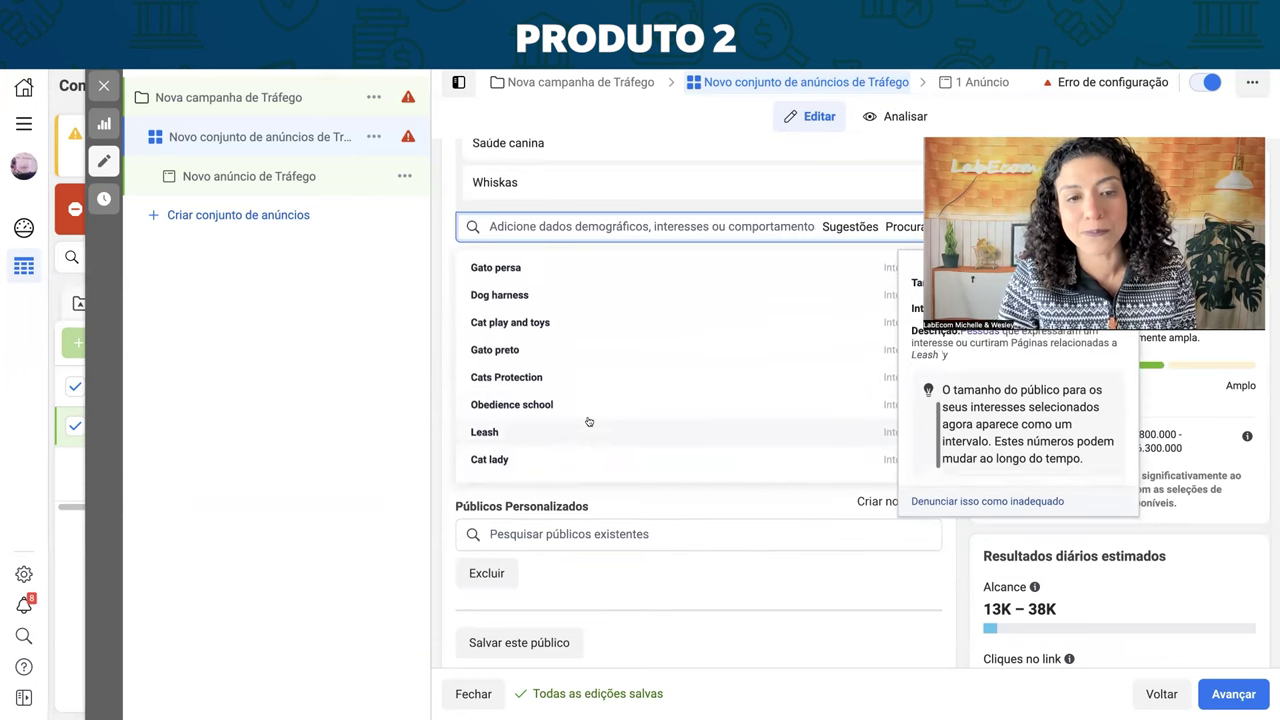
pyautogui.click(551, 357)
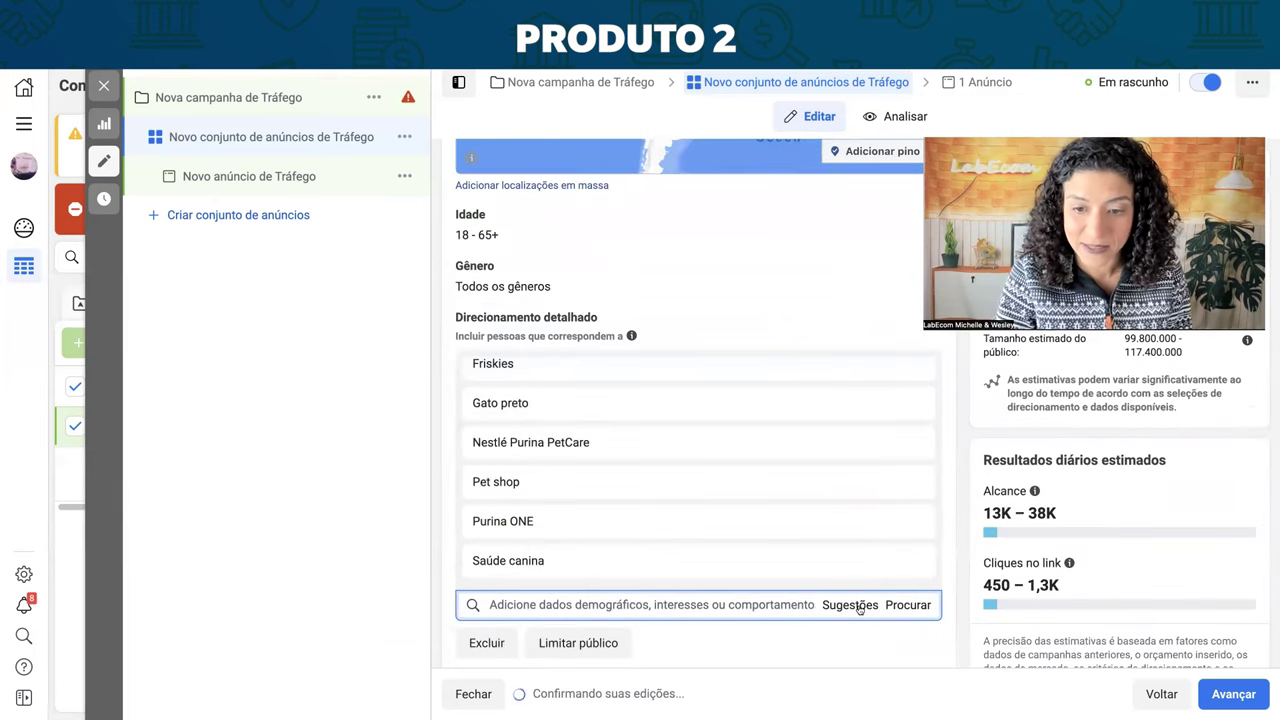
# Examine the updated cat-related suggestions and recheck the interests included in the detailed targeting
pyautogui.click(857, 606)
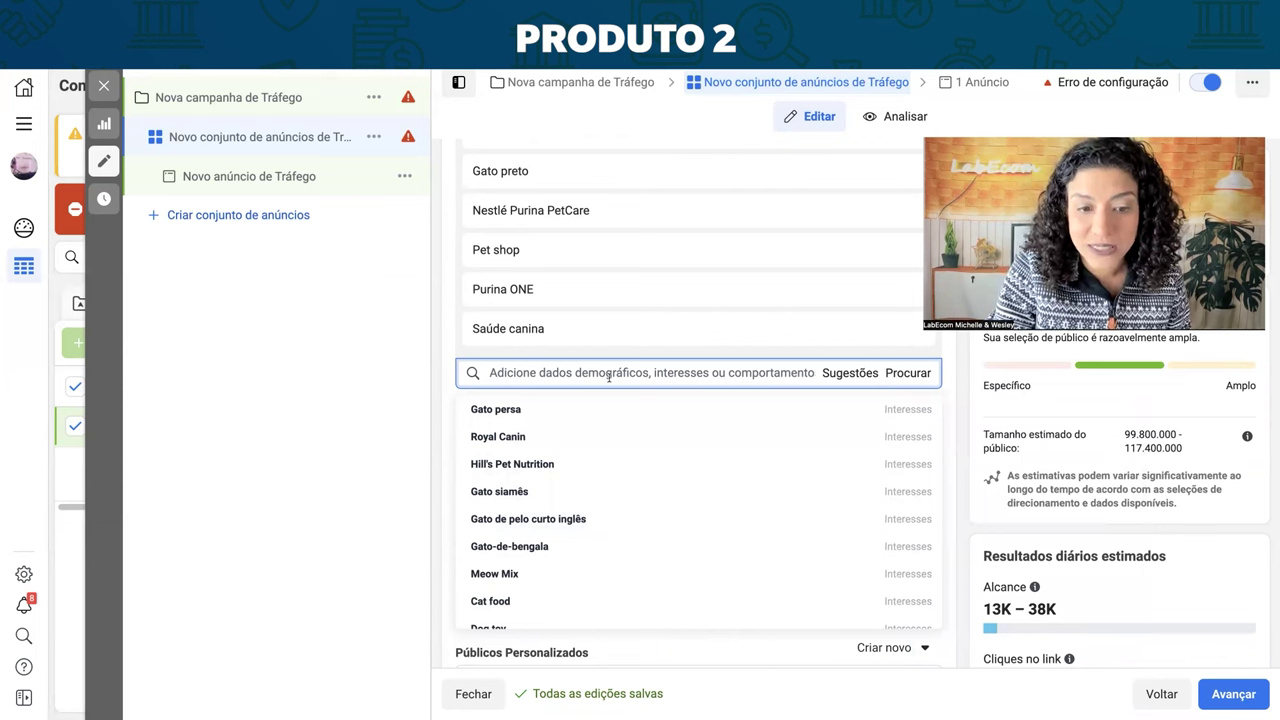
pyautogui.scroll(-2, 626, 461)
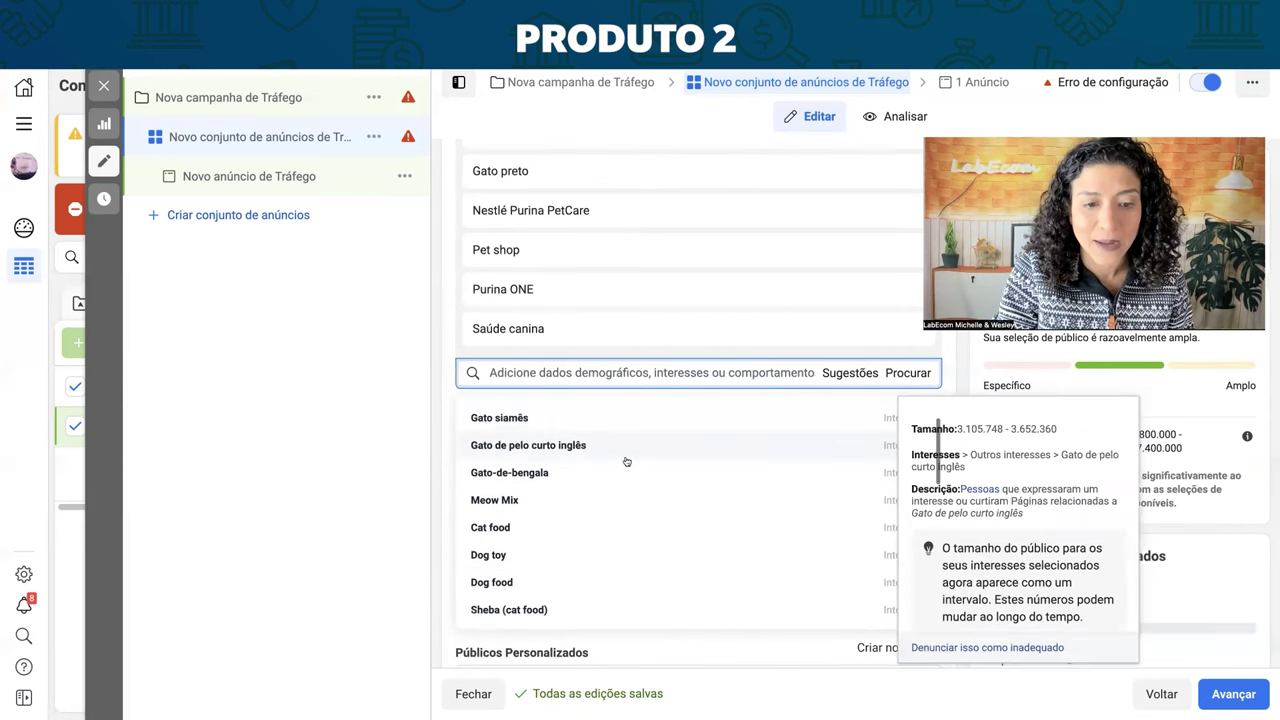
pyautogui.scroll(2, 626, 461)
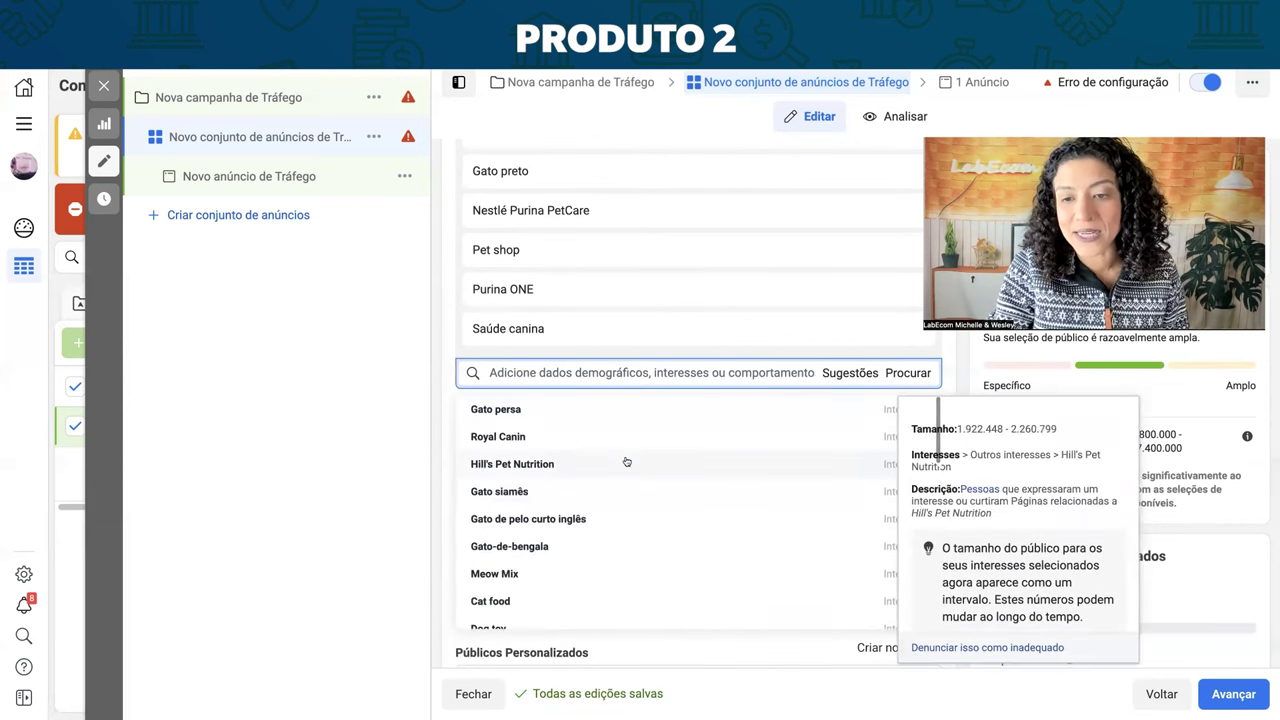
pyautogui.scroll(1, 586, 420)
pyautogui.scroll(3, 622, 352)
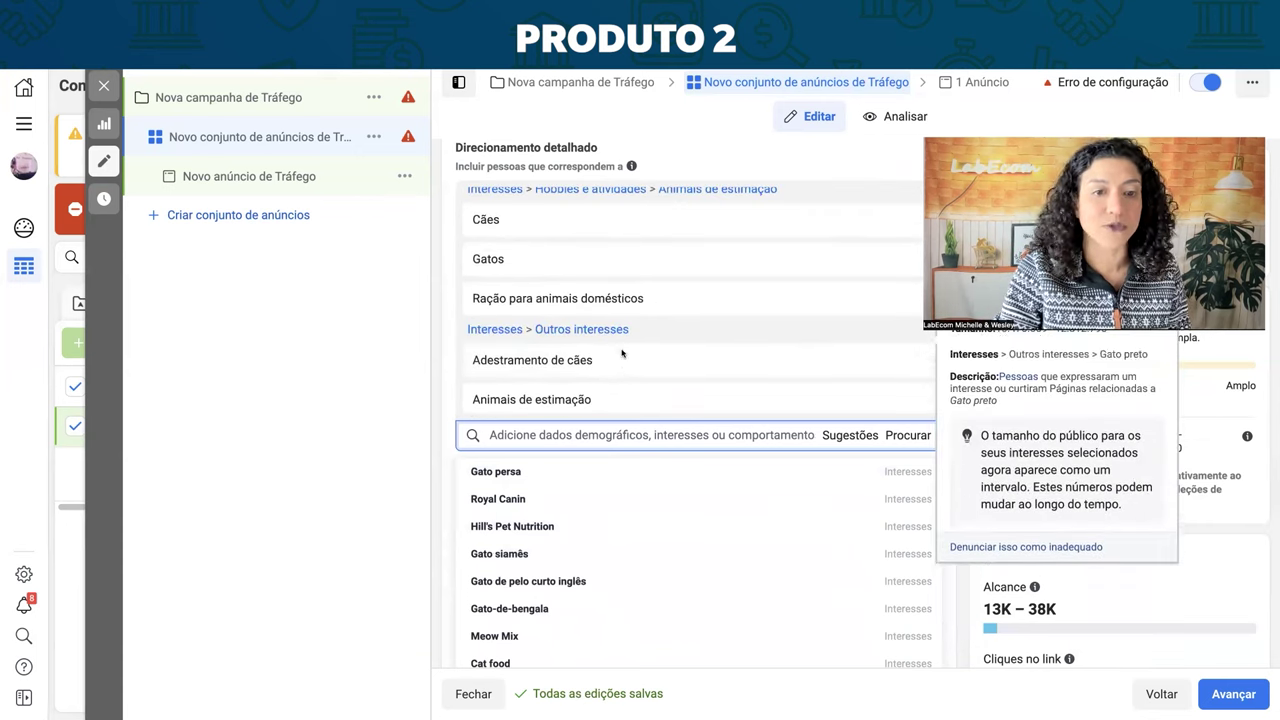
pyautogui.scroll(-1, 630, 368)
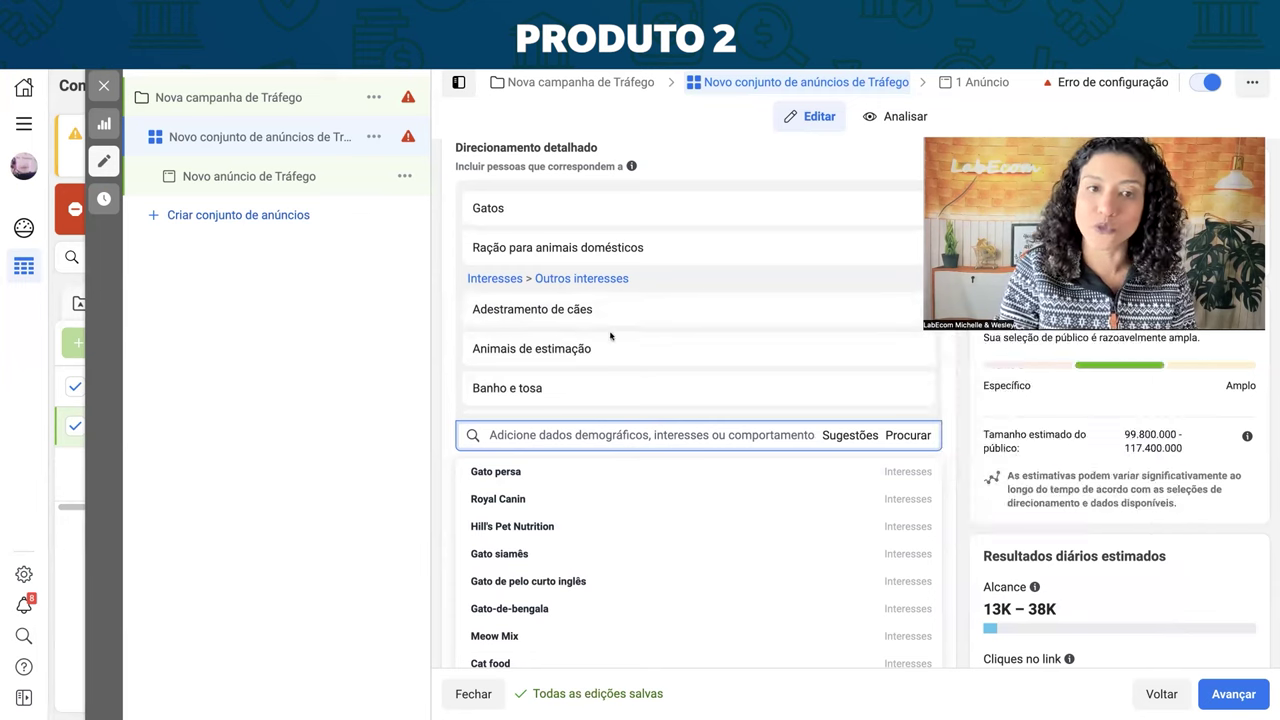
# Go through the included pet interests from Cães to Nestlé Purina PetCare and check their audience size details
pyautogui.scroll(2, 621, 350)
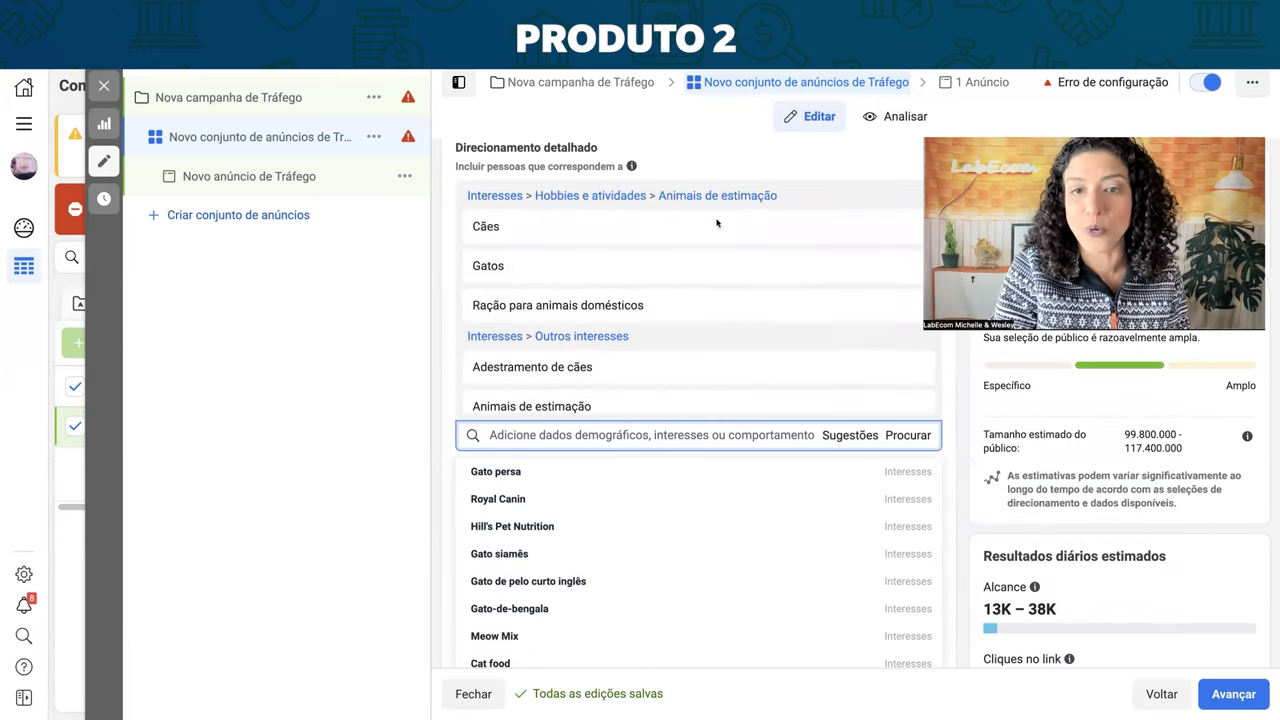
pyautogui.scroll(-2, 567, 375)
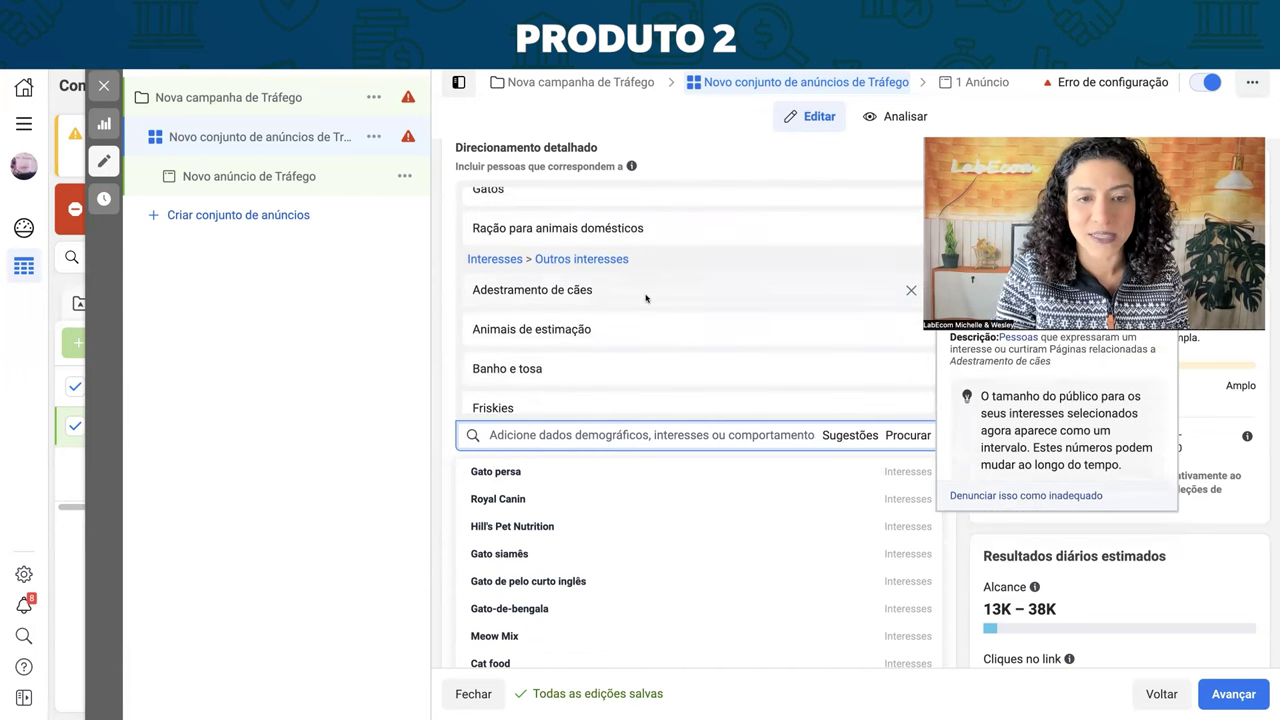
pyautogui.scroll(-4, 580, 360)
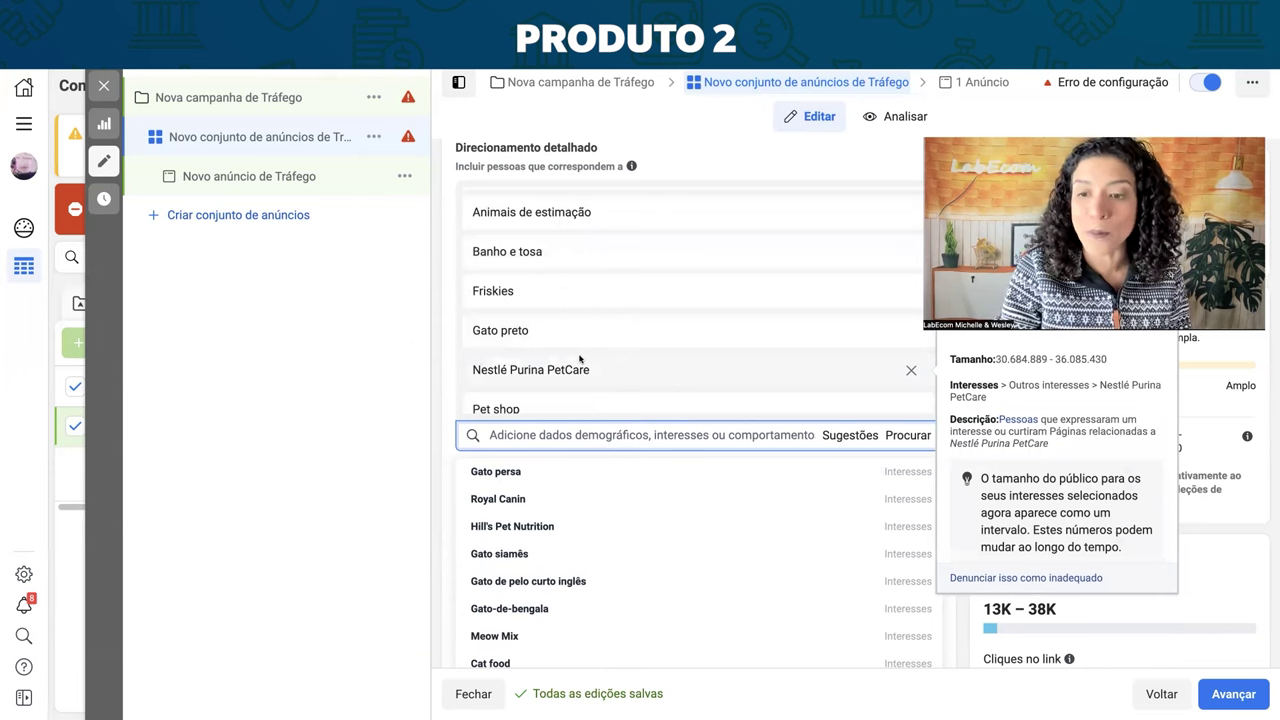
pyautogui.moveTo(738, 373)
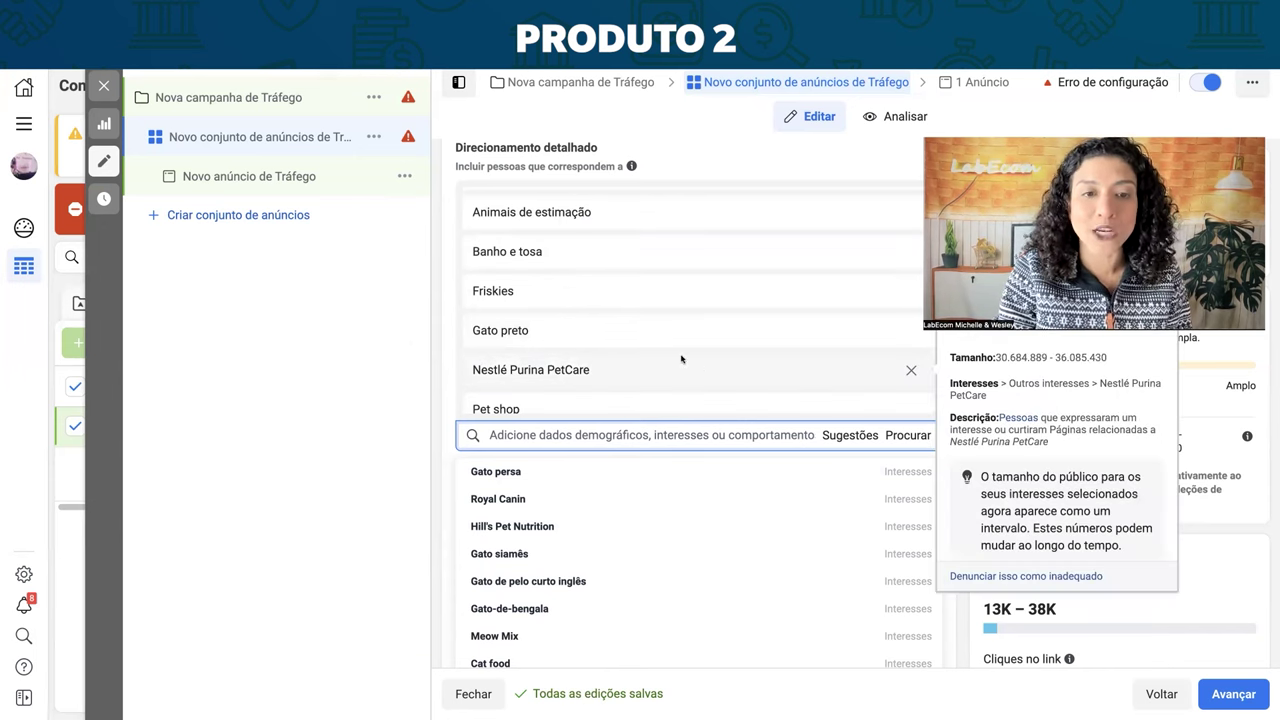
pyautogui.scroll(2, 681, 359)
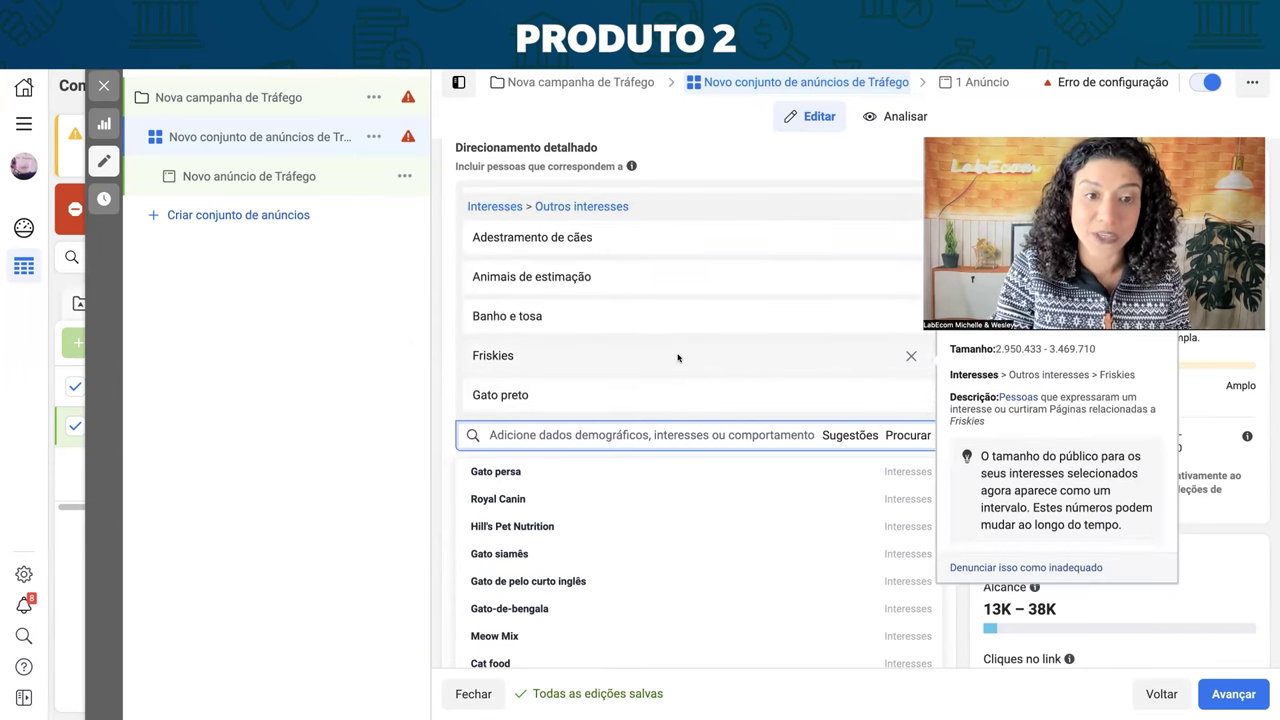
pyautogui.scroll(2, 569, 344)
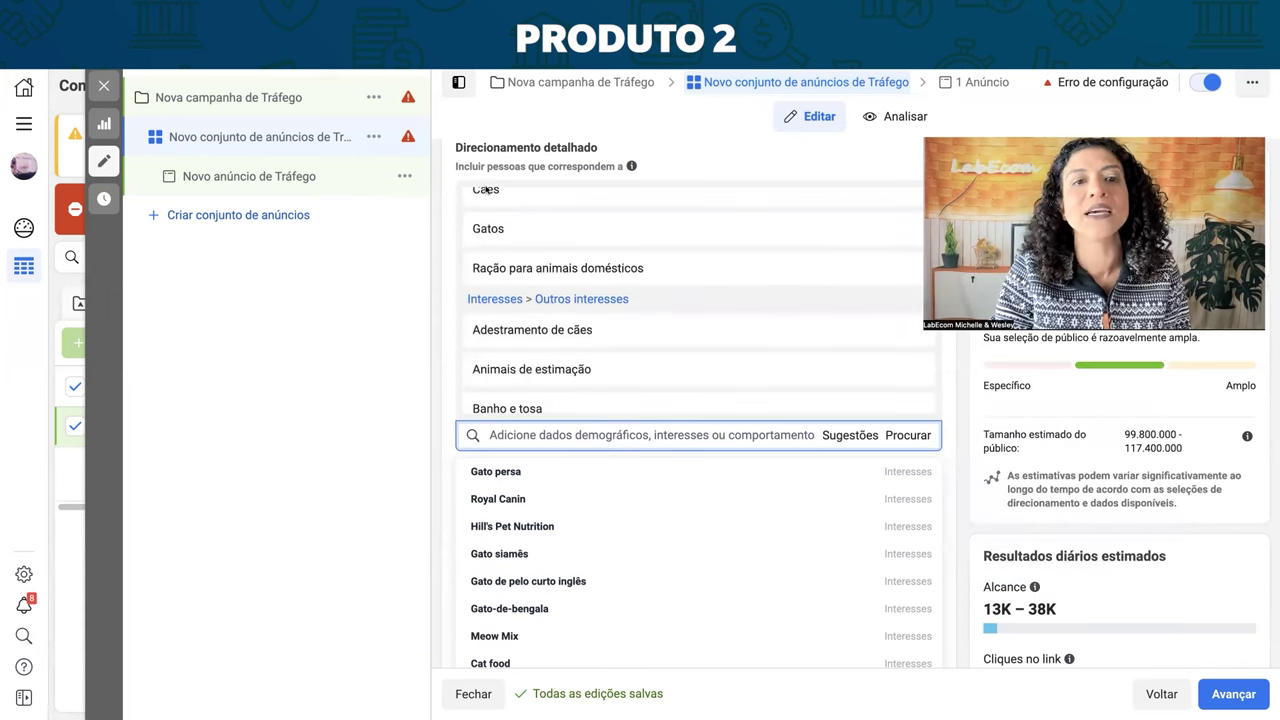
pyautogui.scroll(1, 583, 297)
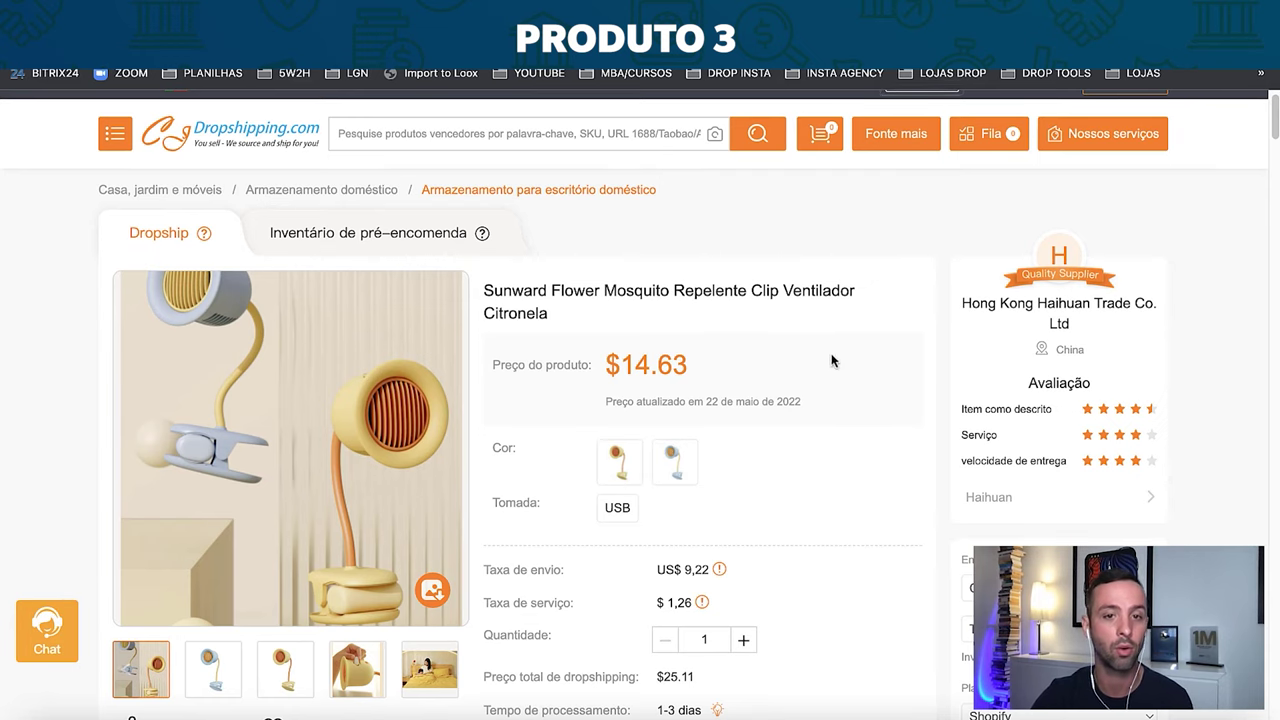
# On the CJ Dropshipping page for the mosquito repellent clip fan, review the description, specifications and product photos
pyautogui.scroll(-8, 651, 371)
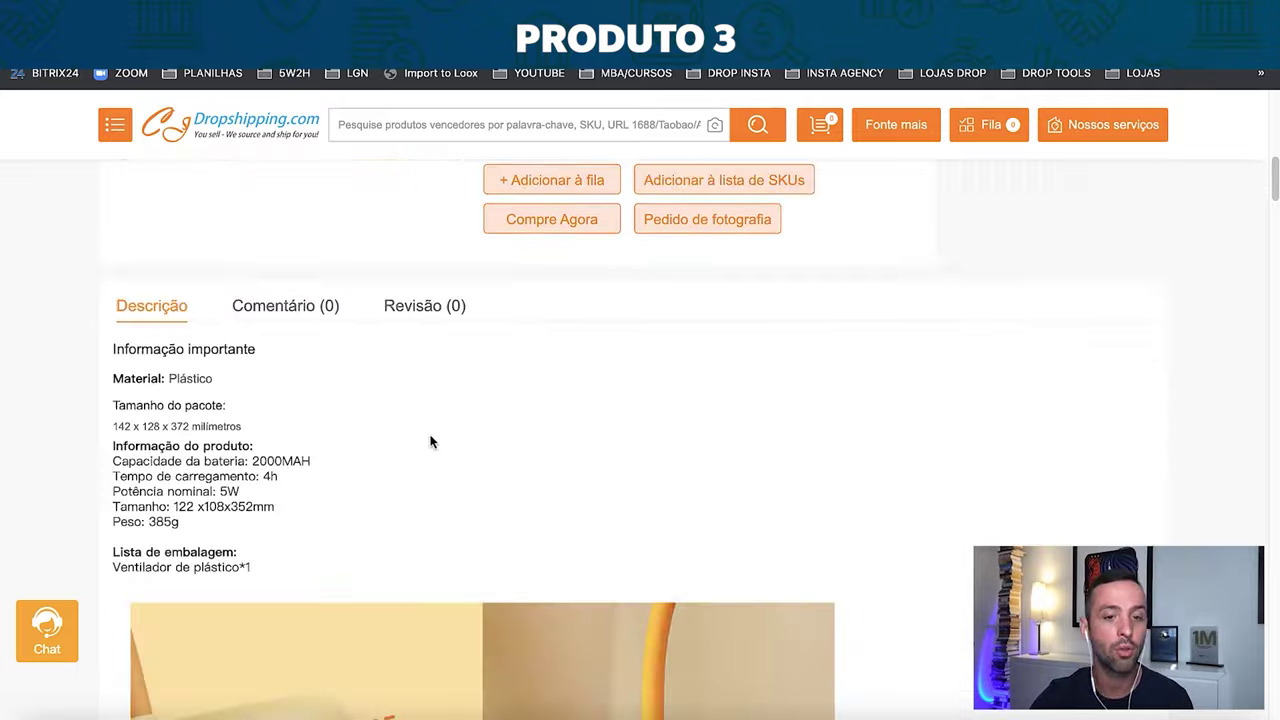
pyautogui.scroll(-5, 431, 441)
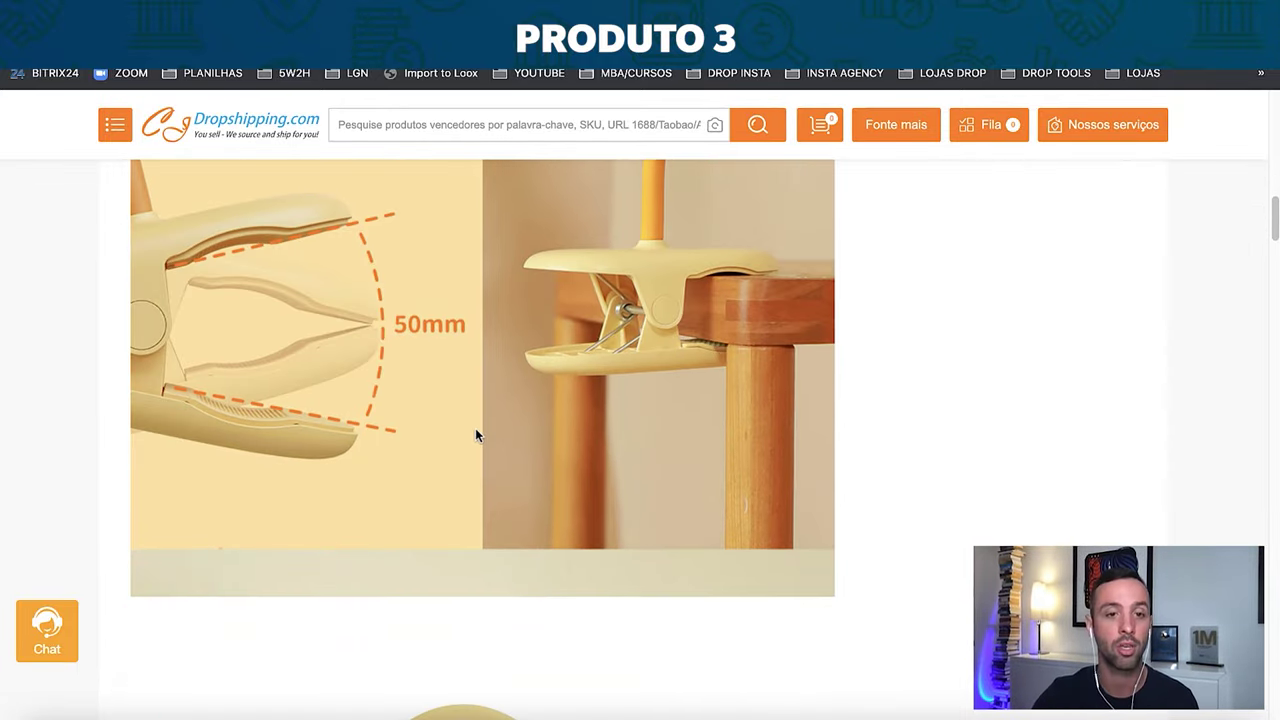
pyautogui.scroll(-5, 476, 435)
pyautogui.scroll(-5, 476, 435)
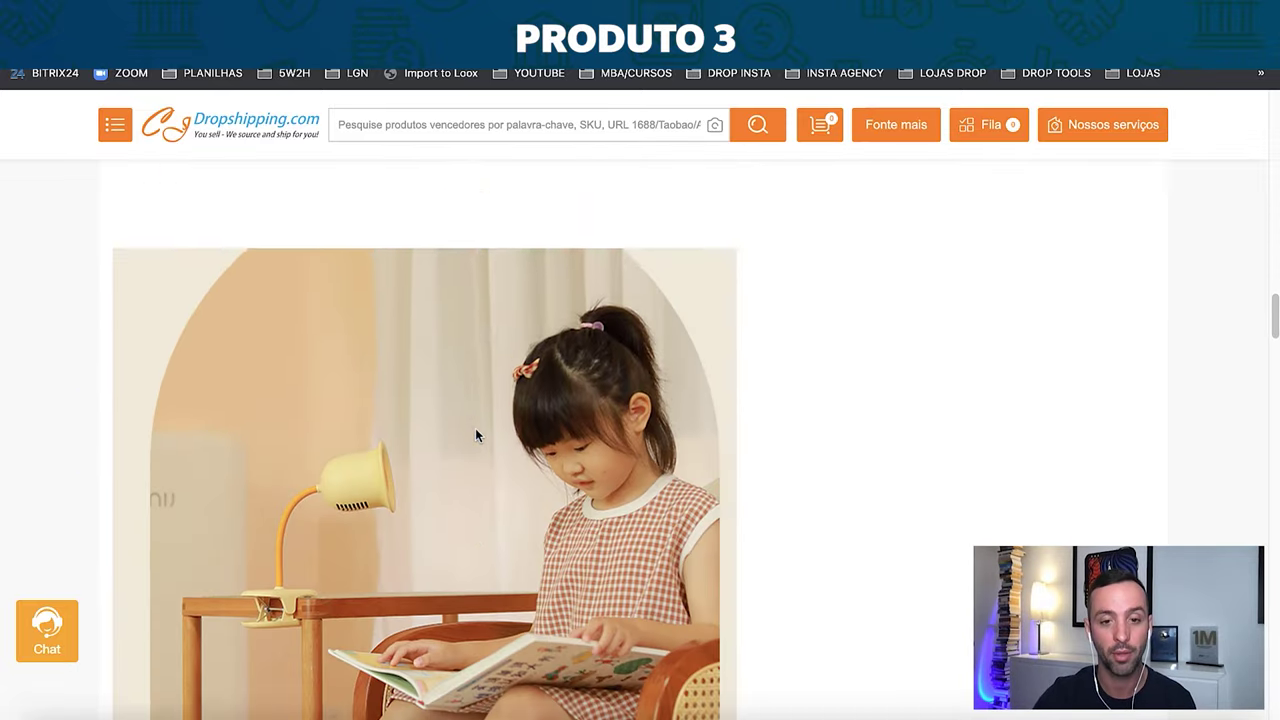
pyautogui.scroll(-8, 484, 547)
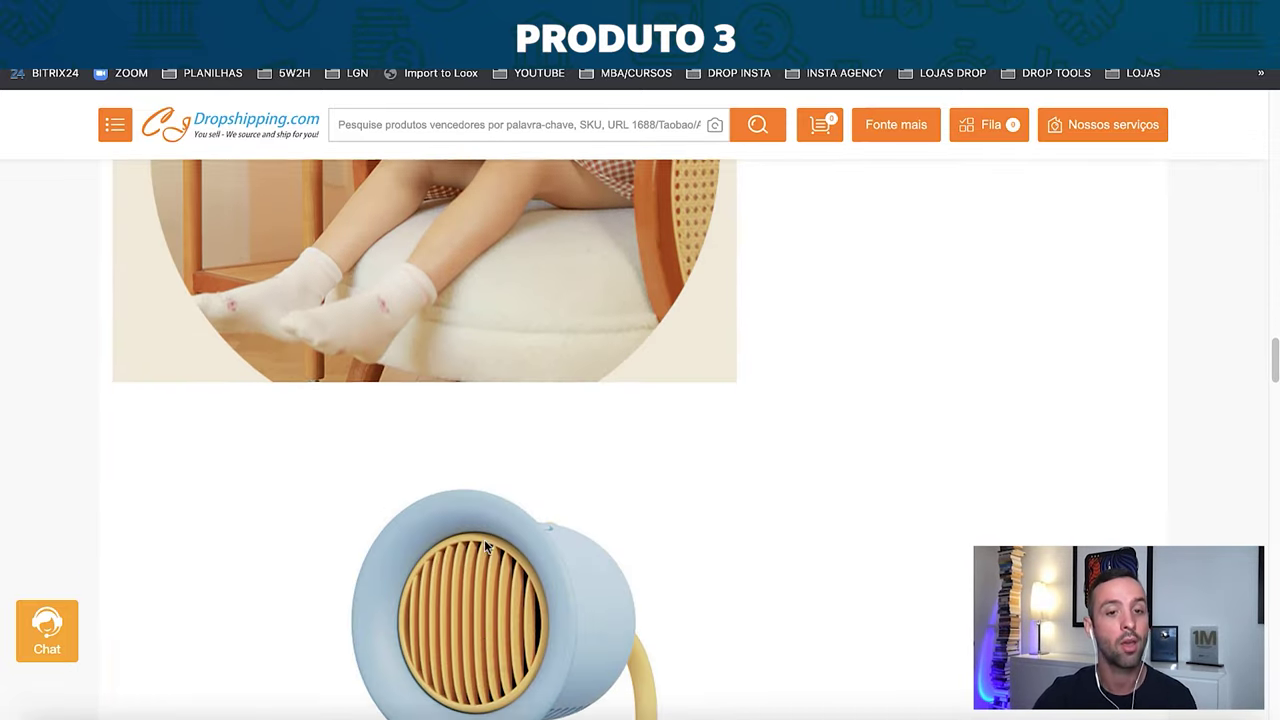
pyautogui.scroll(-5, 484, 547)
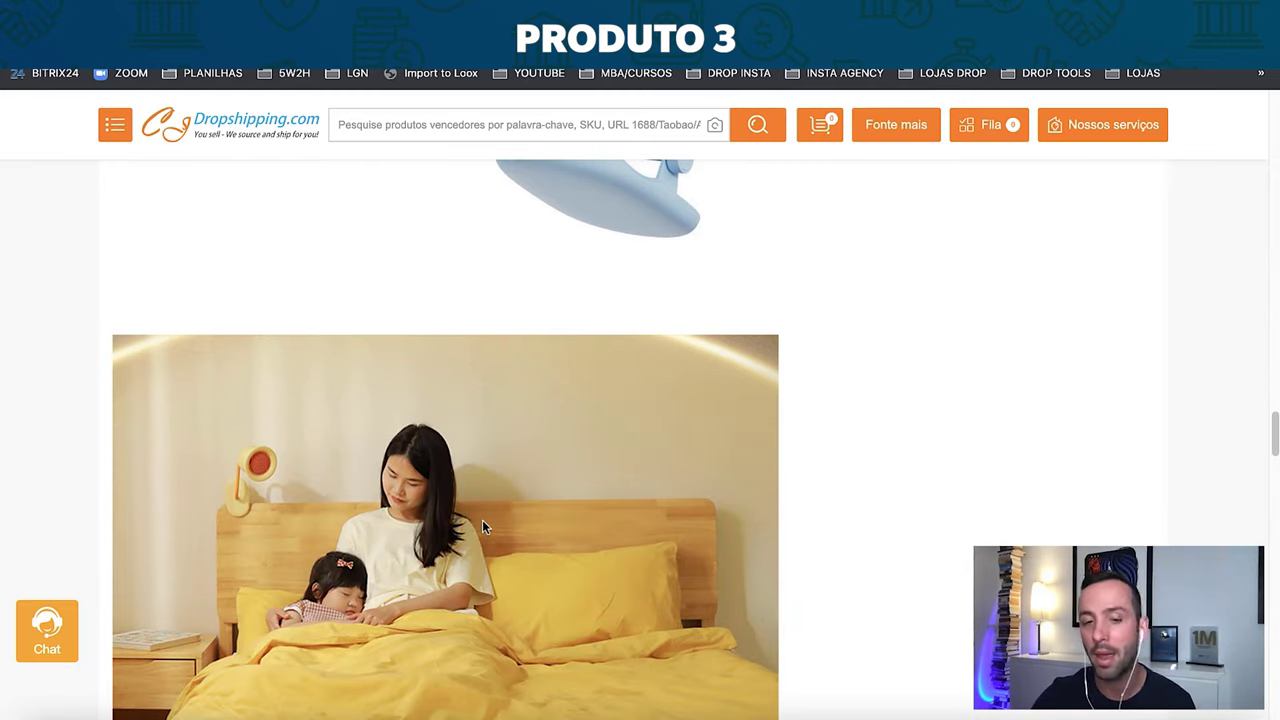
pyautogui.scroll(-12, 482, 521)
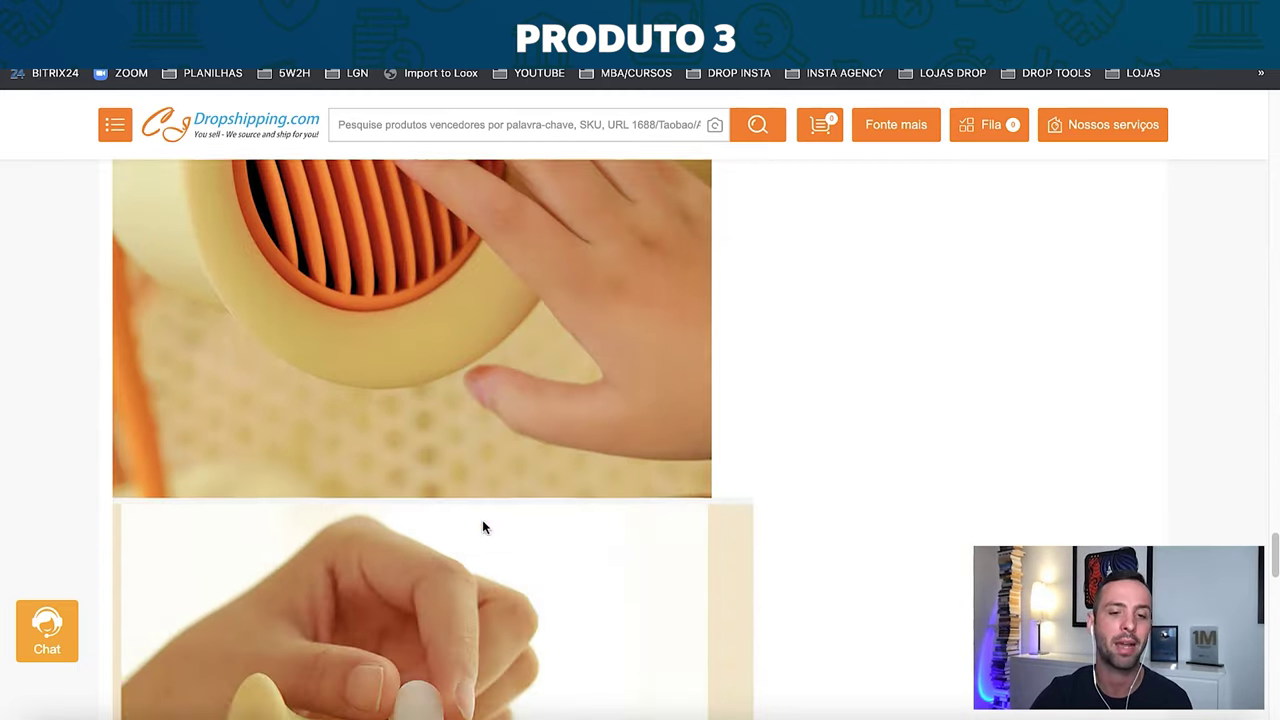
pyautogui.scroll(-5, 482, 527)
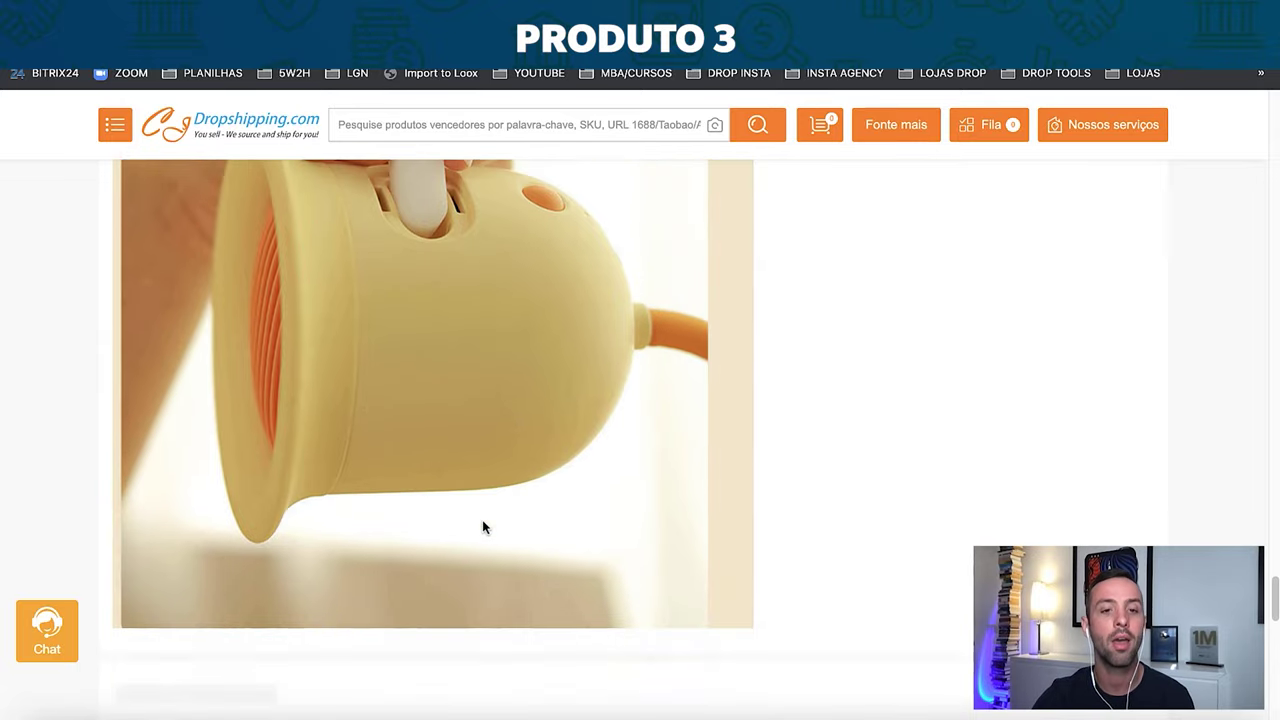
pyautogui.scroll(-6, 482, 527)
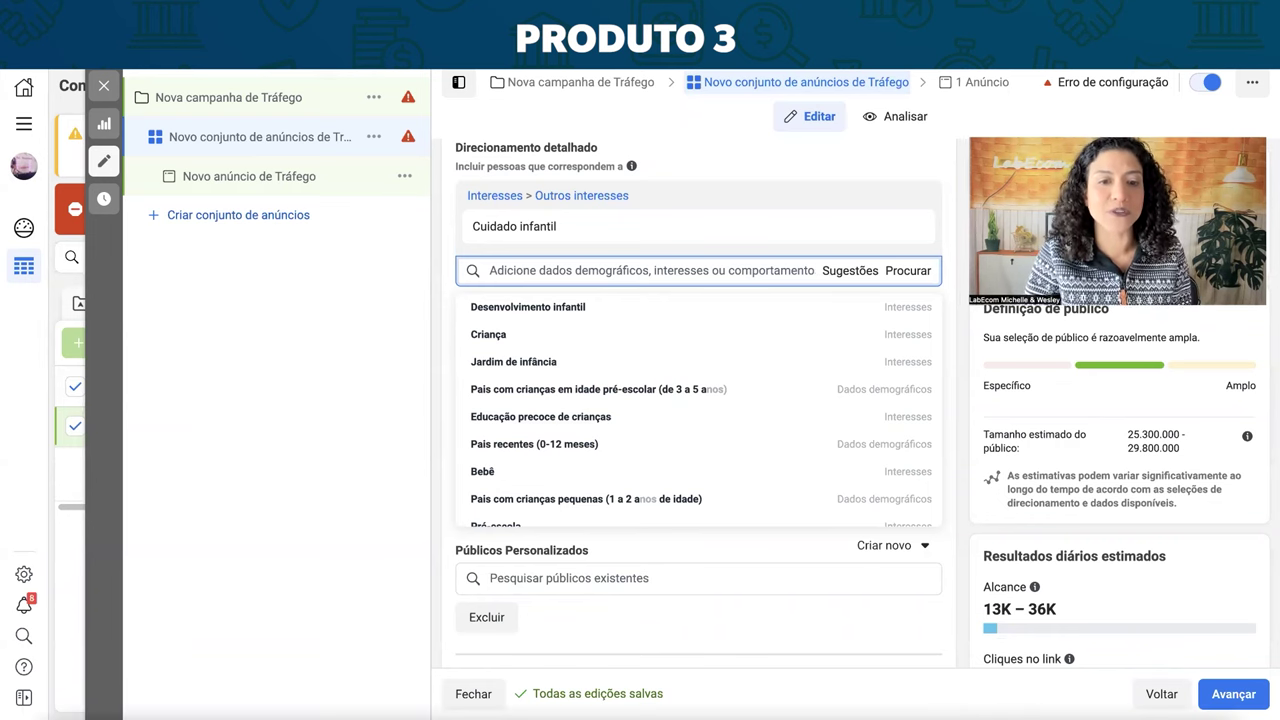
# In Meta Ads Manager, review the suggestions tied to Cuidado infantil and remove that interest from the ad set's detailed targeting
pyautogui.moveTo(744, 240)
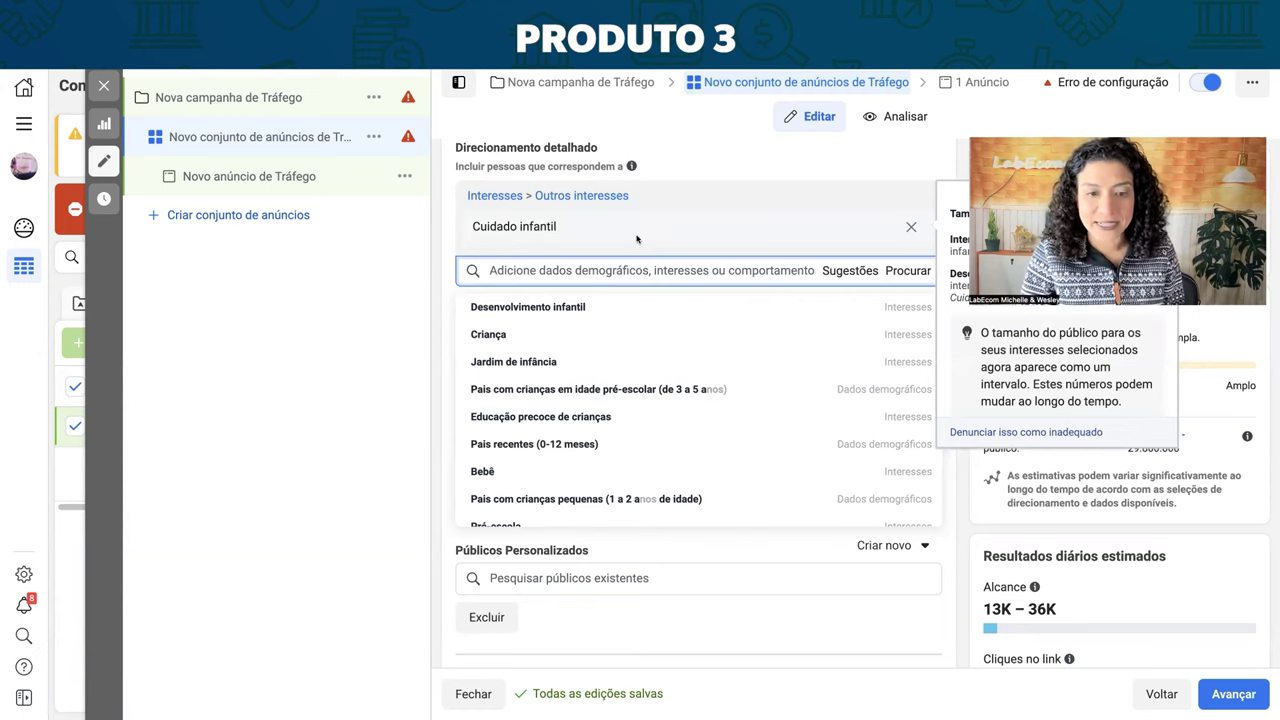
pyautogui.moveTo(515, 453)
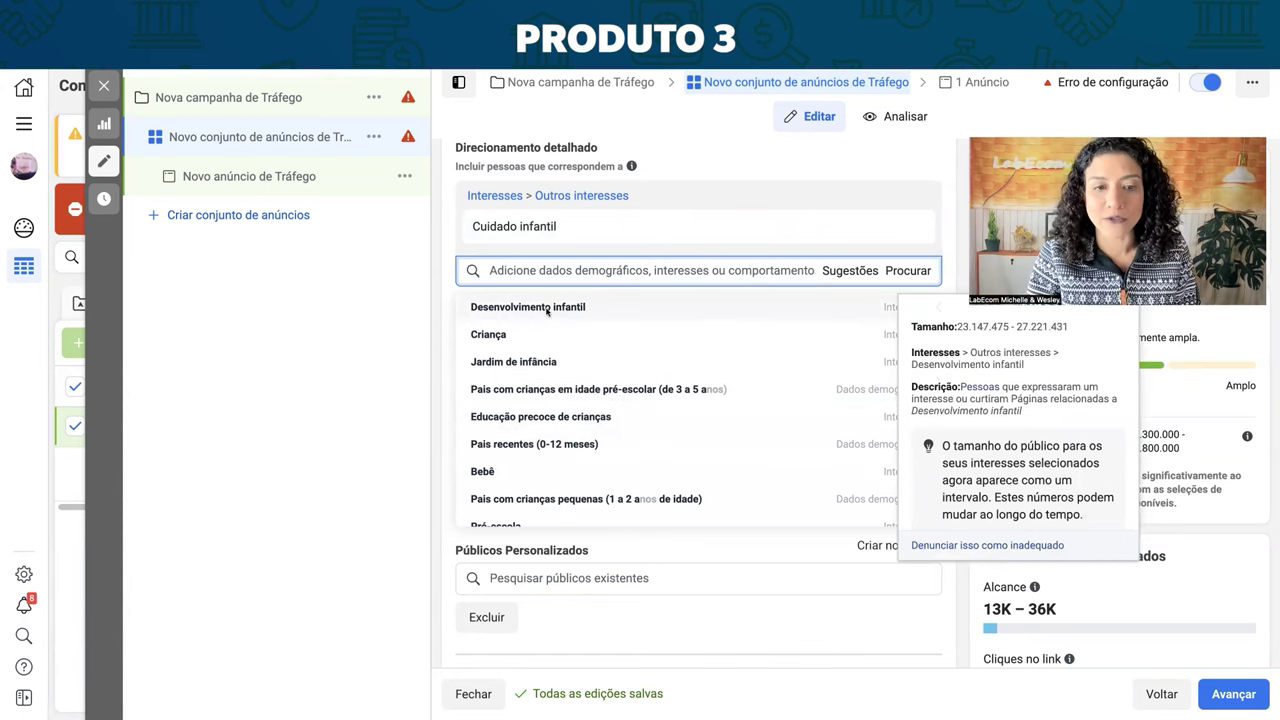
pyautogui.scroll(-3, 530, 345)
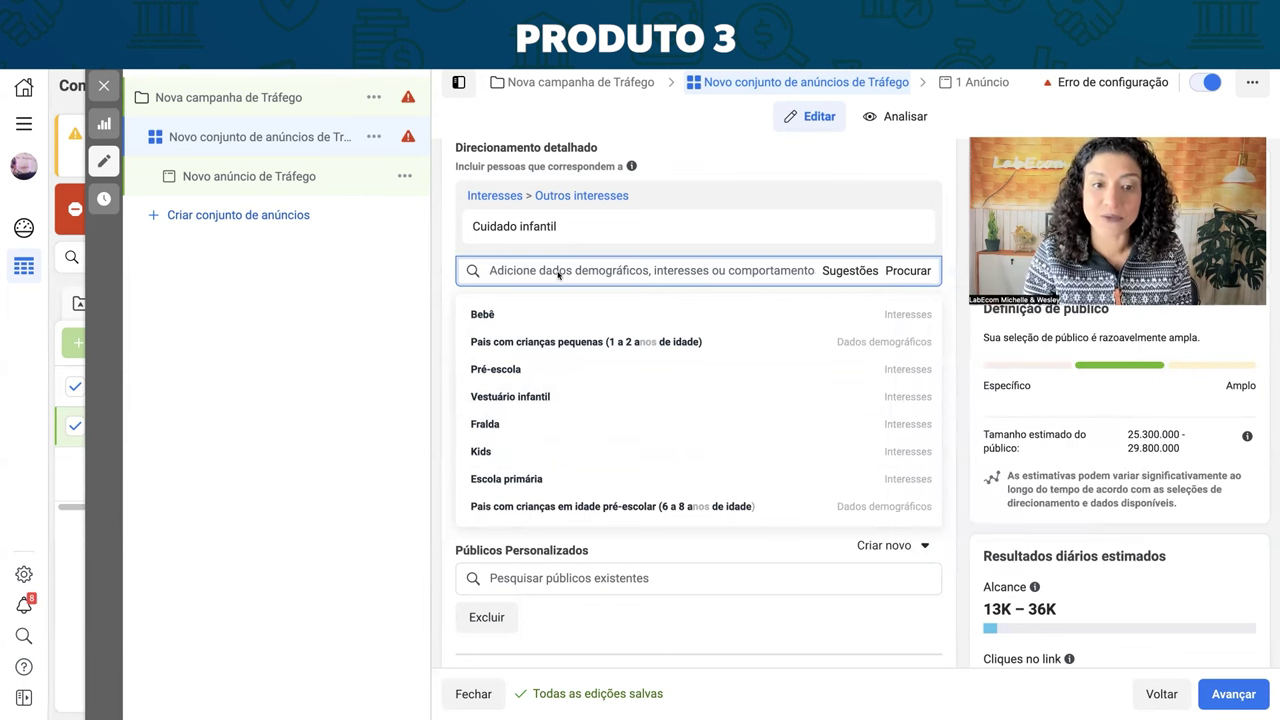
pyautogui.click(910, 230)
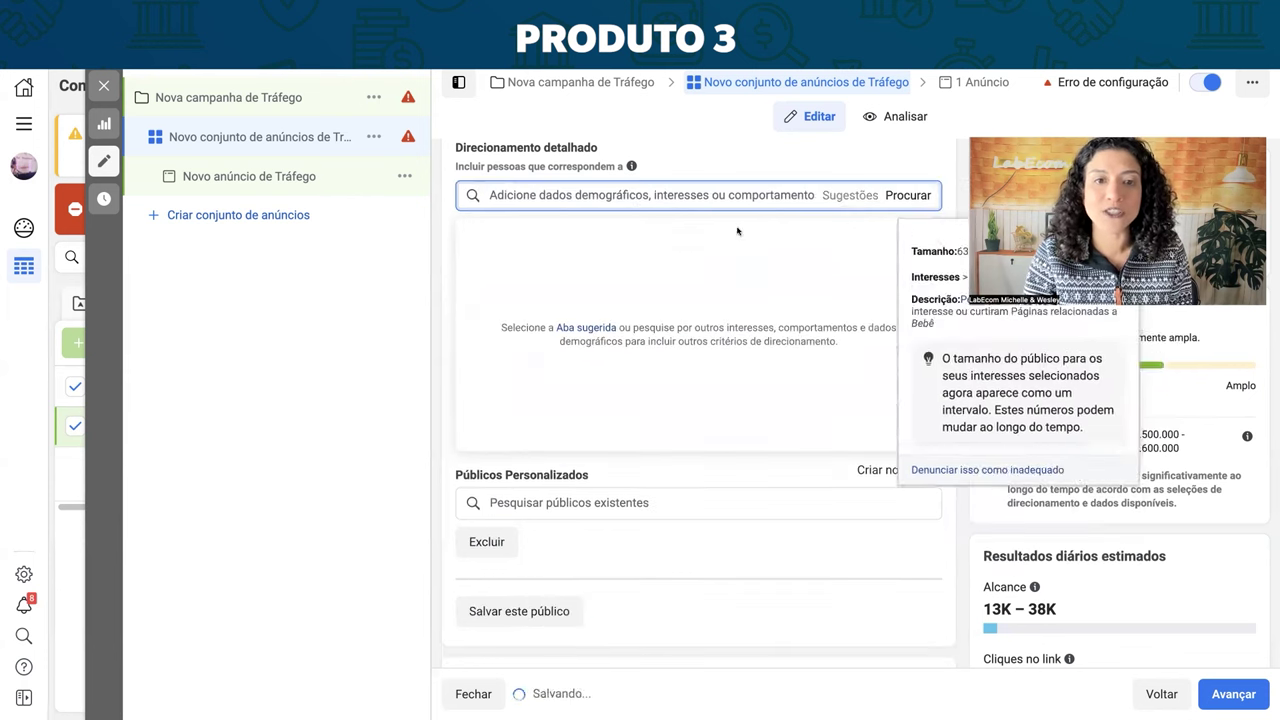
# Search the detailed targeting for "mamae", look through the matching interests and clear the search
pyautogui.write('mamae')
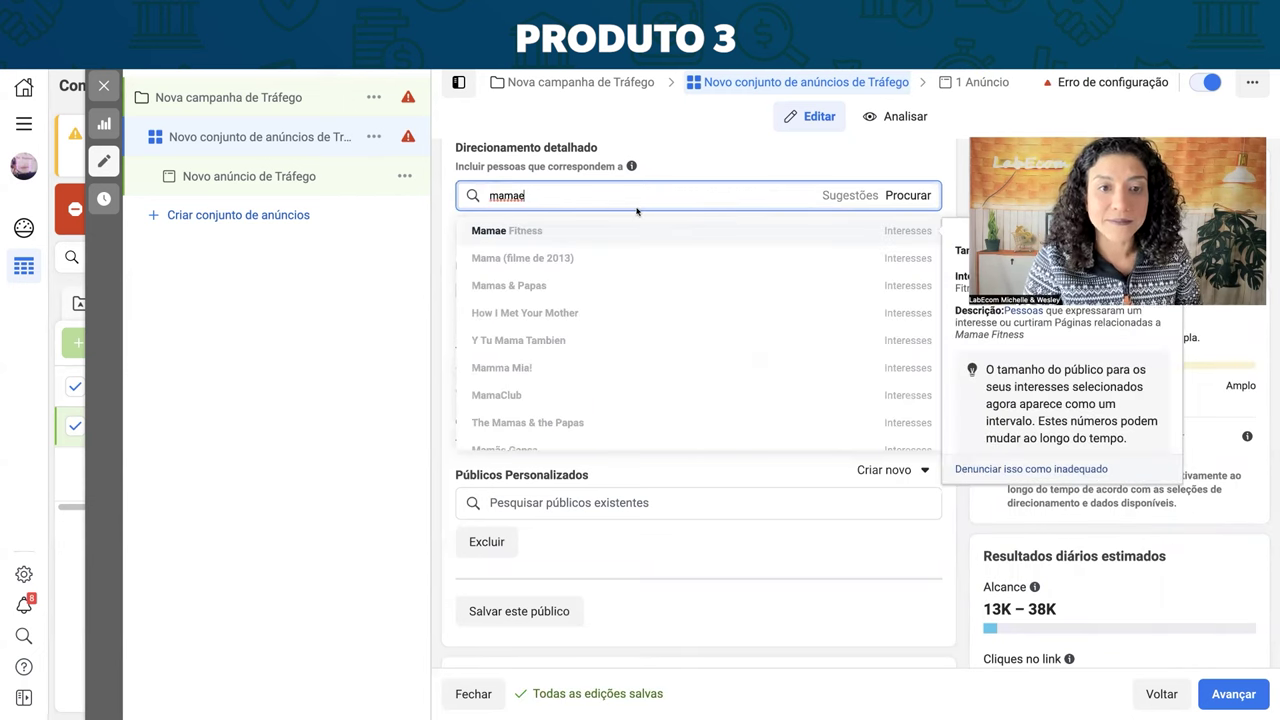
pyautogui.scroll(-3, 648, 314)
pyautogui.scroll(-1, 648, 314)
pyautogui.press('BackSpace')
pyautogui.press('BackSpace')
pyautogui.press('BackSpace')
pyautogui.press('BackSpace')
pyautogui.press('BackSpace')
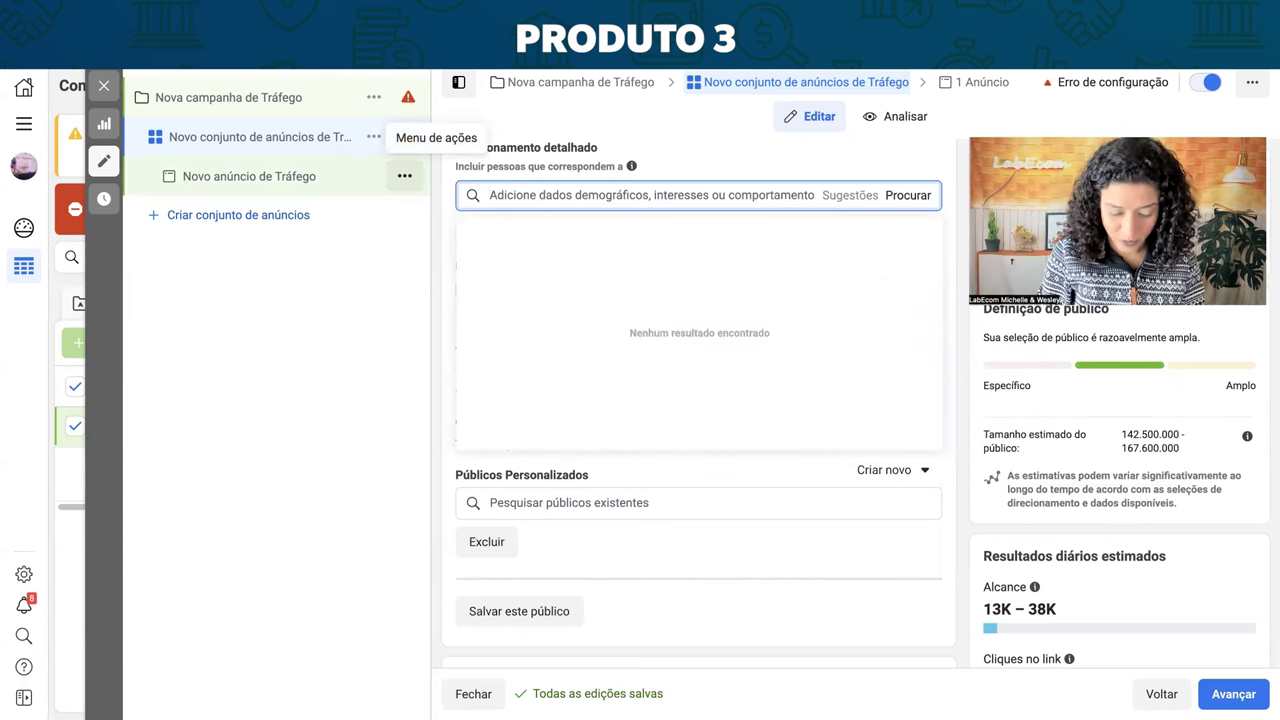
# Search for "maternidade", add the Maternidade interest to the detailed targeting and display its related suggestions
pyautogui.write('maternidade')
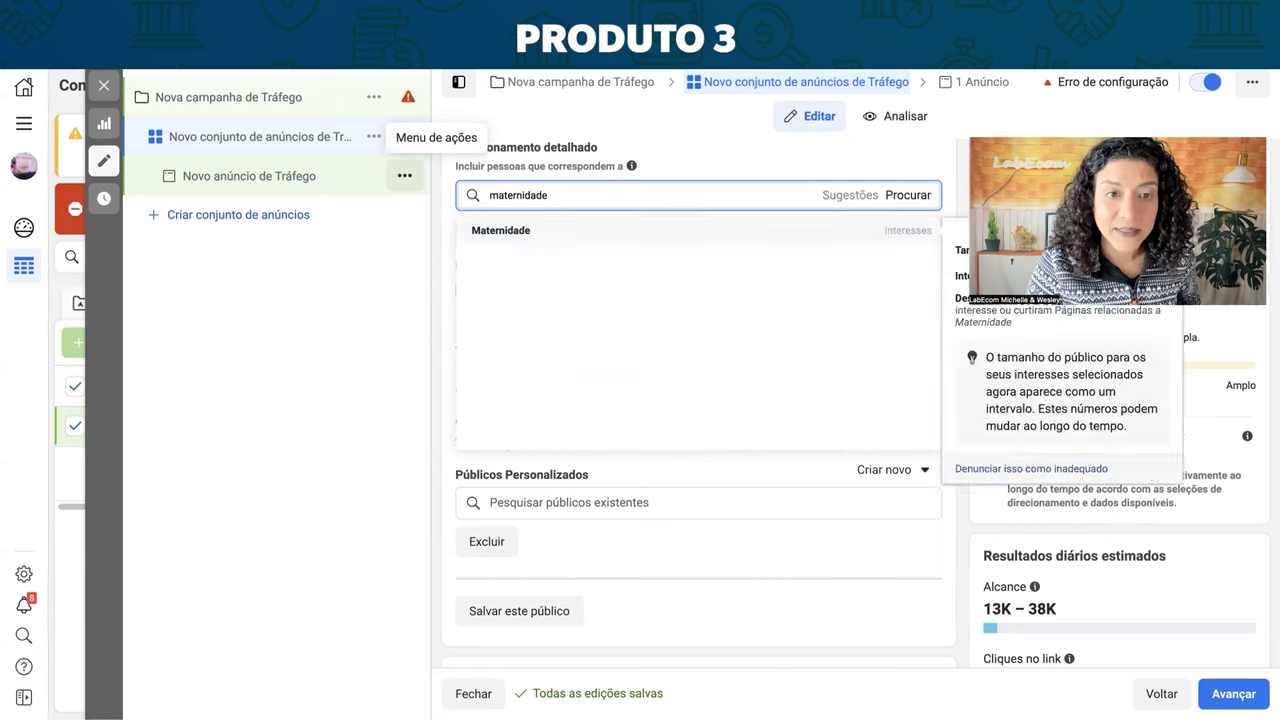
pyautogui.click(549, 238)
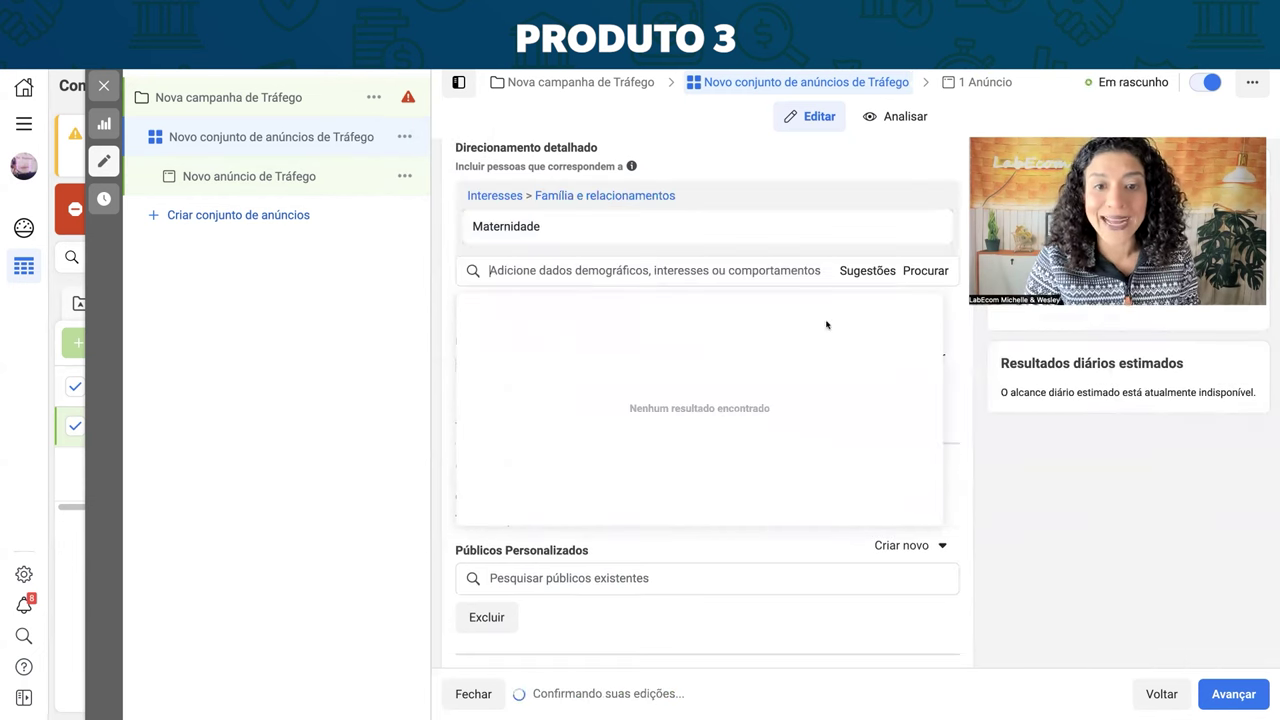
pyautogui.click(850, 271)
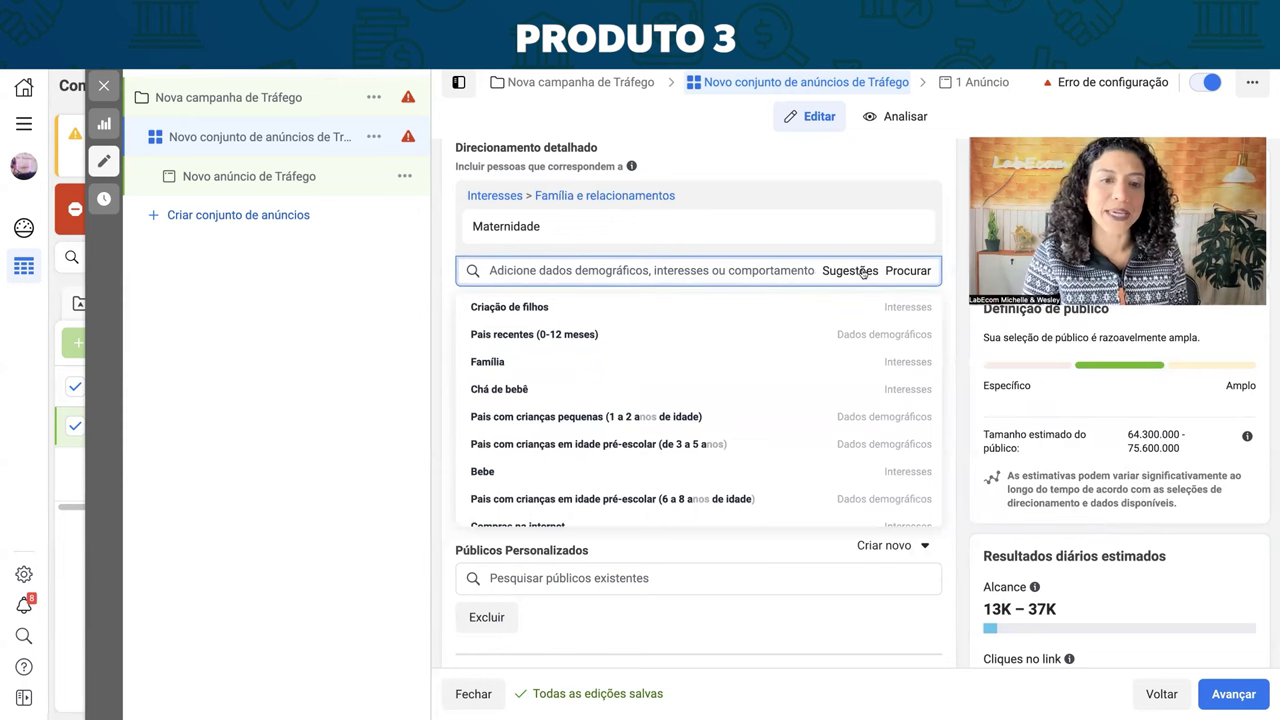
# Examine the parenting and family suggestions related to Maternidade, including their categories and audience sizes
pyautogui.moveTo(517, 316)
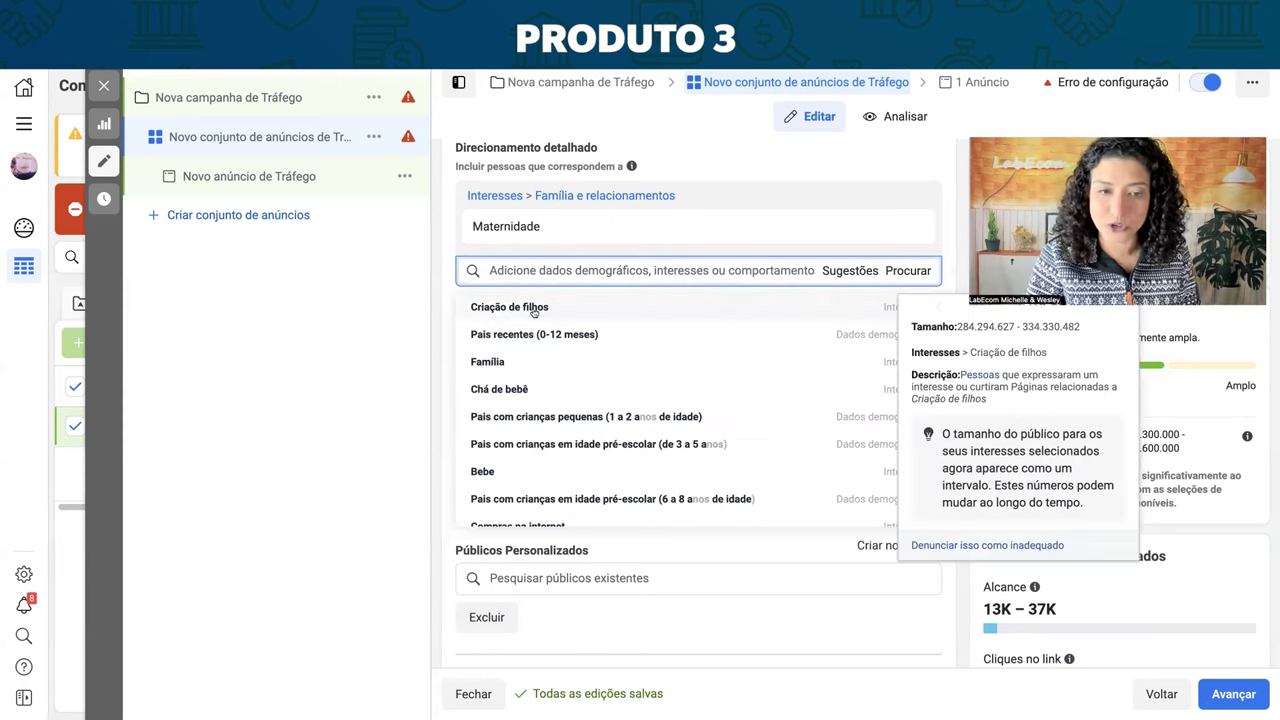
pyautogui.scroll(-1, 524, 405)
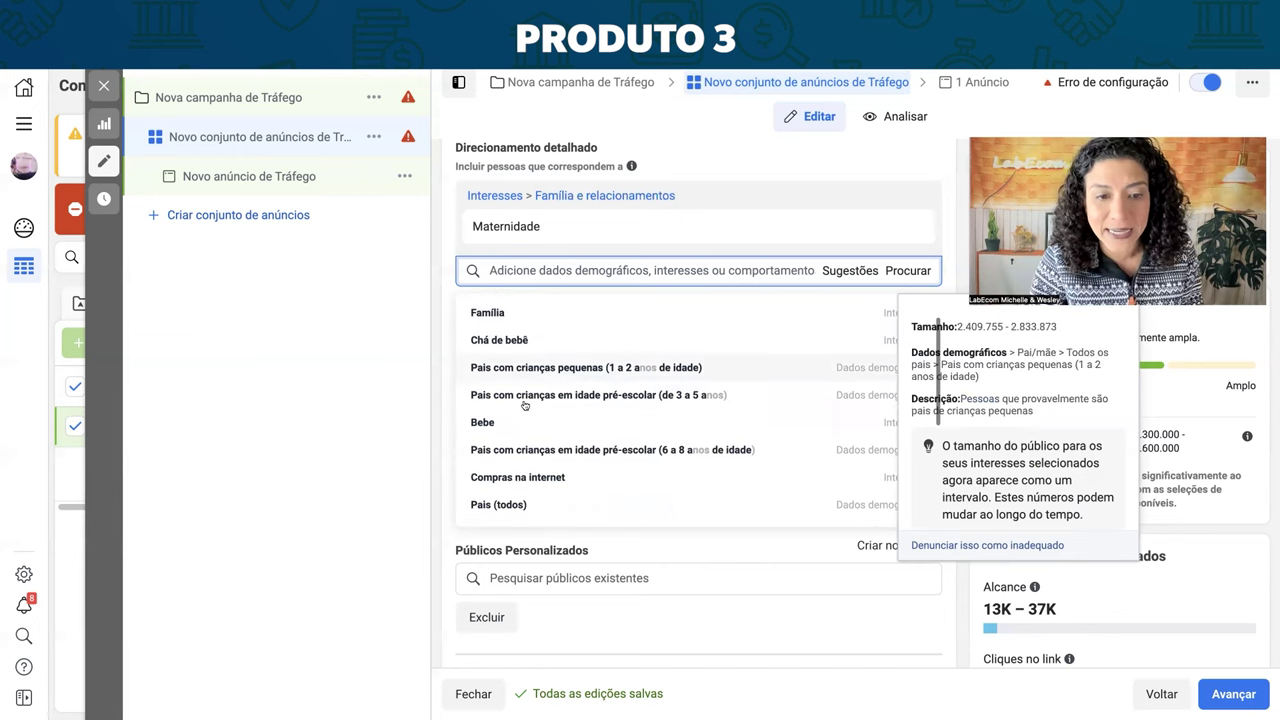
pyautogui.scroll(-2, 524, 405)
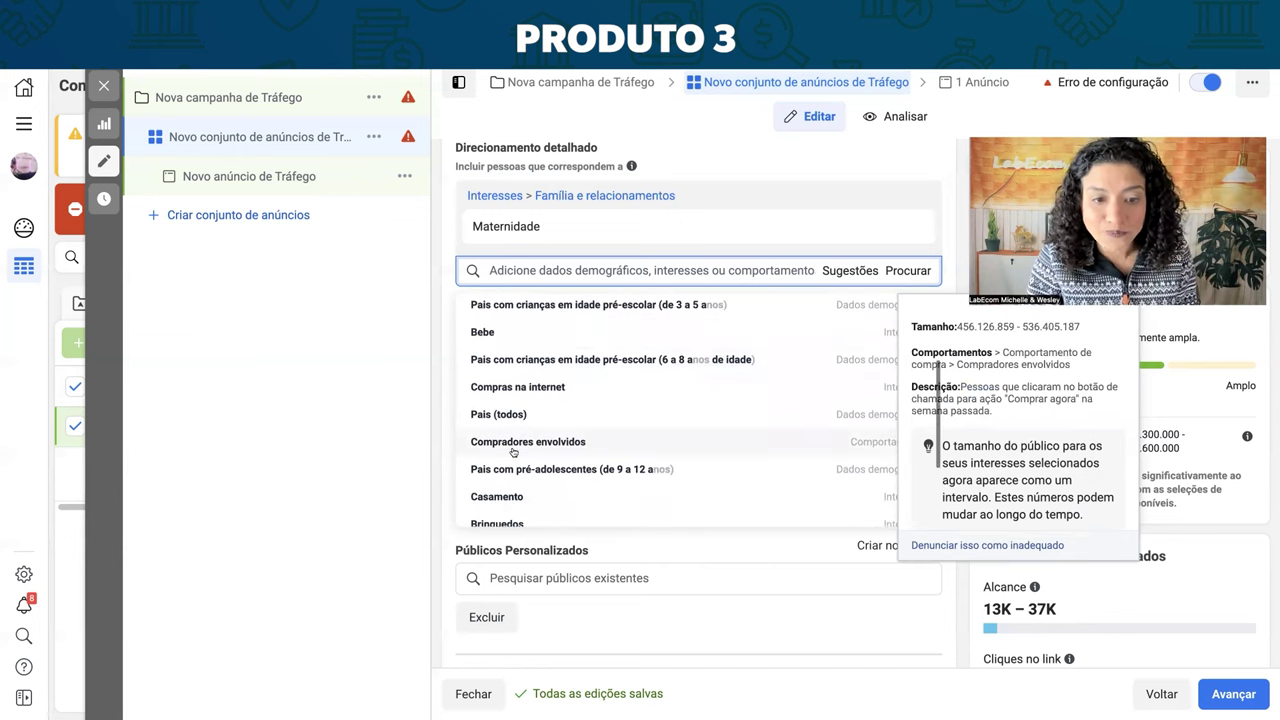
pyautogui.scroll(-3, 513, 452)
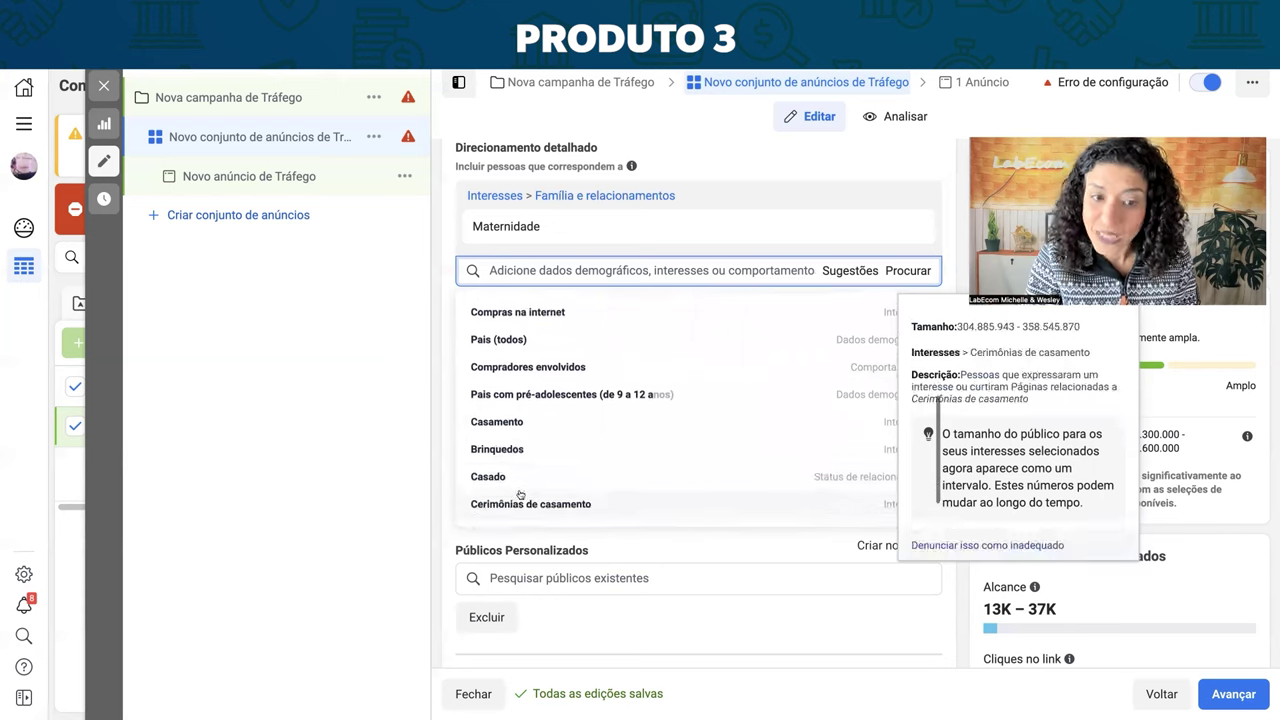
pyautogui.scroll(-1, 520, 494)
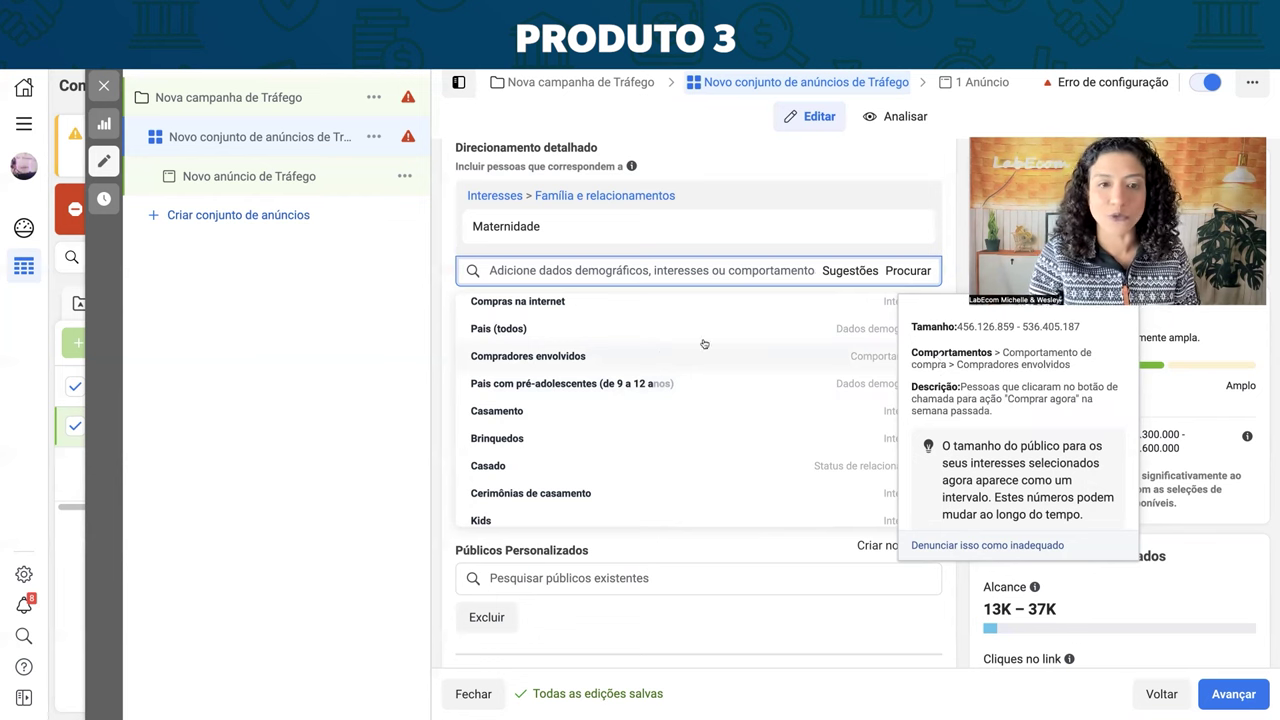
pyautogui.scroll(5, 620, 350)
pyautogui.scroll(1, 523, 362)
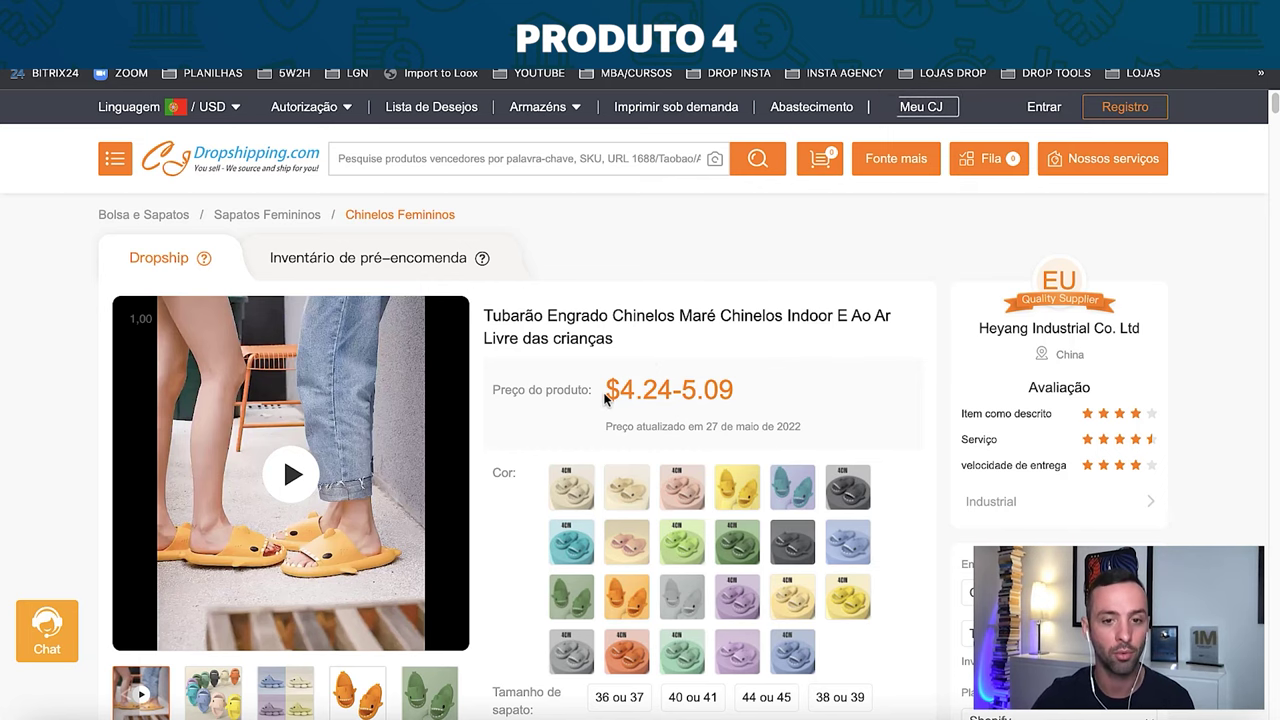
# On the CJ Dropshipping page for the shark slippers, play the product video and exit its full-screen view
pyautogui.scroll(-1, 316, 432)
pyautogui.click(298, 388)
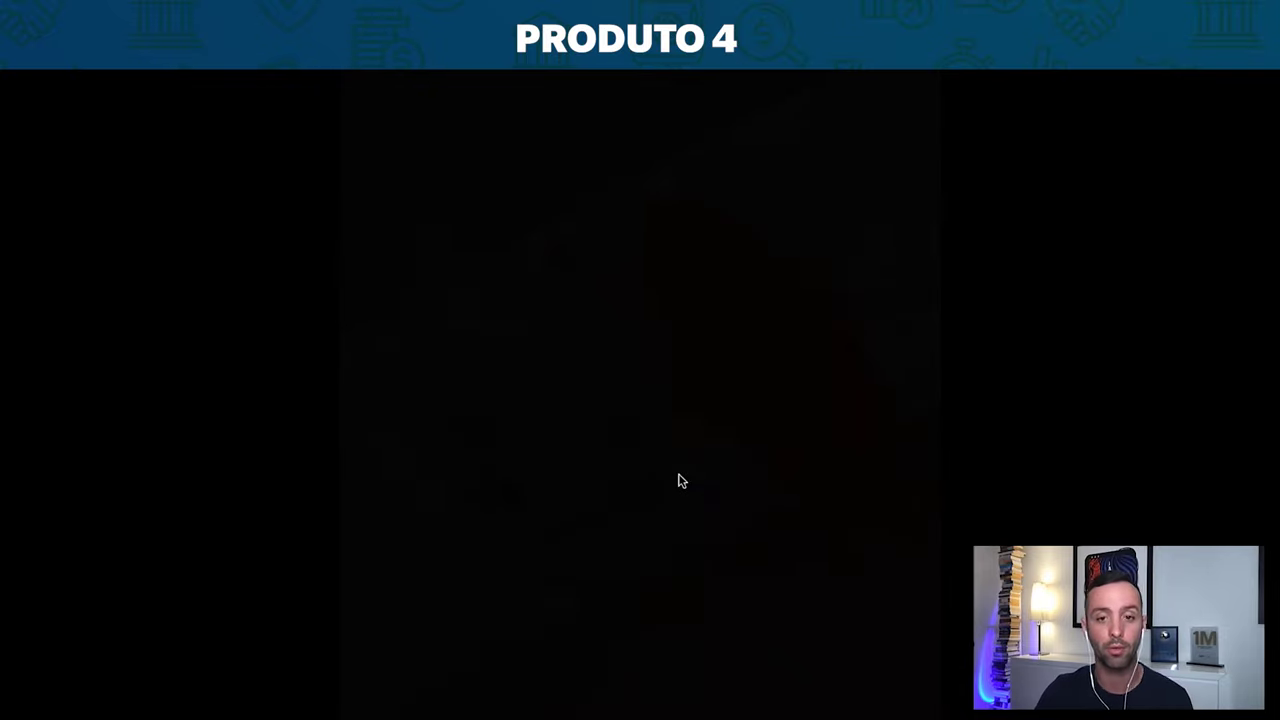
pyautogui.press('Escape')
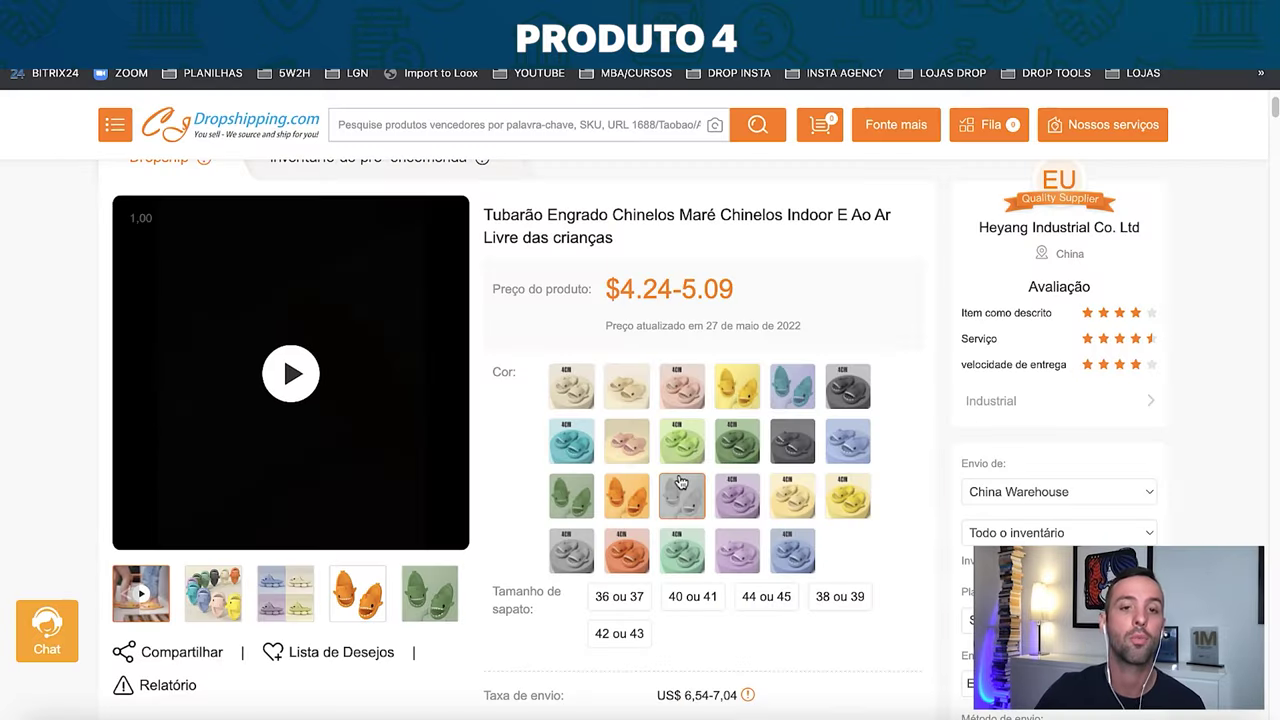
# Browse the shark slippers' description photos to examine the design and colour variants
pyautogui.scroll(-1, 604, 541)
pyautogui.scroll(-20, 604, 541)
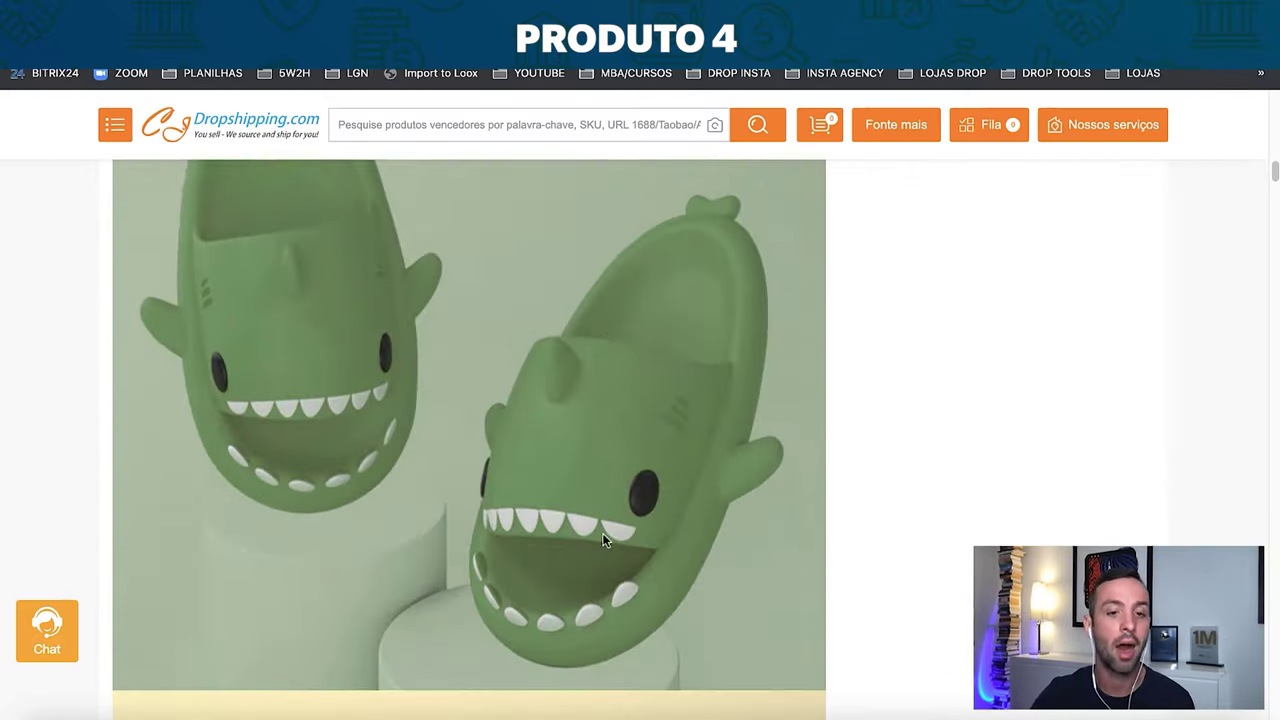
pyautogui.scroll(-15, 602, 540)
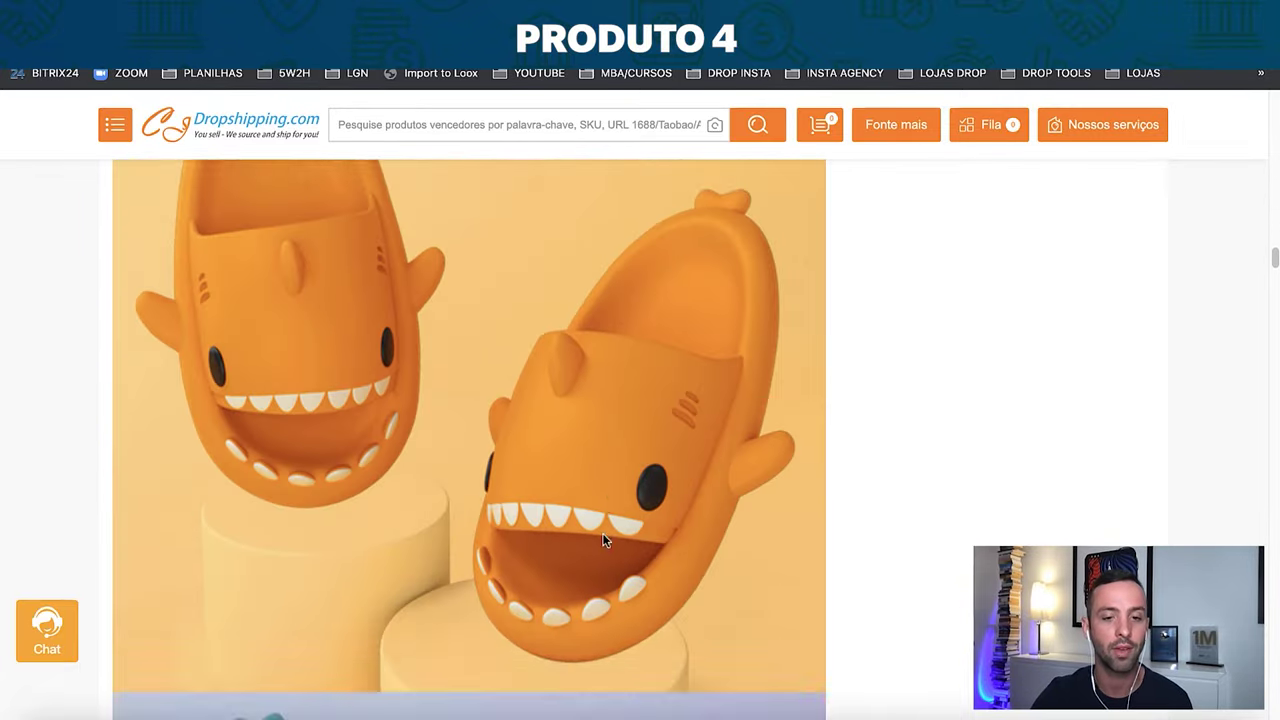
pyautogui.scroll(-10, 602, 540)
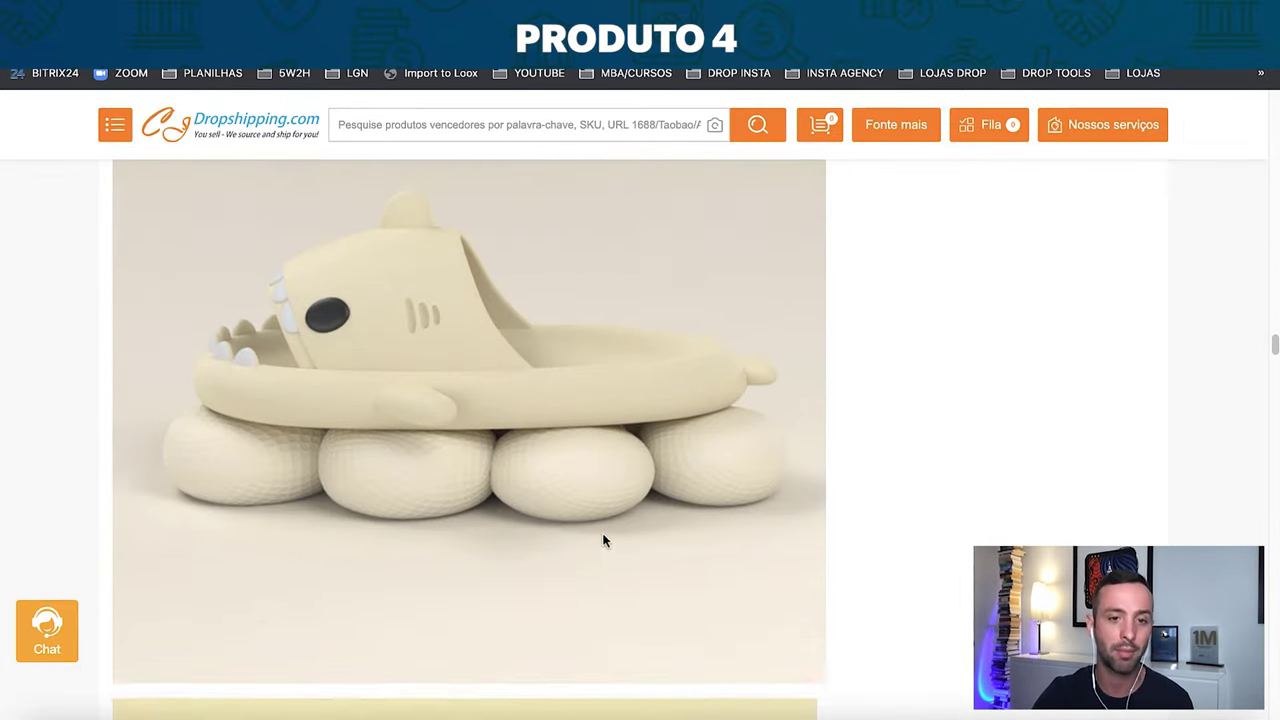
# On the Not On The High Street page for the Shark Holiday Flip Flops, check the product details and expand the full product description
pyautogui.scroll(-8, 602, 540)
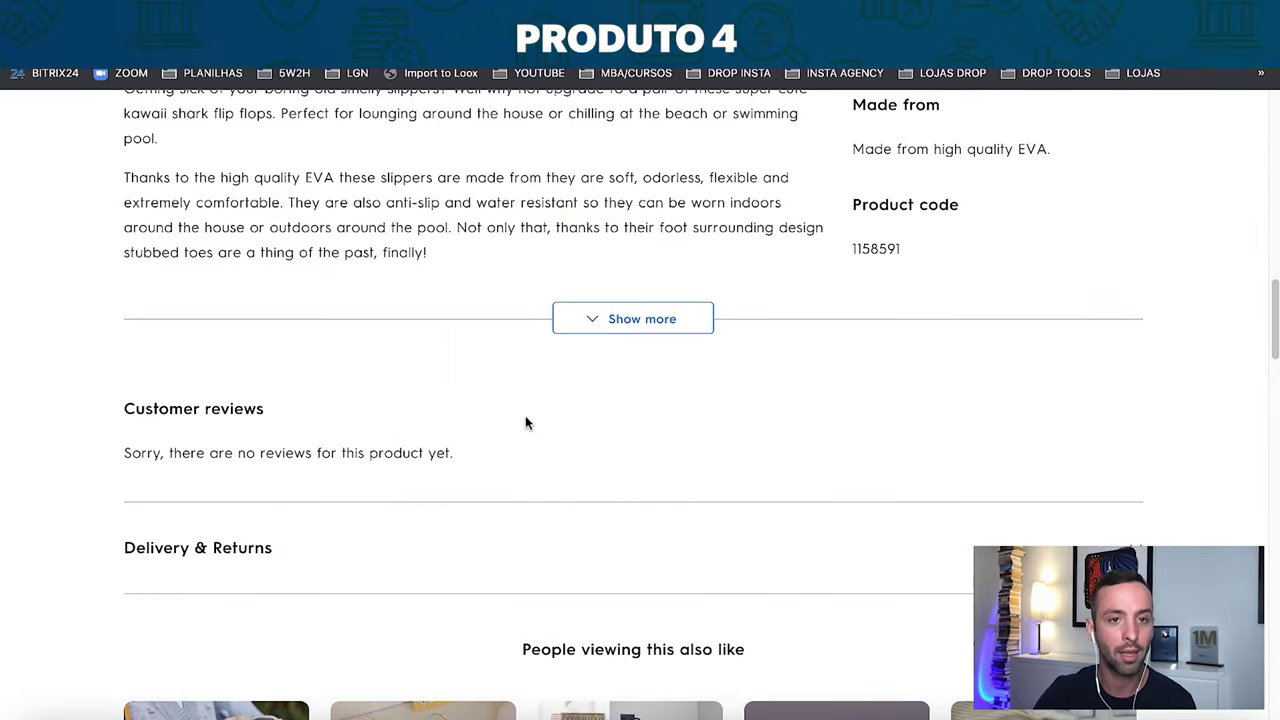
pyautogui.scroll(10, 525, 415)
pyautogui.scroll(-3, 528, 425)
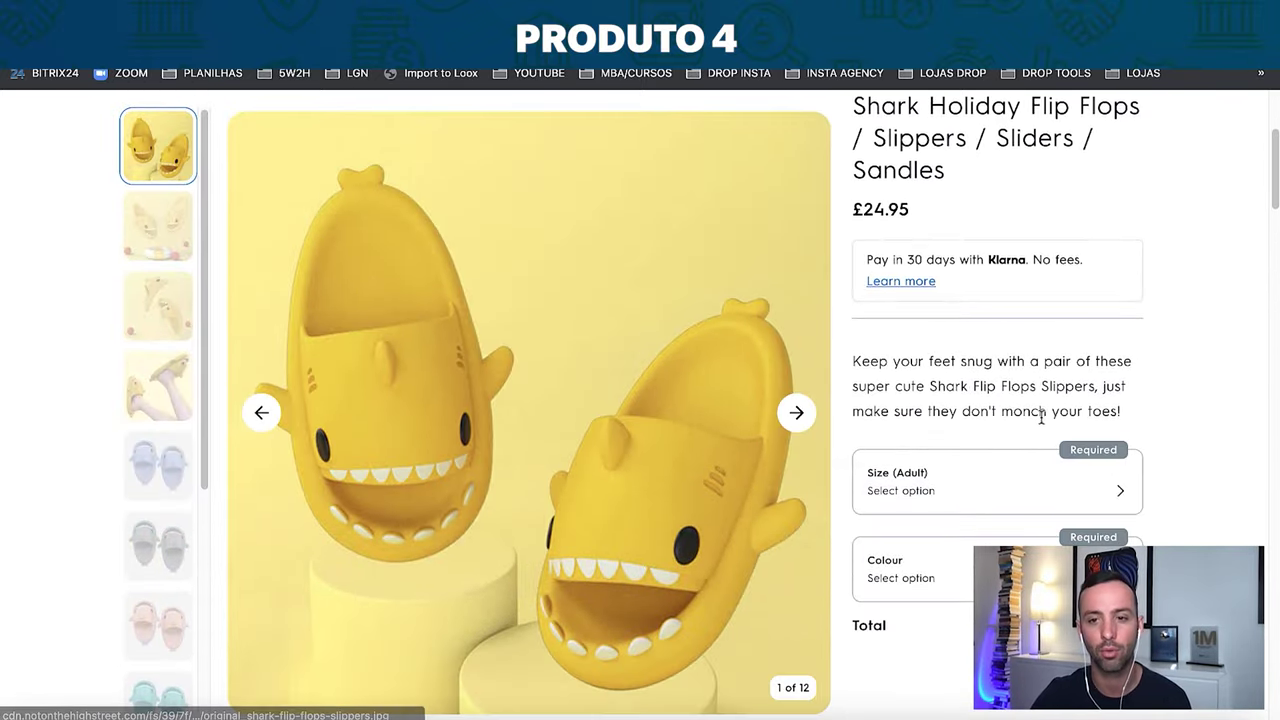
pyautogui.scroll(-3, 971, 486)
pyautogui.scroll(-2, 974, 478)
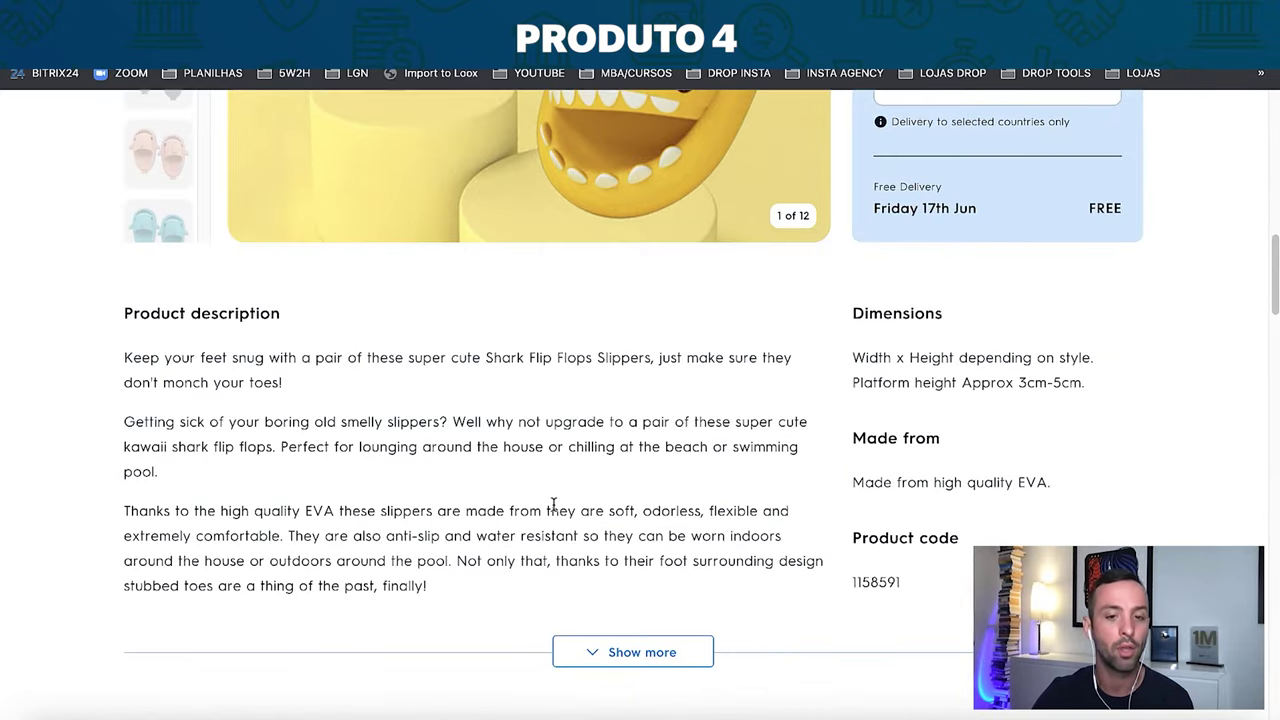
pyautogui.click(642, 652)
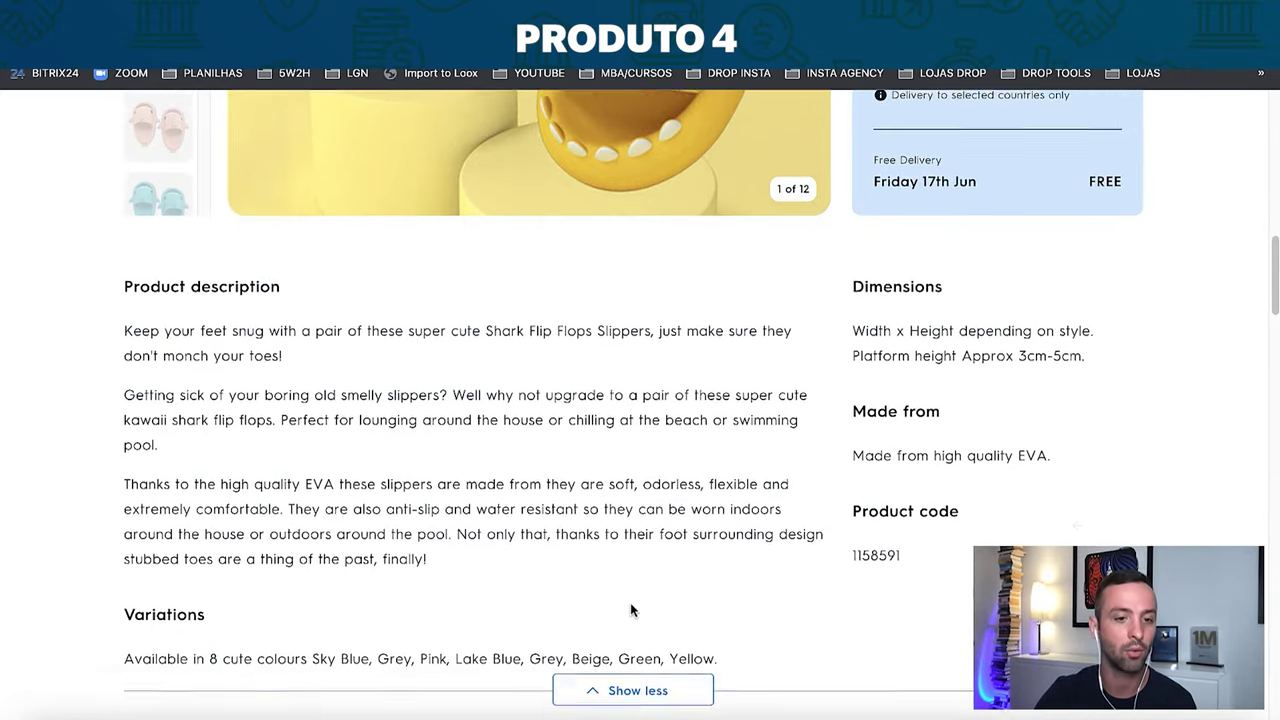
# Browse the related products below the shark flip flops' description and return to the beginning of the product page
pyautogui.scroll(-5, 630, 605)
pyautogui.scroll(-3, 631, 608)
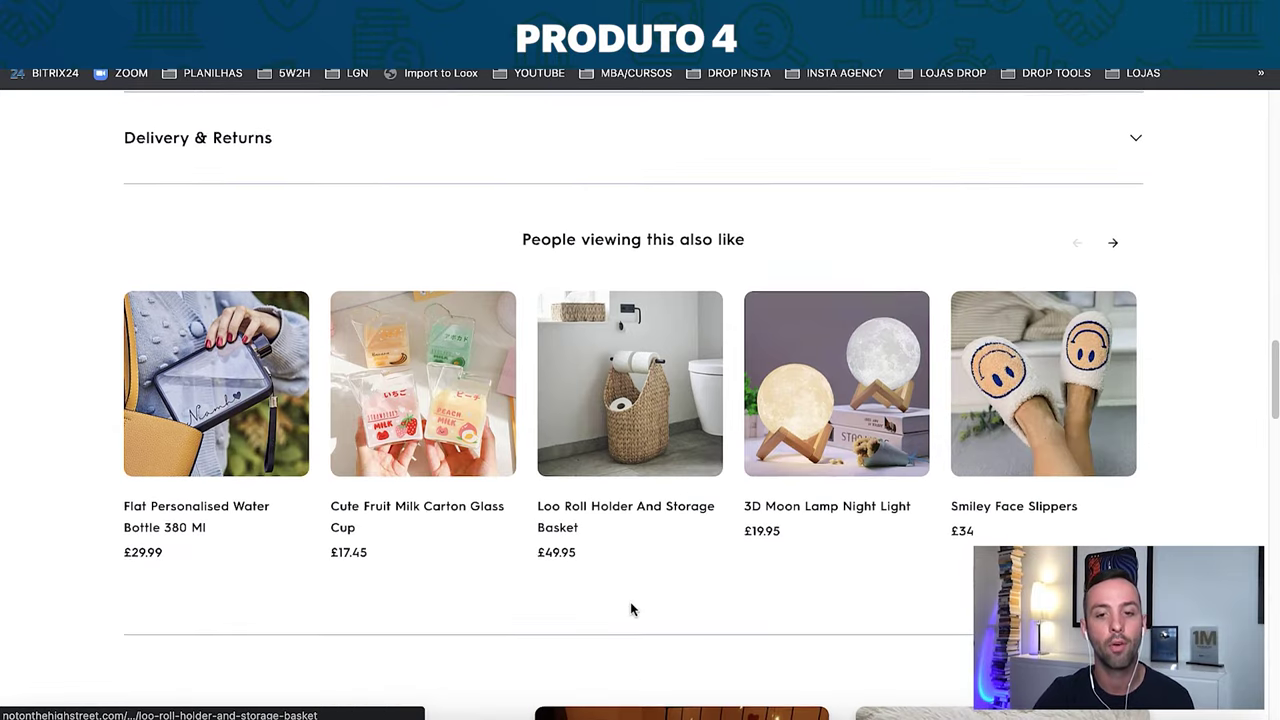
pyautogui.scroll(10, 631, 608)
pyautogui.scroll(5, 630, 608)
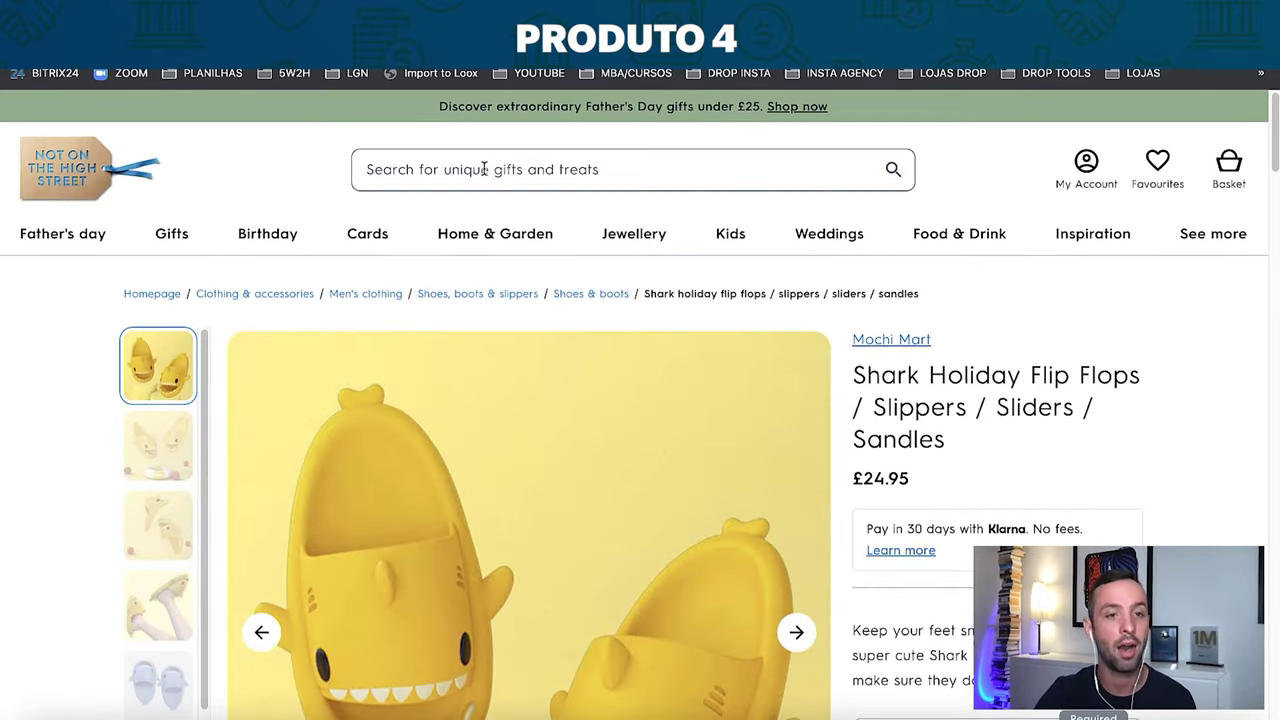
pyautogui.moveTo(495, 233)
pyautogui.scroll(-5, 570, 423)
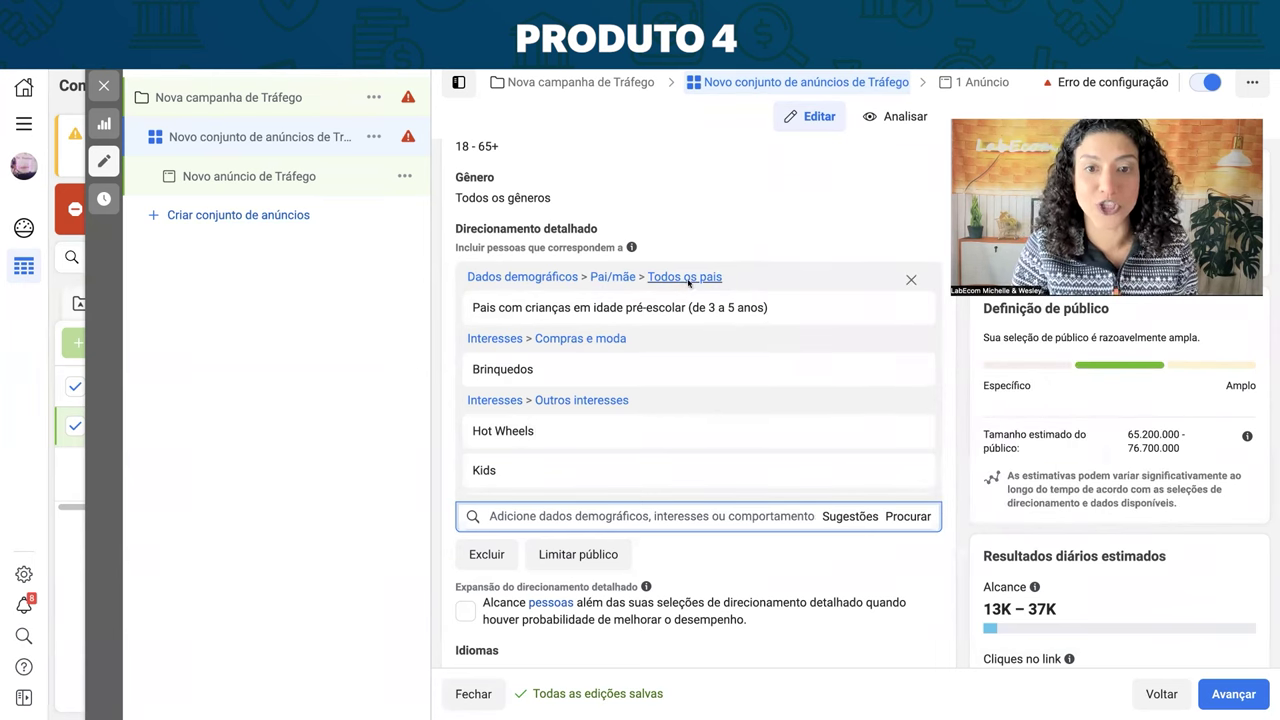
# In Meta Ads Manager, check the selected children's interests and add Mattel and Boneca from the detailed targeting suggestions
pyautogui.moveTo(815, 311)
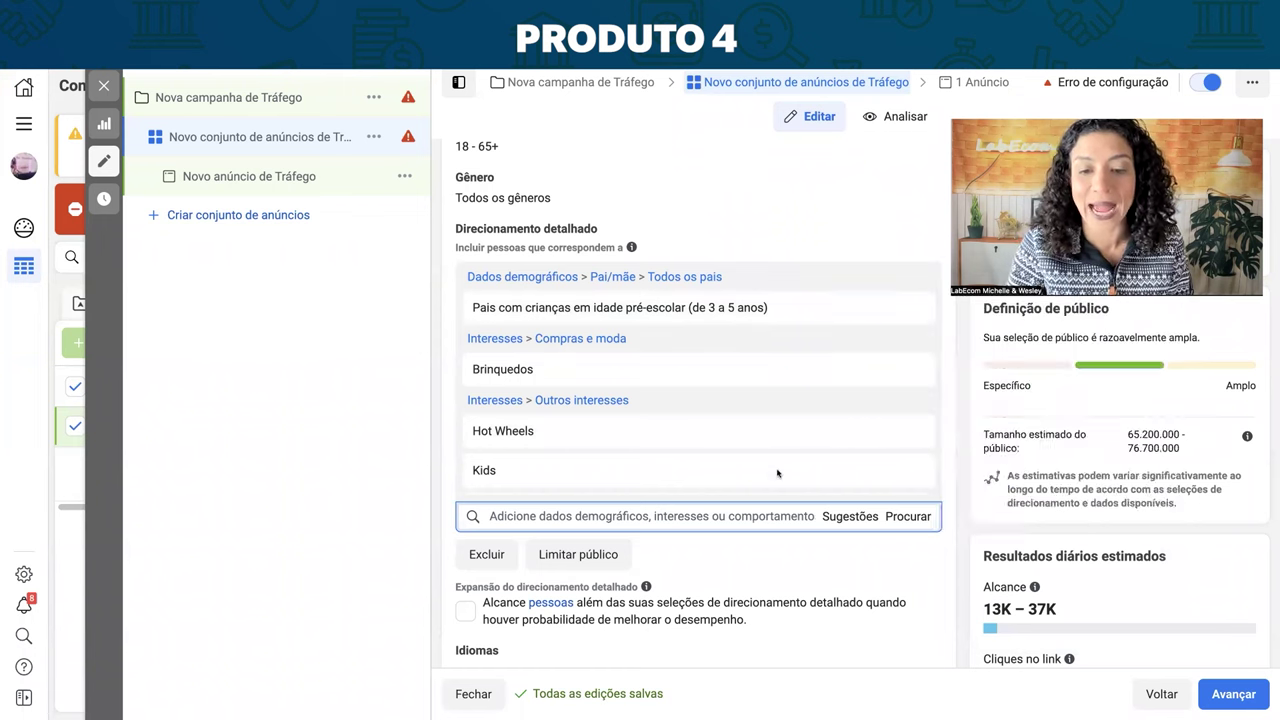
pyautogui.moveTo(724, 442)
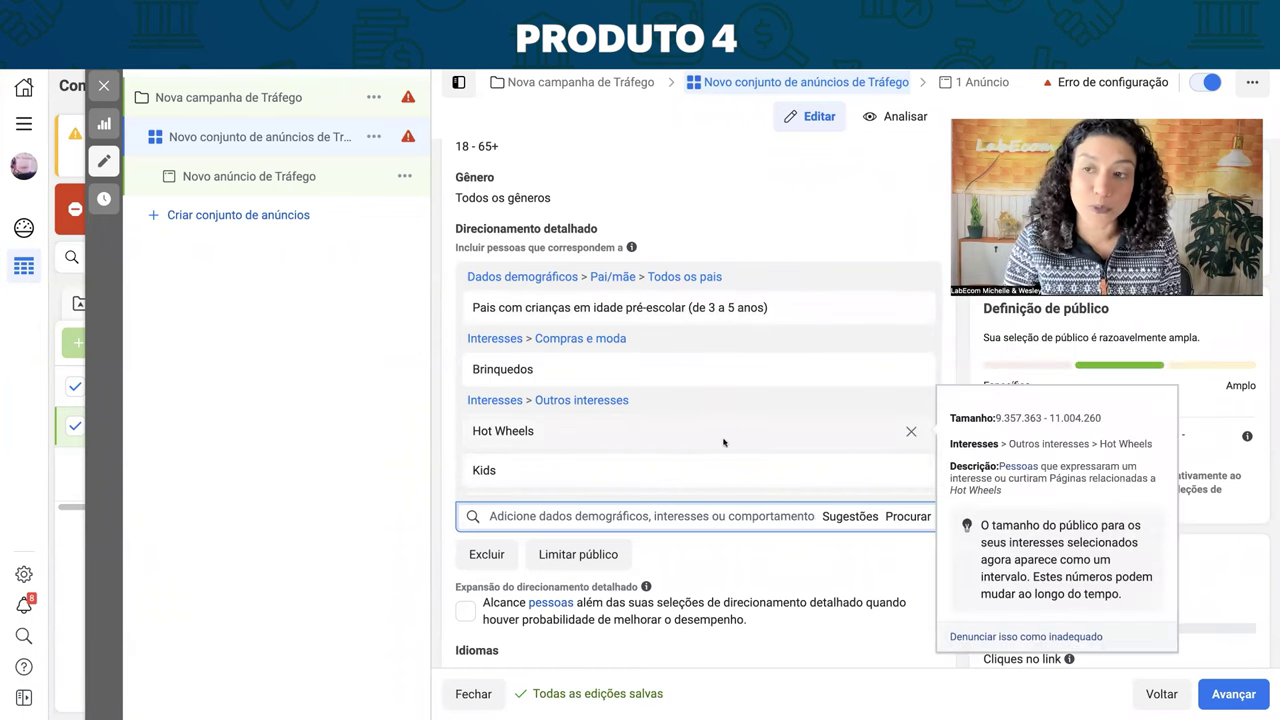
pyautogui.moveTo(572, 384)
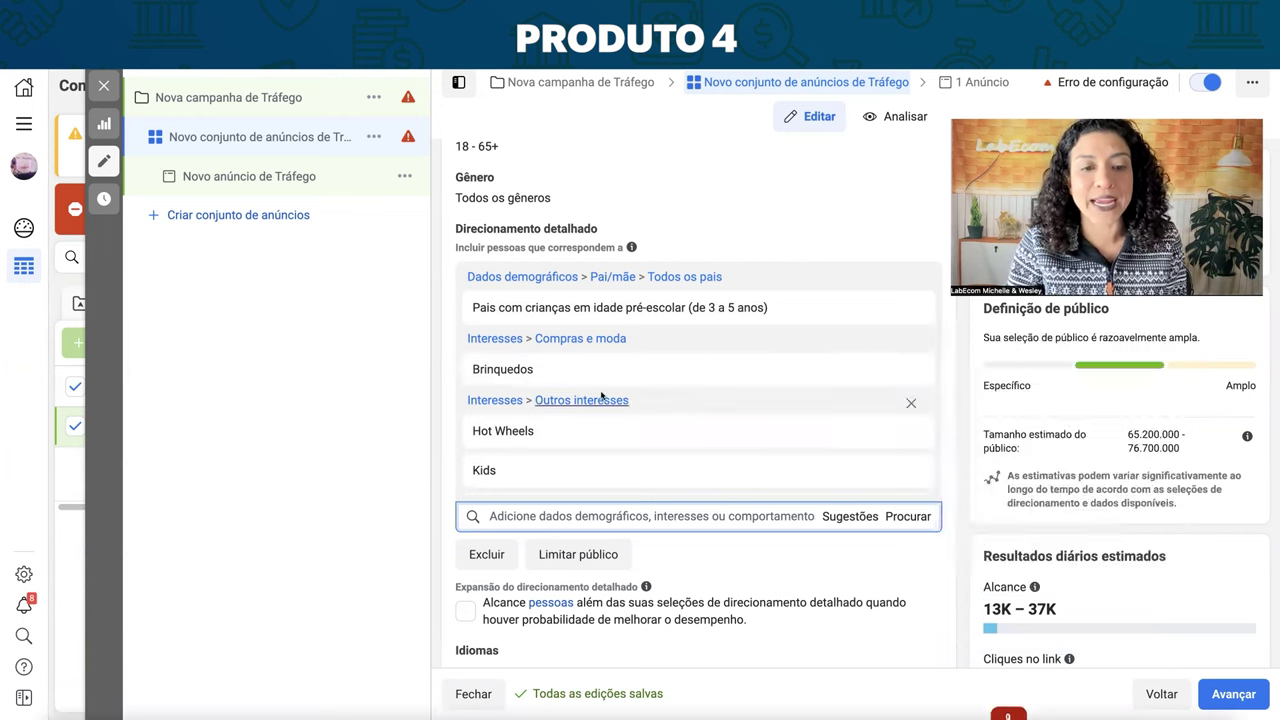
pyautogui.scroll(-1, 573, 410)
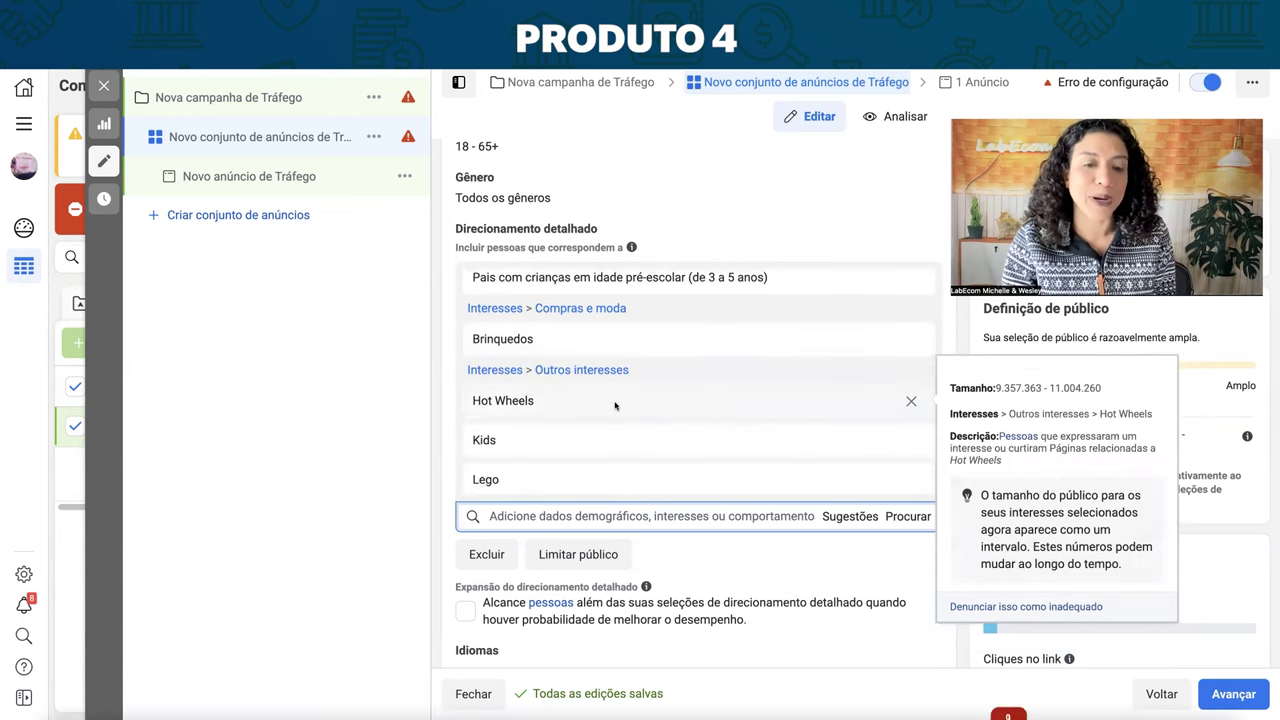
pyautogui.moveTo(548, 446)
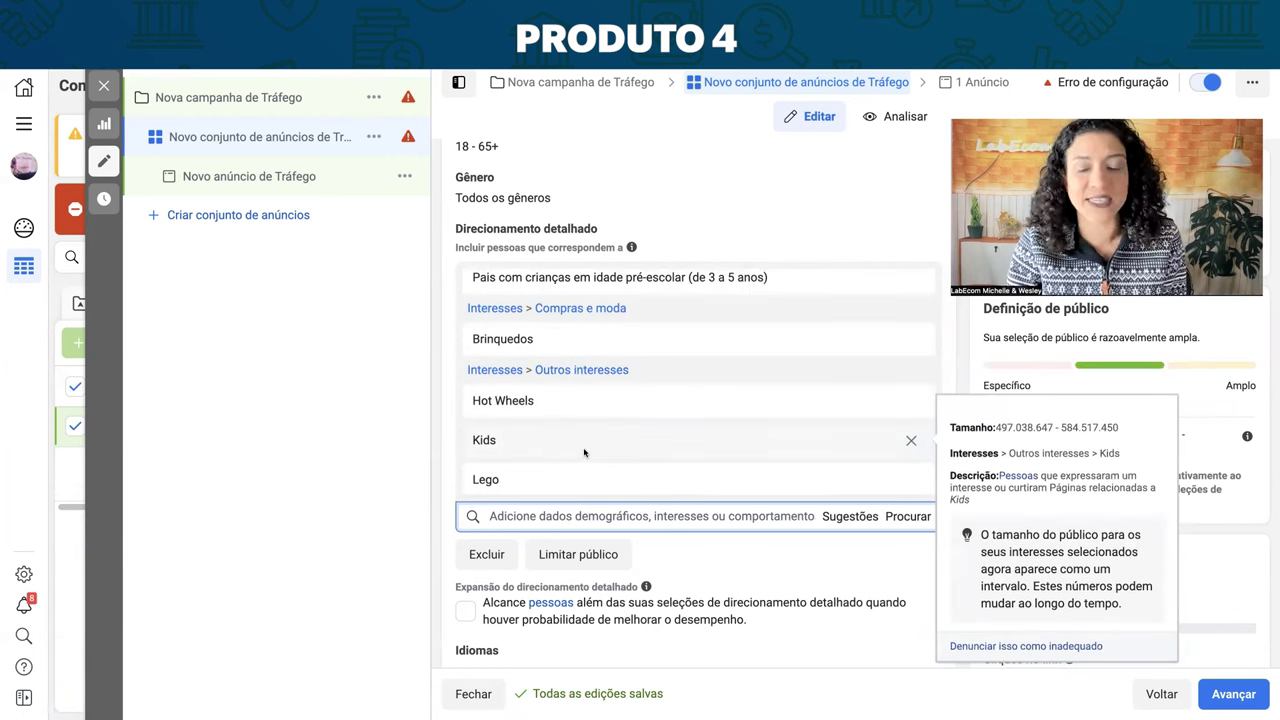
pyautogui.scroll(-1, 584, 453)
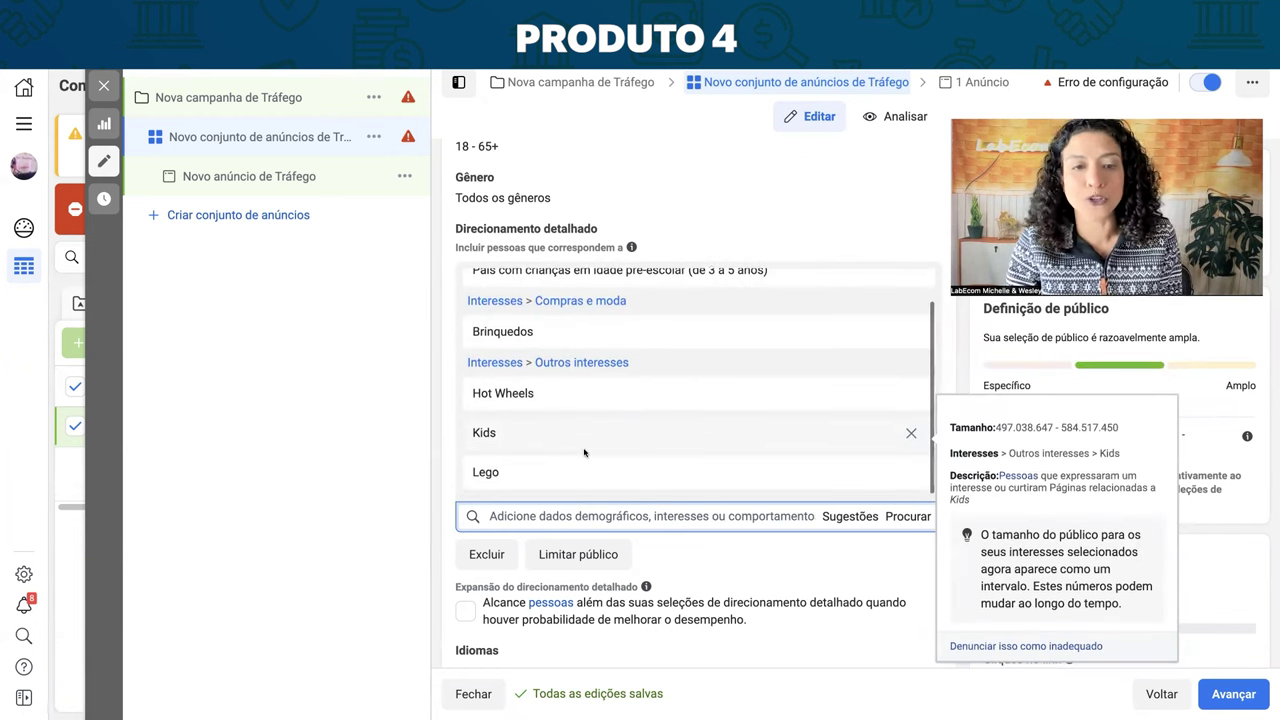
pyautogui.click(847, 519)
pyautogui.scroll(-3, 600, 430)
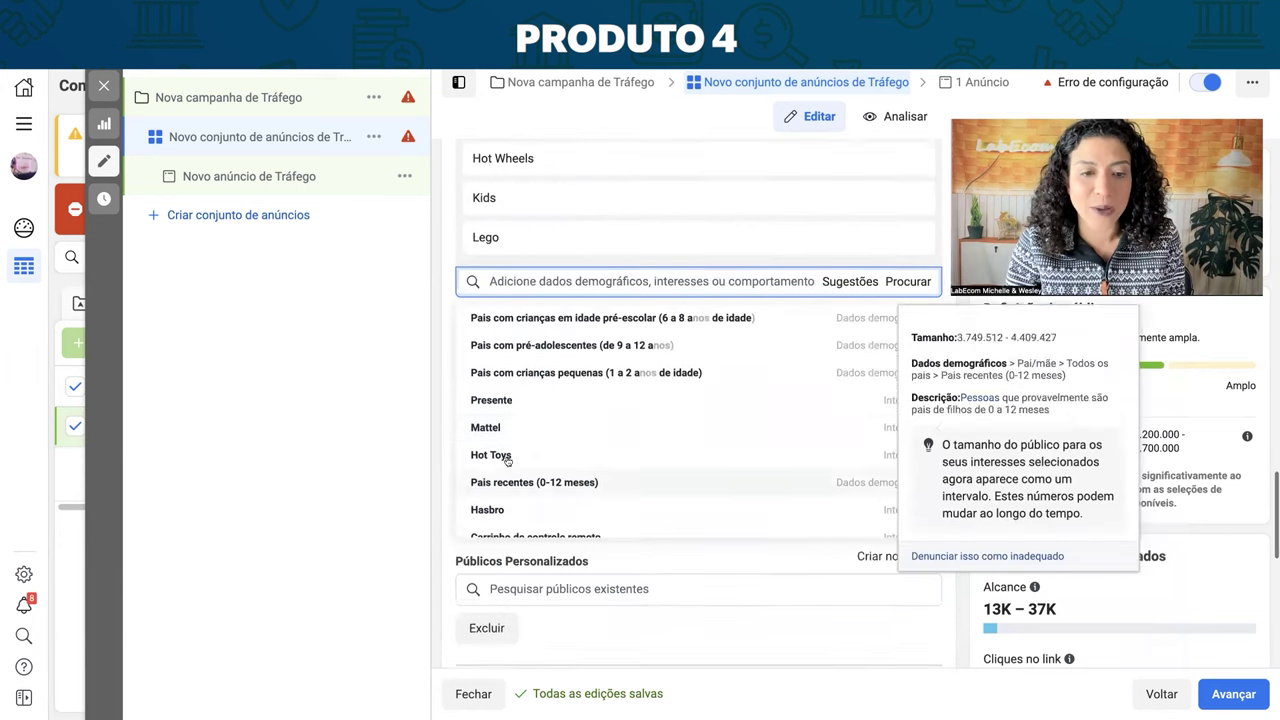
pyautogui.click(560, 408)
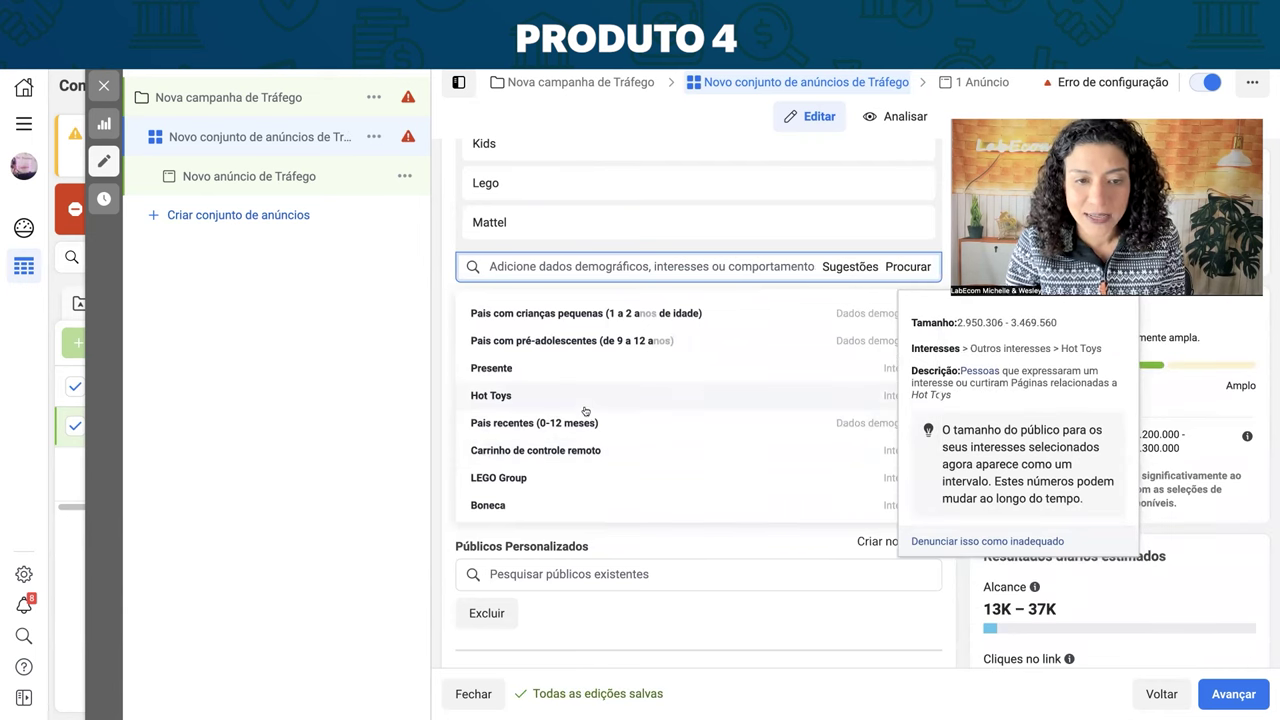
pyautogui.scroll(-1, 586, 412)
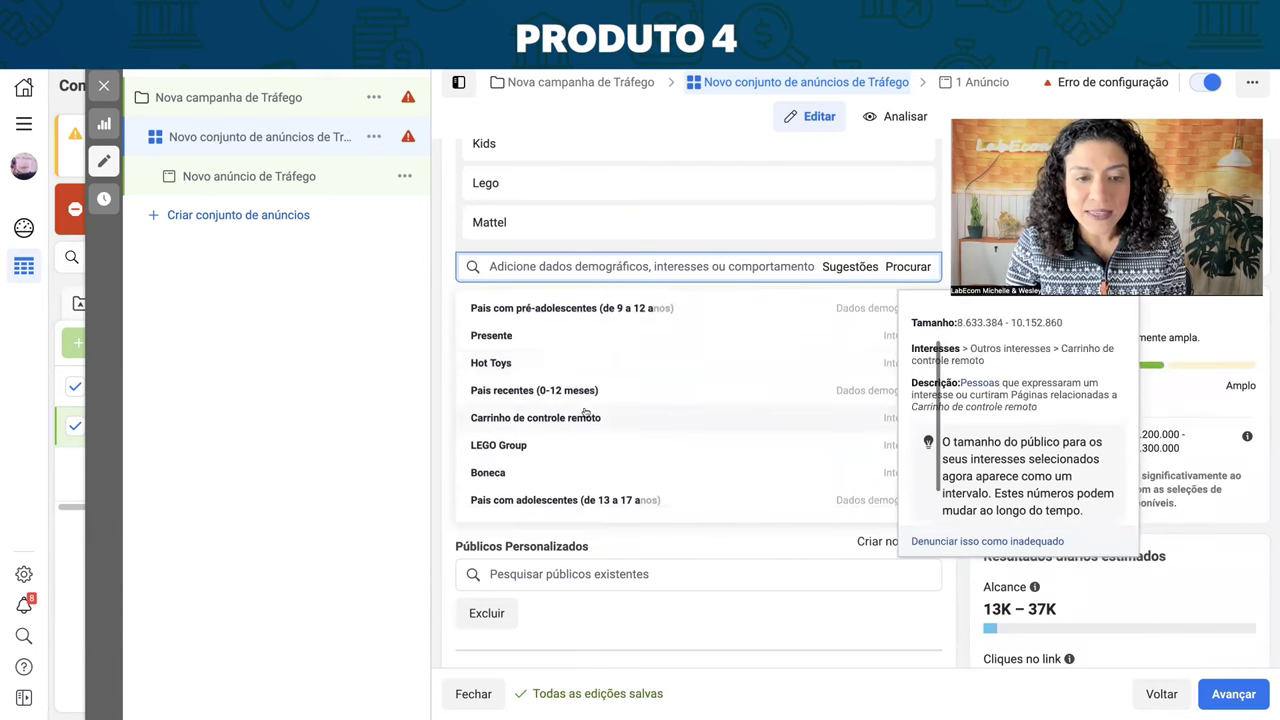
pyautogui.click(552, 478)
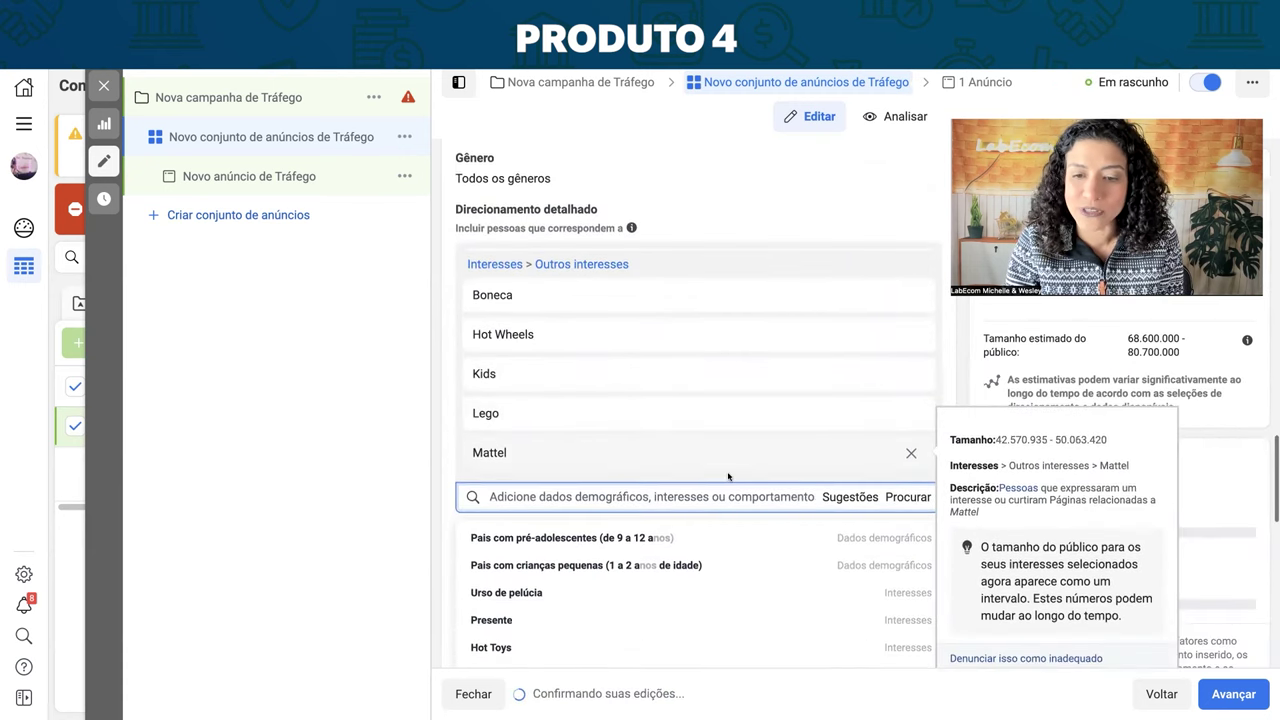
# Examine the remaining toy and parent suggestions and their audience sizes, close them, and review the interests selected in the detailed targeting
pyautogui.scroll(-1, 627, 507)
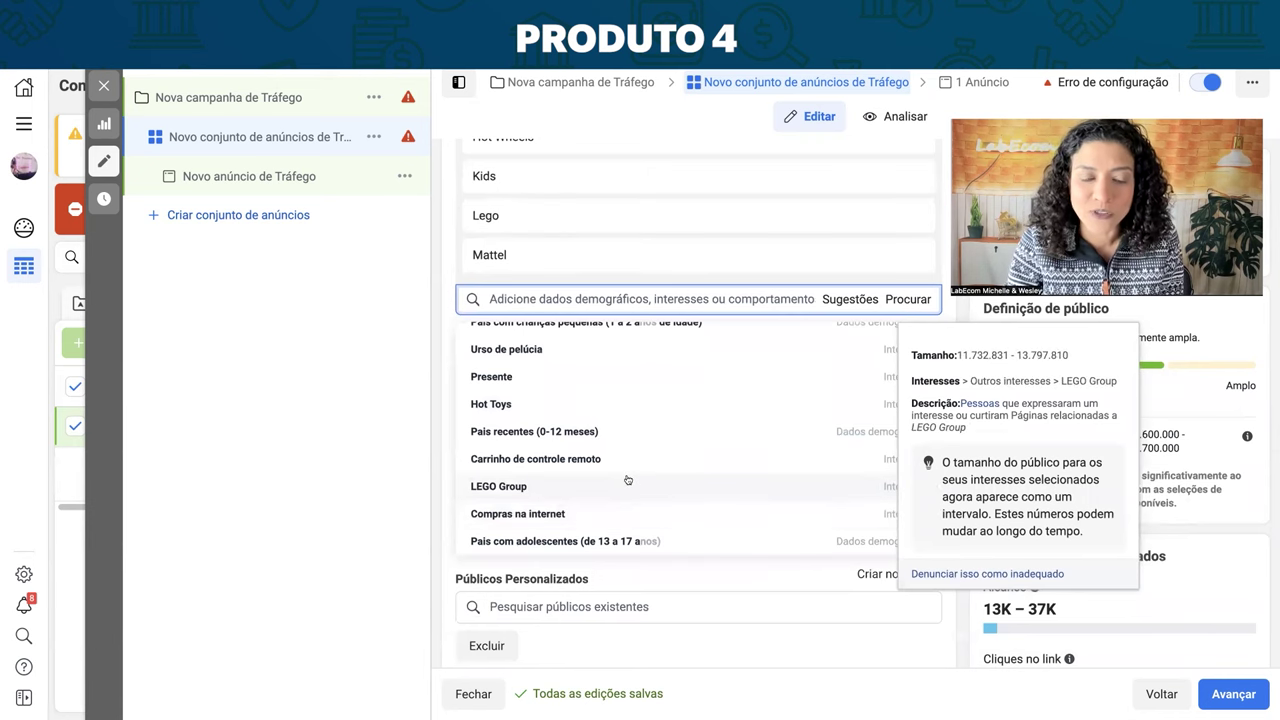
pyautogui.scroll(1, 627, 480)
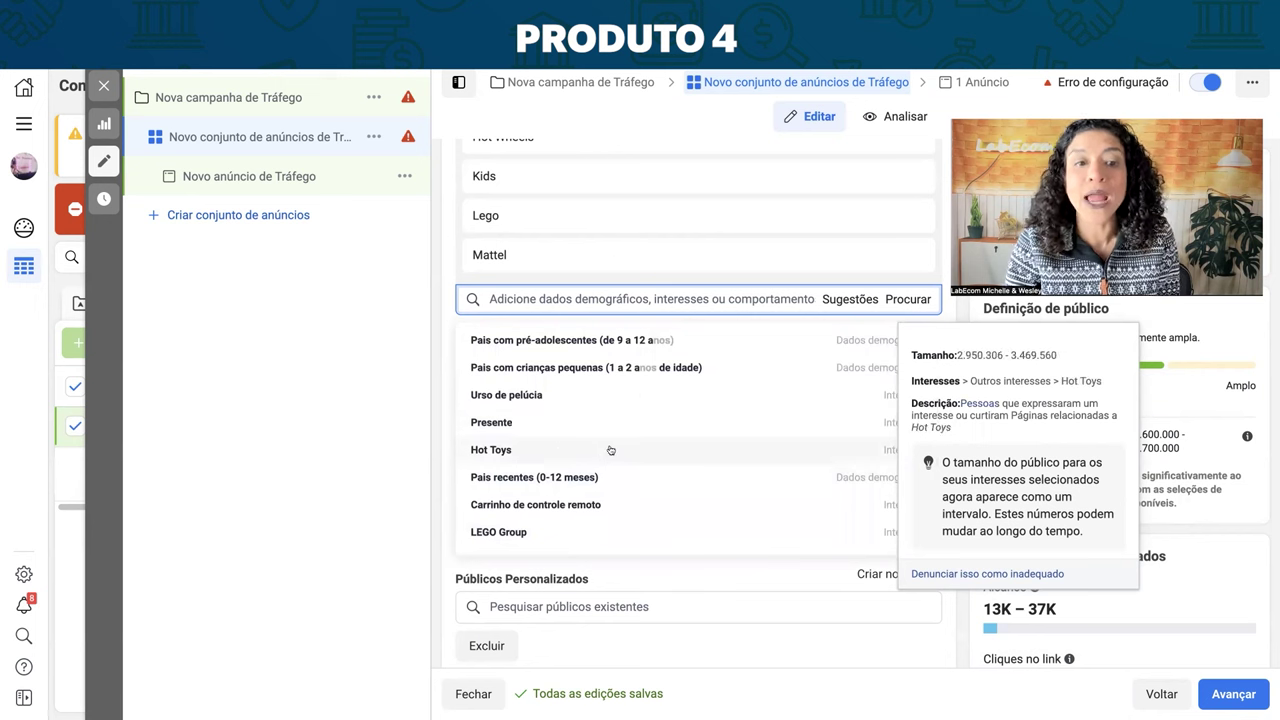
pyautogui.scroll(2, 589, 251)
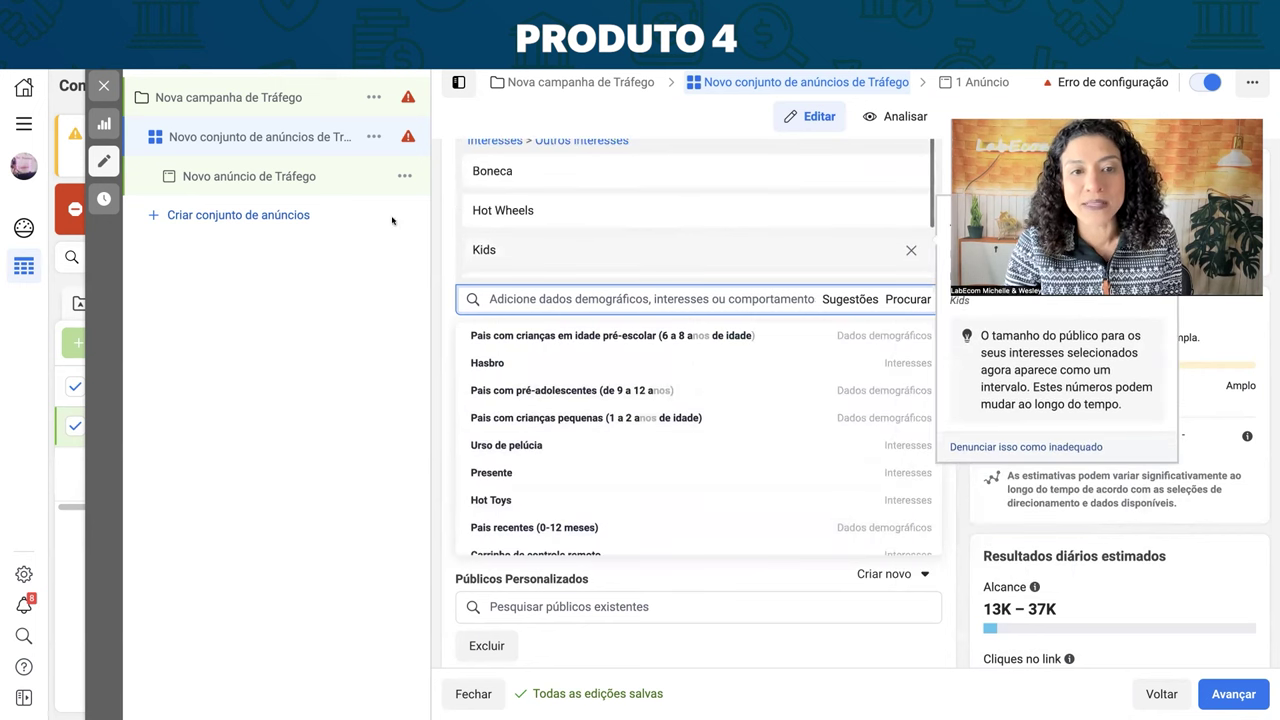
pyautogui.scroll(1, 502, 246)
pyautogui.scroll(-3, 609, 245)
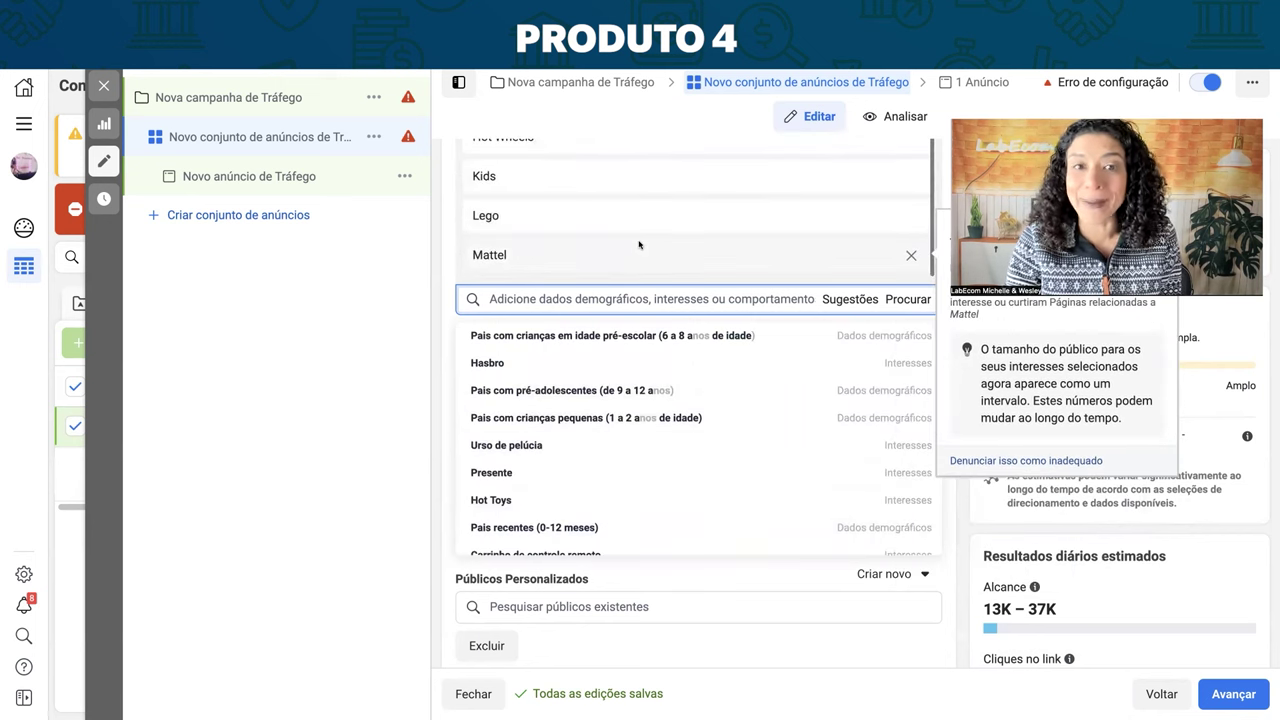
pyautogui.scroll(2, 436, 303)
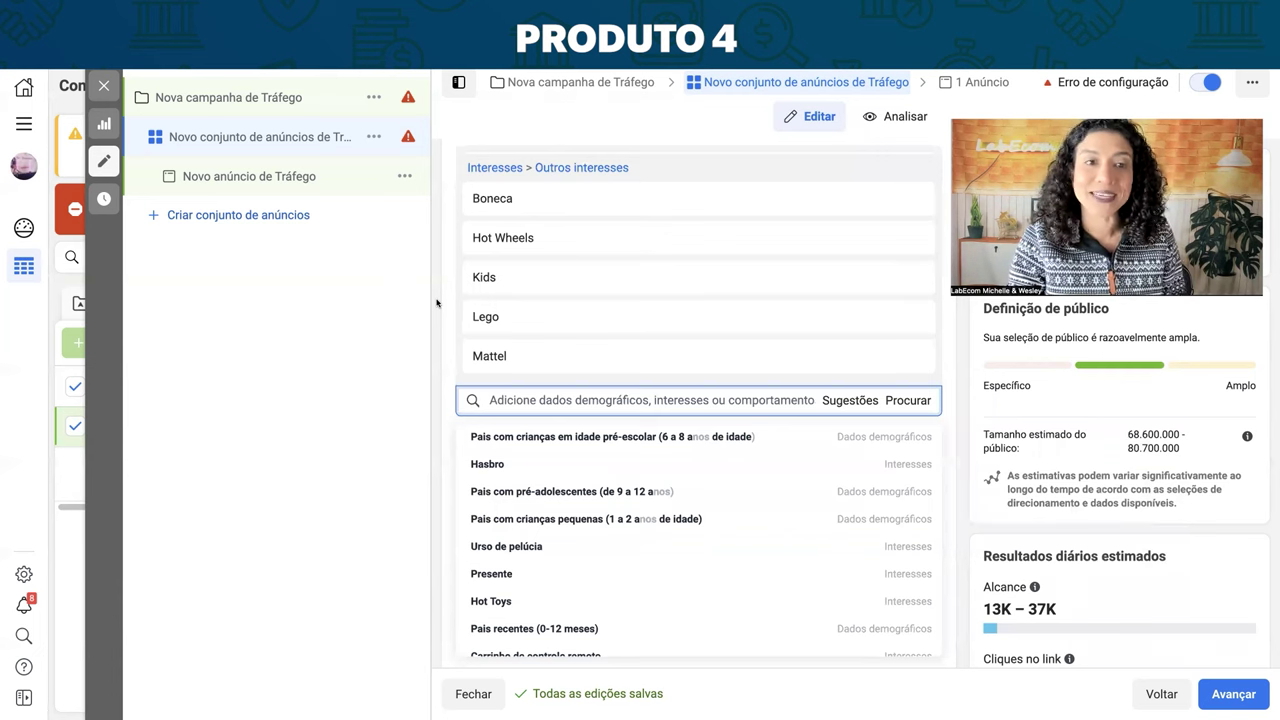
pyautogui.scroll(2, 480, 302)
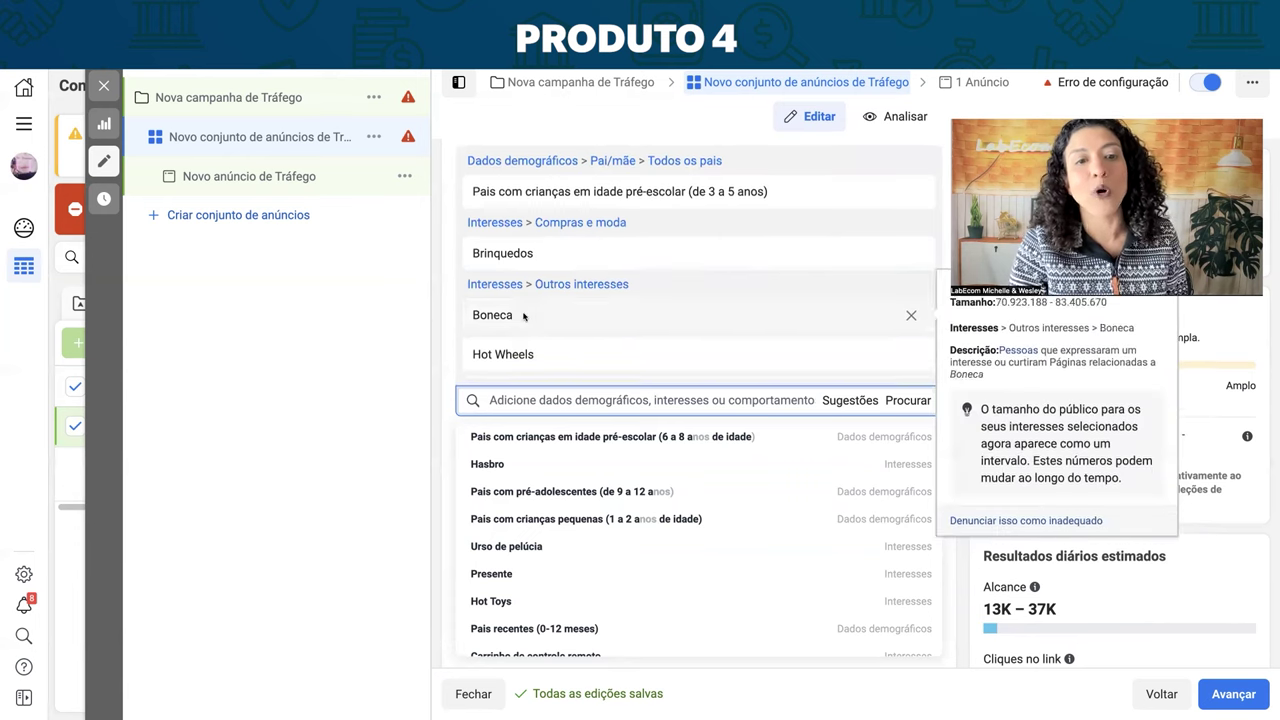
pyautogui.scroll(-4, 524, 317)
pyautogui.scroll(1, 524, 317)
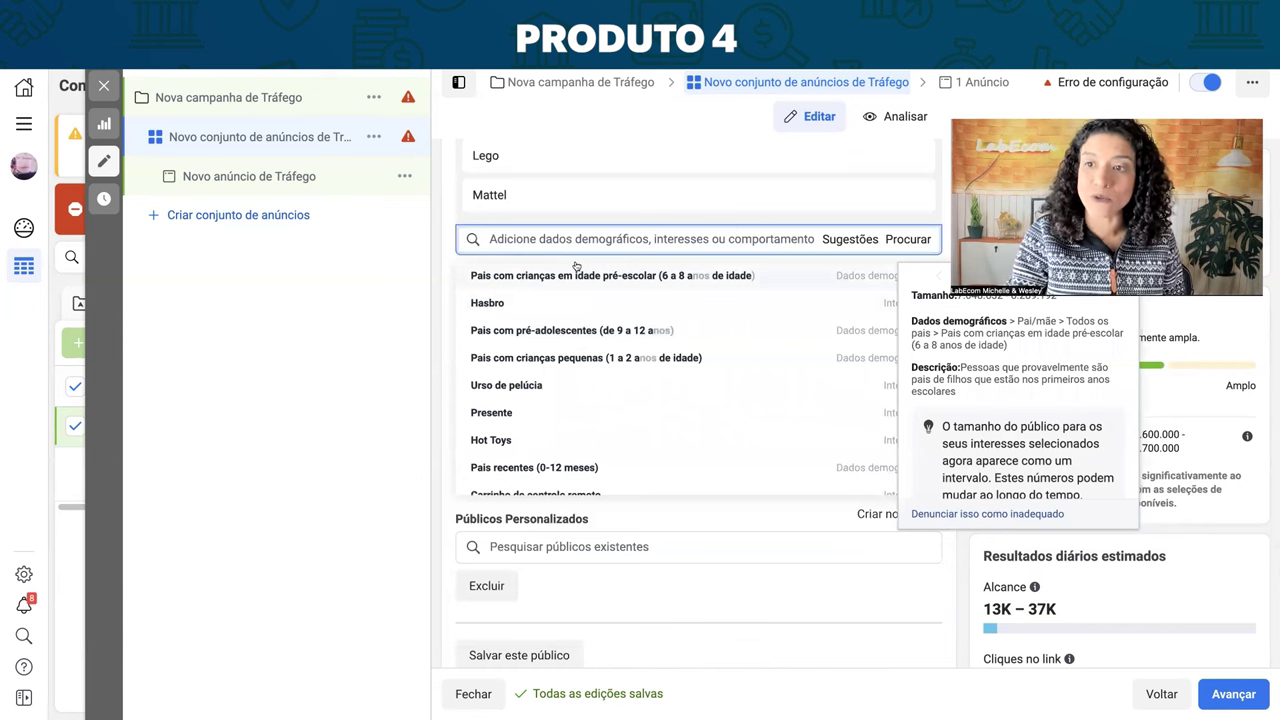
pyautogui.click(512, 240)
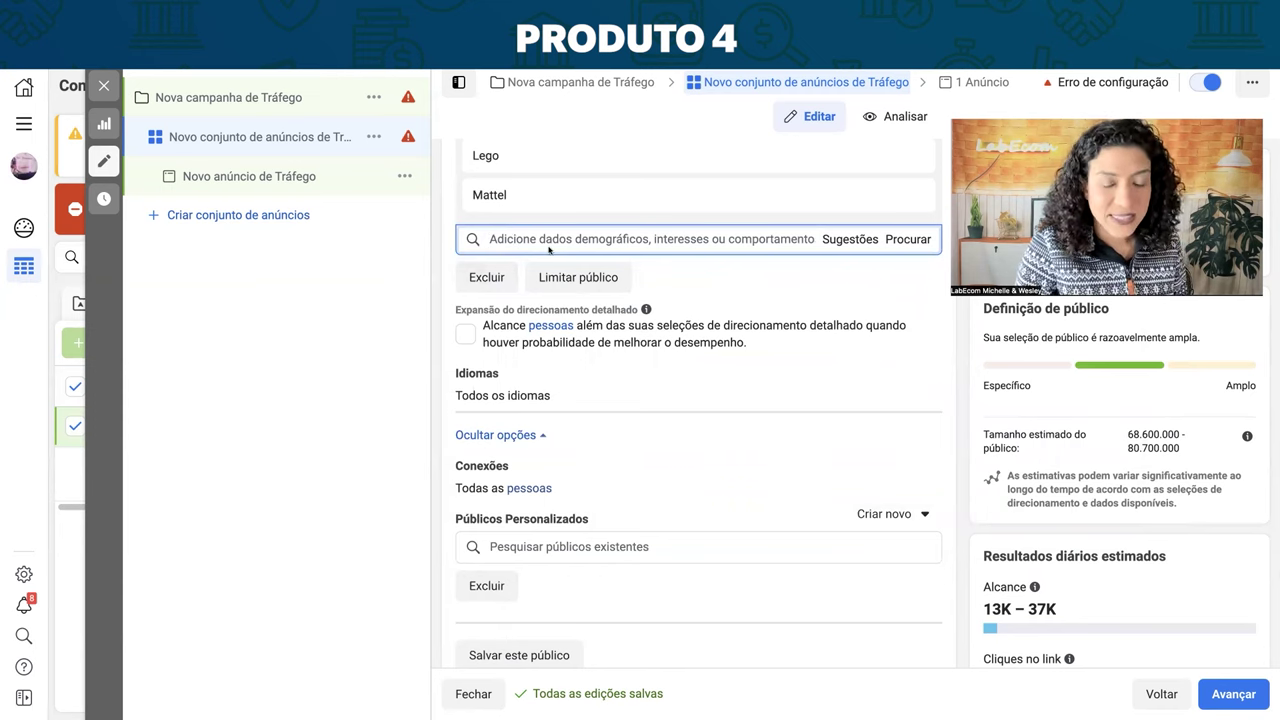
pyautogui.scroll(1, 531, 243)
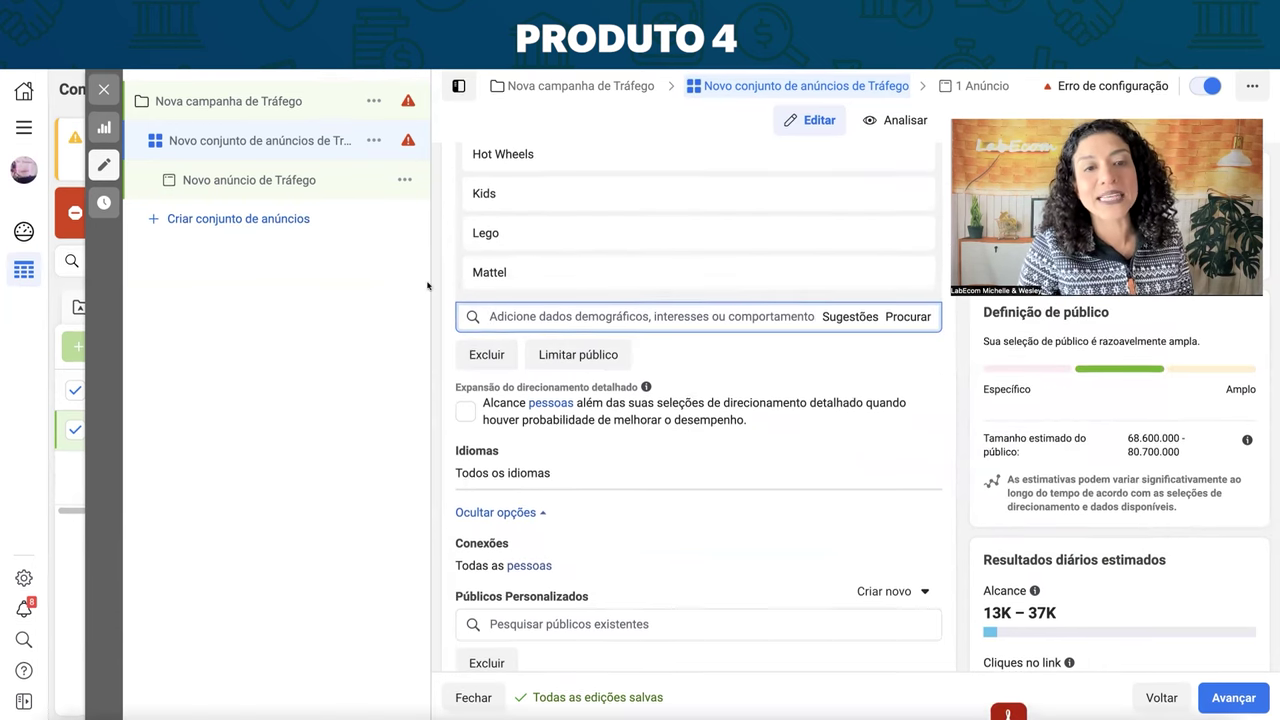
pyautogui.scroll(2, 625, 267)
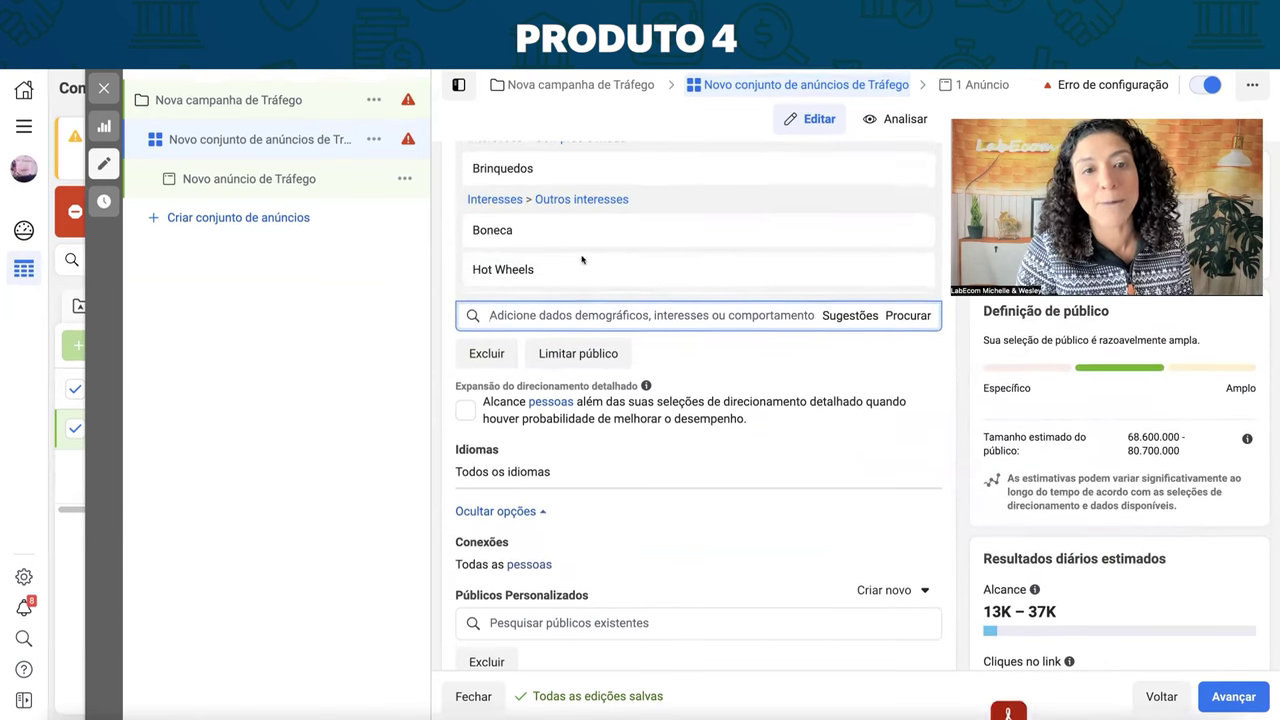
pyautogui.scroll(-2, 650, 230)
pyautogui.scroll(3, 690, 381)
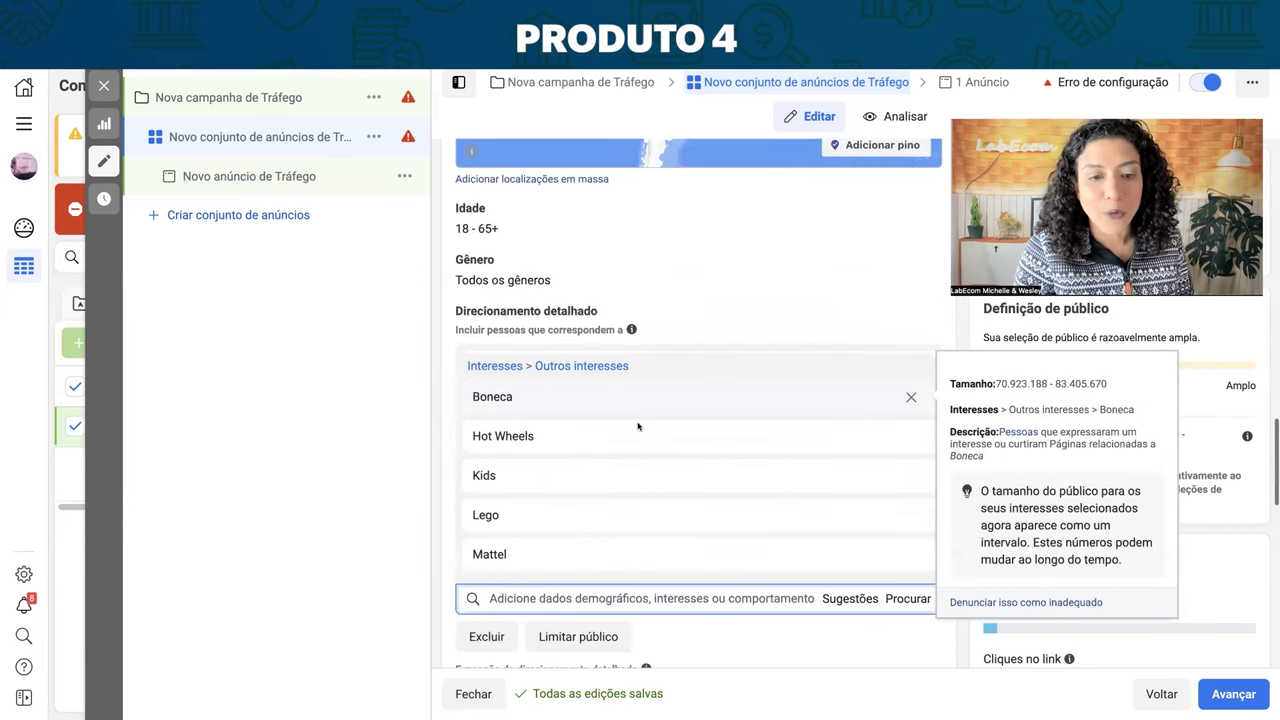
# Narrow the audience by searching for "compra" and requiring the Compradores envolvidos behaviour, and review both targeting groups
pyautogui.scroll(-1, 594, 464)
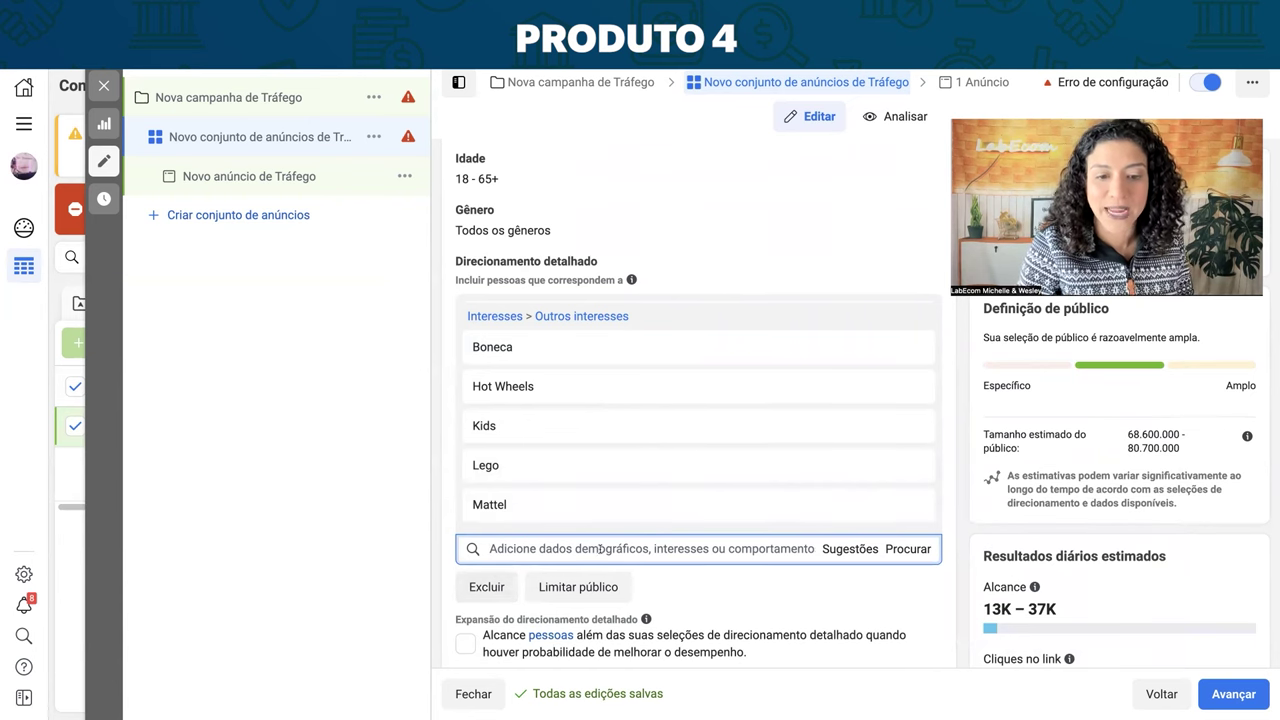
pyautogui.scroll(-1, 600, 548)
pyautogui.click(576, 545)
pyautogui.write('compra')
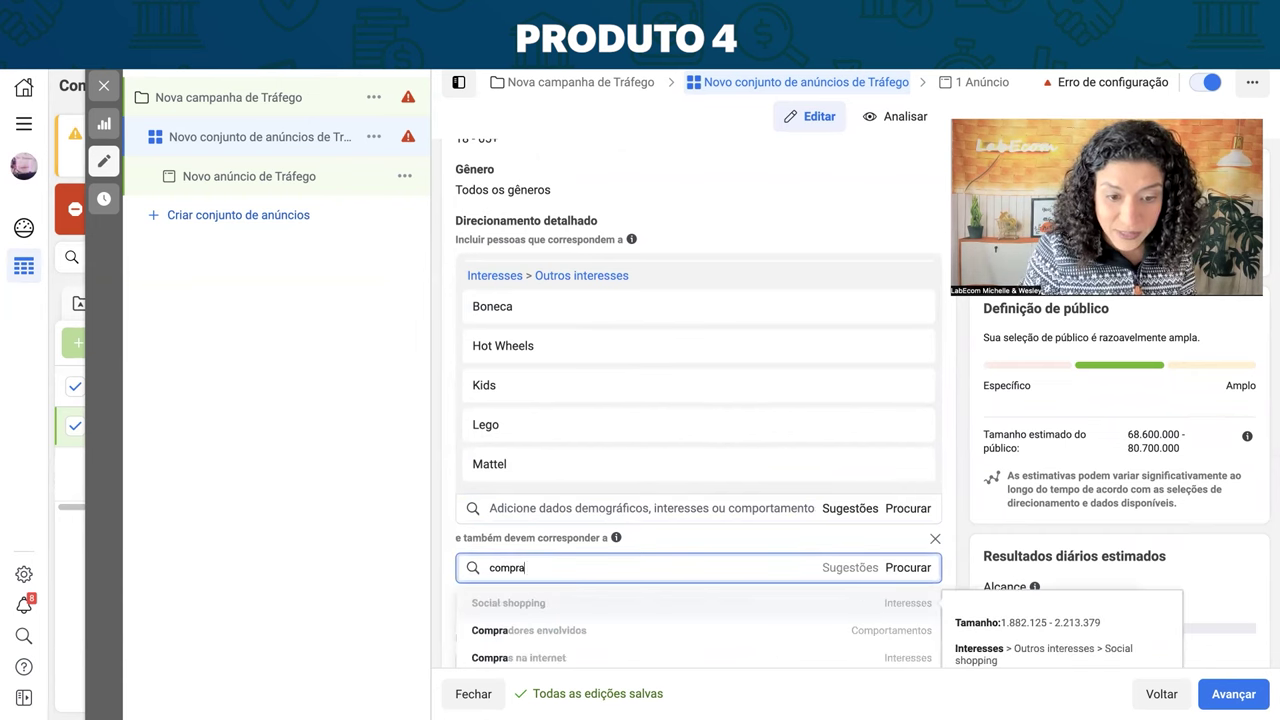
pyautogui.click(591, 630)
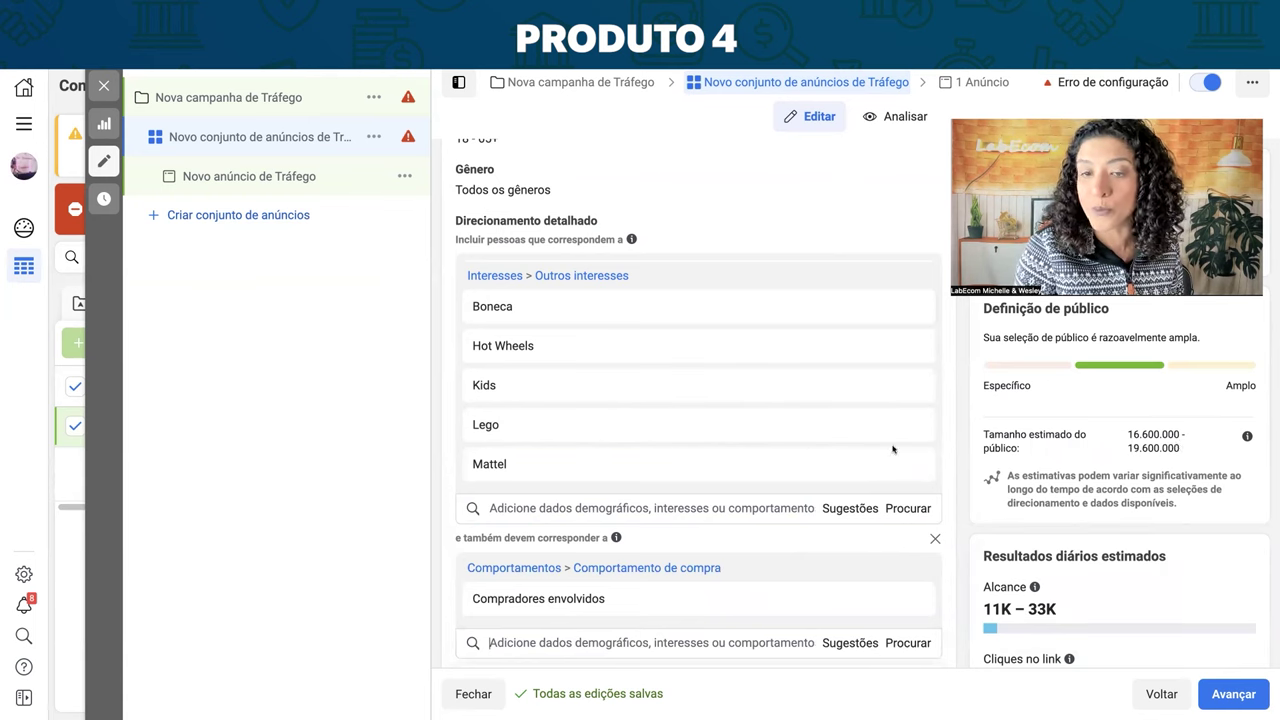
pyautogui.scroll(3, 700, 430)
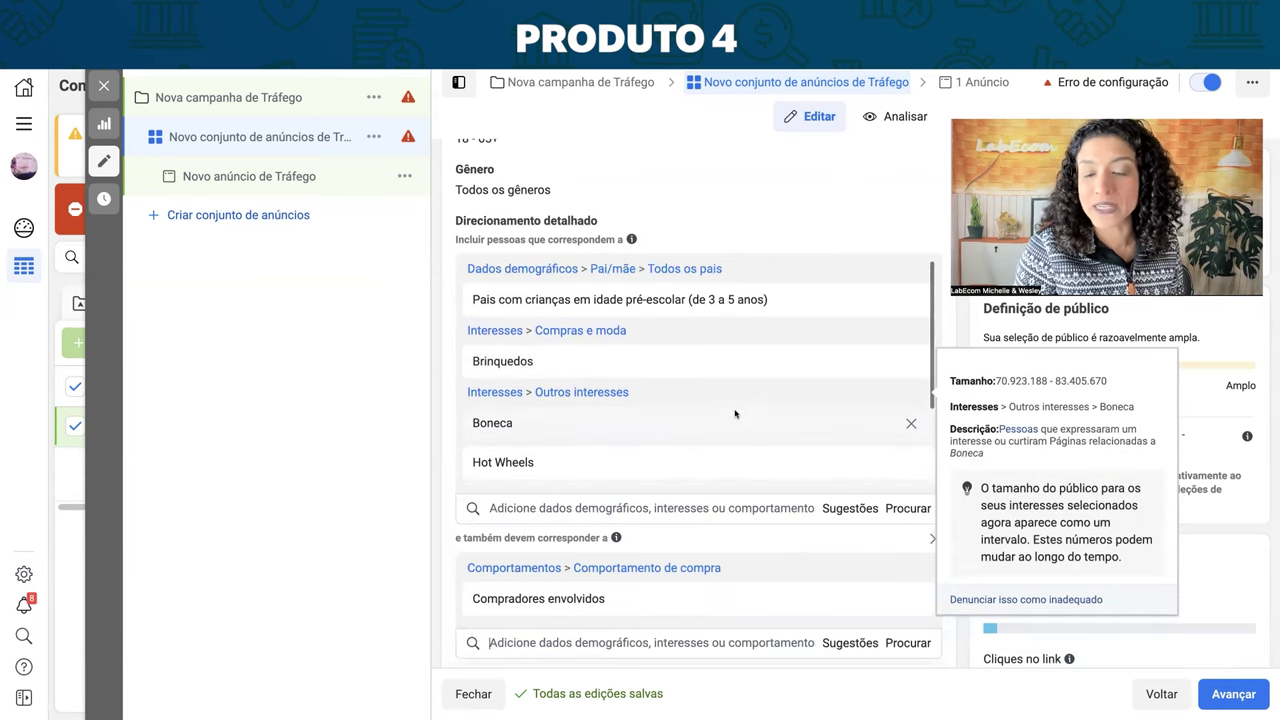
pyautogui.scroll(-2, 620, 400)
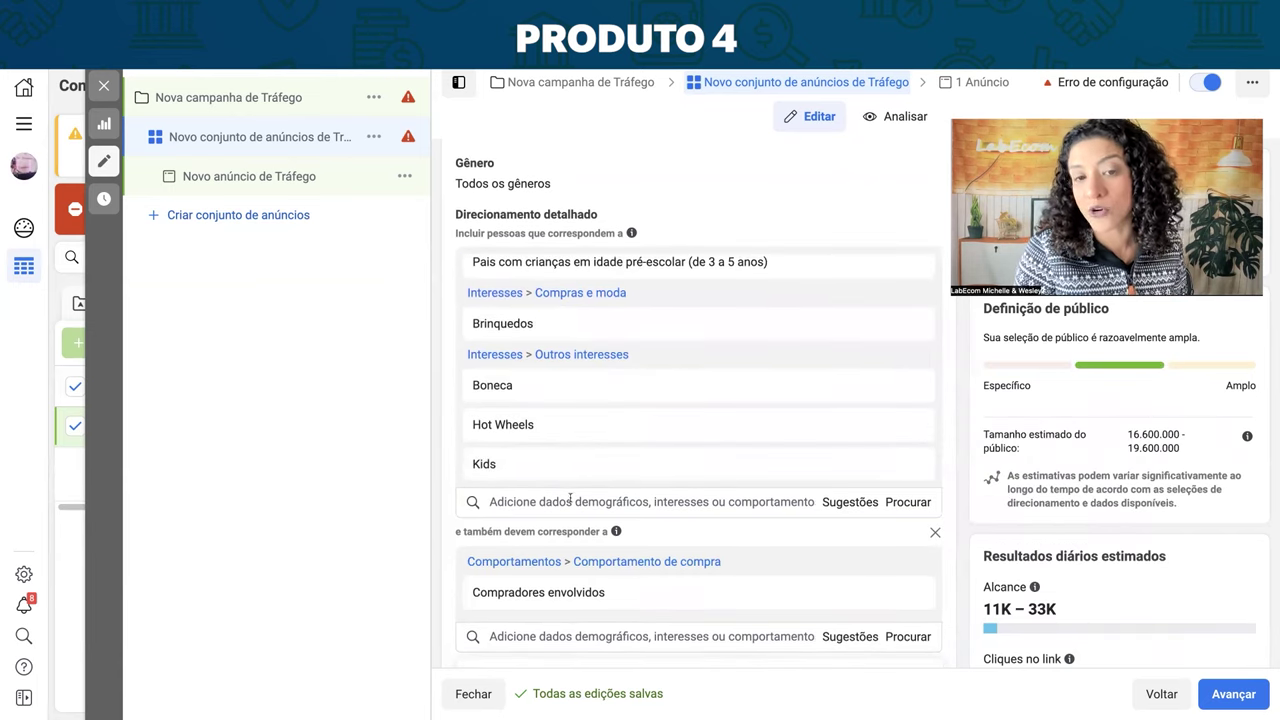
pyautogui.scroll(1, 652, 436)
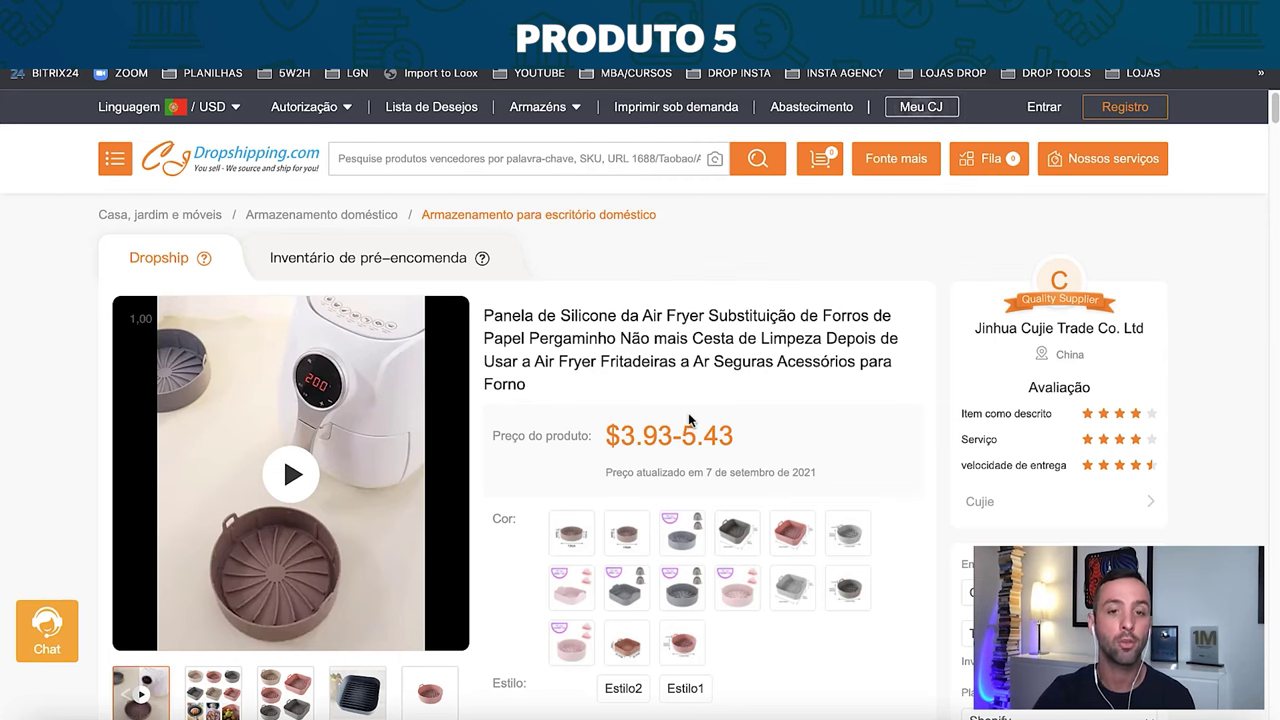
# On the CJ Dropshipping page for the silicone air fryer pan, play the product video
pyautogui.click(293, 476)
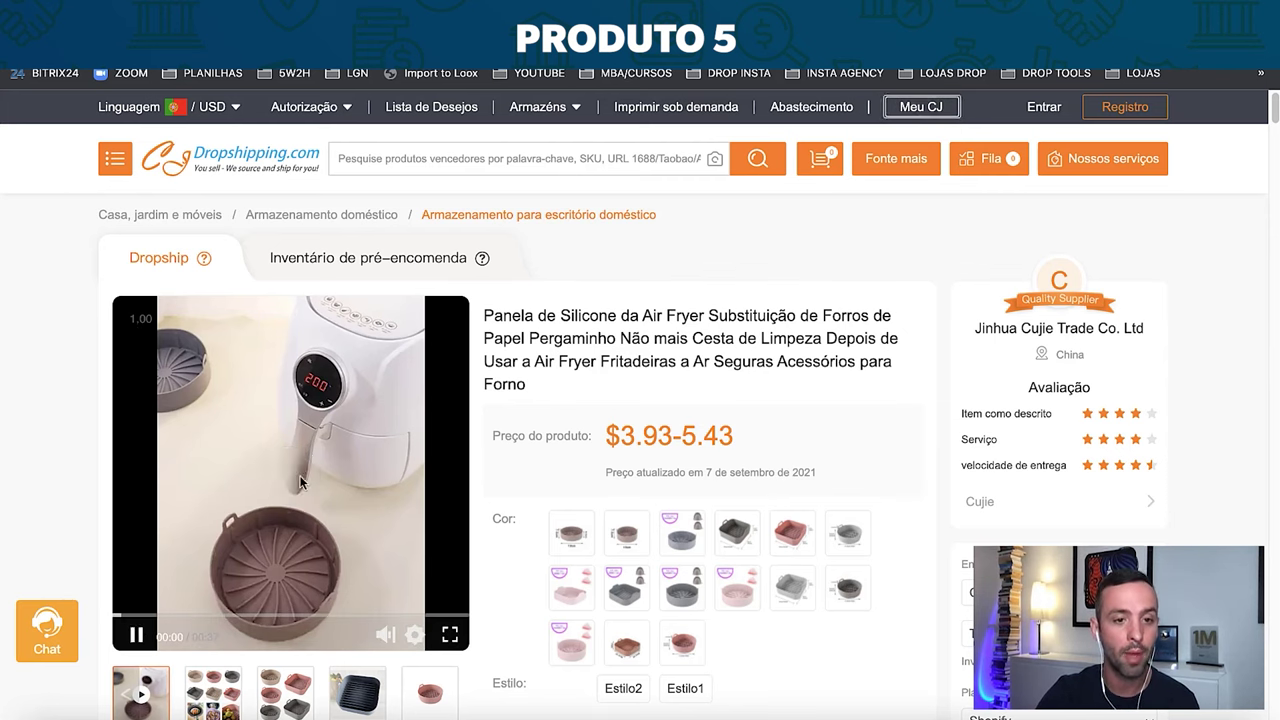
# View the air fryer pan video in full screen, and browse the pan's description images on the CJ Dropshipping page
pyautogui.click(450, 635)
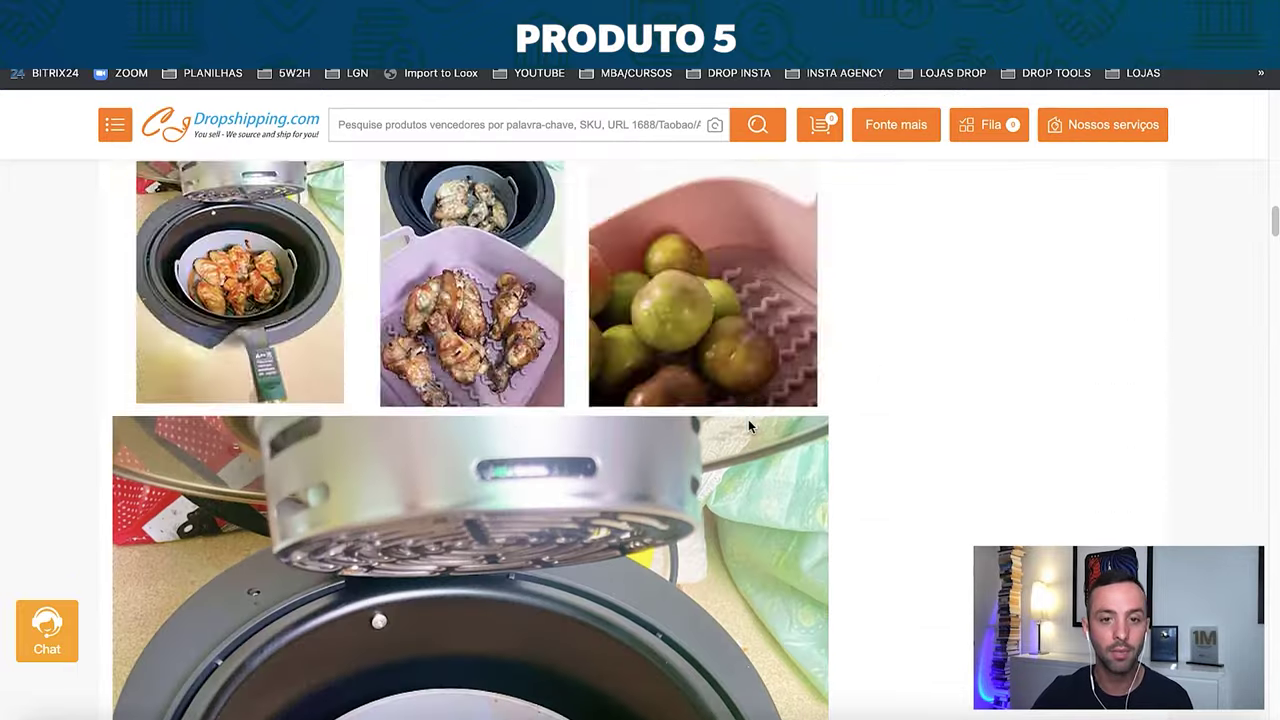
pyautogui.scroll(-3, 748, 420)
pyautogui.scroll(7, 556, 332)
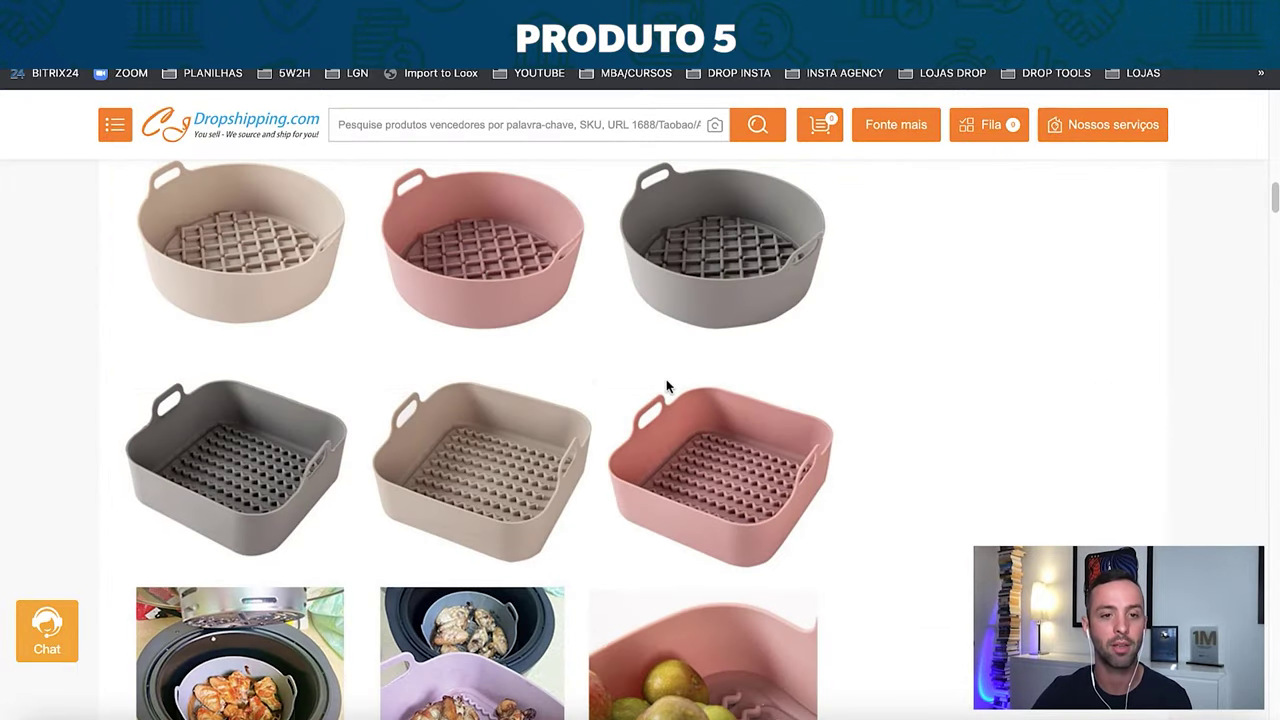
pyautogui.scroll(-12, 686, 420)
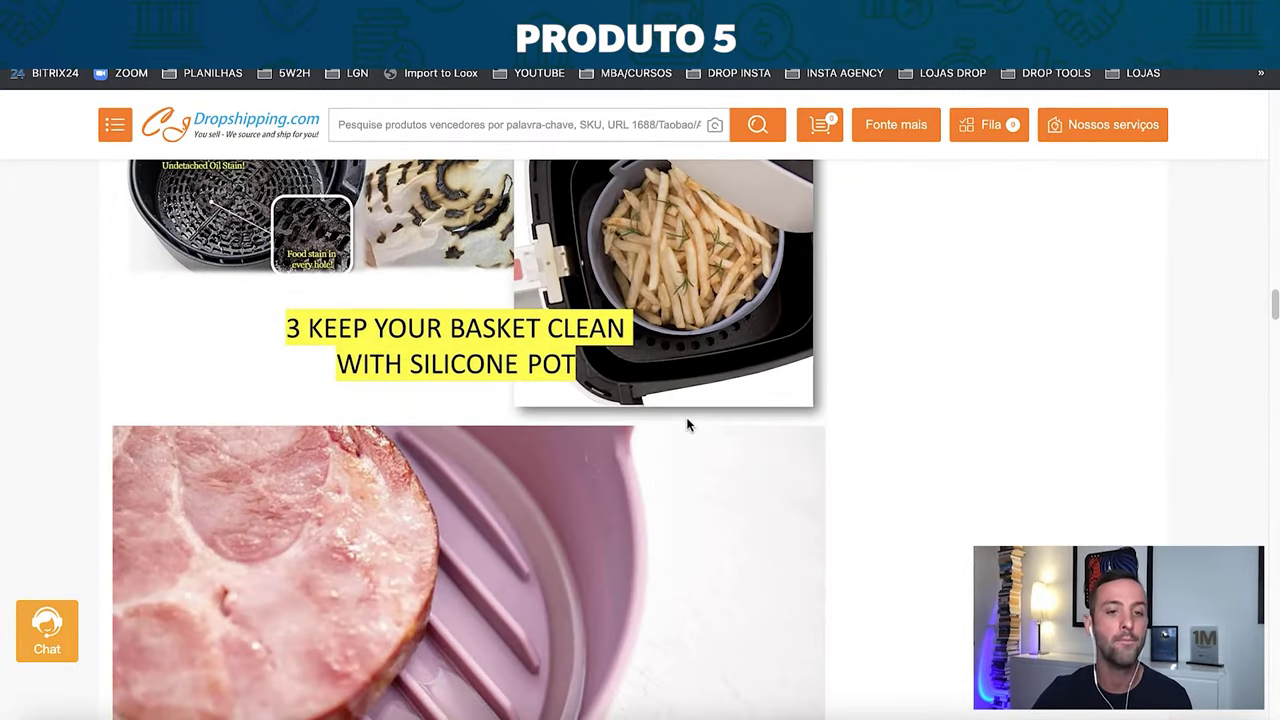
pyautogui.scroll(-10, 686, 425)
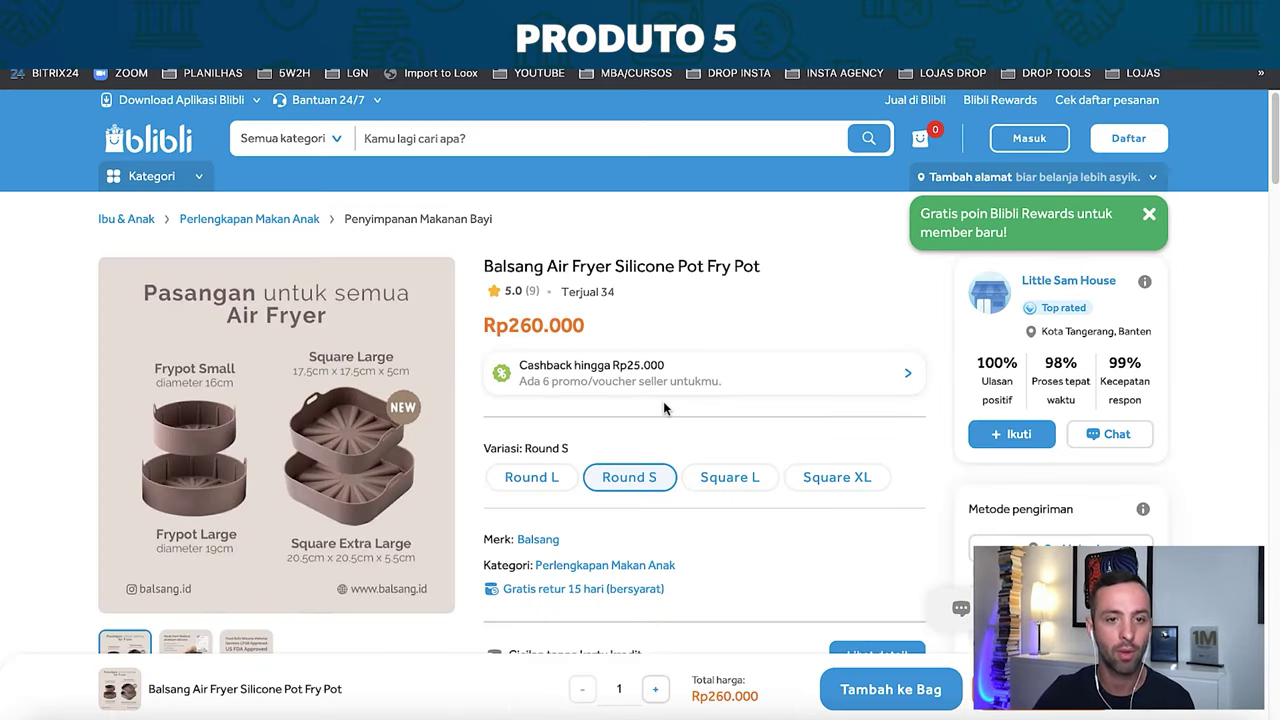
# On the Blibli store page for the Balsang Air Fryer Silicone Pot, read through the product description, sizes and material details
pyautogui.scroll(-5, 663, 401)
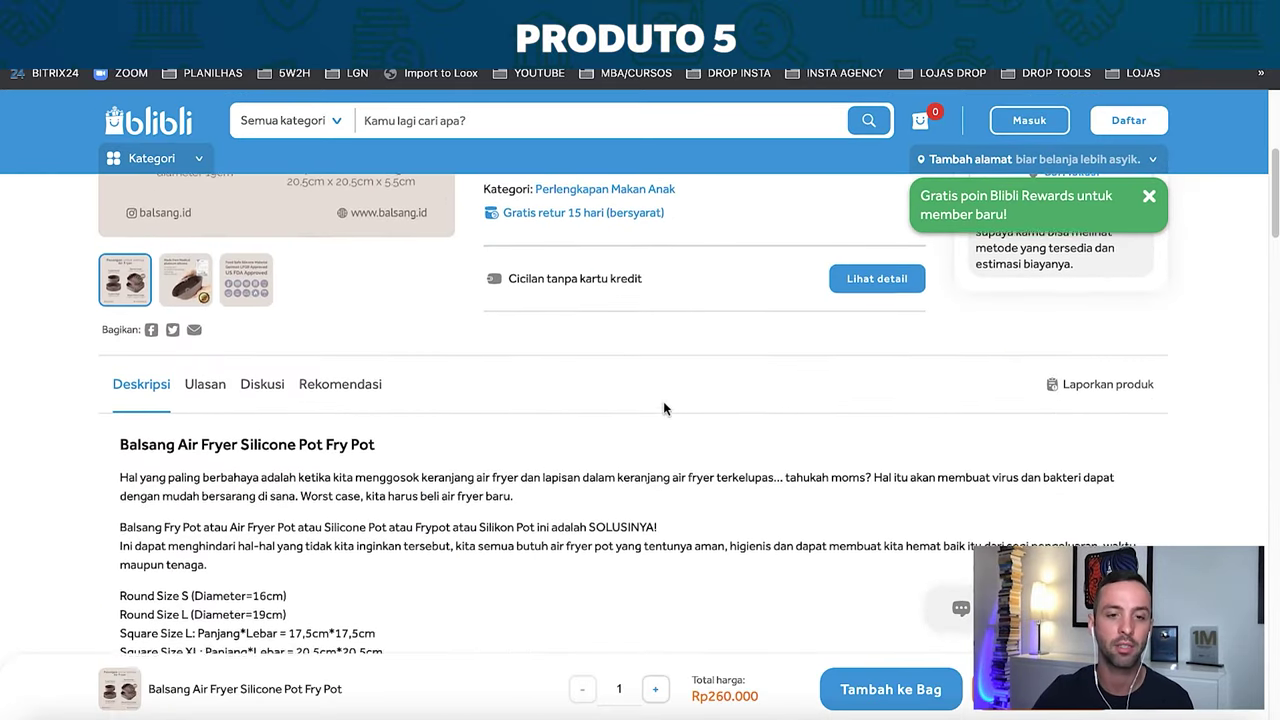
pyautogui.scroll(-4, 474, 548)
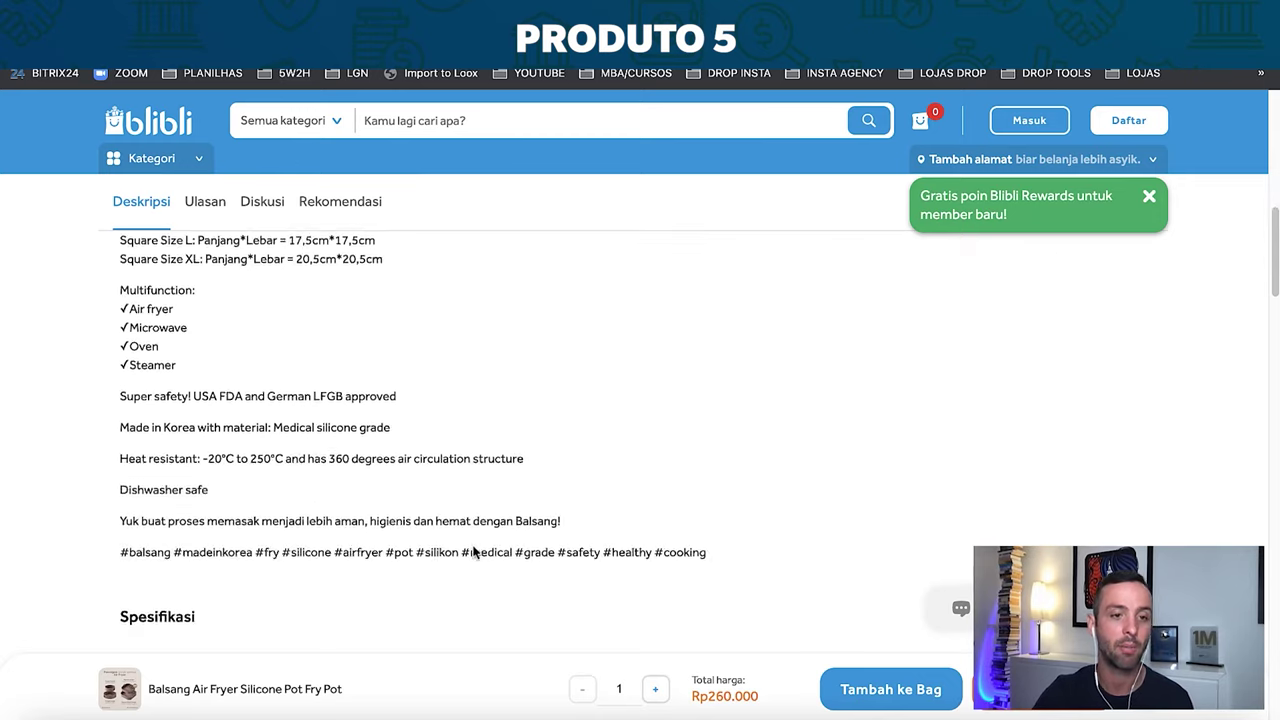
pyautogui.scroll(-1, 474, 552)
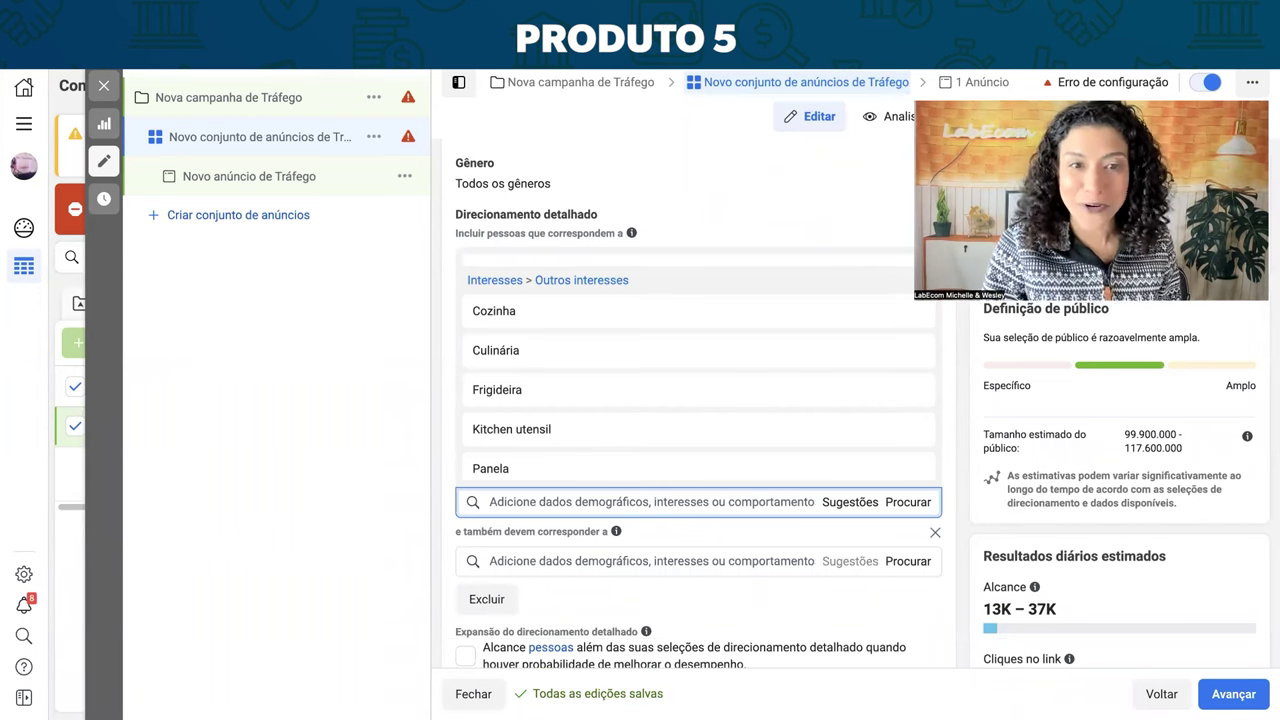
# In Meta Ads Manager, review the selected cooking interests, from Receitas to Panela, and check their individual audience sizes
pyautogui.moveTo(680, 341)
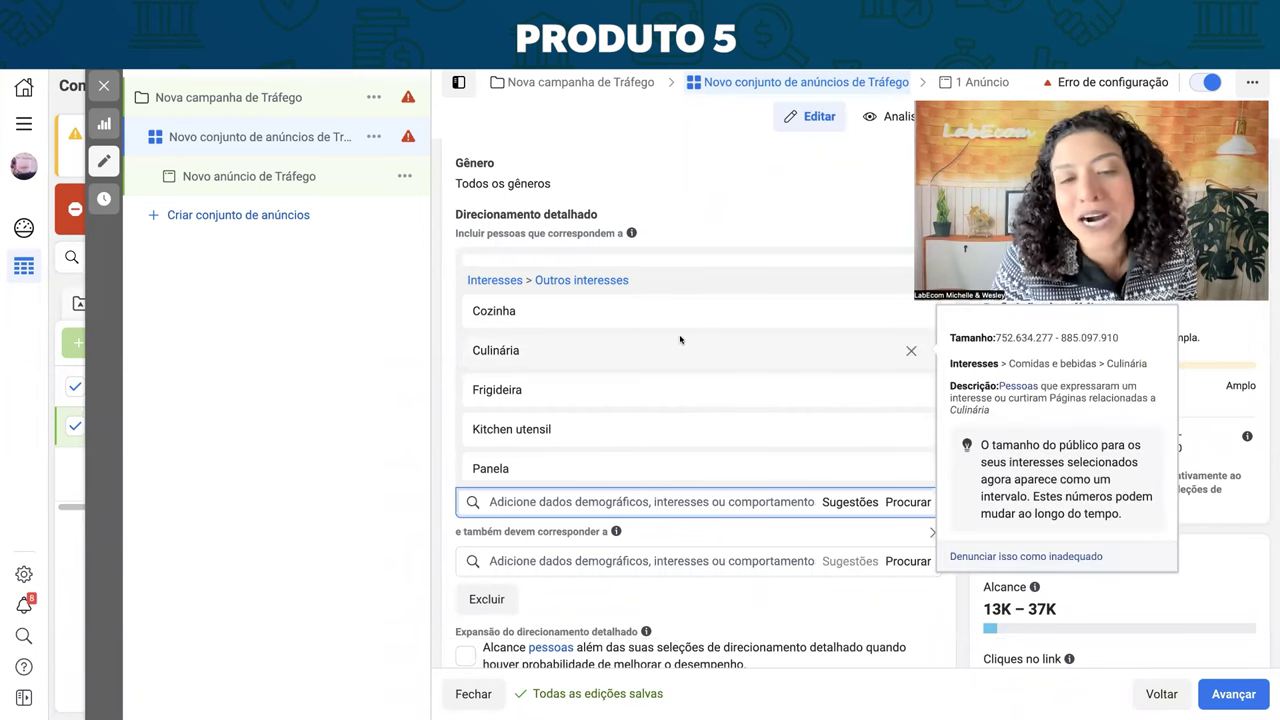
pyautogui.scroll(1, 697, 332)
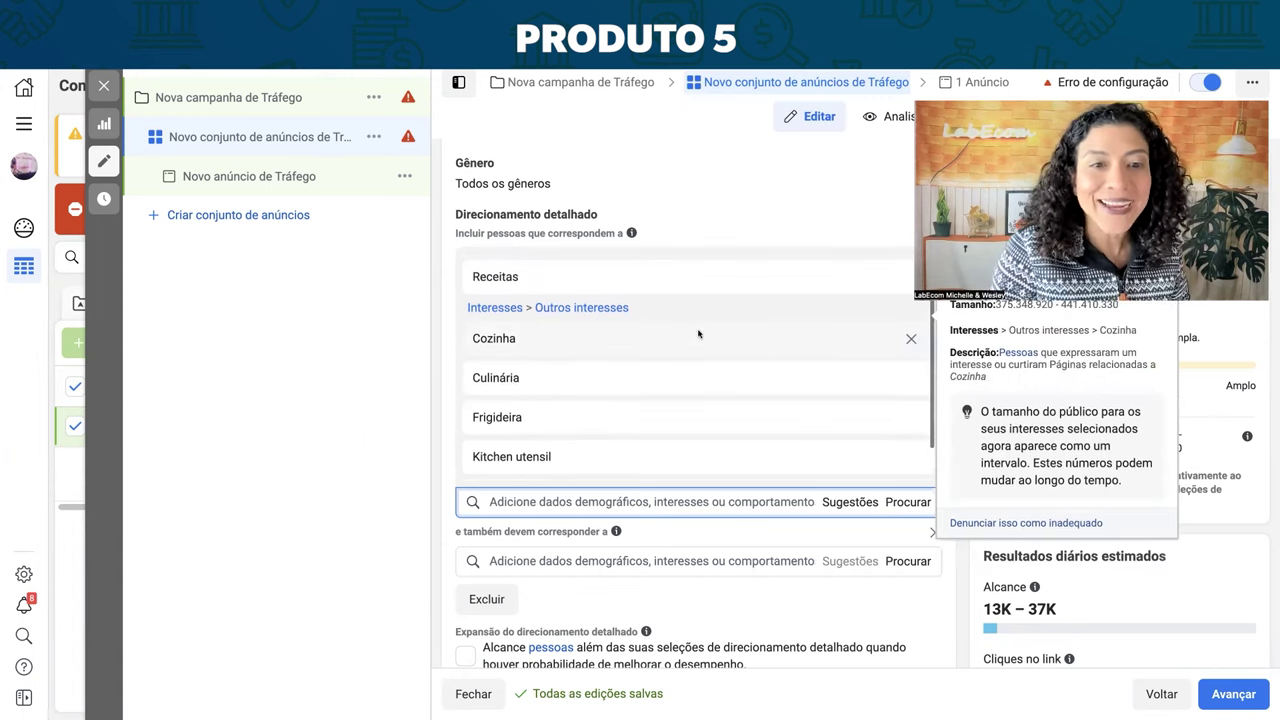
pyautogui.moveTo(829, 269)
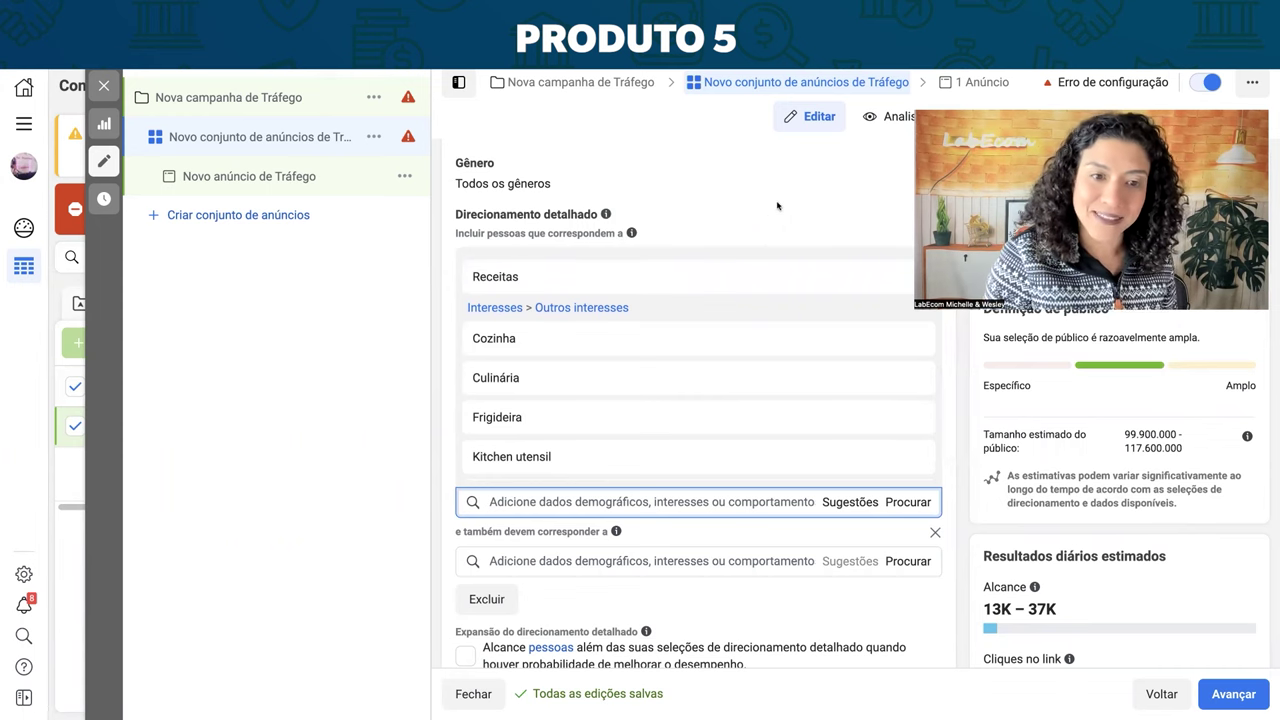
pyautogui.scroll(-2, 686, 320)
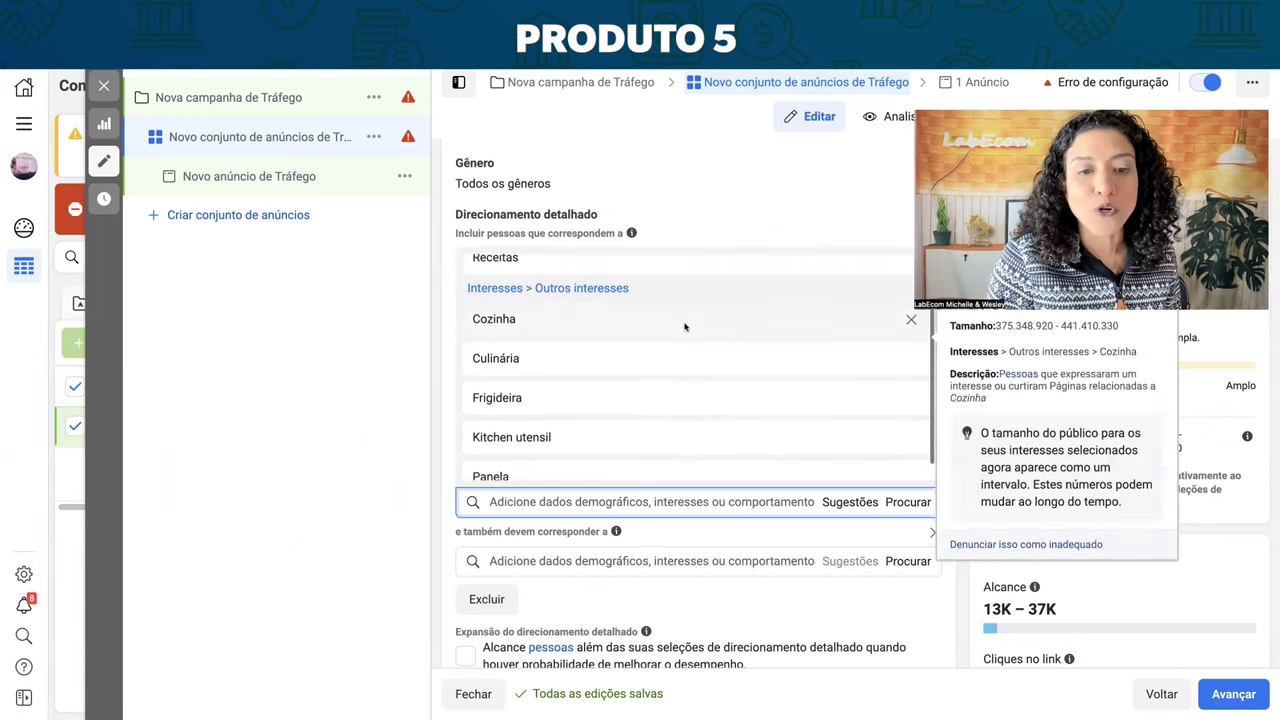
pyautogui.moveTo(559, 425)
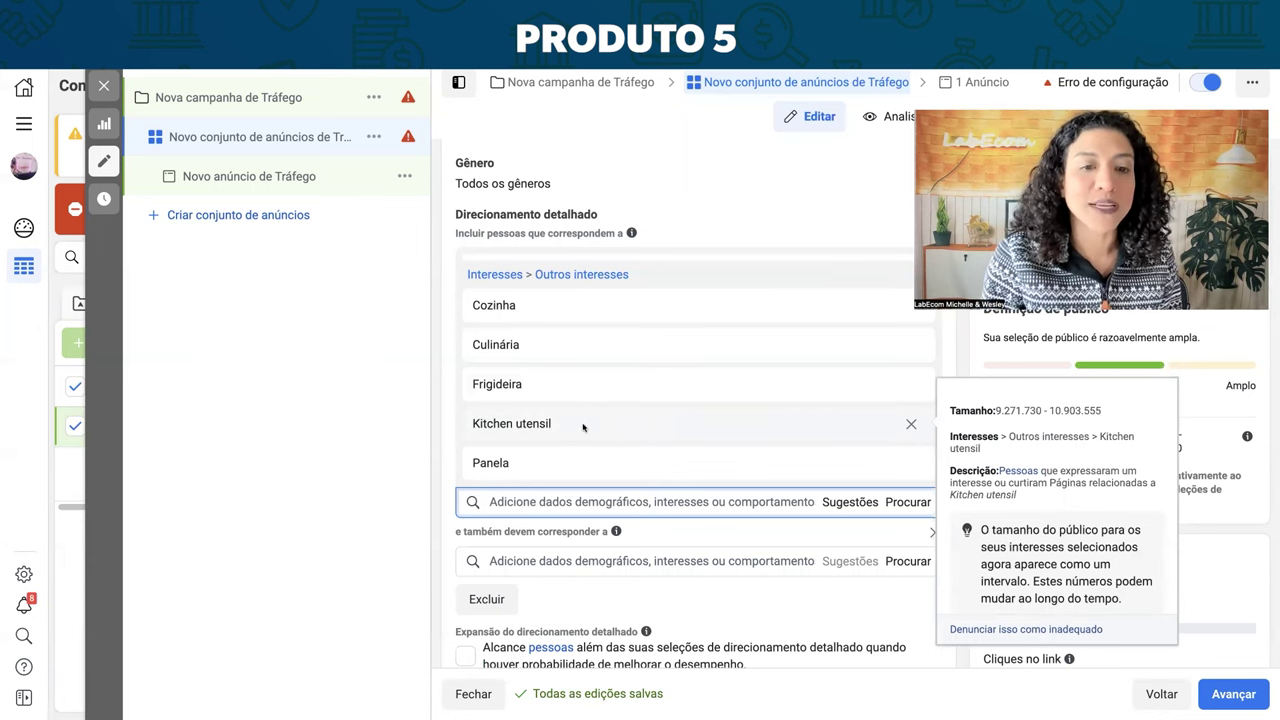
pyautogui.scroll(1, 585, 425)
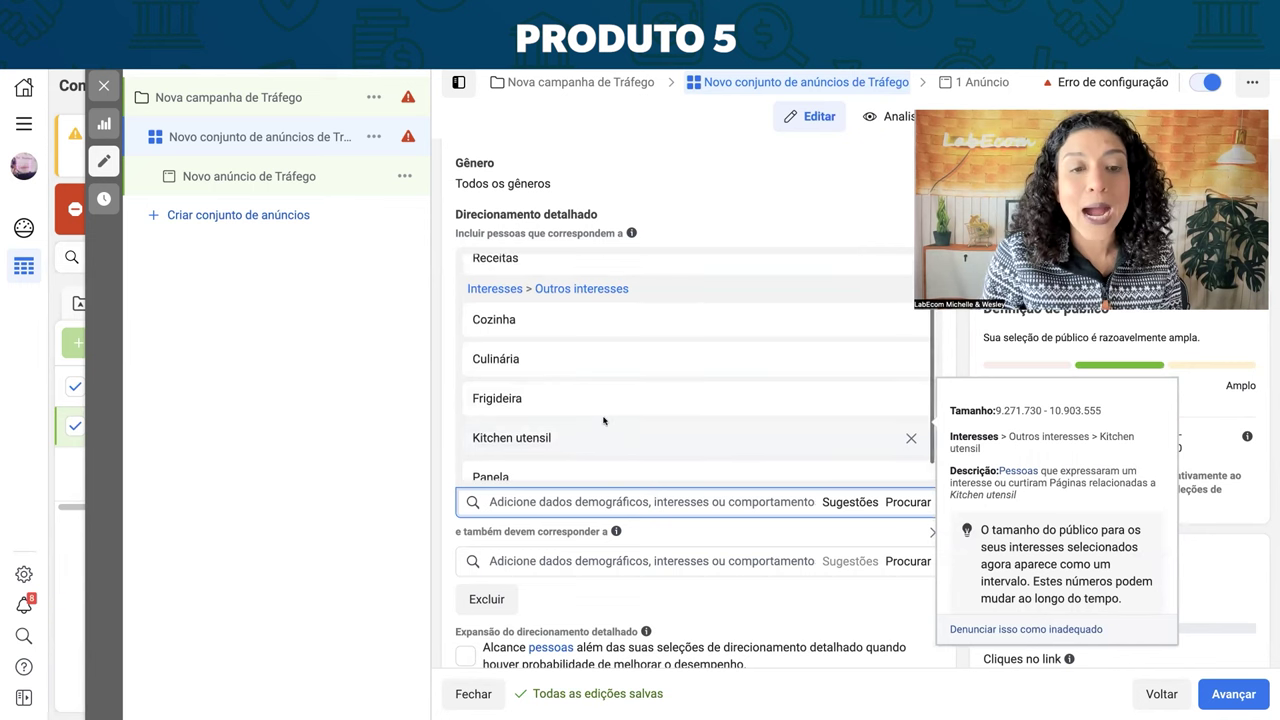
pyautogui.scroll(-1, 605, 418)
pyautogui.scroll(1, 676, 399)
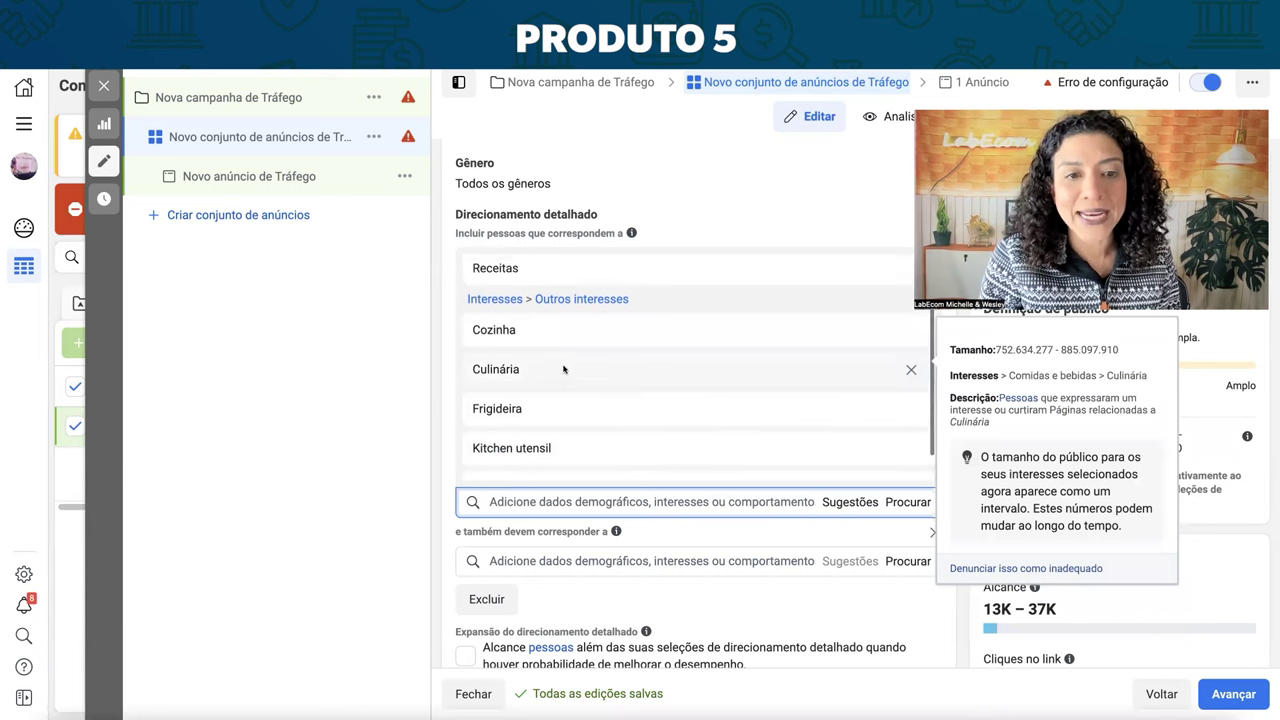
pyautogui.scroll(1, 563, 378)
pyautogui.scroll(-2, 563, 375)
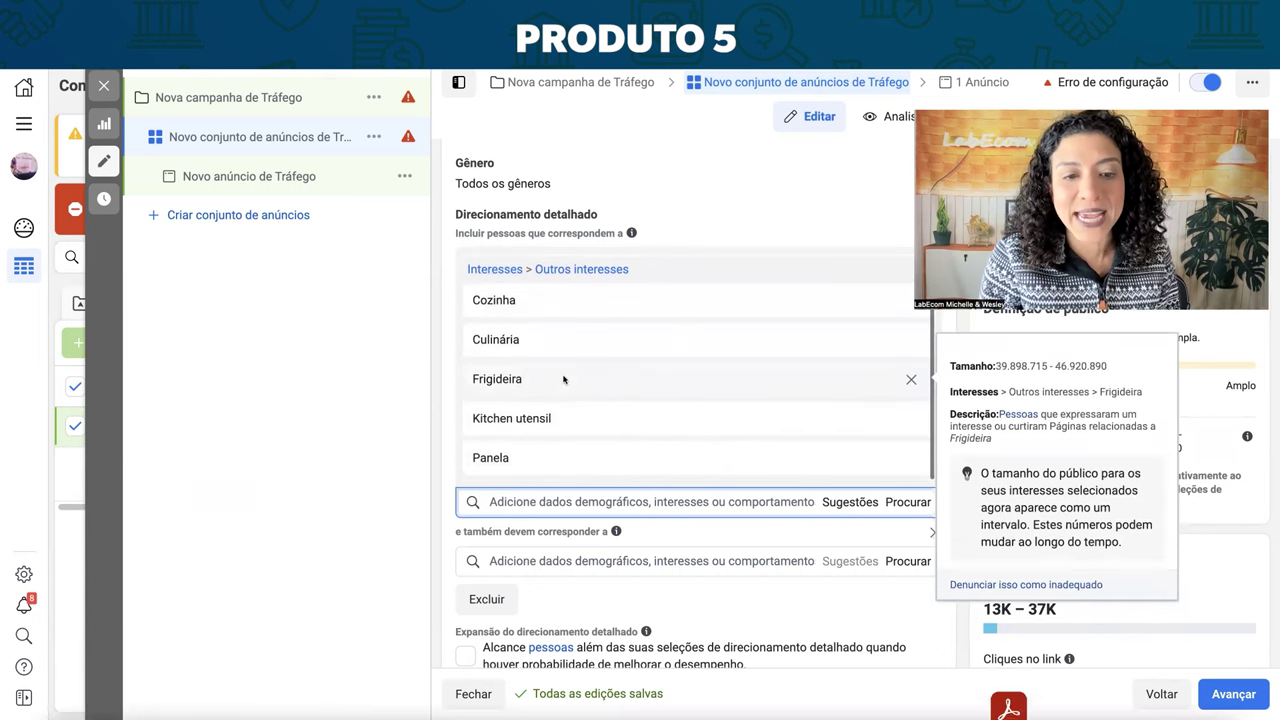
# Open the detailed targeting suggestions and examine the kitchen and food interests offered, including their audience sizes, then close them
pyautogui.click(823, 502)
pyautogui.scroll(-1, 585, 582)
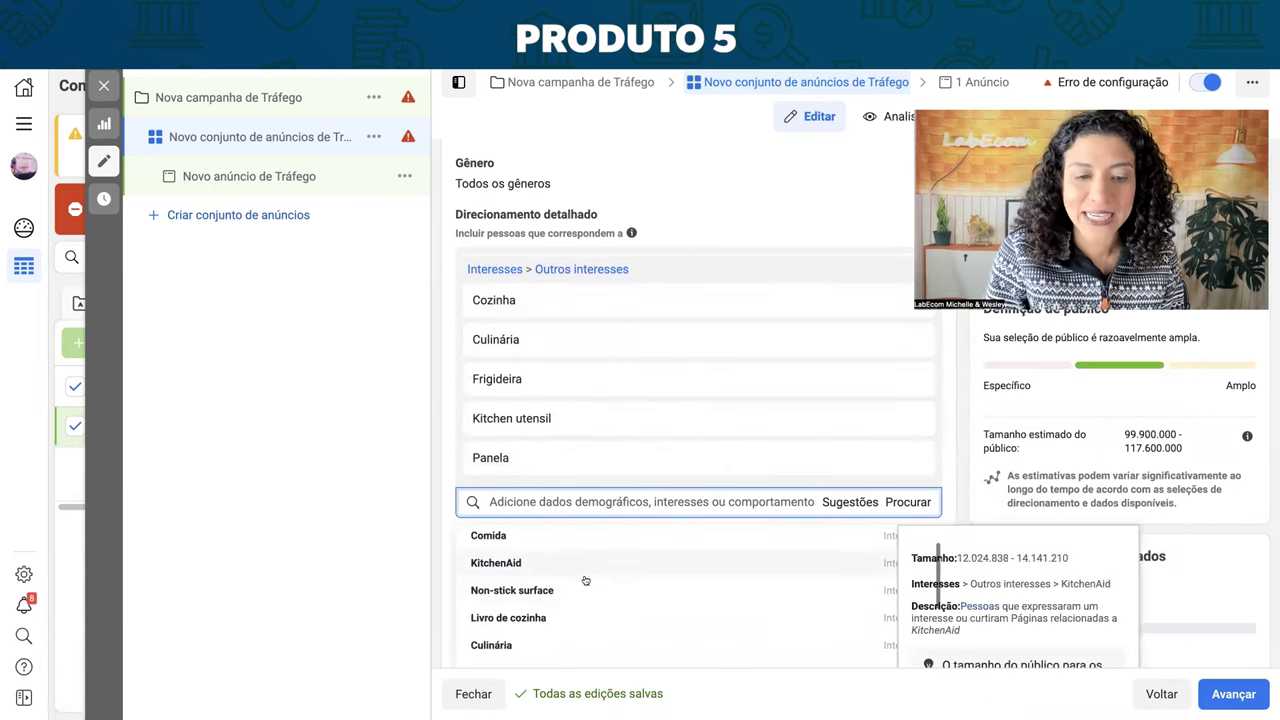
pyautogui.scroll(-2, 585, 580)
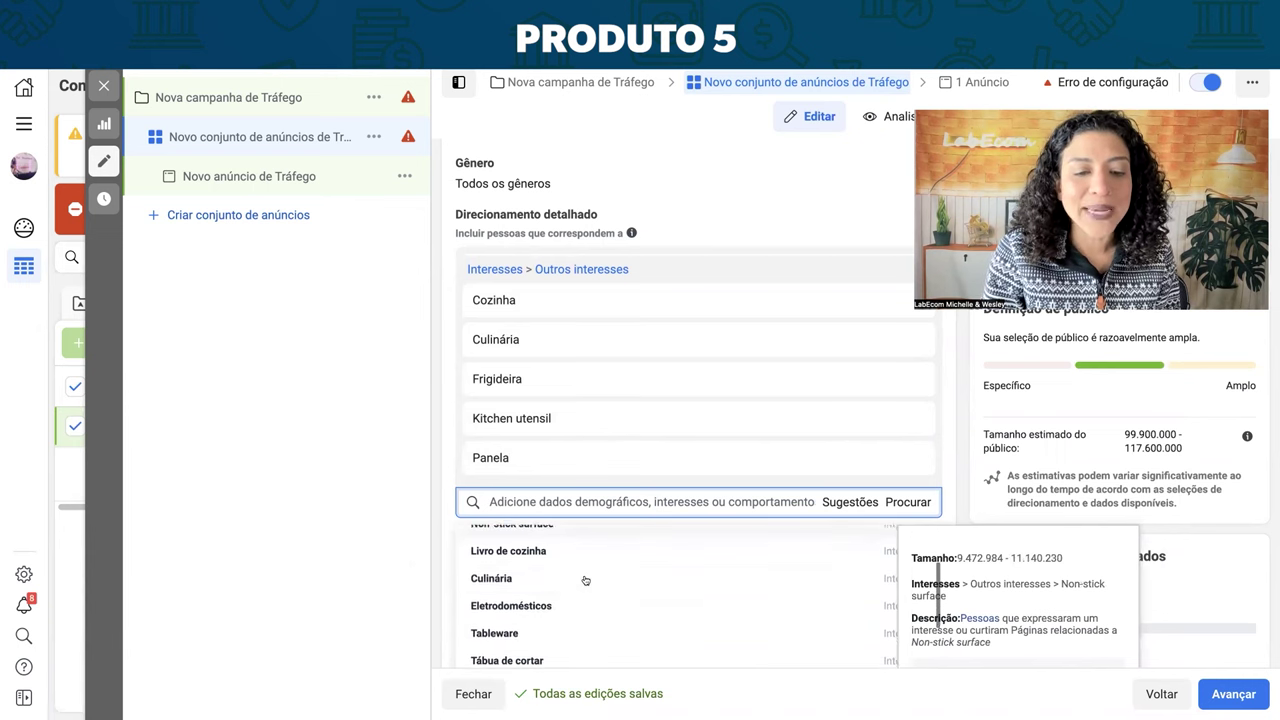
pyautogui.scroll(-2, 585, 580)
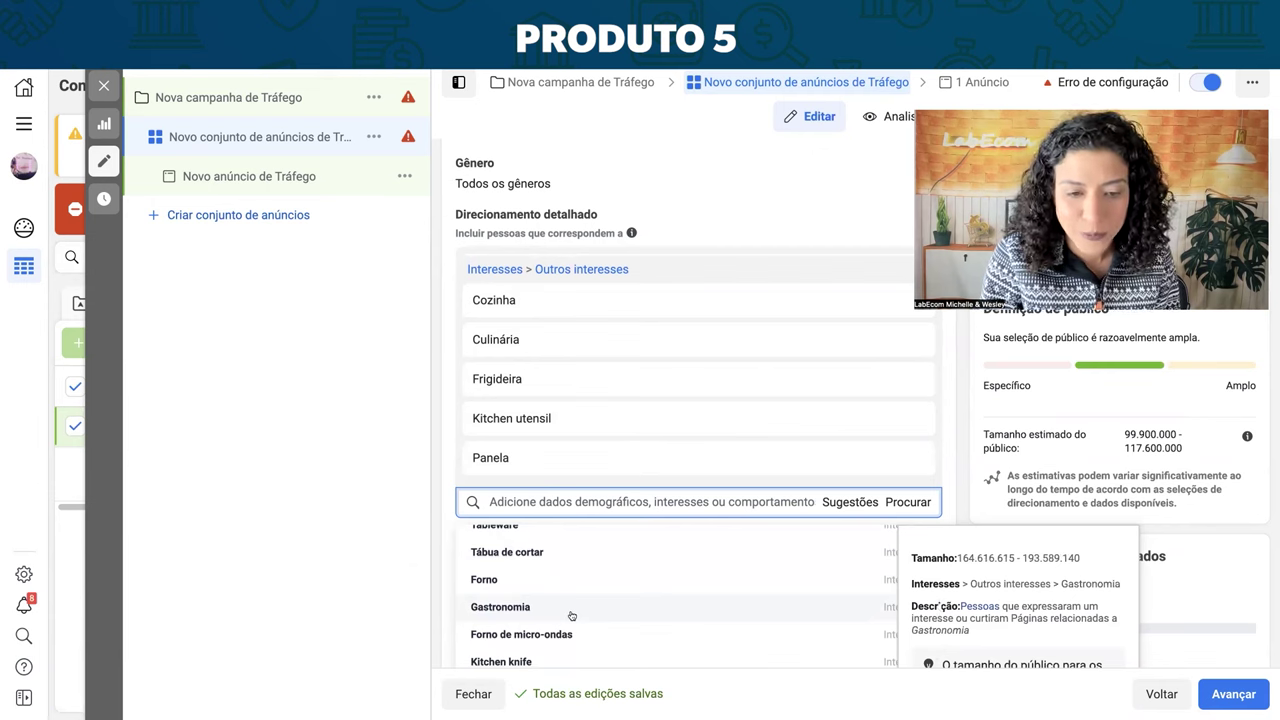
pyautogui.scroll(-3, 572, 615)
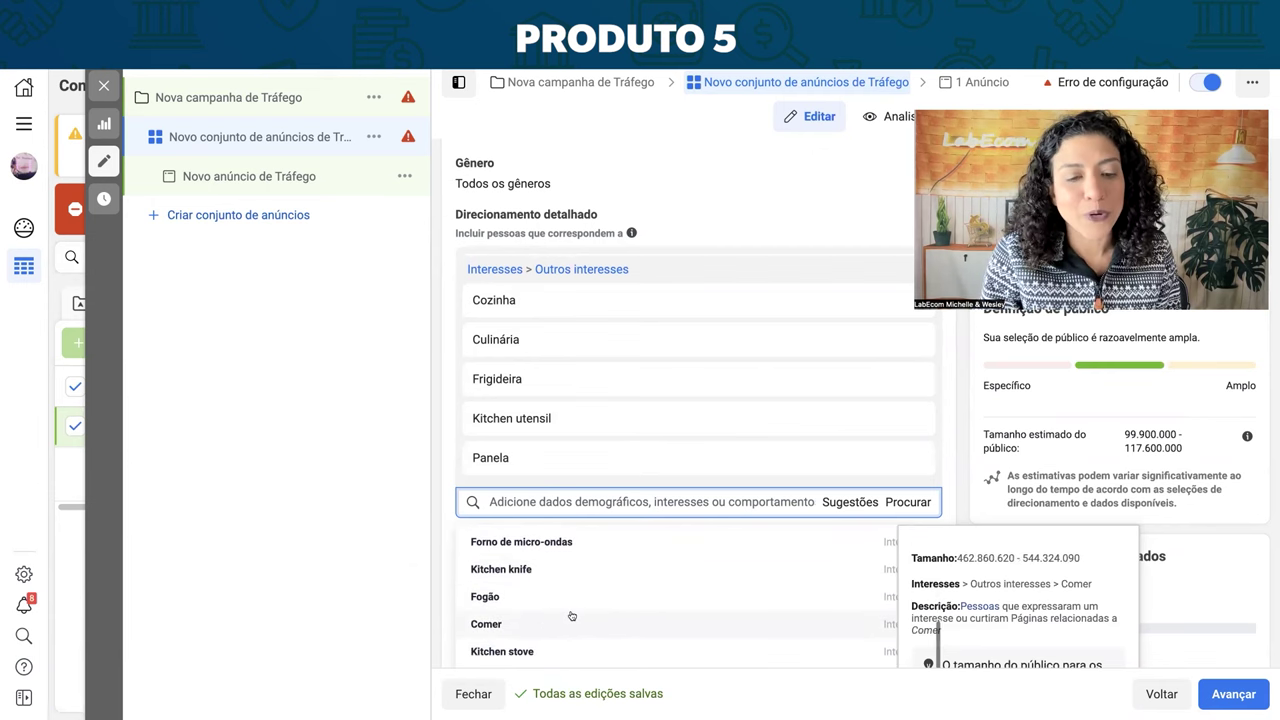
pyautogui.scroll(1, 646, 500)
pyautogui.scroll(-2, 666, 500)
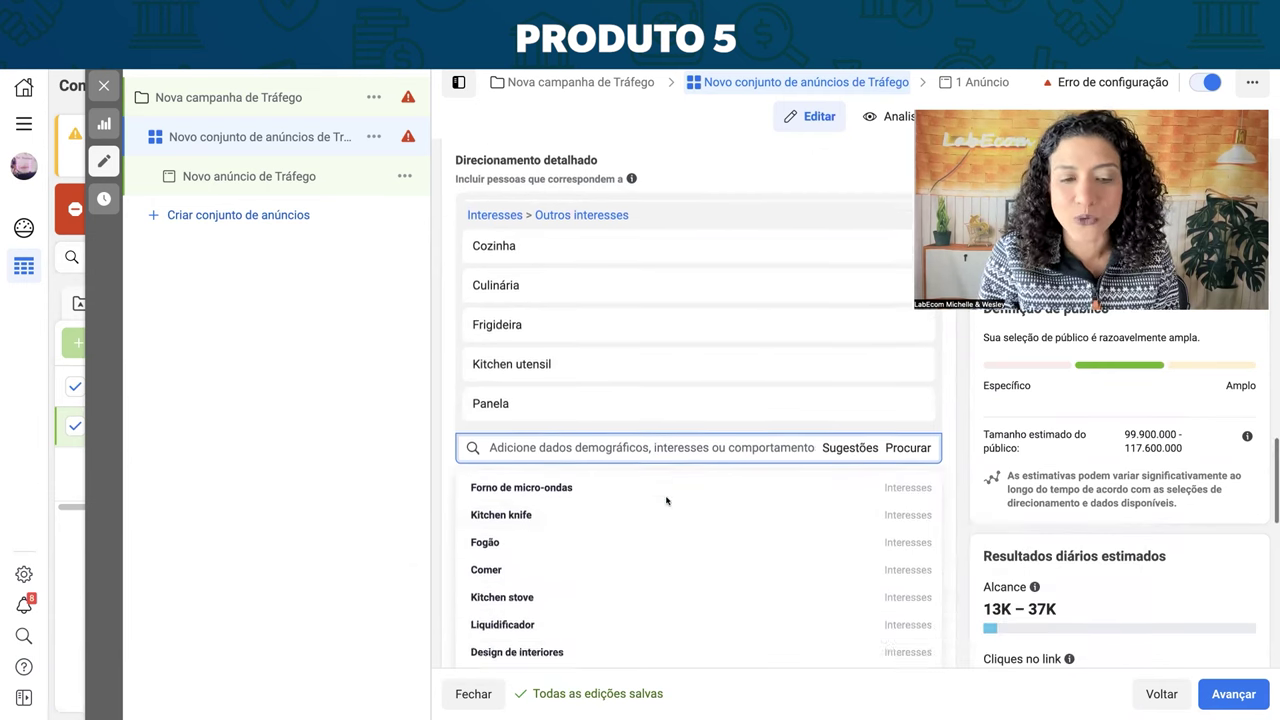
pyautogui.scroll(-1, 666, 501)
pyautogui.scroll(-2, 666, 501)
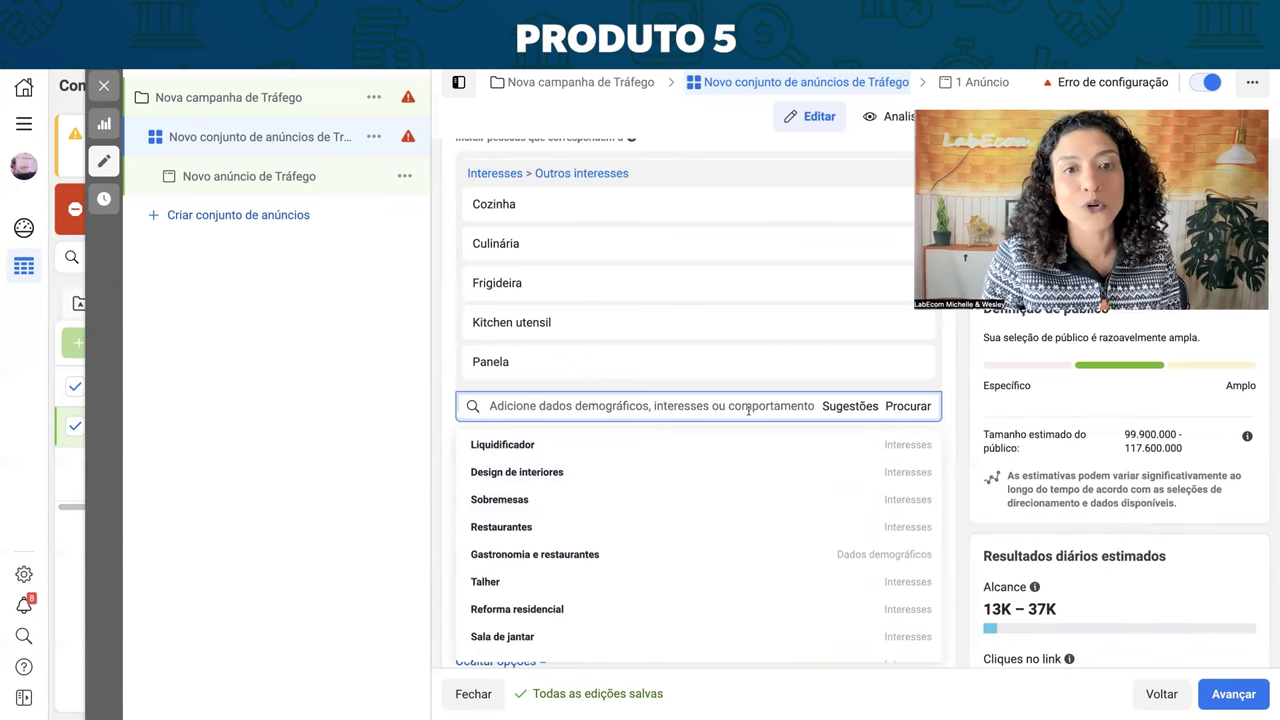
pyautogui.scroll(2, 641, 355)
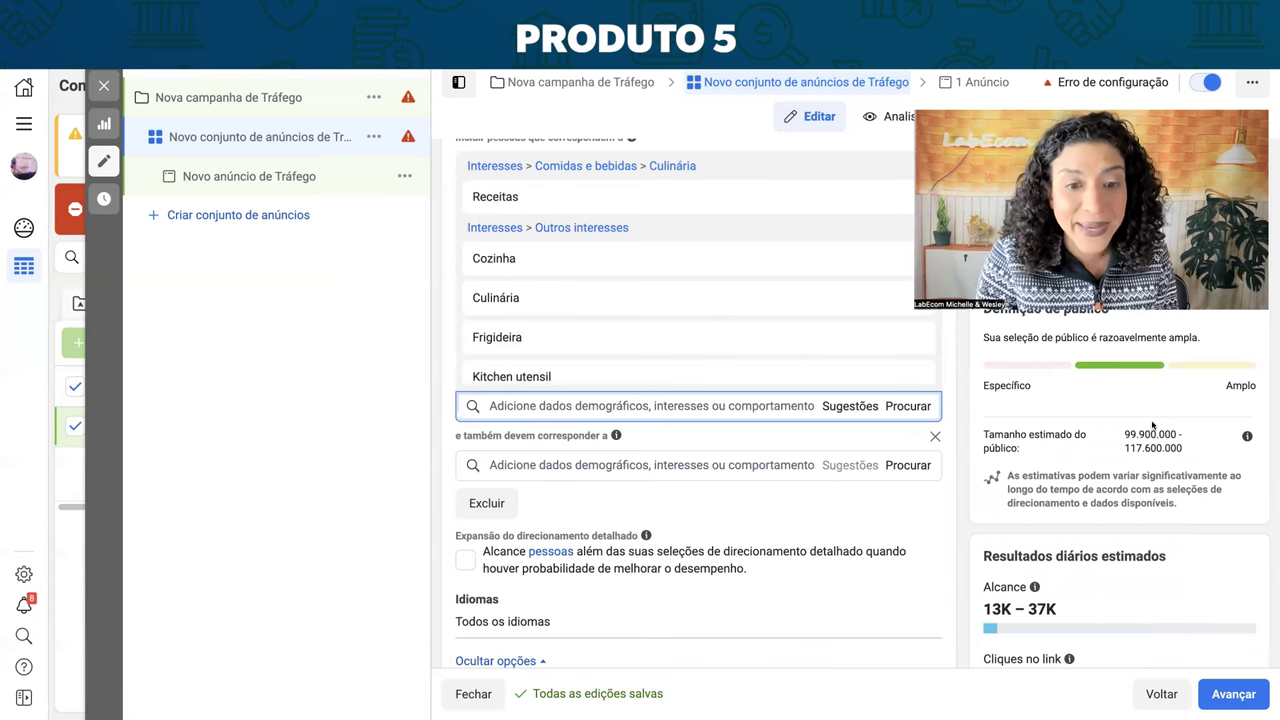
# Check the audience sizes of the Kitchen utensil, Culinária and Frigideira interests in the detailed targeting
pyautogui.moveTo(593, 366)
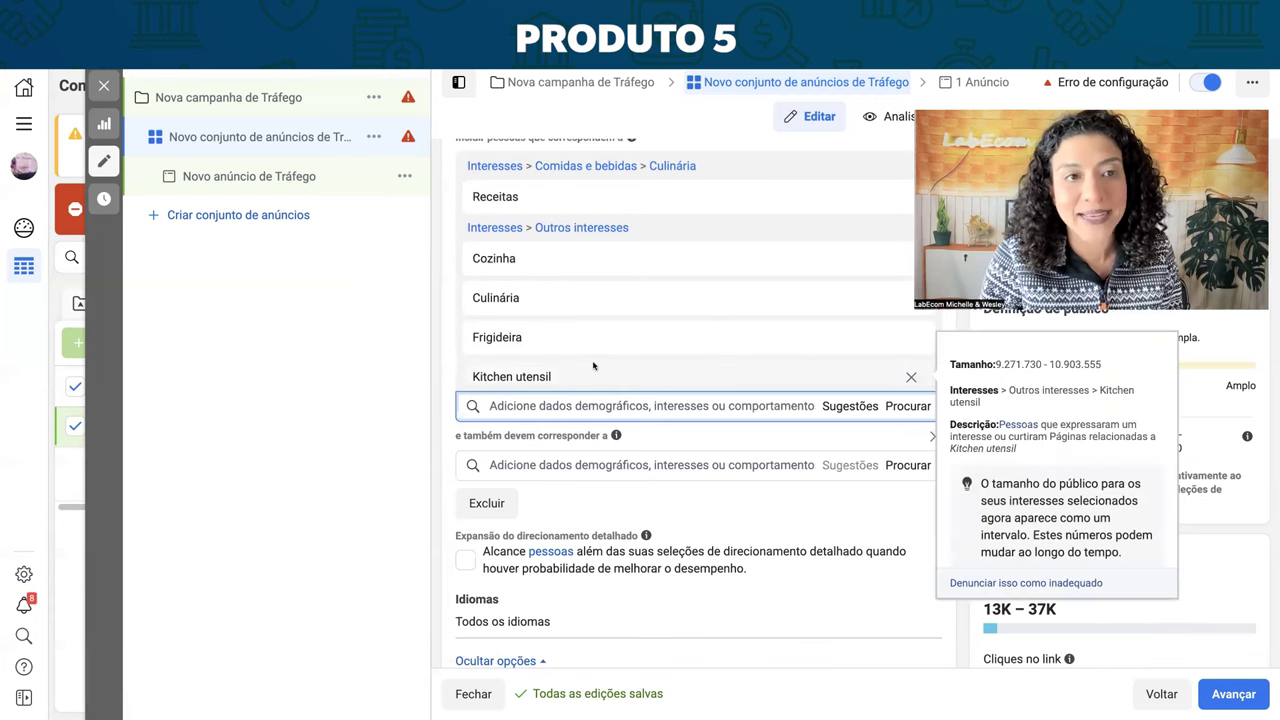
pyautogui.scroll(1, 610, 358)
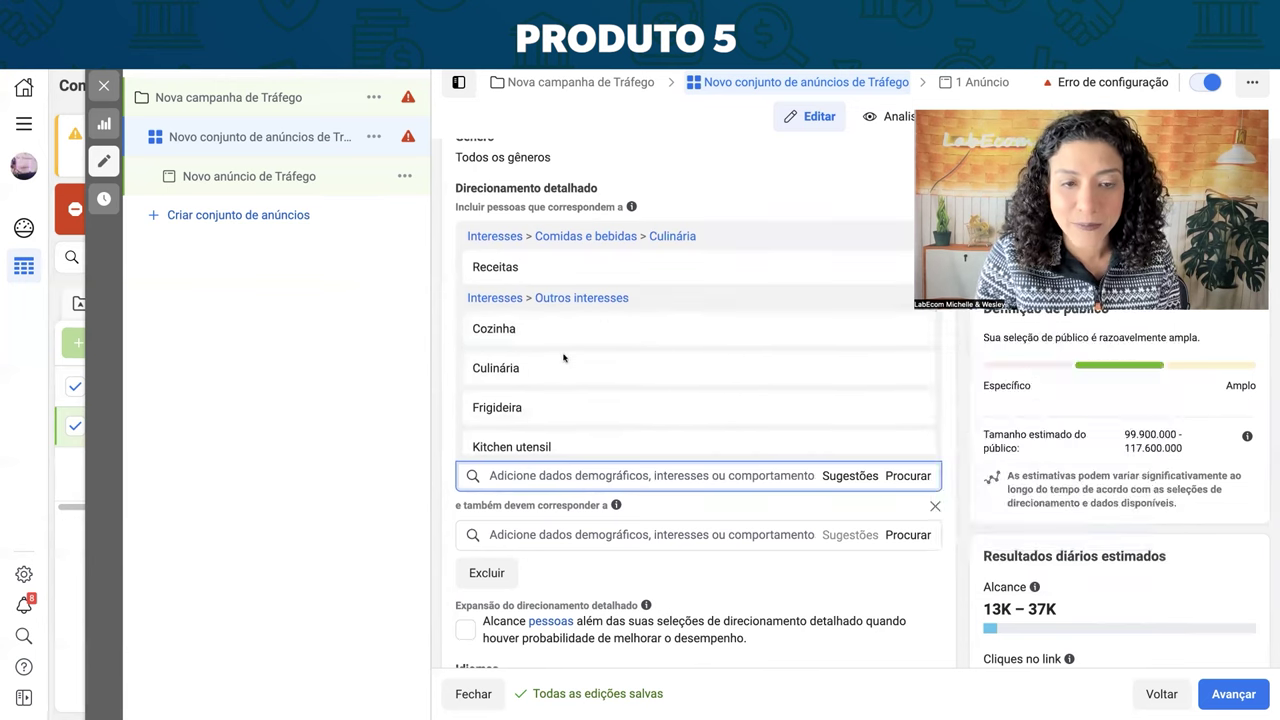
pyautogui.scroll(-2, 563, 300)
pyautogui.scroll(2, 571, 369)
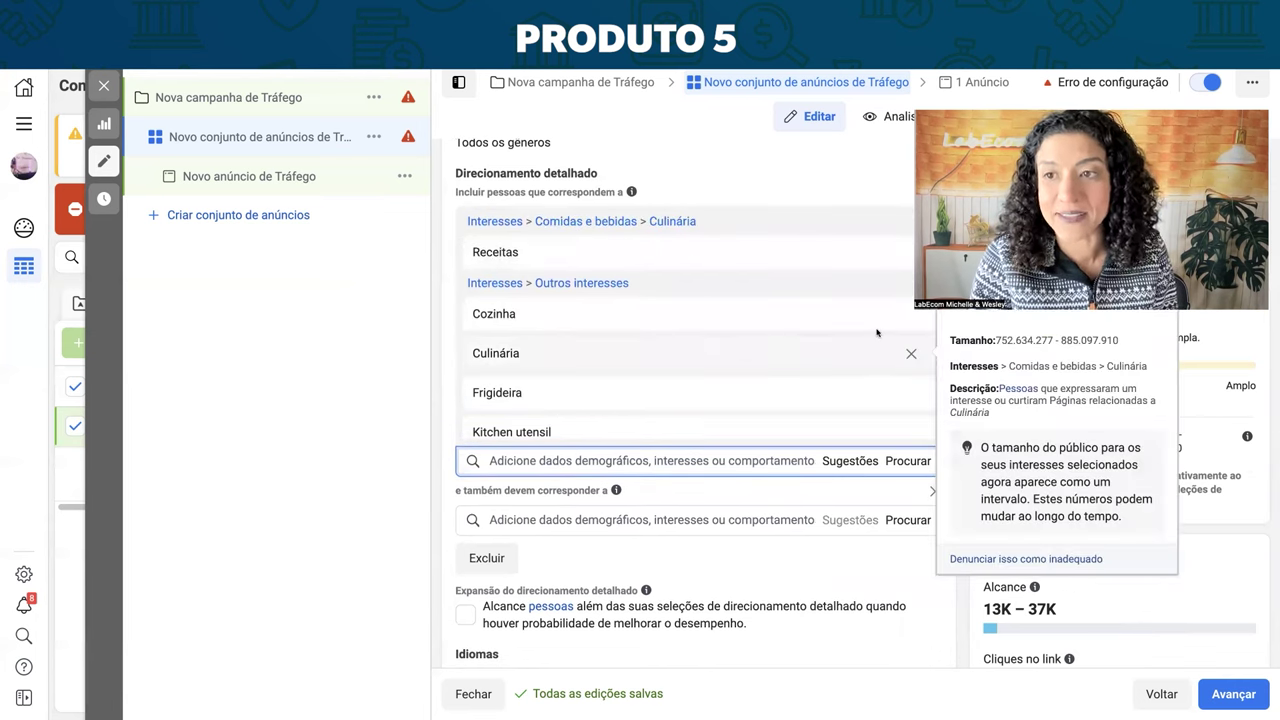
pyautogui.moveTo(851, 394)
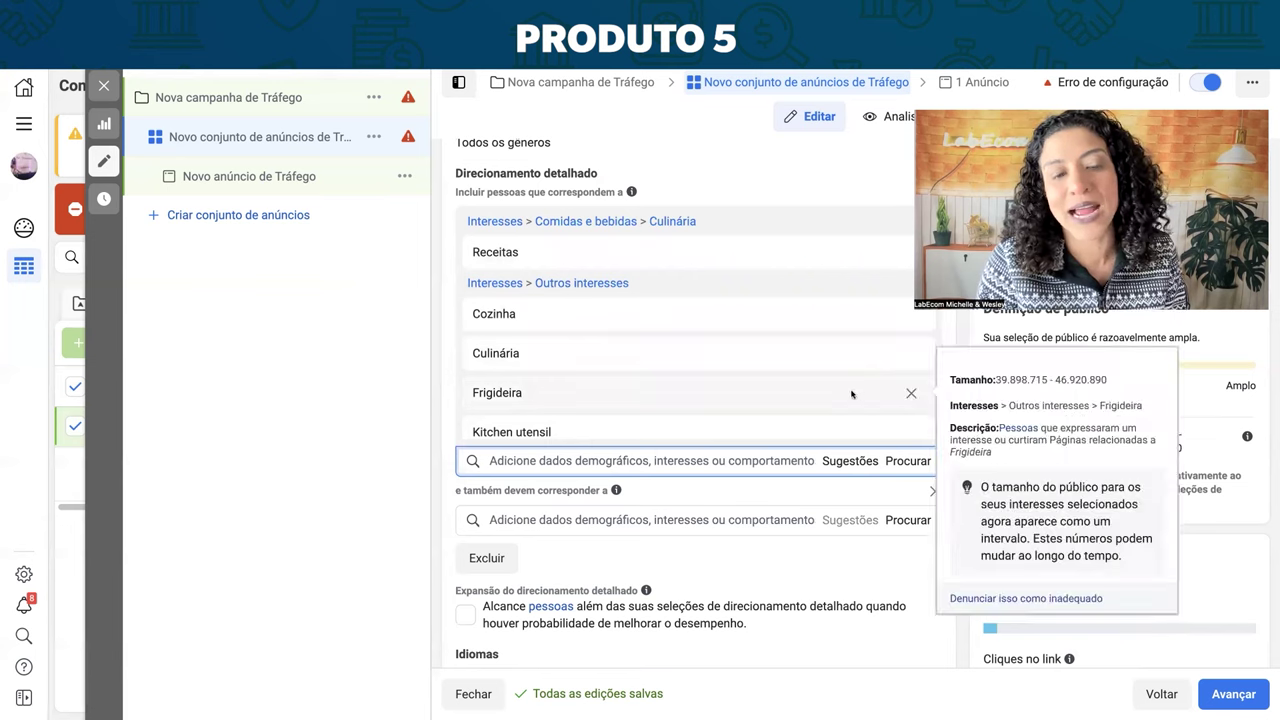
# Restrict the ad set's audience to women (Mulheres) with a minimum age of 27
pyautogui.scroll(3, 757, 372)
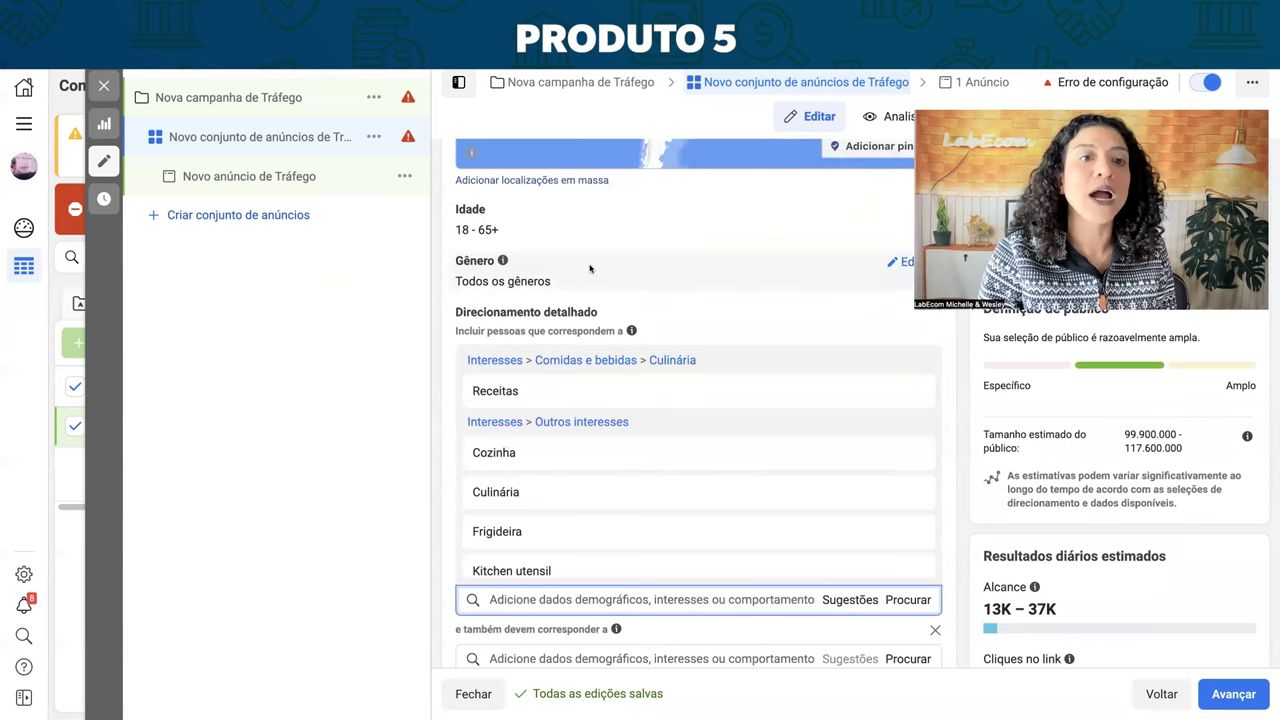
pyautogui.click(903, 263)
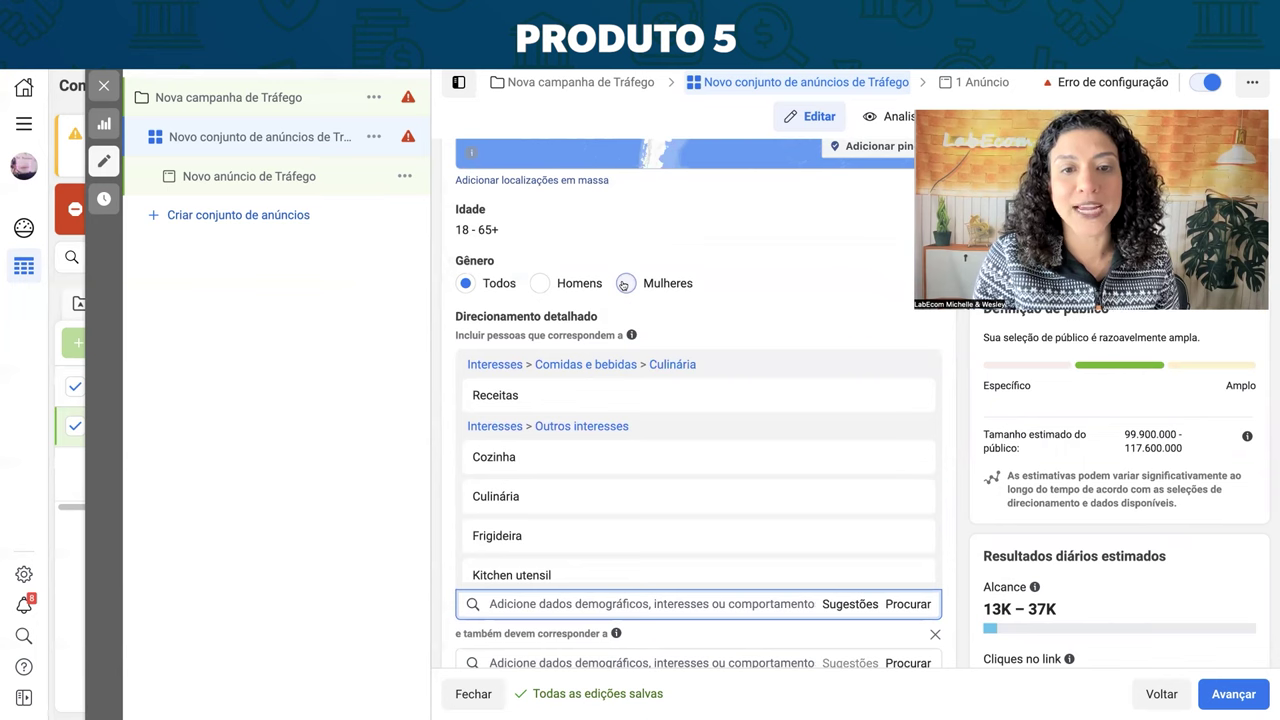
pyautogui.click(623, 284)
pyautogui.click(808, 237)
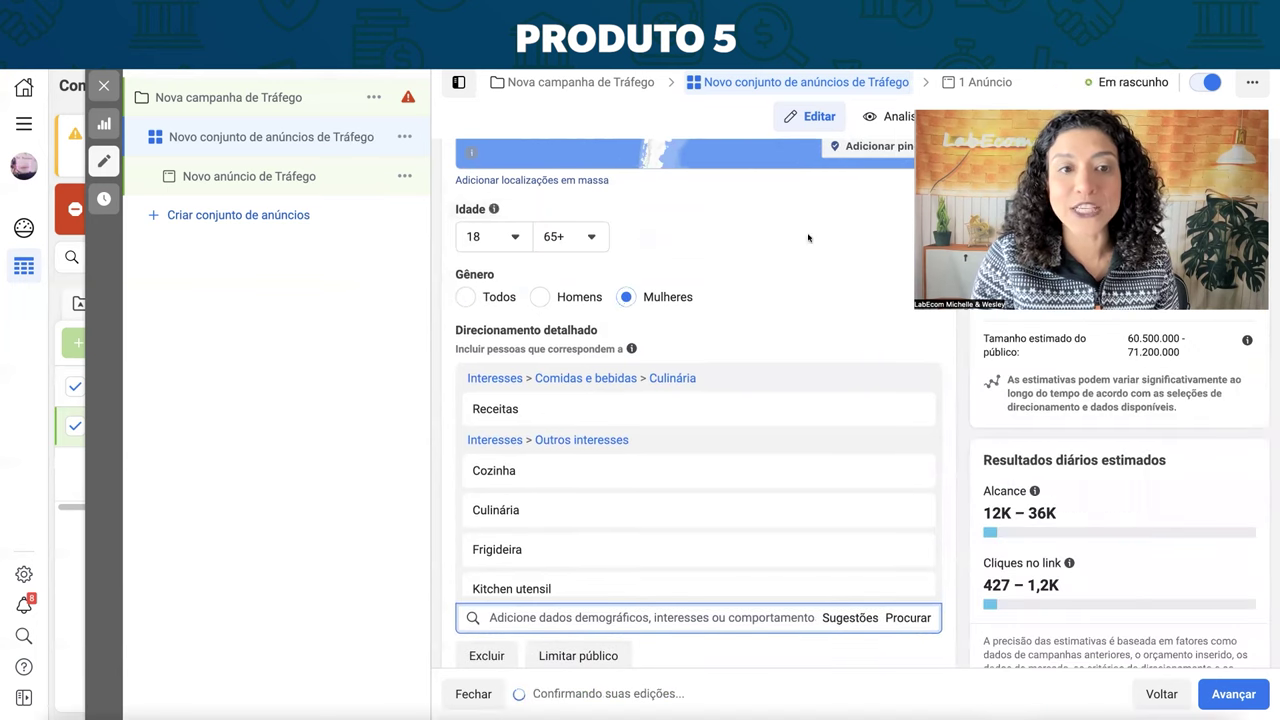
pyautogui.click(513, 238)
pyautogui.scroll(-5, 495, 338)
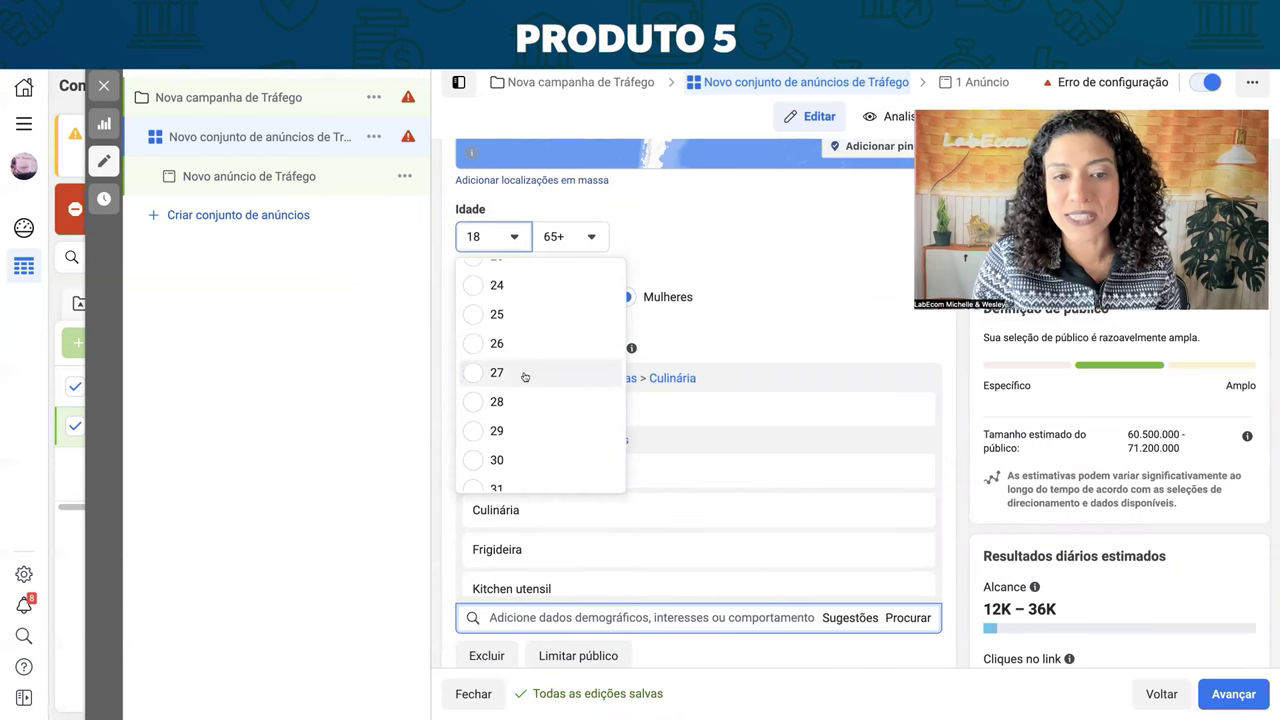
pyautogui.click(524, 374)
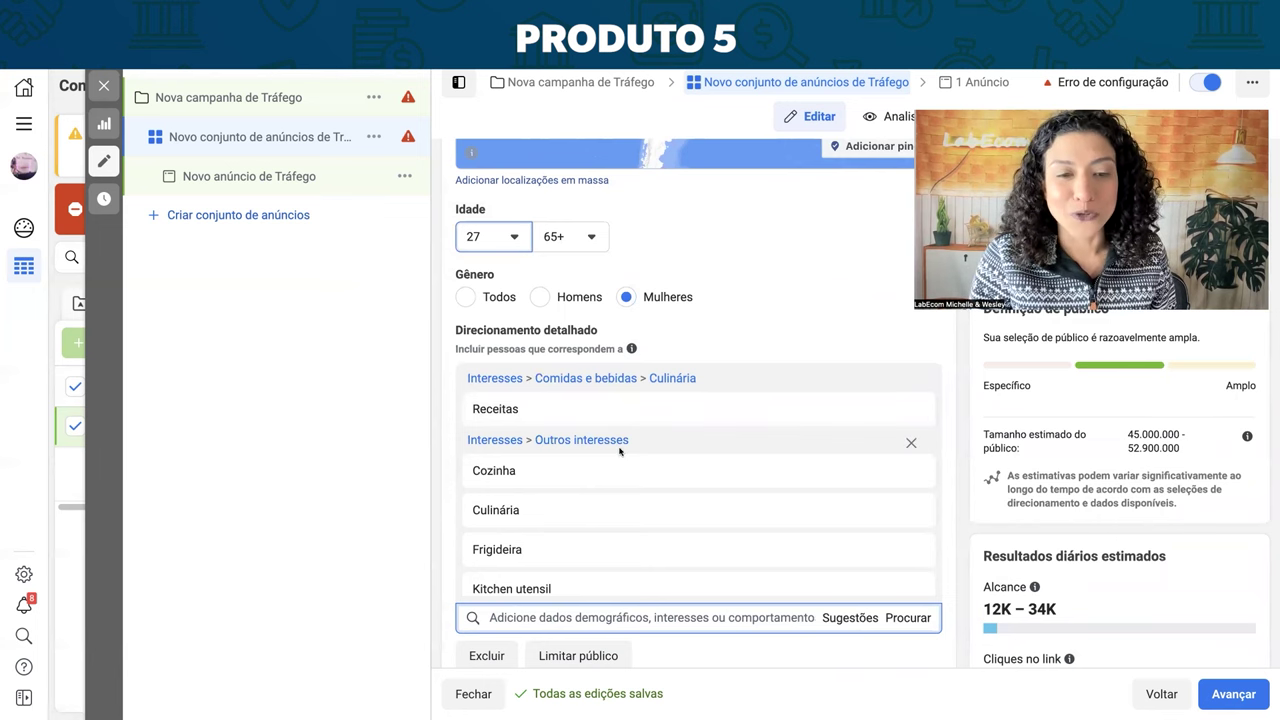
# Review the age, gender and detailed targeting interests of the cooking audience together with its estimated size
pyautogui.scroll(-1, 619, 451)
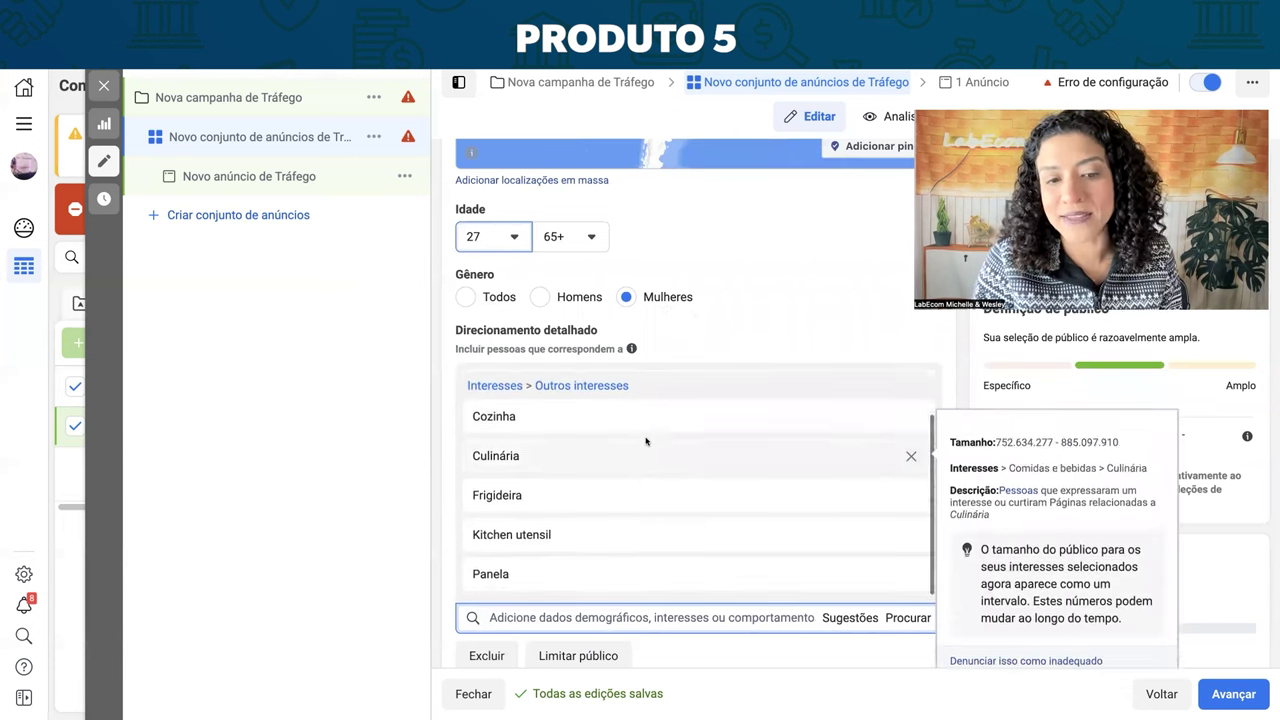
pyautogui.scroll(1, 648, 443)
pyautogui.scroll(1, 734, 411)
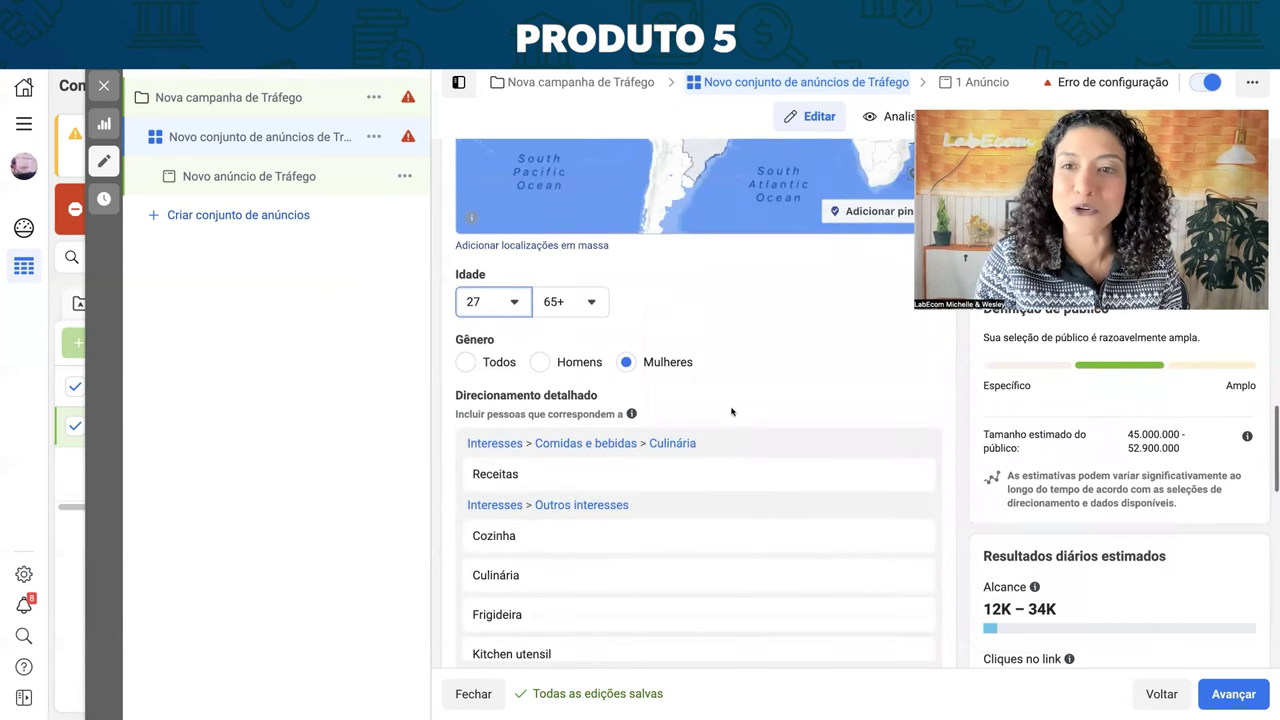
pyautogui.scroll(-2, 731, 411)
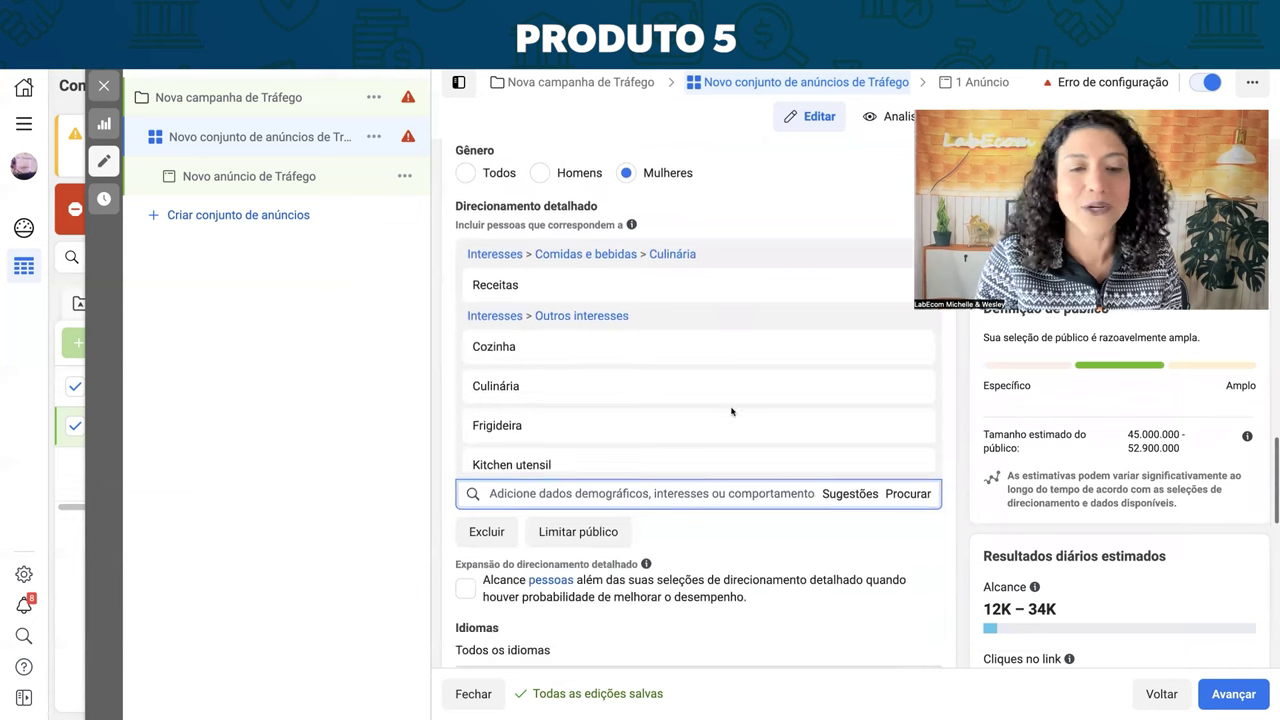
pyautogui.scroll(-1, 700, 490)
pyautogui.scroll(1, 700, 490)
pyautogui.scroll(1, 759, 274)
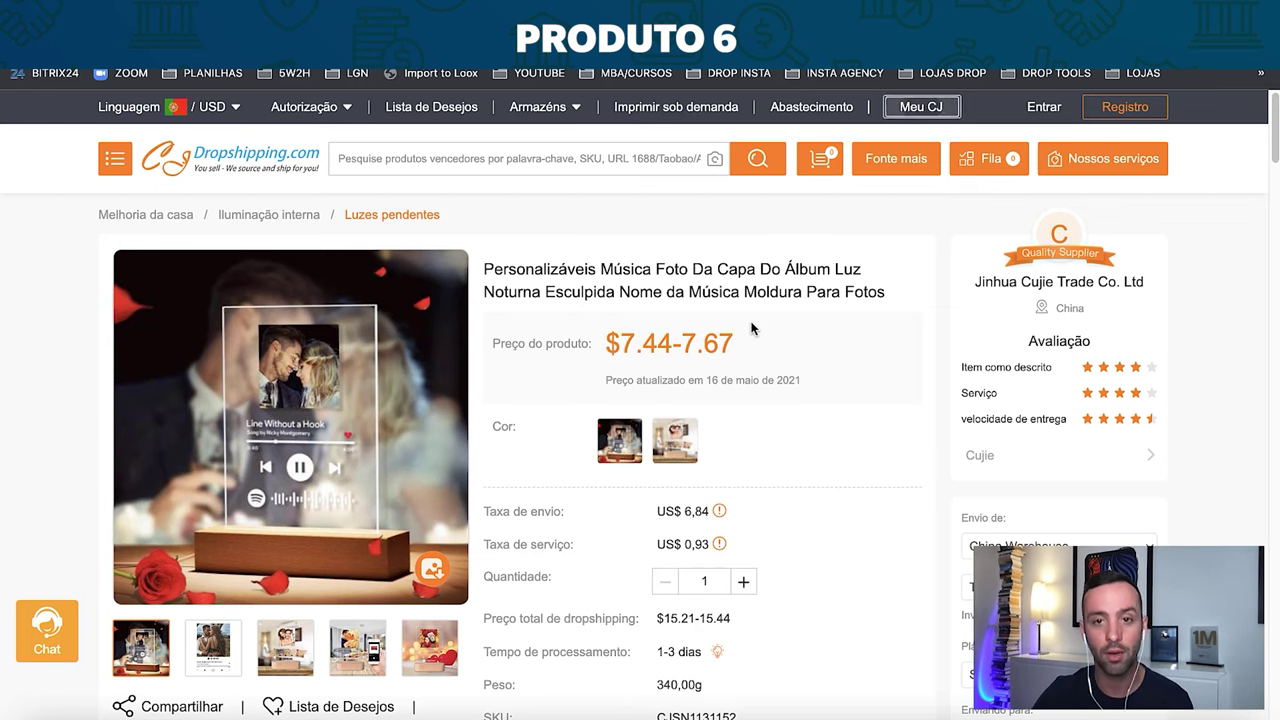
# Review the personalised music photo lamp's price, shipping fee, processing time and description images on the CJ Dropshipping product page
pyautogui.scroll(-2, 752, 329)
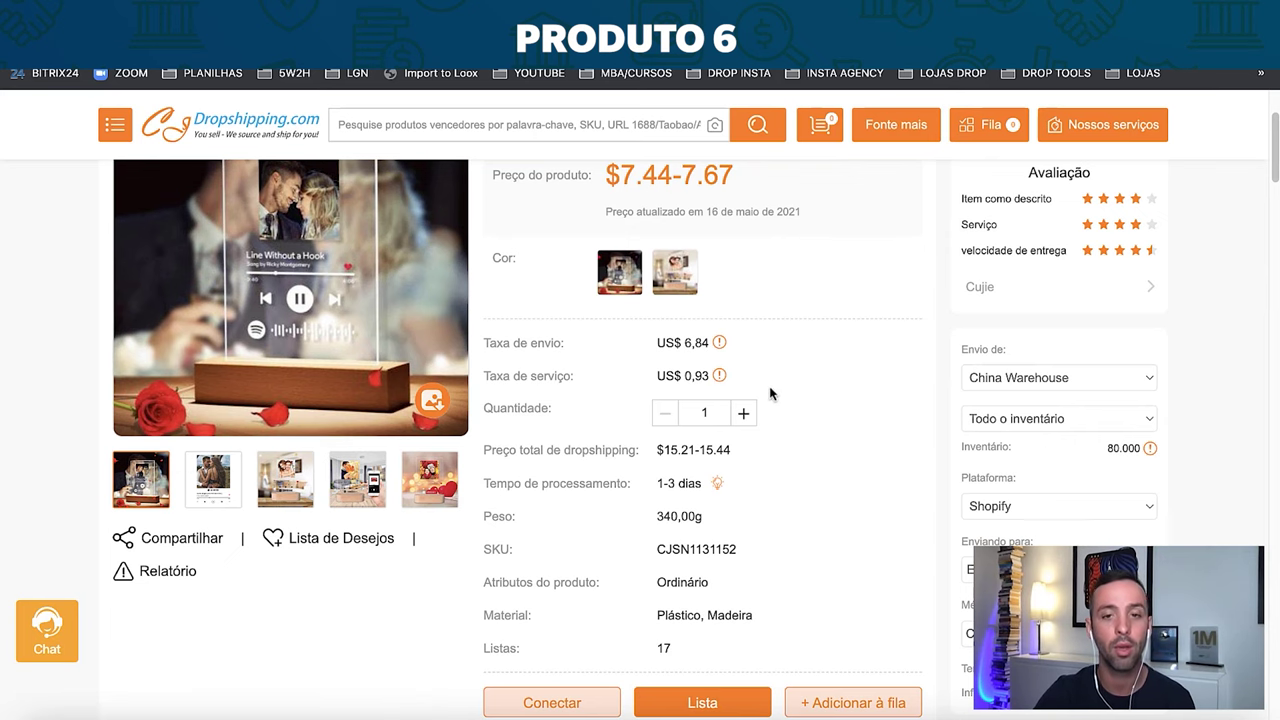
pyautogui.scroll(-10, 714, 490)
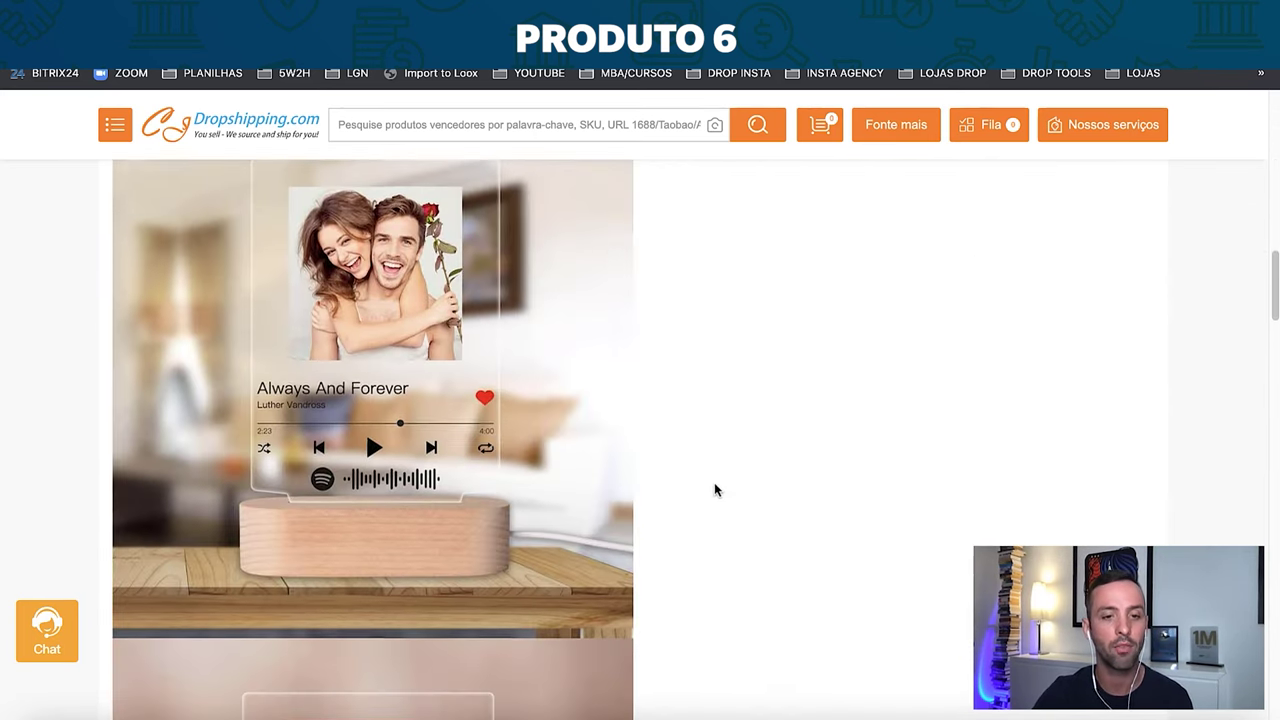
pyautogui.scroll(-2, 714, 484)
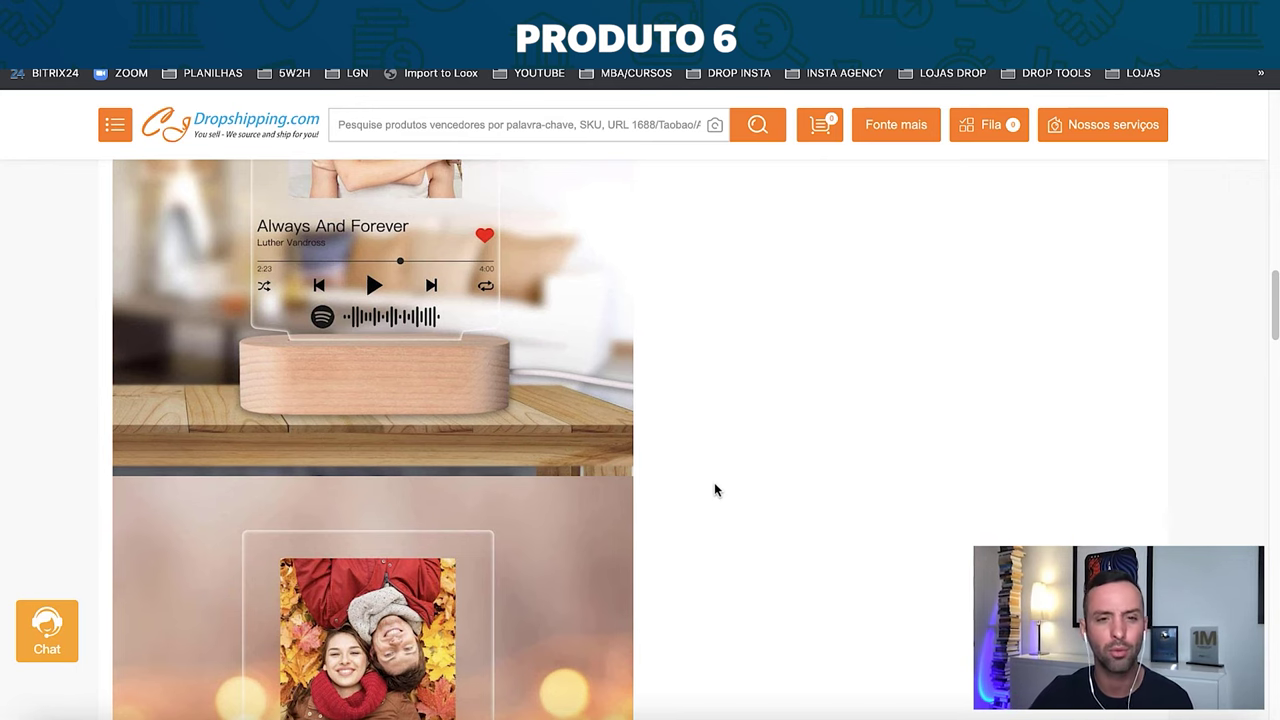
pyautogui.scroll(-8, 714, 490)
pyautogui.scroll(-15, 714, 490)
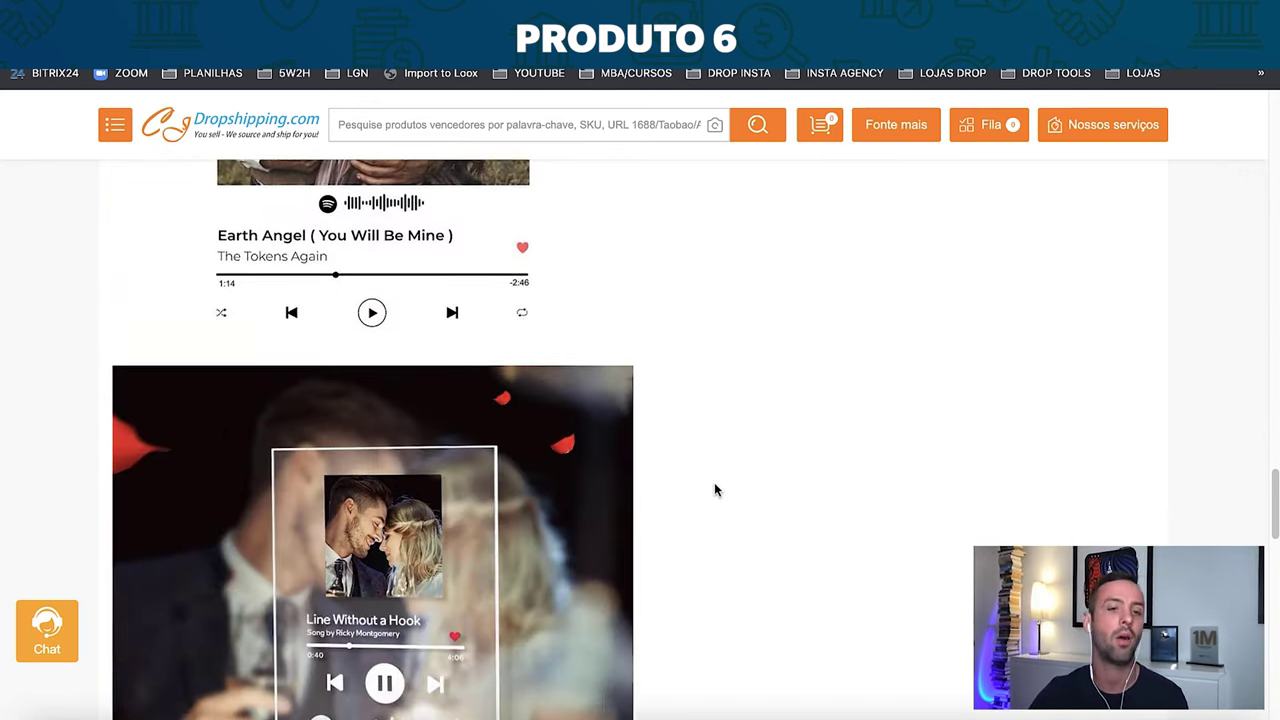
# Look through the recommended products below the music photo lamp listing and return to the lamp's description images
pyautogui.scroll(-2, 714, 489)
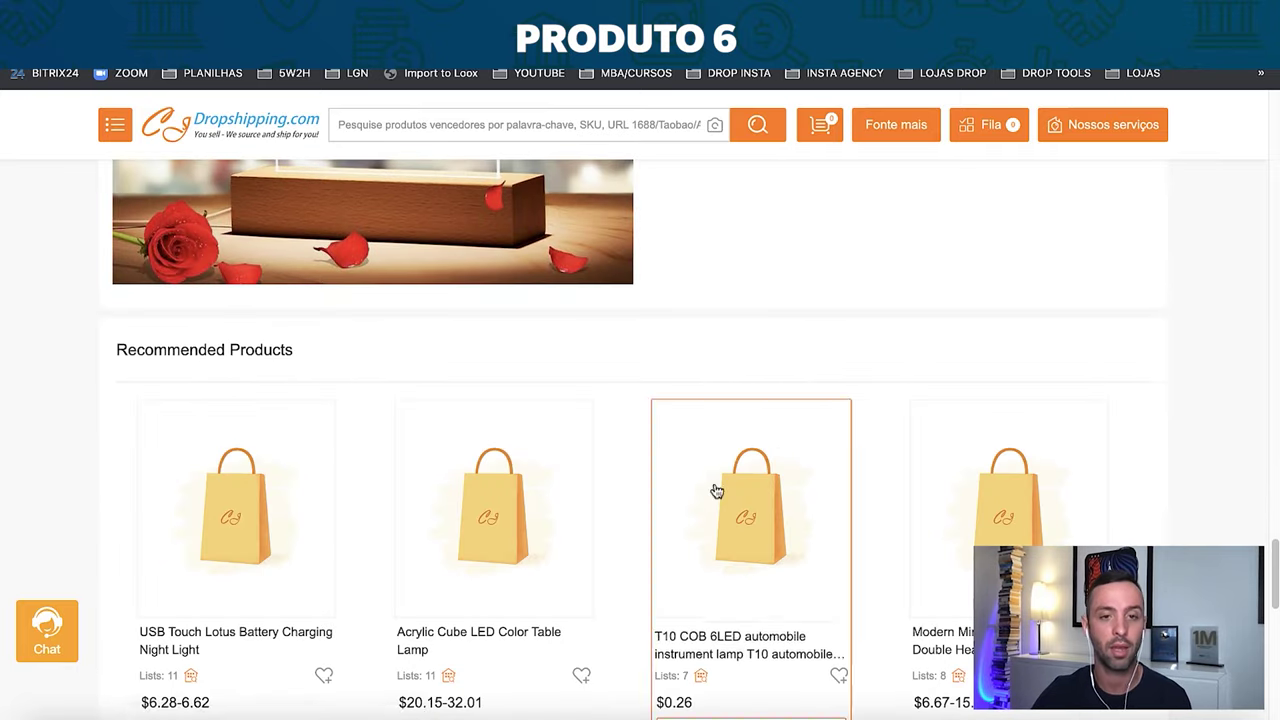
pyautogui.scroll(1, 712, 377)
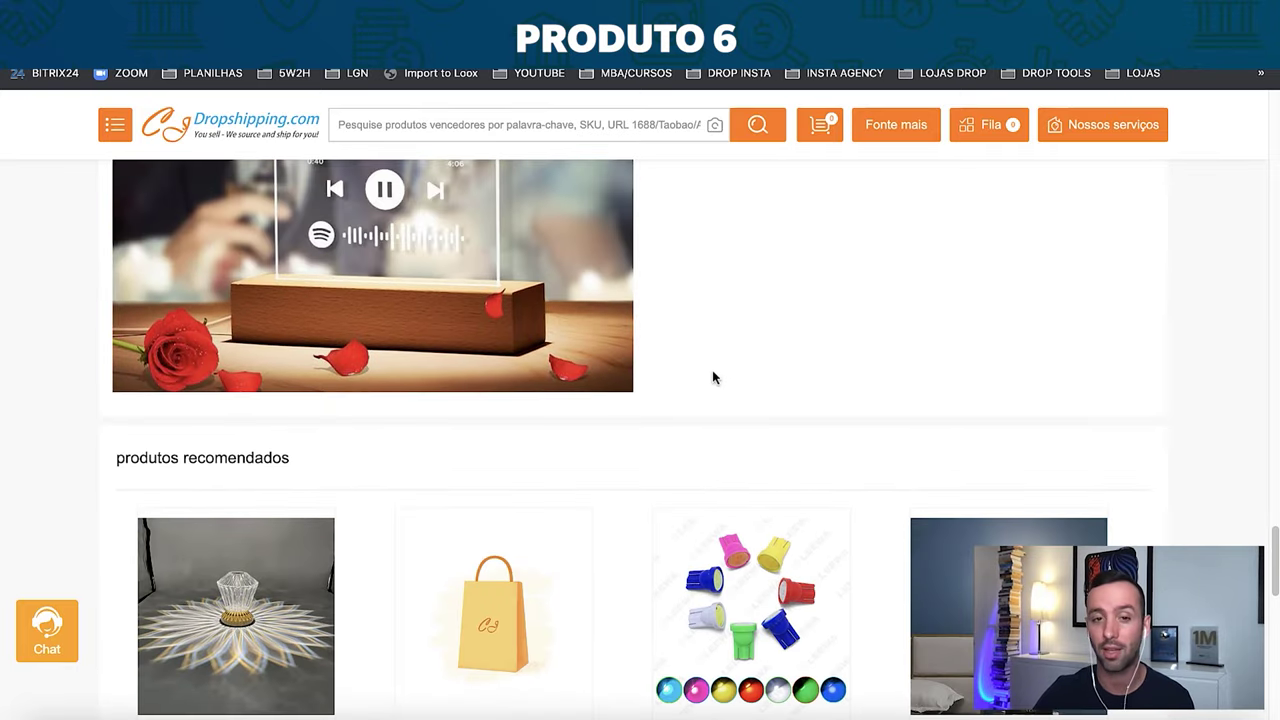
pyautogui.scroll(-1, 712, 377)
pyautogui.scroll(-5, 712, 377)
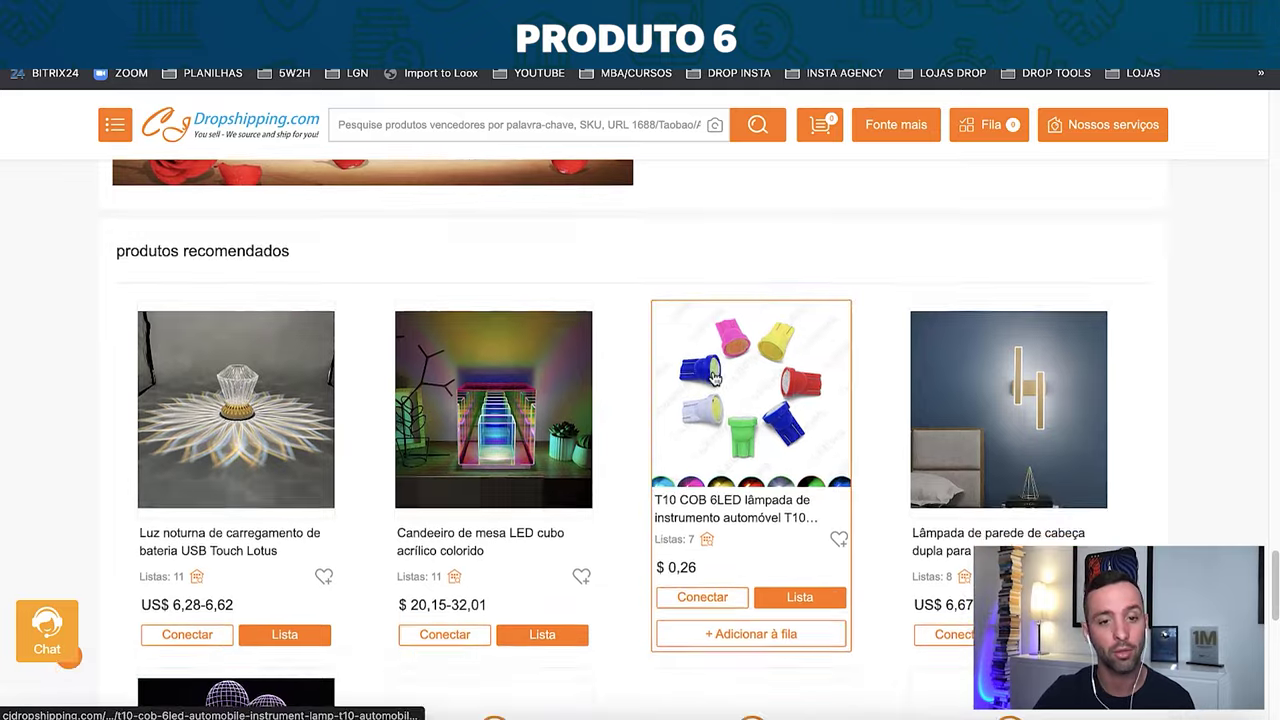
pyautogui.scroll(-3, 712, 374)
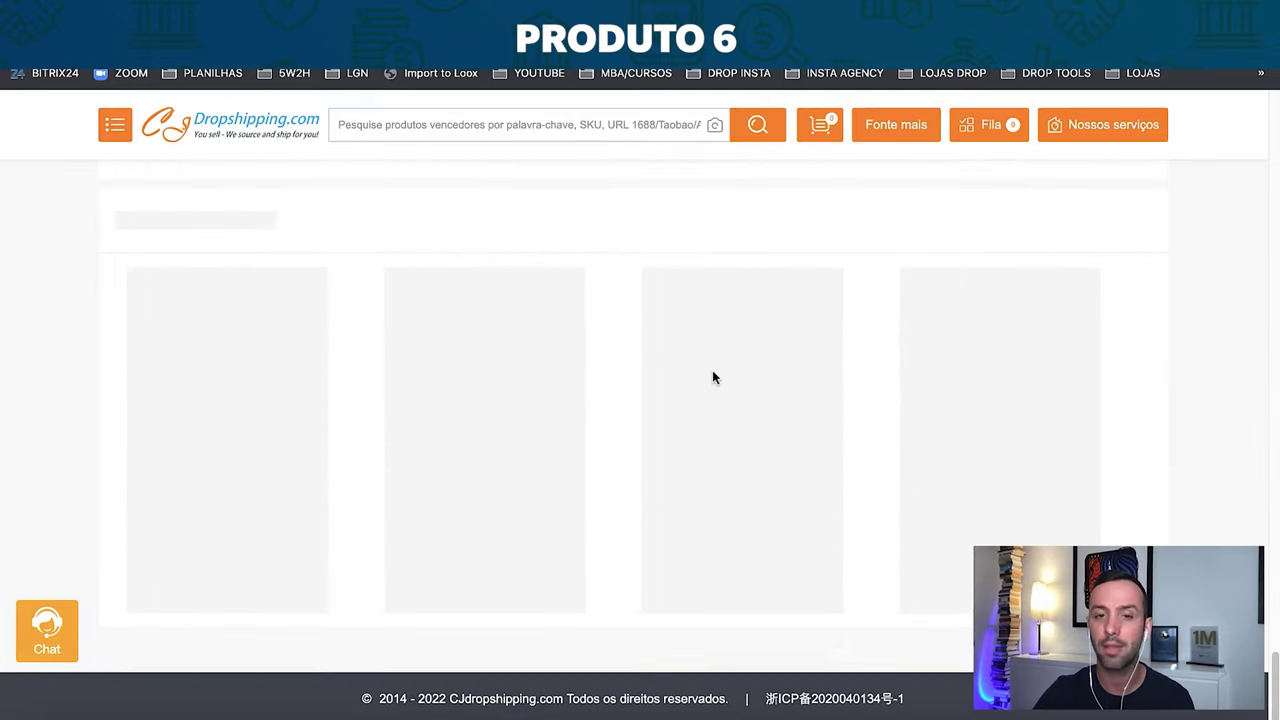
pyautogui.scroll(2, 714, 377)
pyautogui.scroll(15, 712, 375)
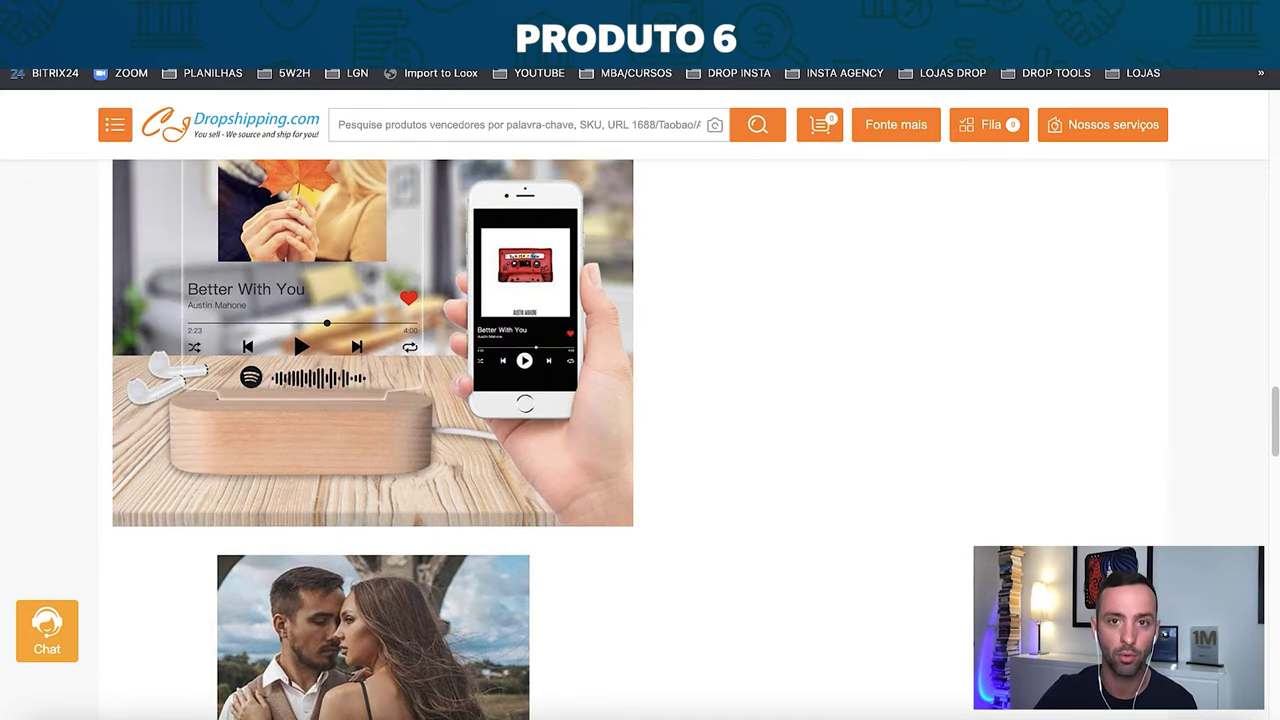
# Switch to the My Spotify Gifts night light page, check its price and shipping options, and dismiss the discount pop-up
pyautogui.hotkey('ctrl', 'Tab')
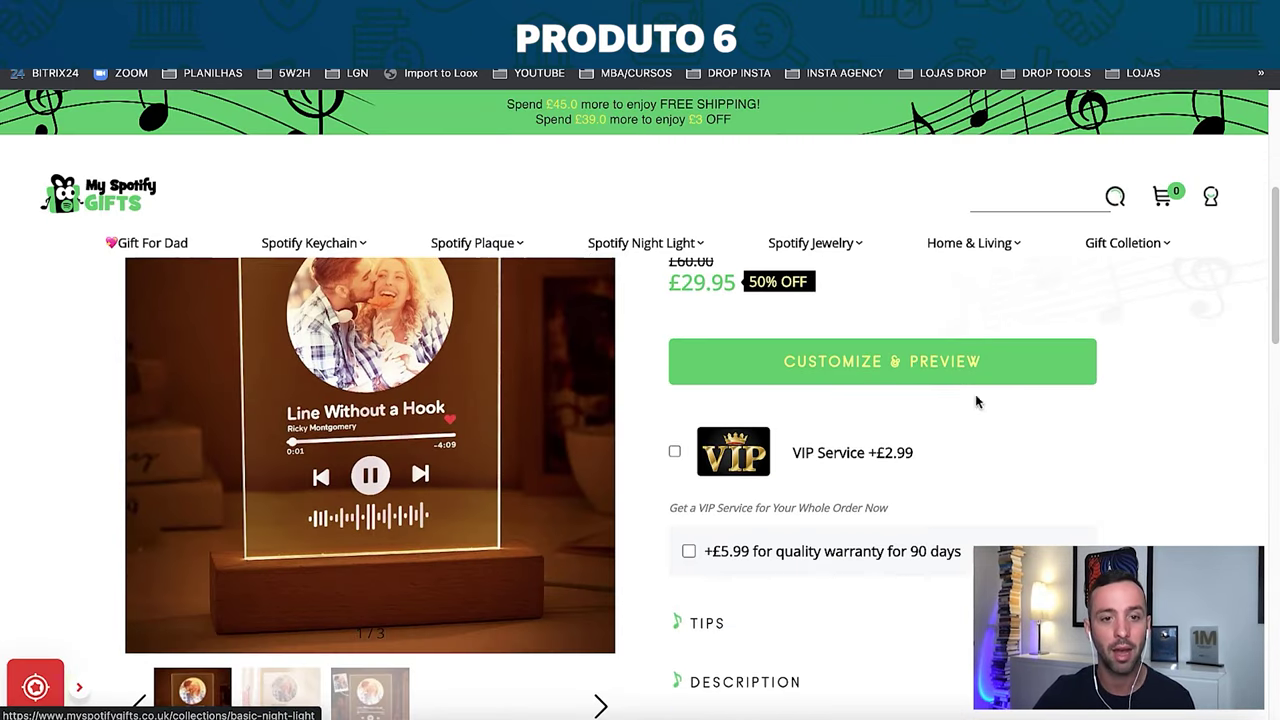
pyautogui.scroll(-10, 826, 462)
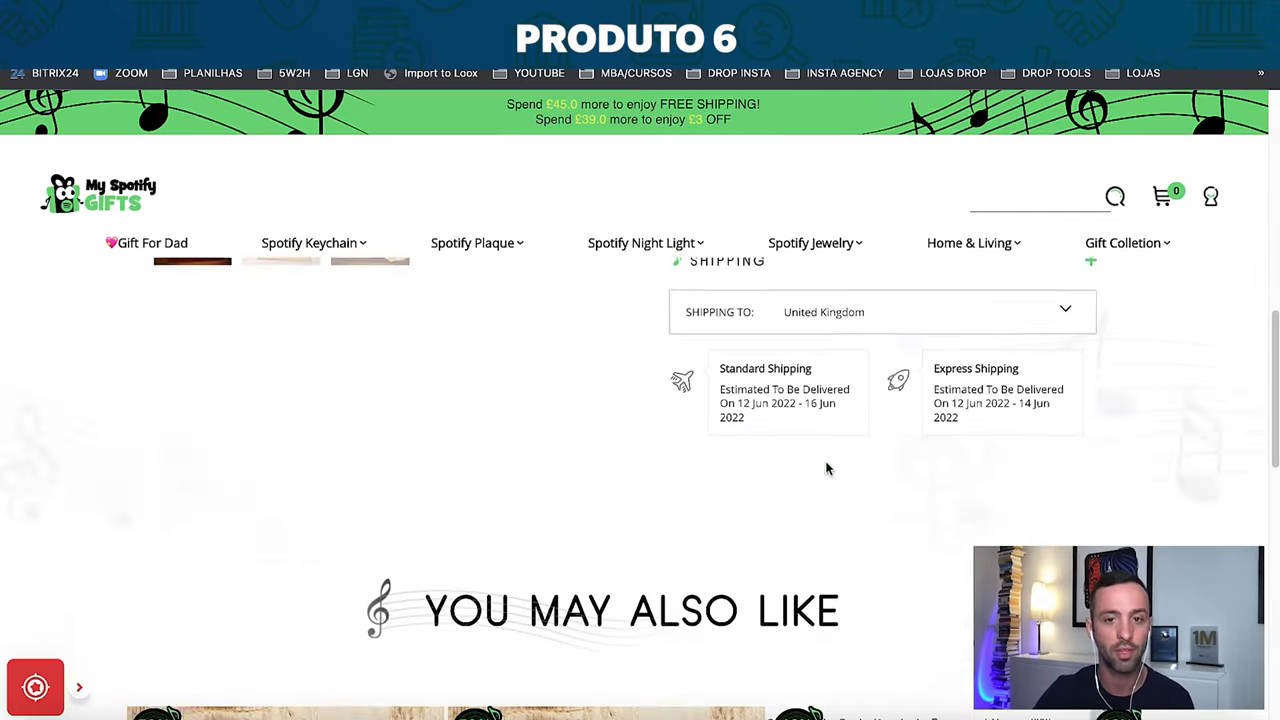
pyautogui.scroll(8, 826, 462)
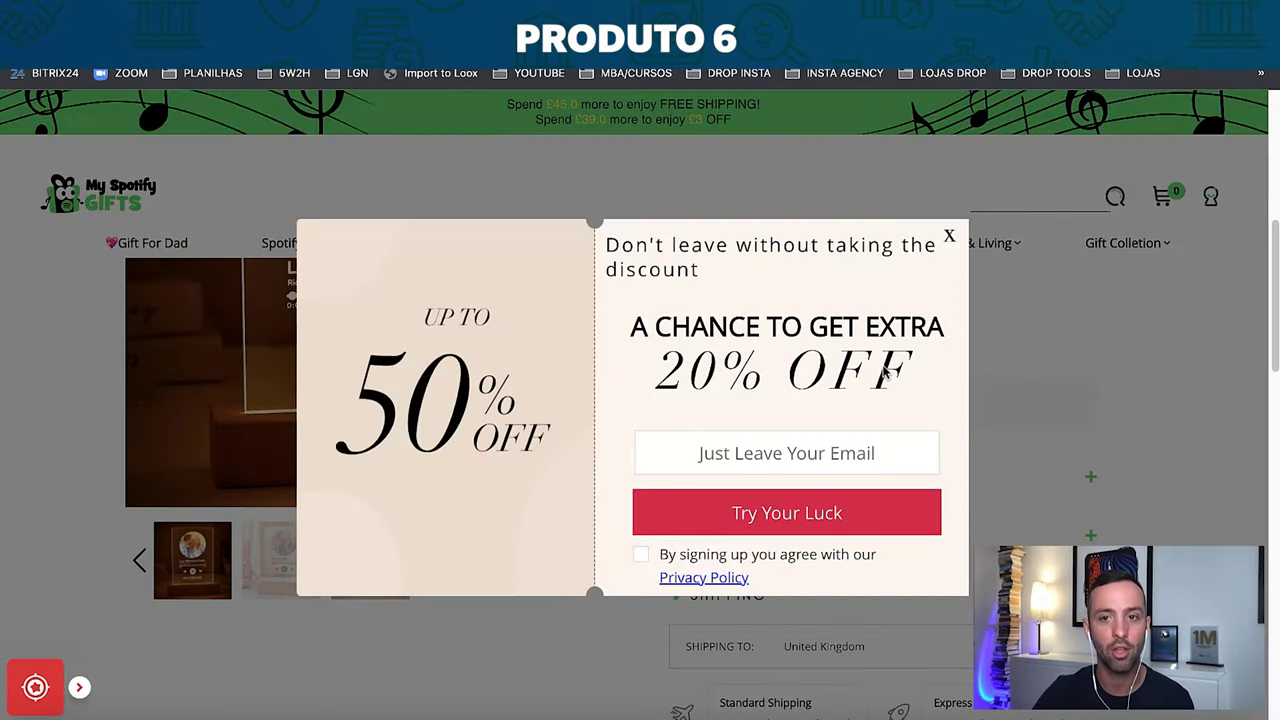
pyautogui.click(948, 236)
# Expand the Description and Tips sections of the Spotify night light and review them with the product offer
pyautogui.click(832, 537)
pyautogui.scroll(-3, 1003, 545)
pyautogui.scroll(2, 1005, 489)
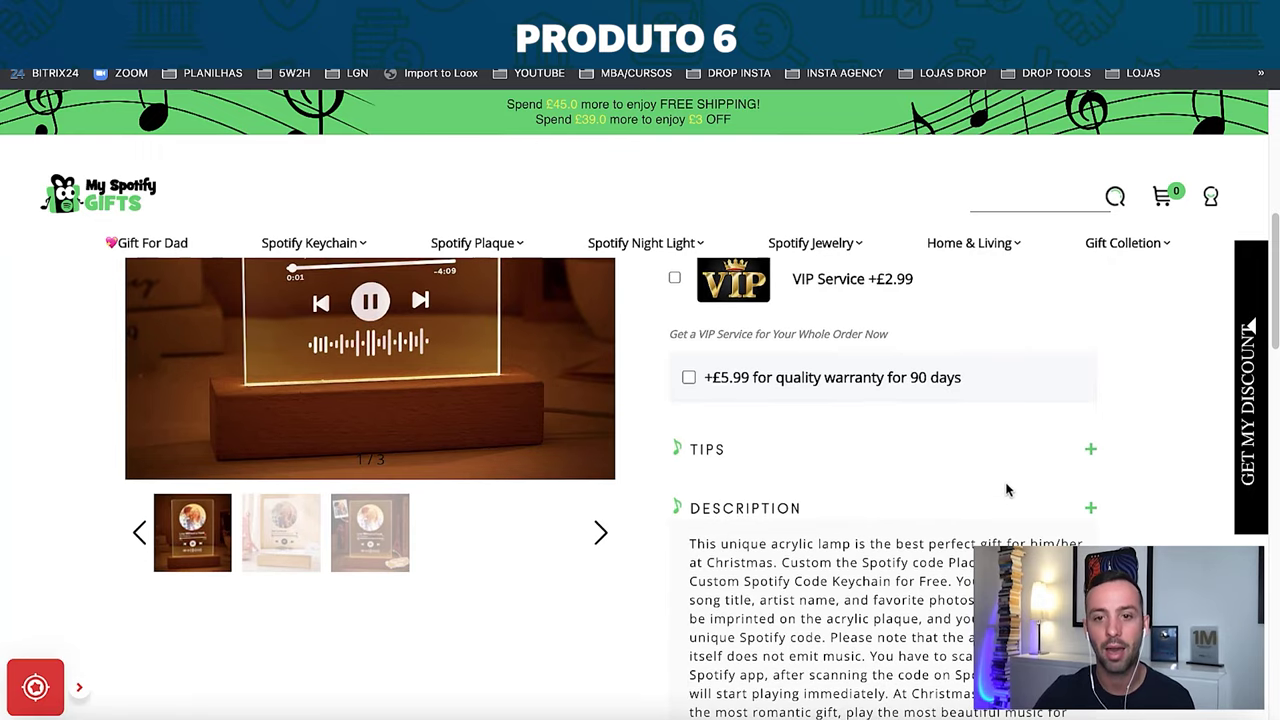
pyautogui.click(1089, 450)
pyautogui.scroll(4, 929, 508)
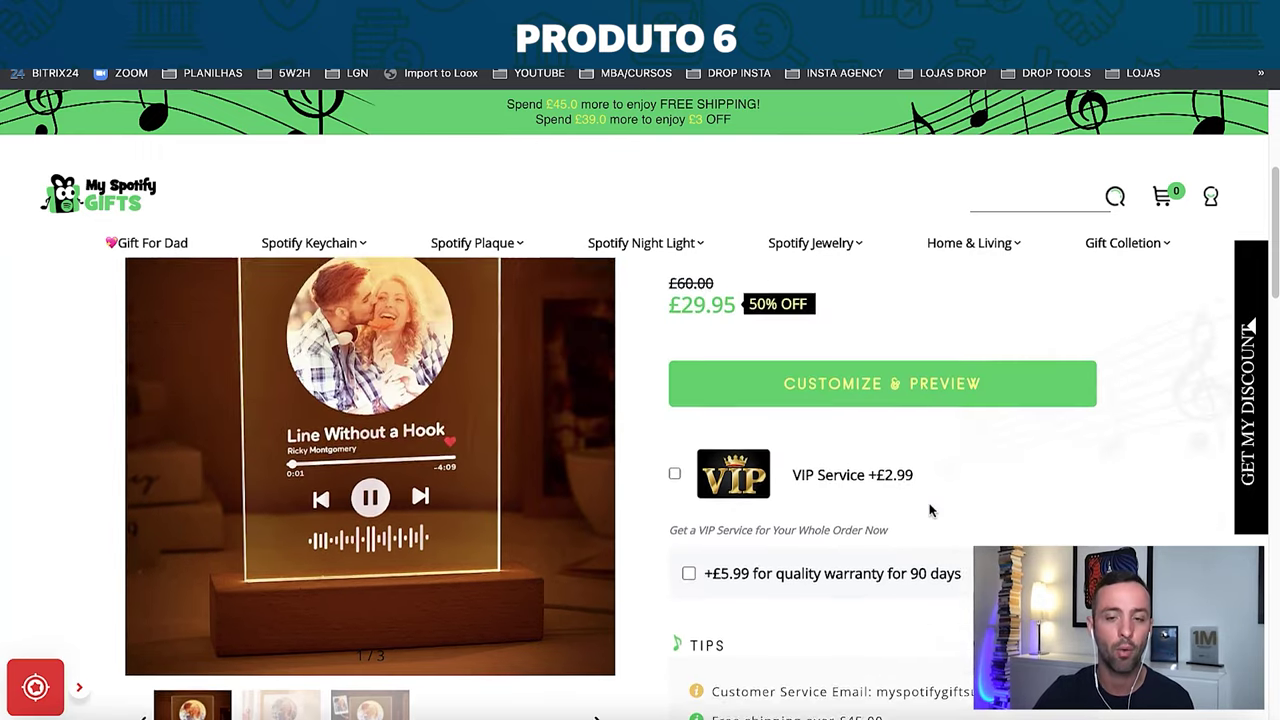
pyautogui.scroll(-3, 557, 566)
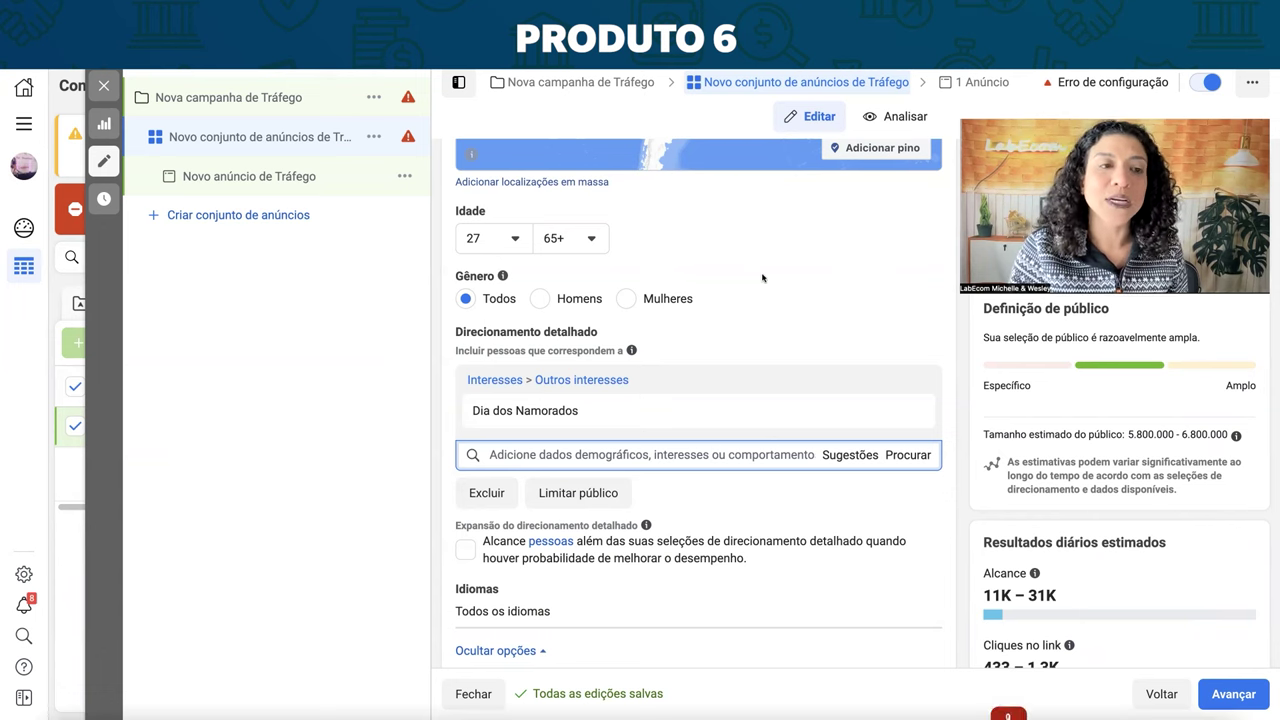
# Check the Dia dos Namorados interest's size and add the suggested Em um relacionamento sério, Noivo and Amor to the ad set's detailed targeting
pyautogui.moveTo(914, 425)
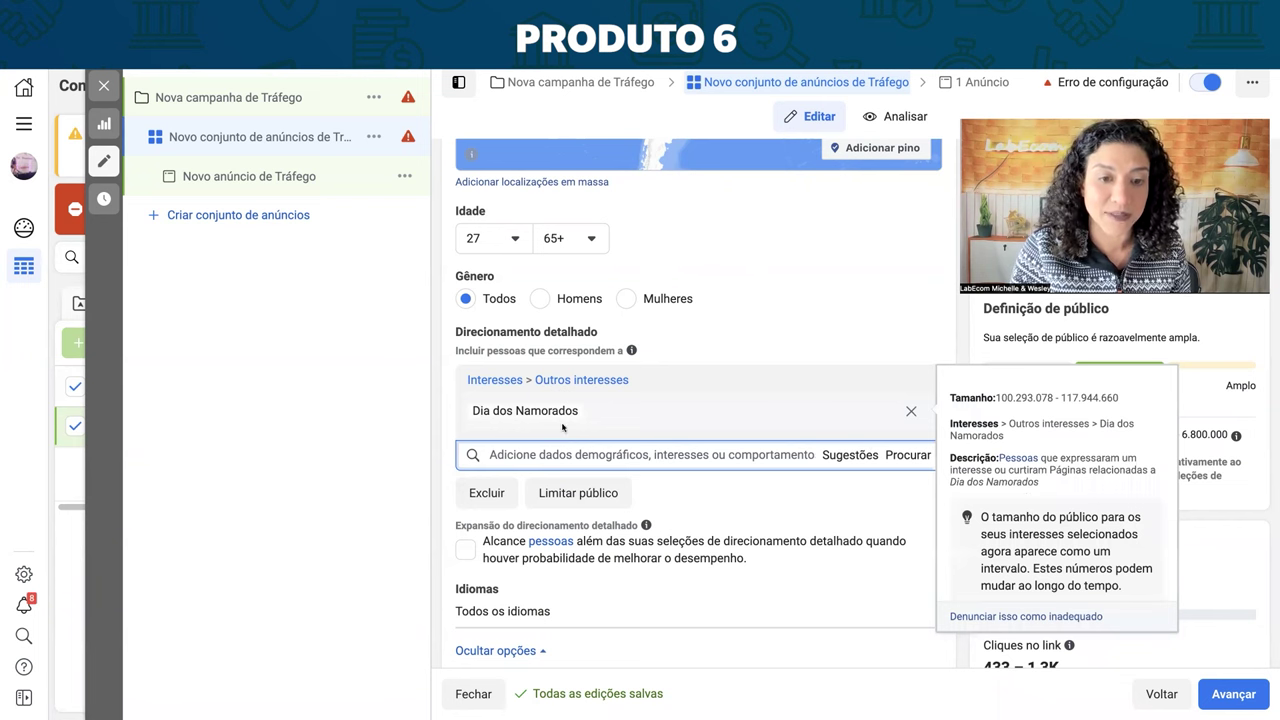
pyautogui.click(838, 457)
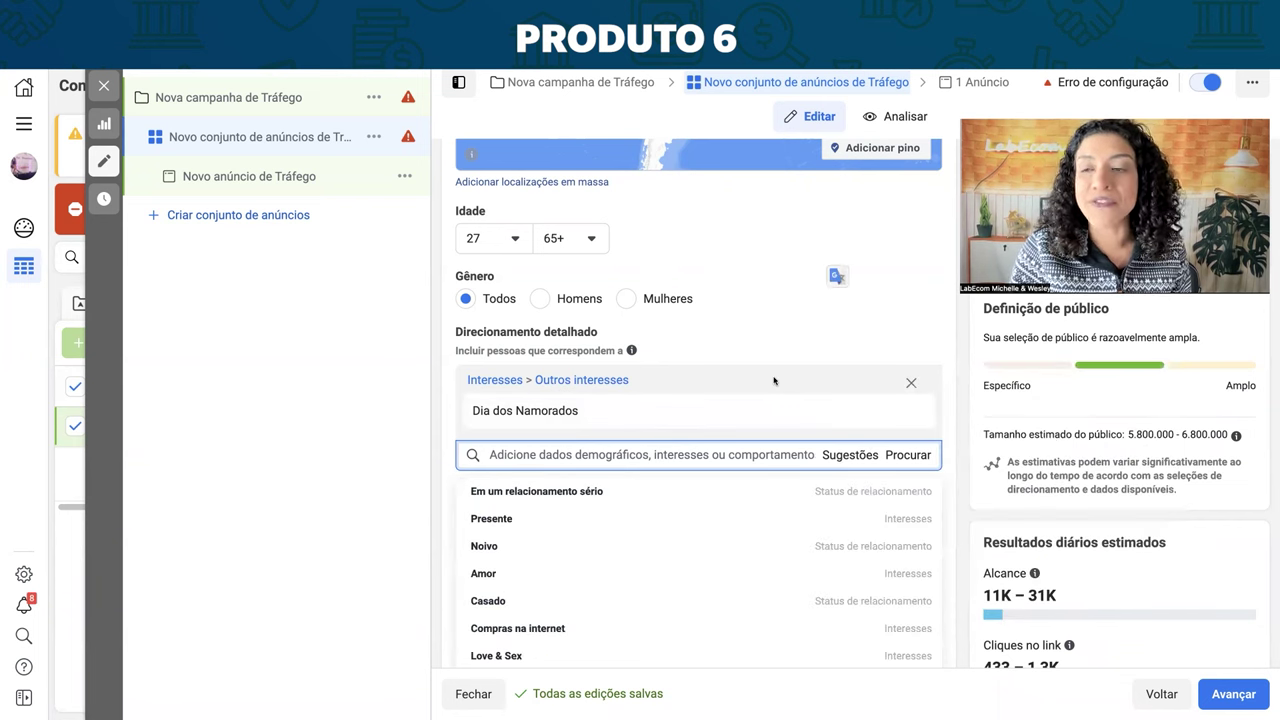
pyautogui.scroll(-1, 775, 375)
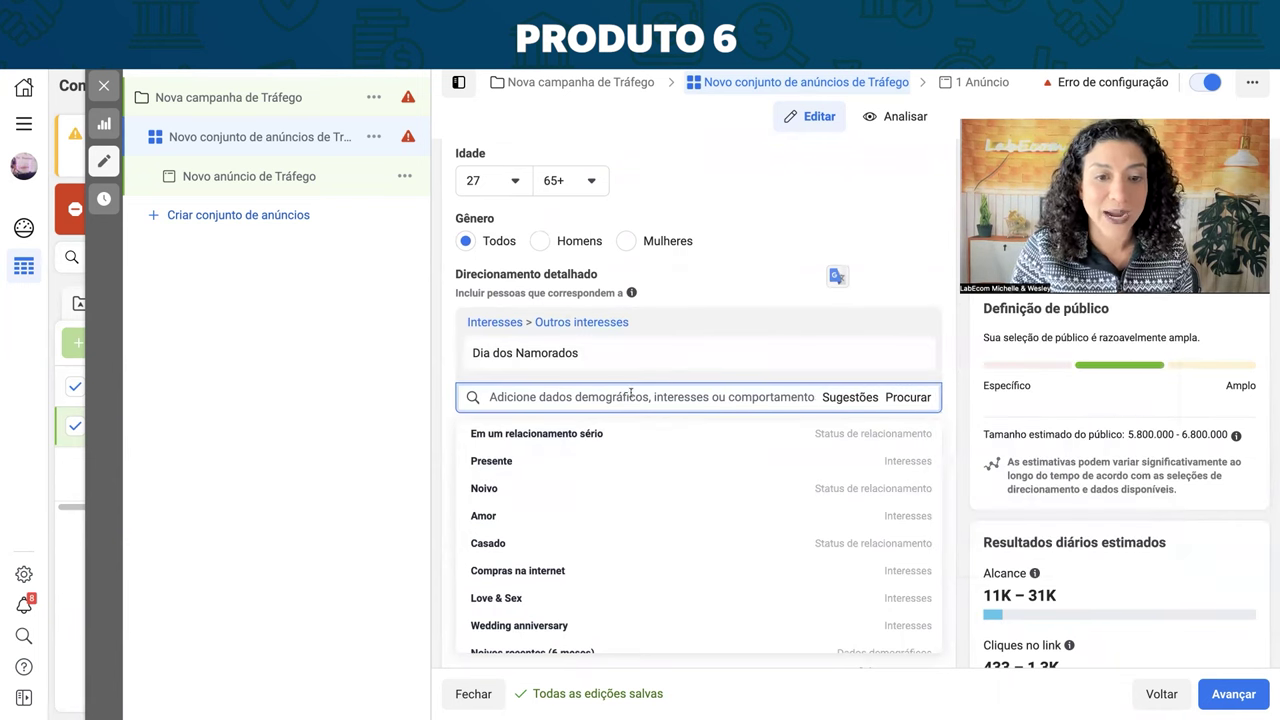
pyautogui.click(557, 434)
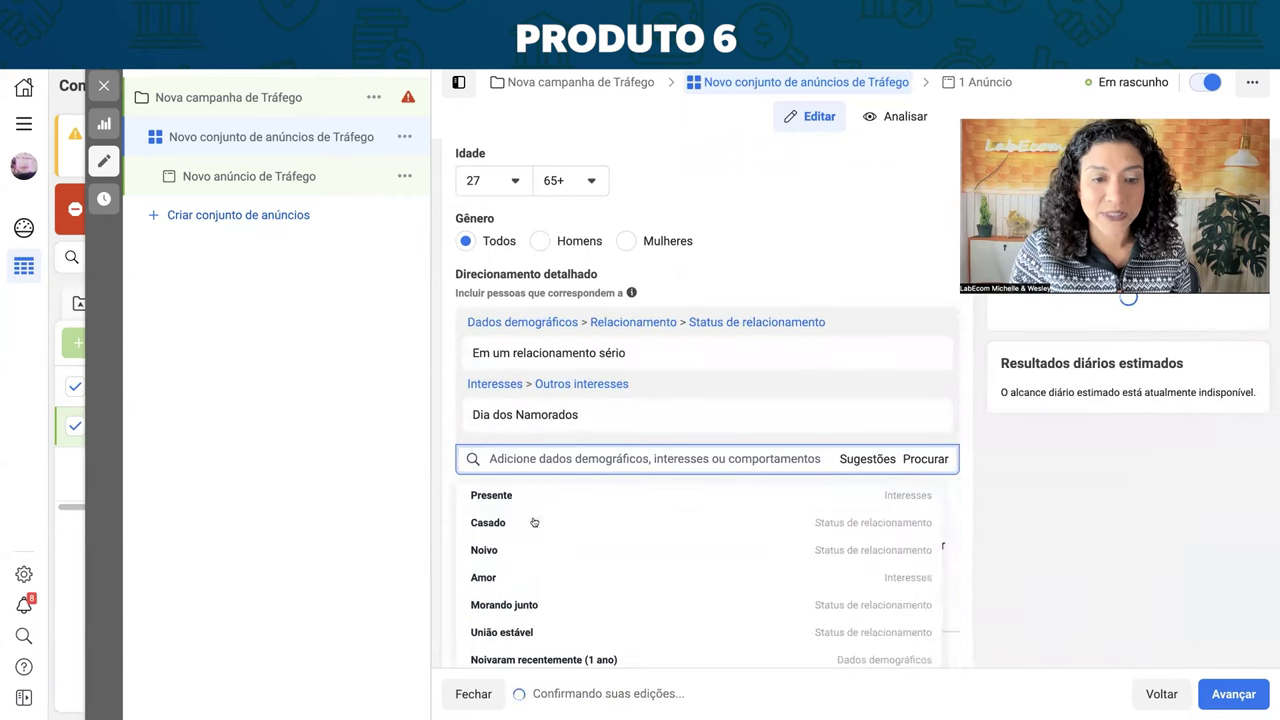
pyautogui.click(529, 552)
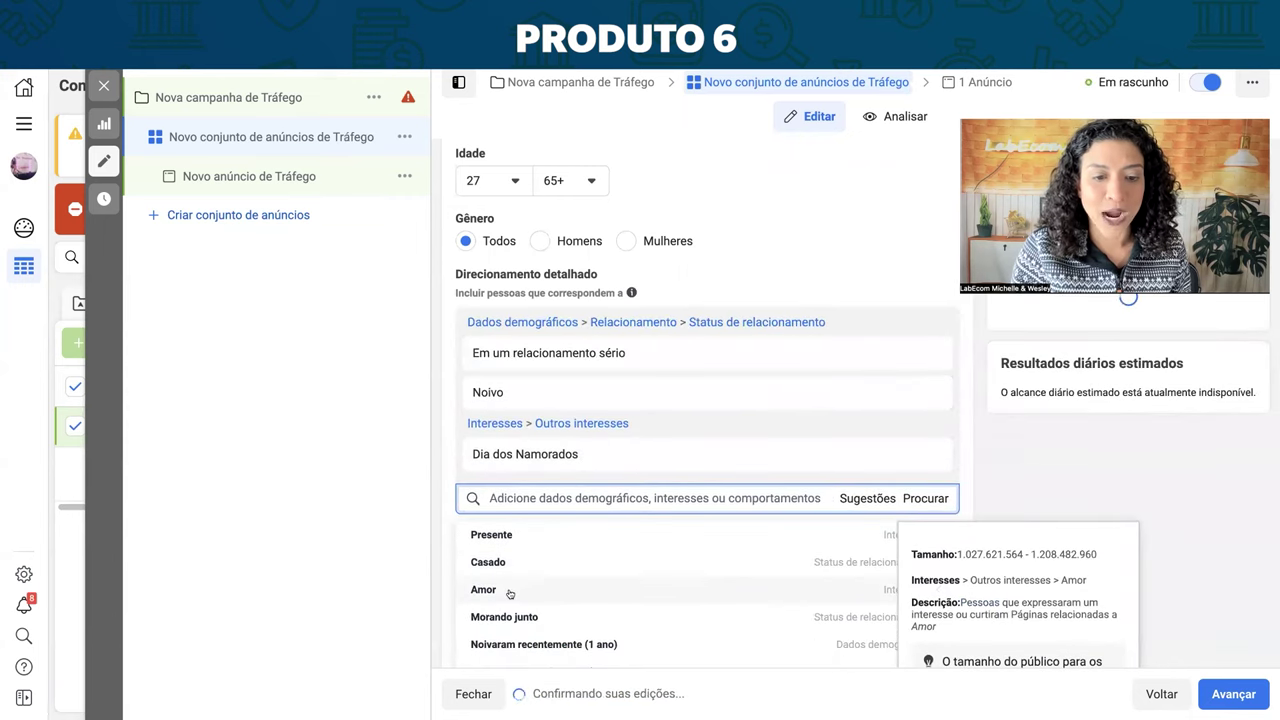
pyautogui.click(505, 590)
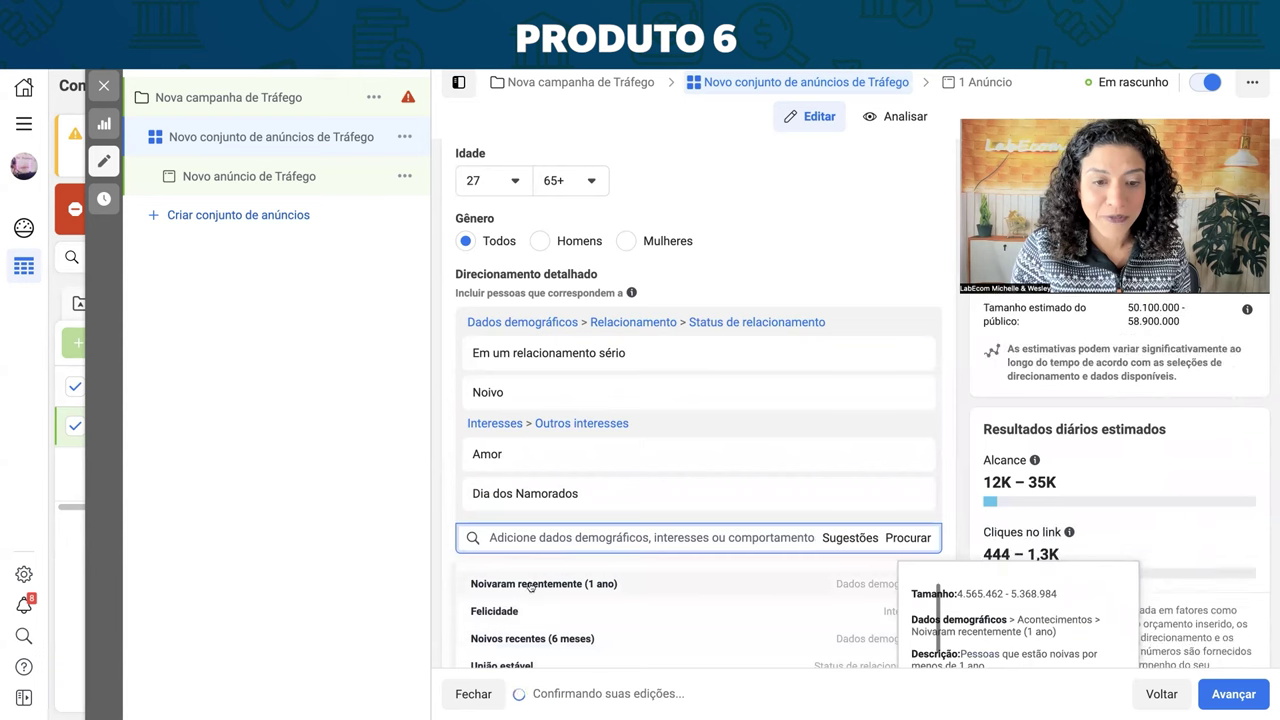
# Add Noivaram recentemente (1 ano), Noivos recentes (6 meses), Casado and Presente to the detailed targeting
pyautogui.click(525, 588)
pyautogui.click(536, 604)
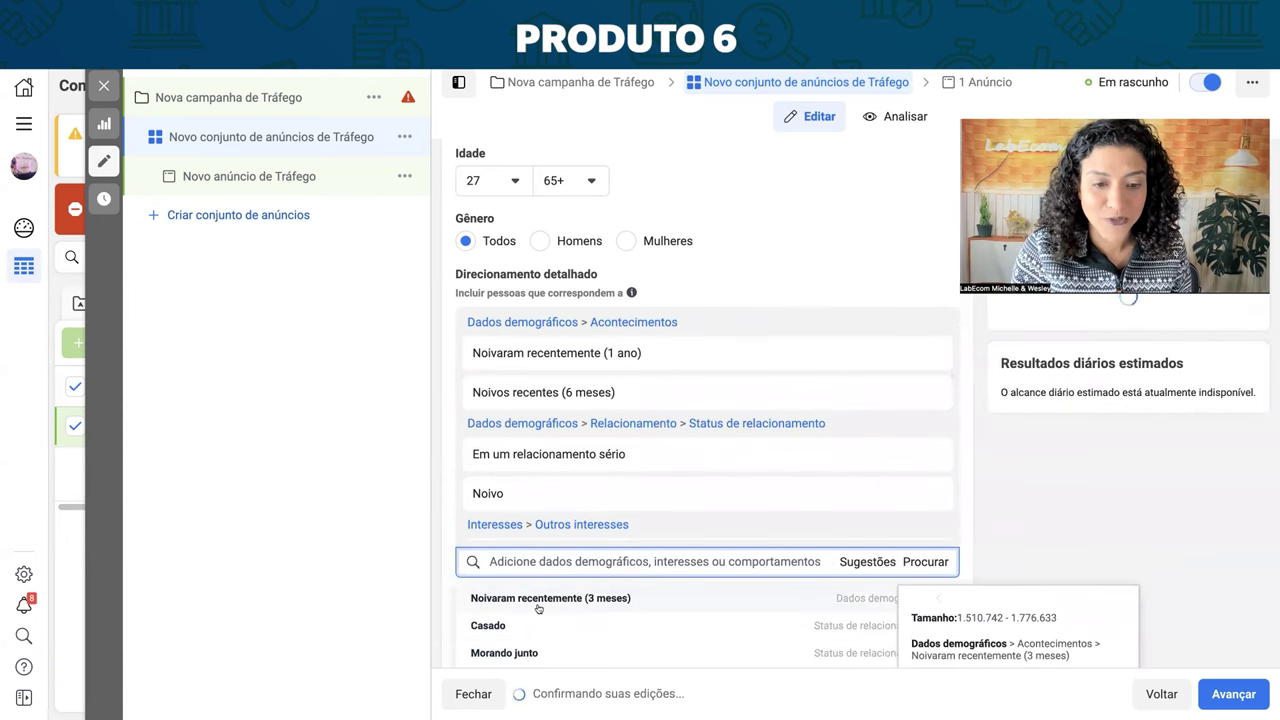
pyautogui.click(526, 625)
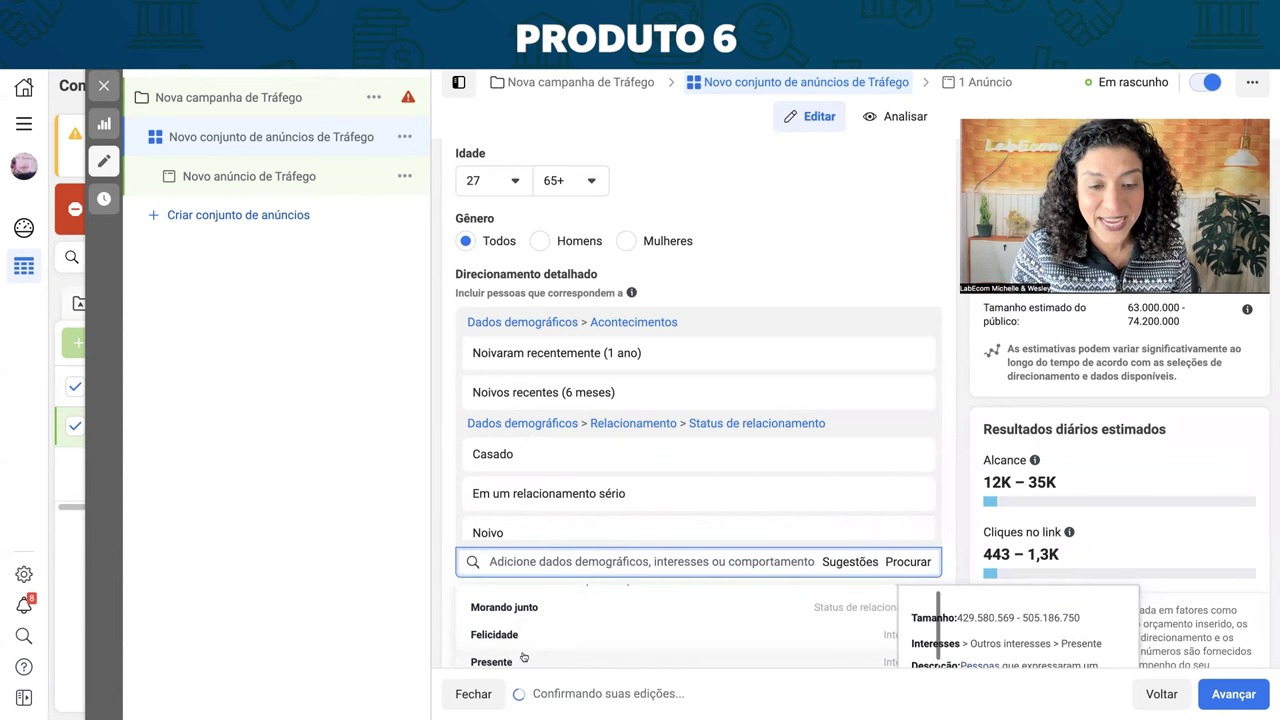
pyautogui.click(522, 658)
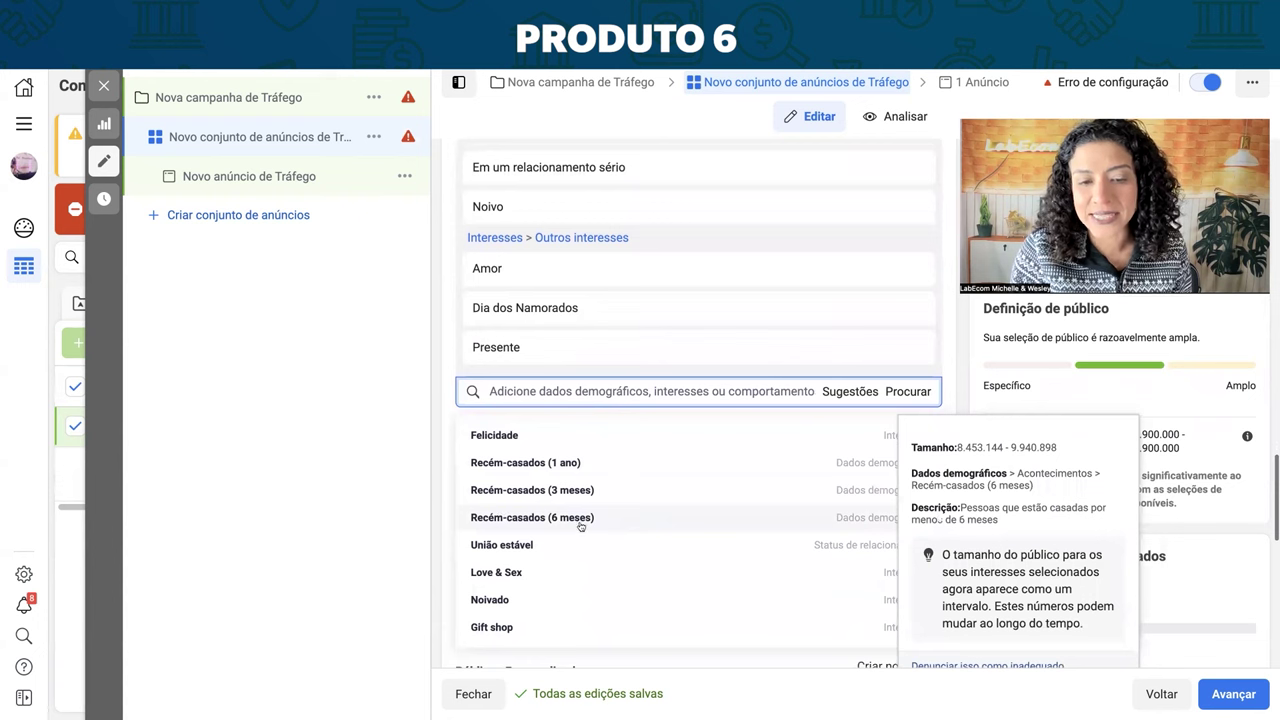
# Examine the remaining targeting suggestions on weddings, anniversaries, shopping and family, including their audience sizes
pyautogui.scroll(-2, 566, 568)
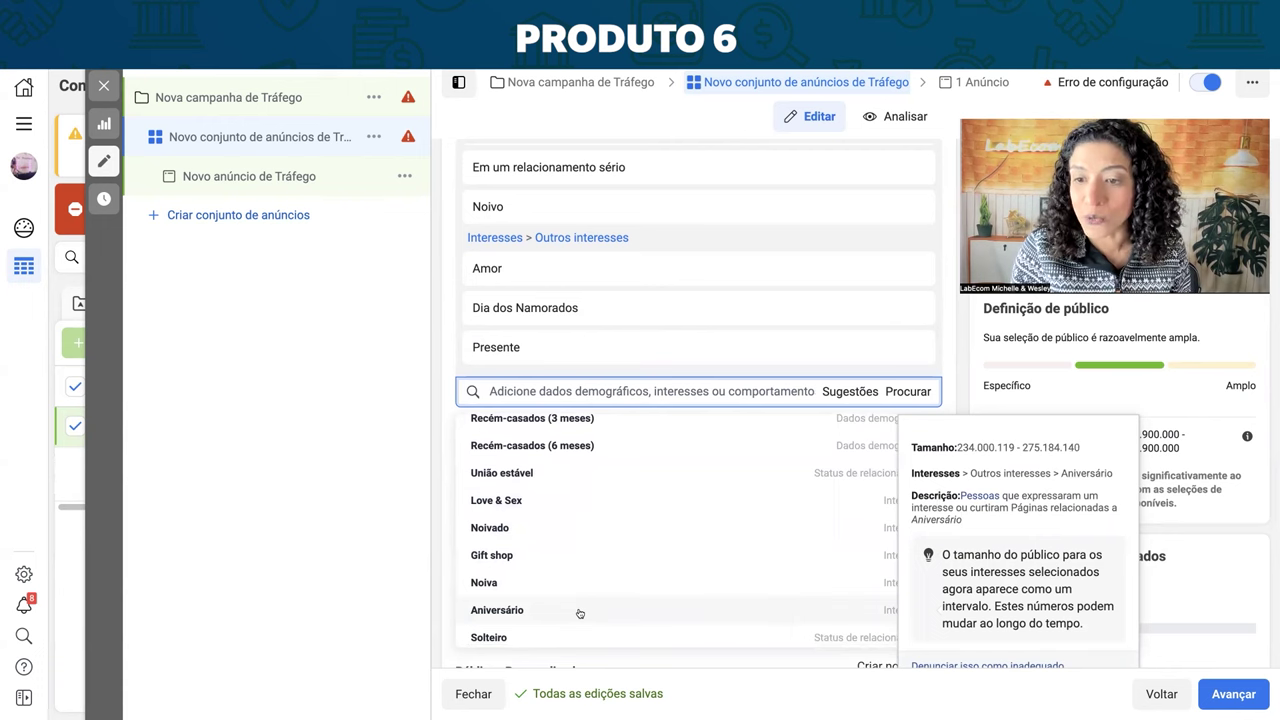
pyautogui.scroll(-3, 579, 613)
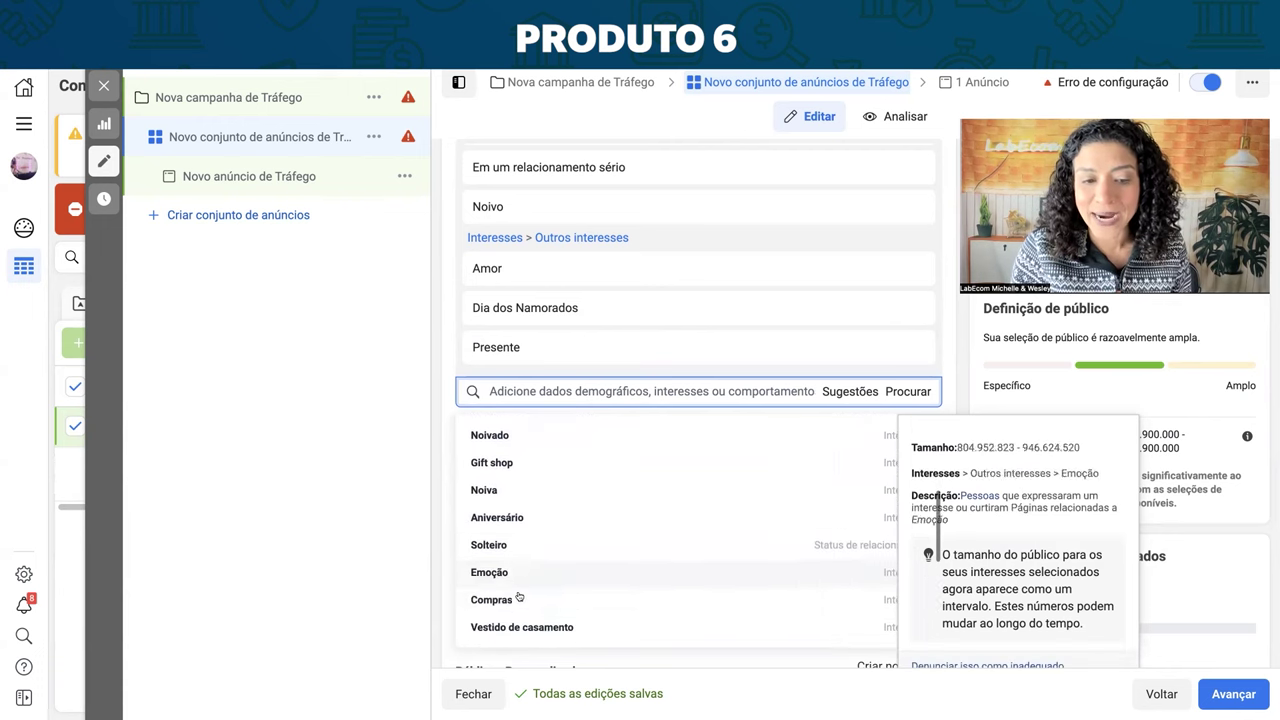
pyautogui.scroll(-1, 643, 586)
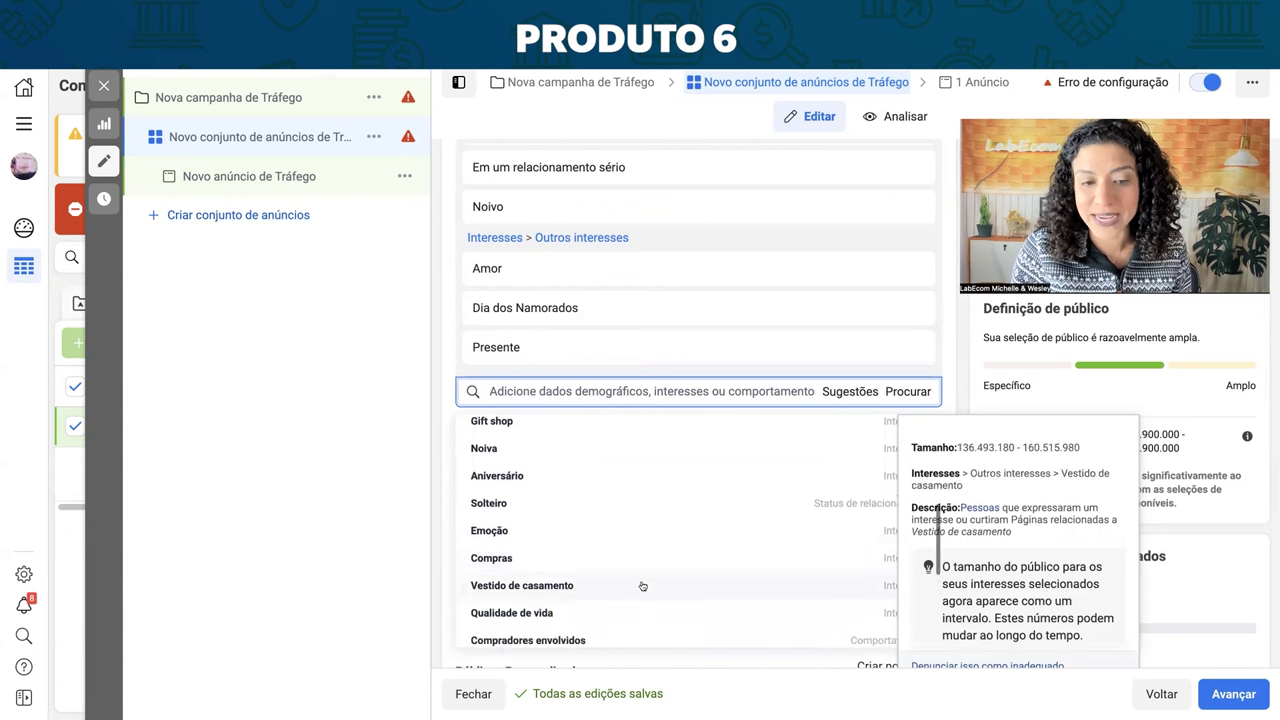
pyautogui.scroll(-1, 540, 597)
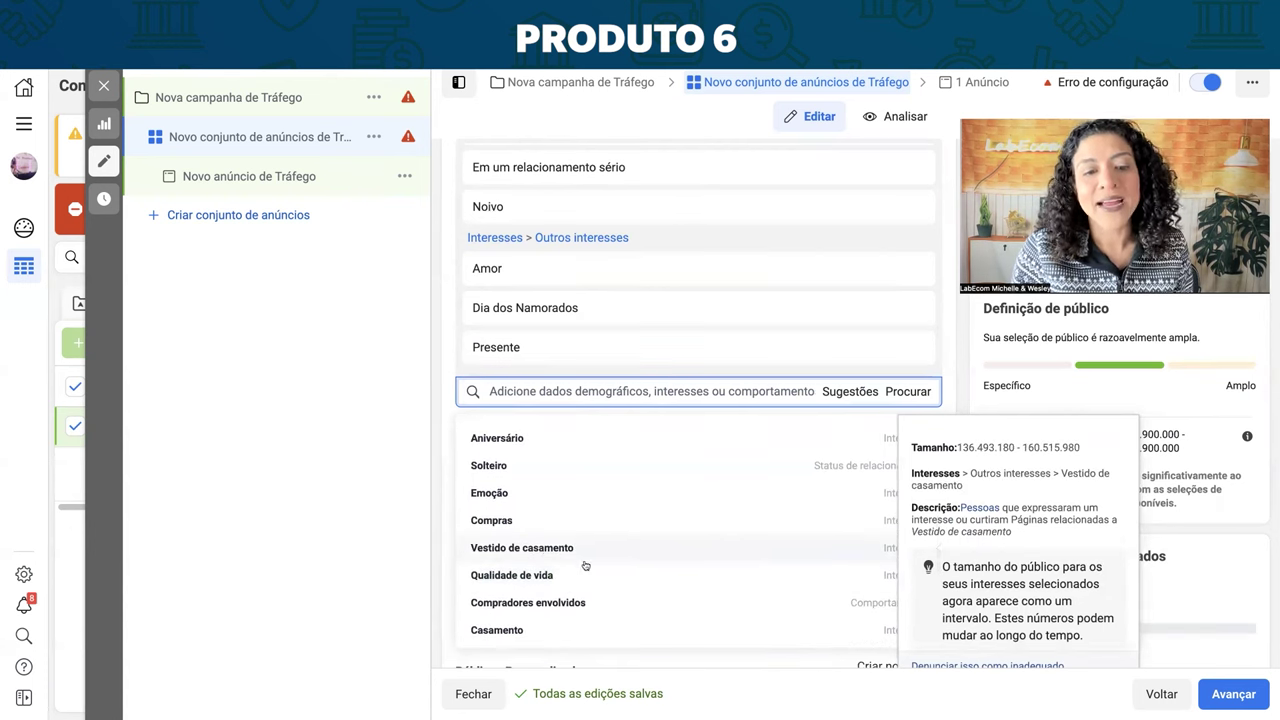
pyautogui.scroll(-2, 620, 578)
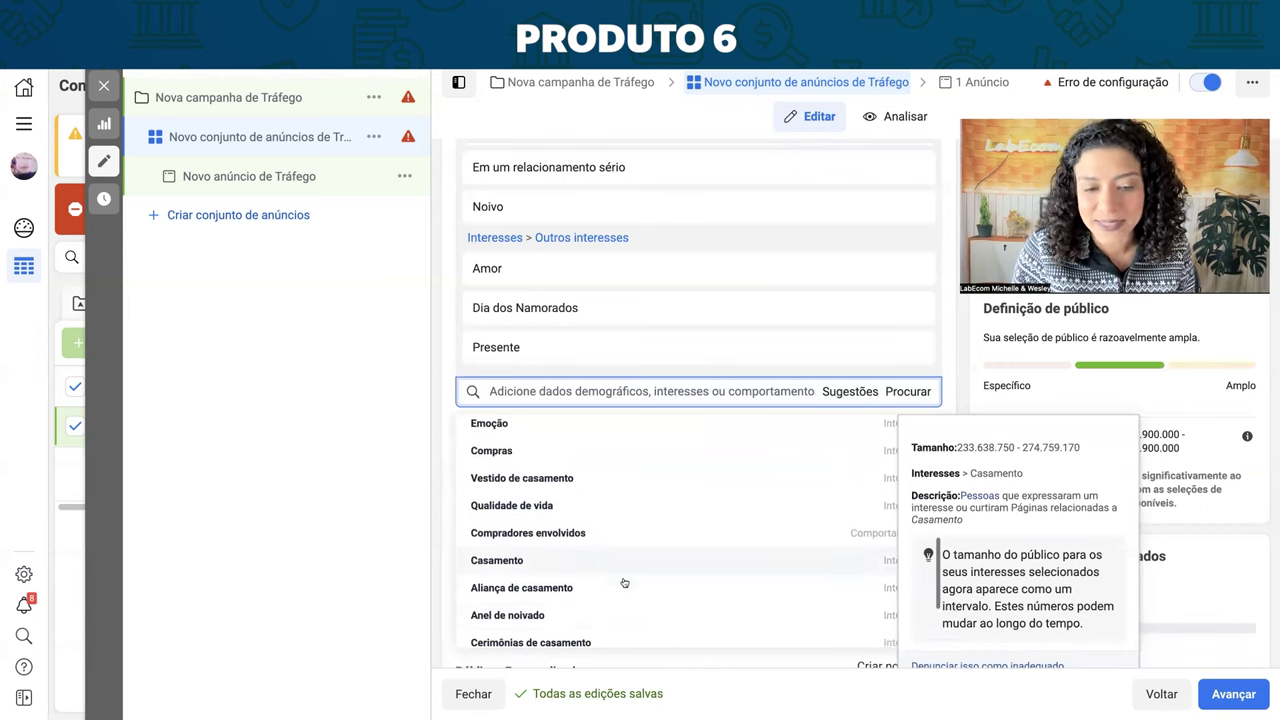
pyautogui.scroll(-2, 624, 582)
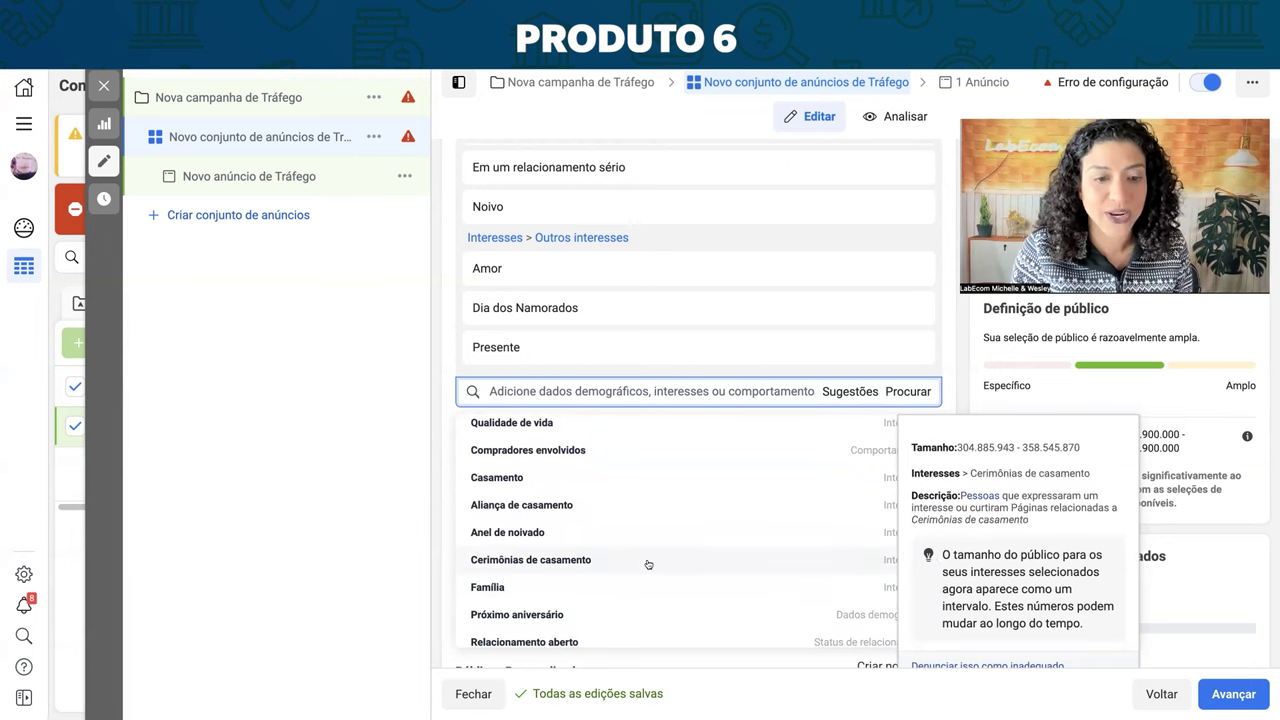
pyautogui.scroll(-1, 640, 575)
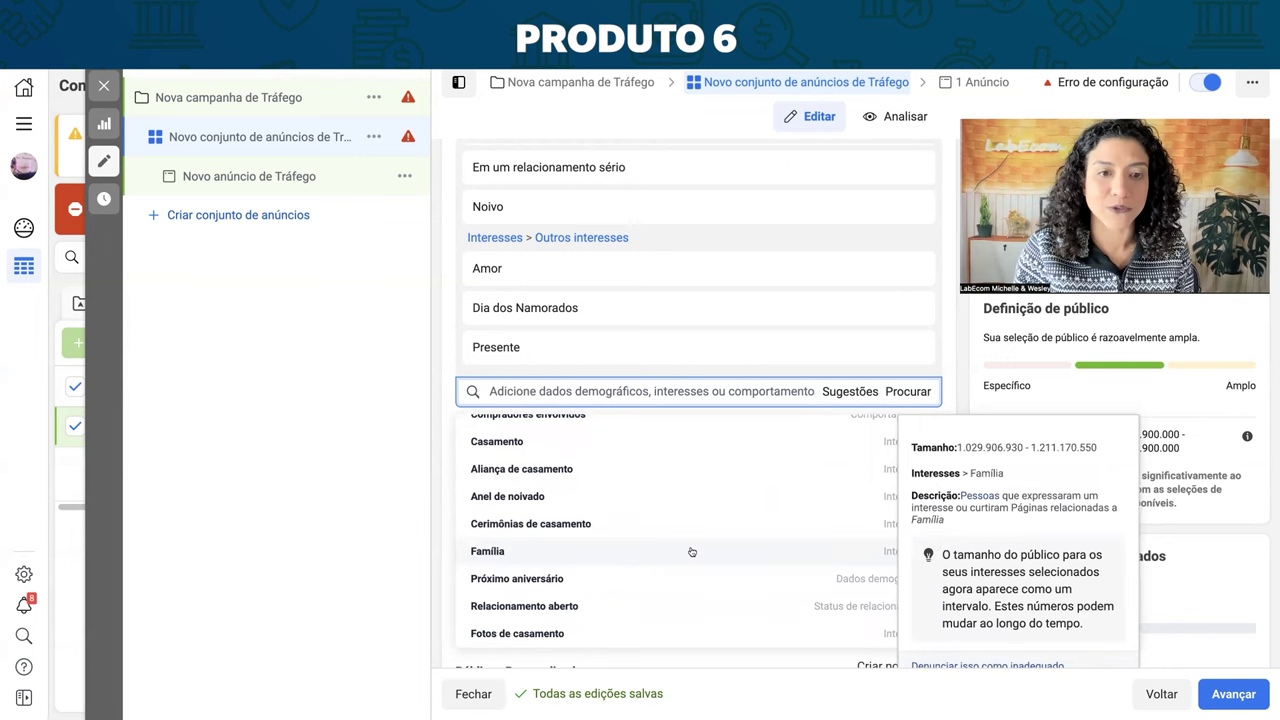
pyautogui.scroll(5, 640, 560)
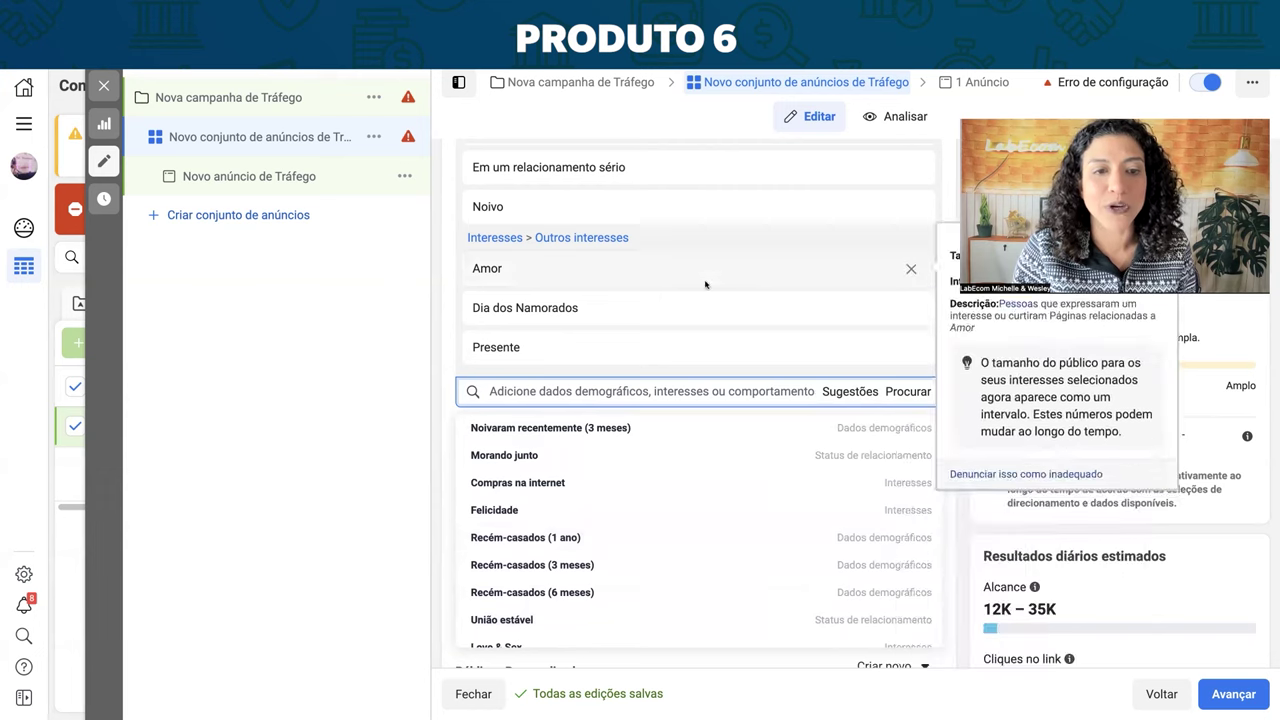
# Remove Noivo, Em um relacionamento sério, Casado, Noivos recentes (6 meses) and Noivaram recentemente (1 ano) from the ad set's detailed targeting
pyautogui.scroll(3, 700, 290)
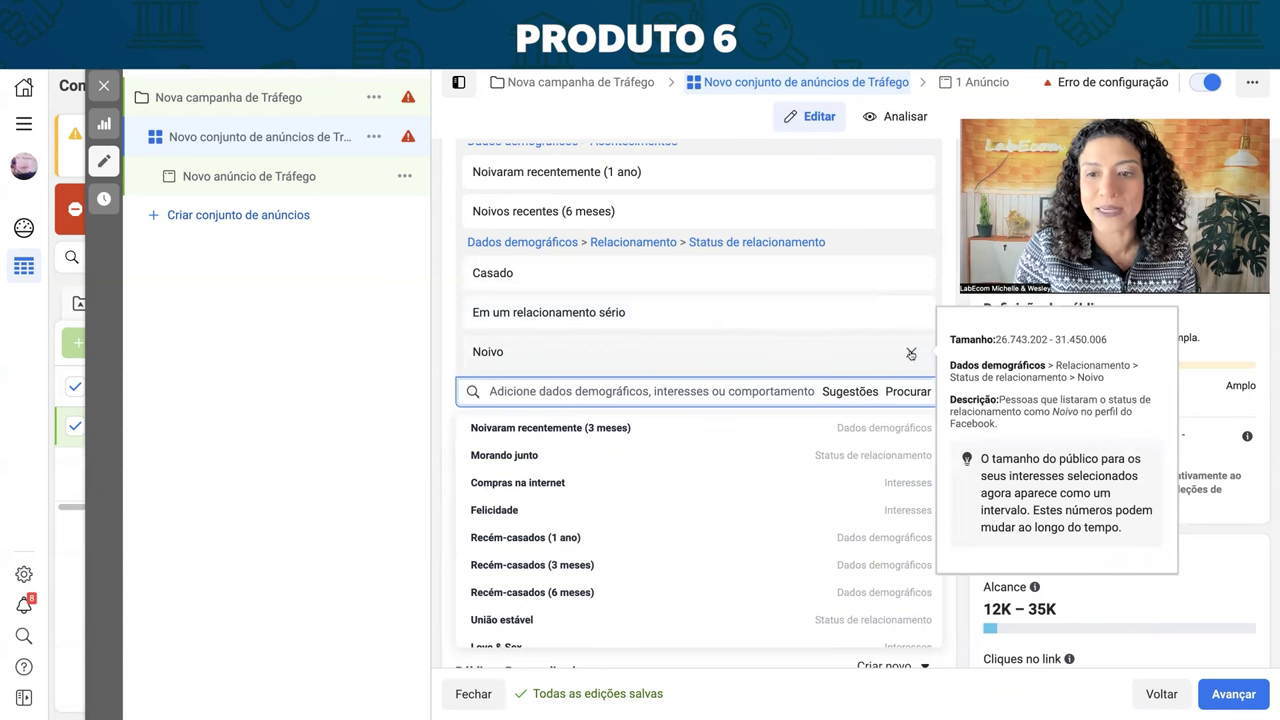
pyautogui.click(911, 353)
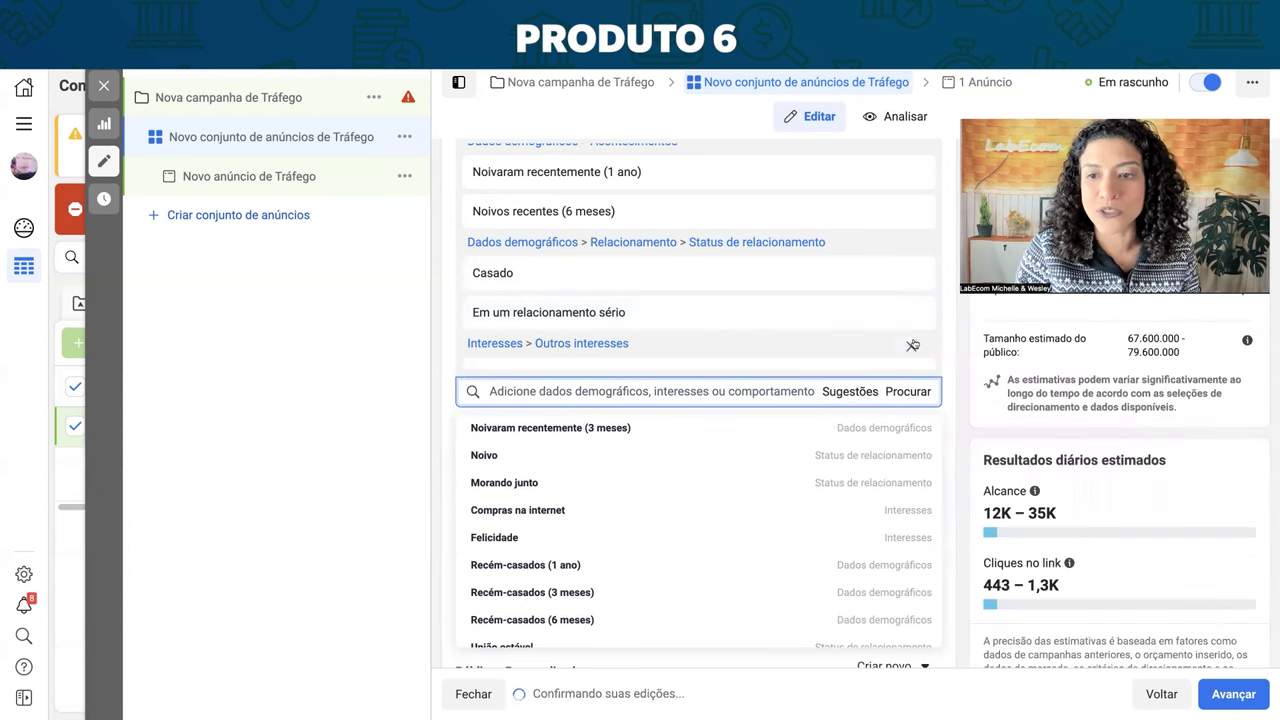
pyautogui.click(909, 315)
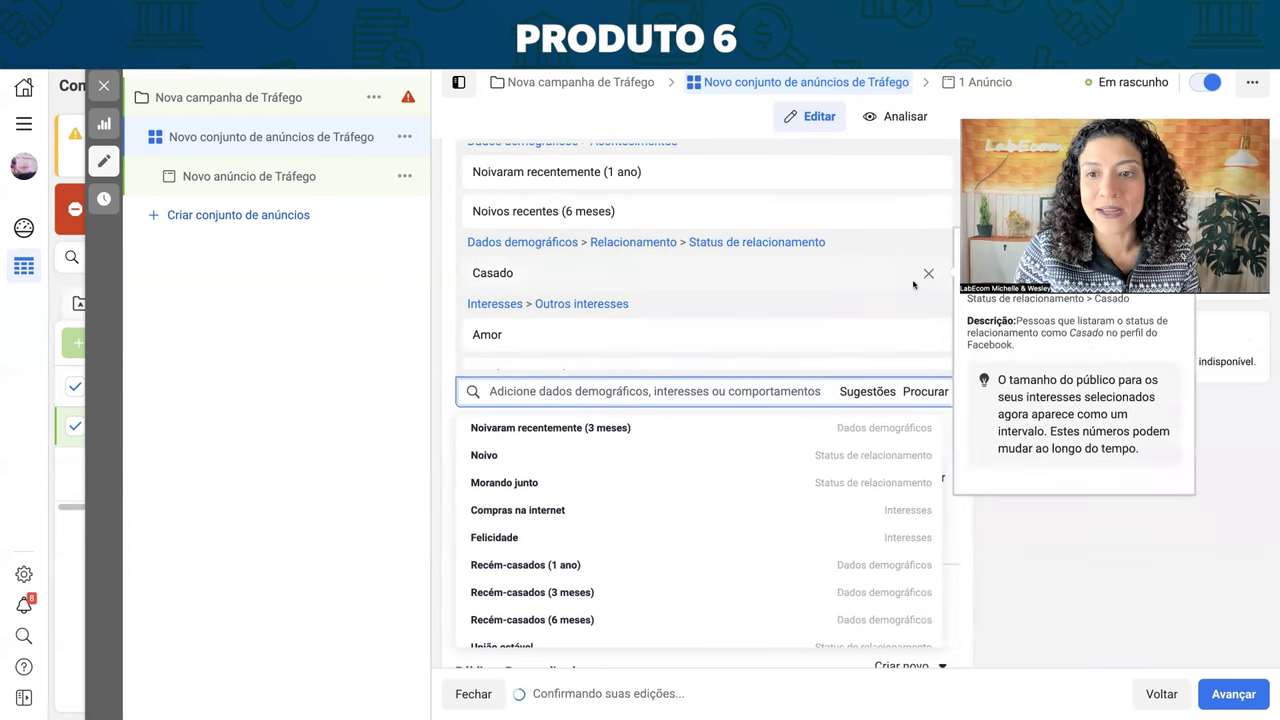
pyautogui.click(911, 274)
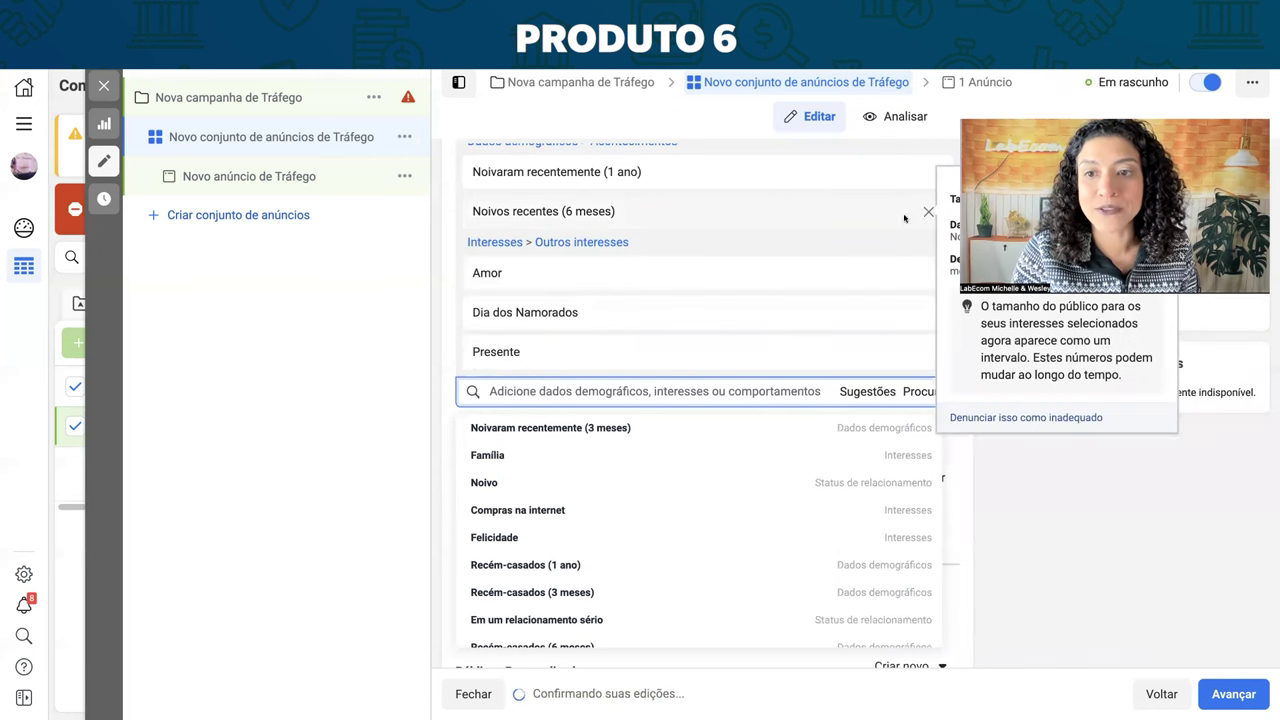
pyautogui.click(912, 210)
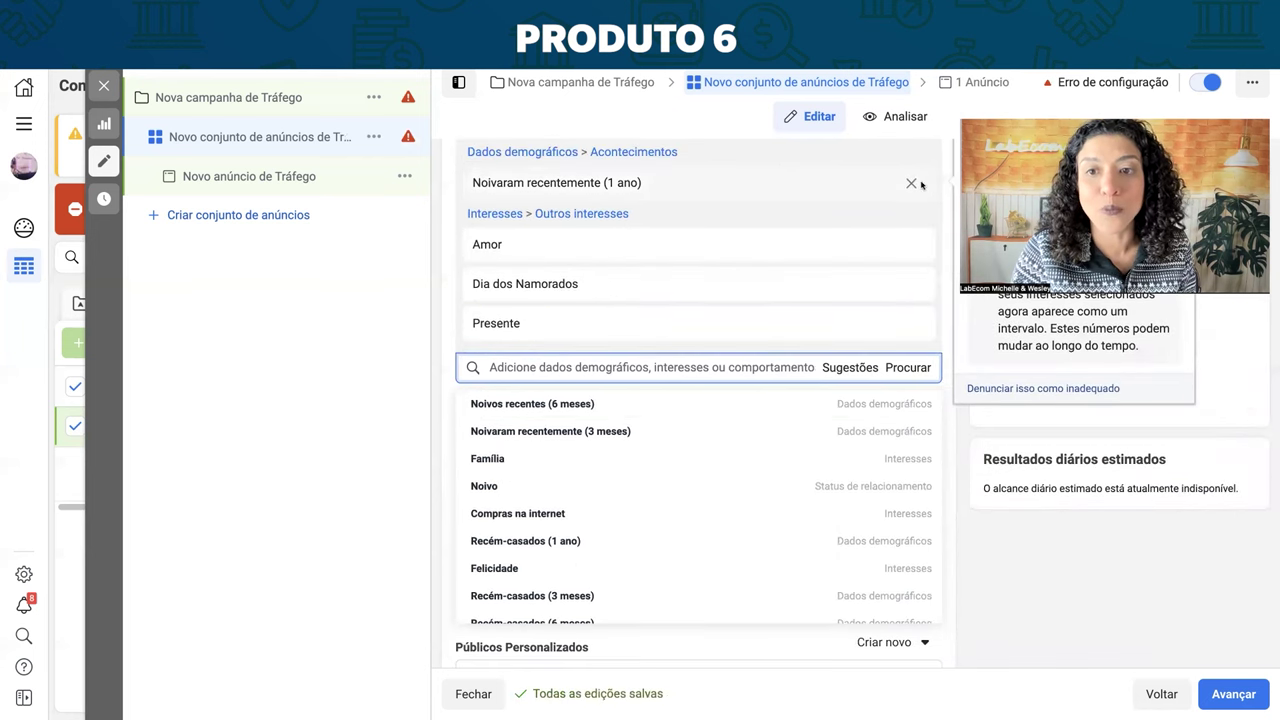
pyautogui.click(928, 183)
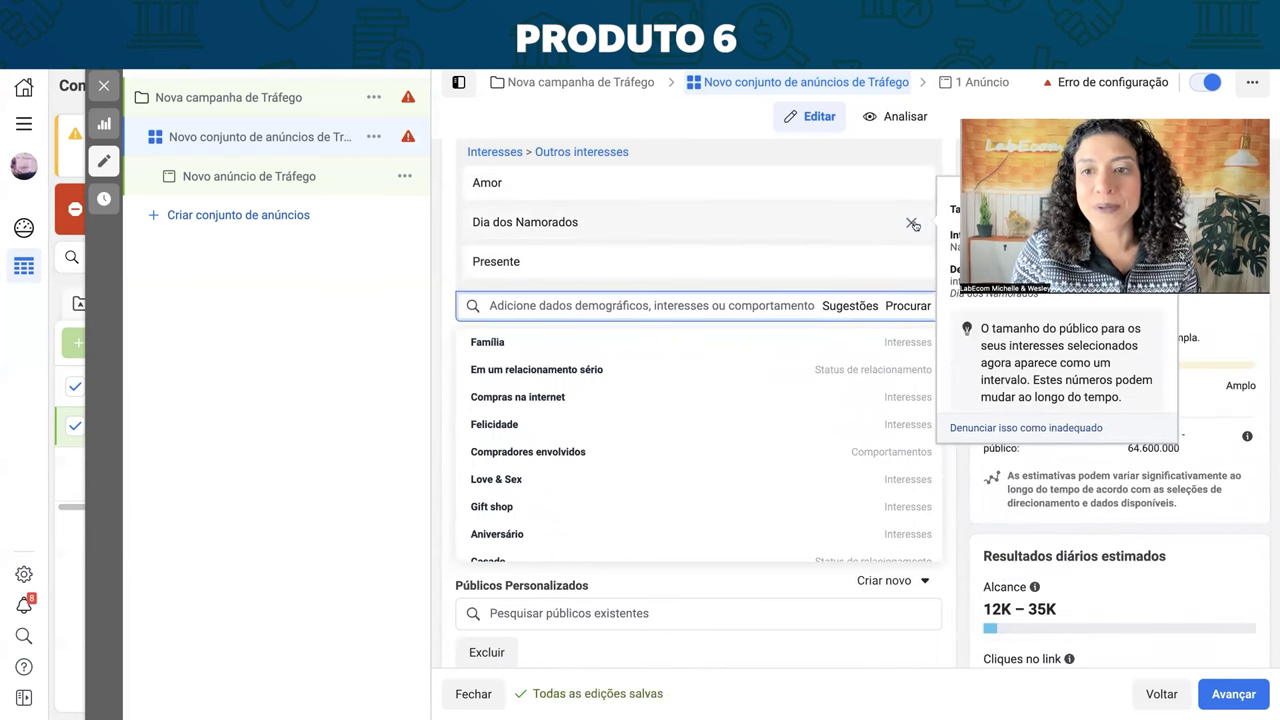
# Clear the remaining interests Dia dos Namorados, Amor and Presente from the detailed targeting
pyautogui.click(910, 222)
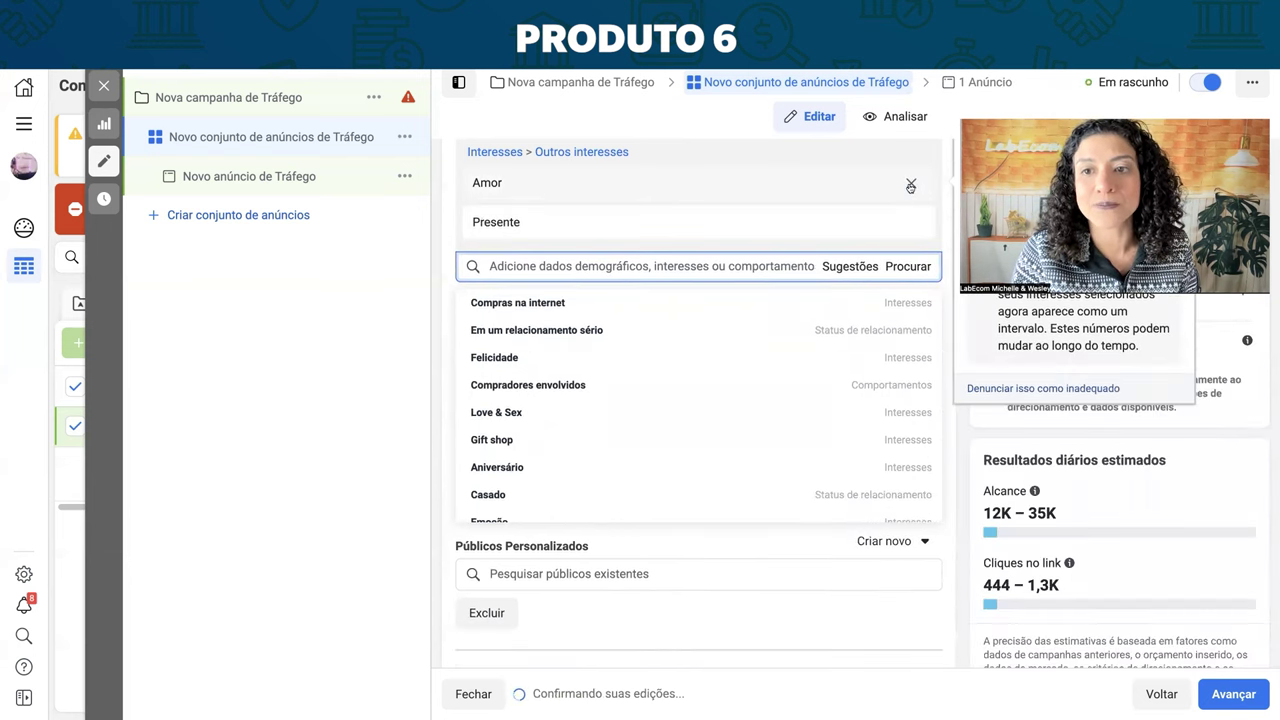
pyautogui.click(910, 186)
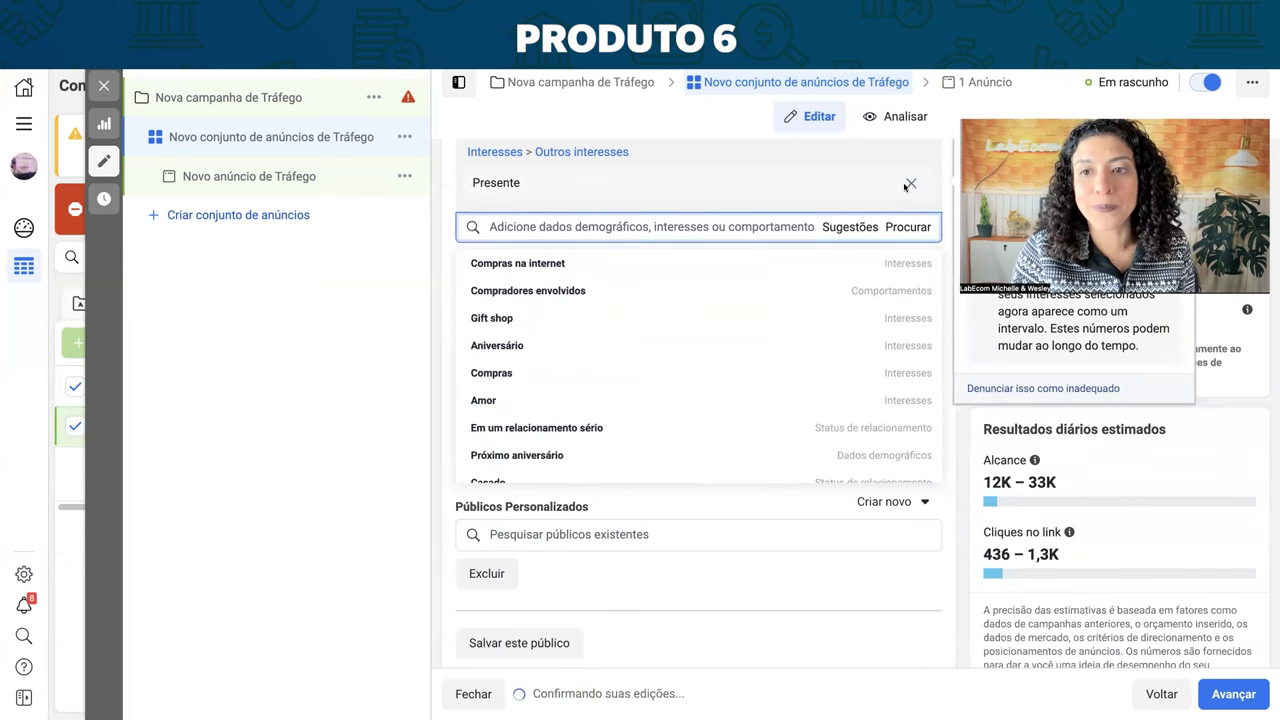
pyautogui.click(910, 186)
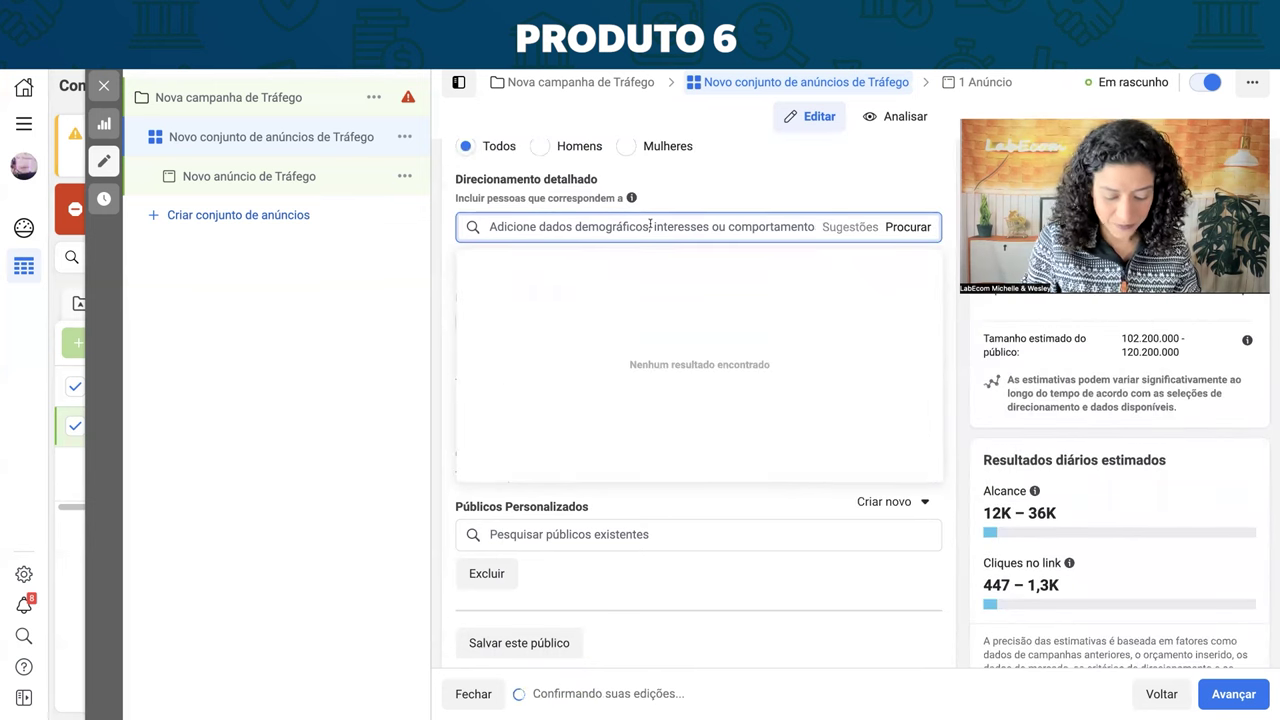
# Search for "dia dos", add the Dia dos Pais interest to the detailed targeting and list its related suggestions
pyautogui.write('dia dos')
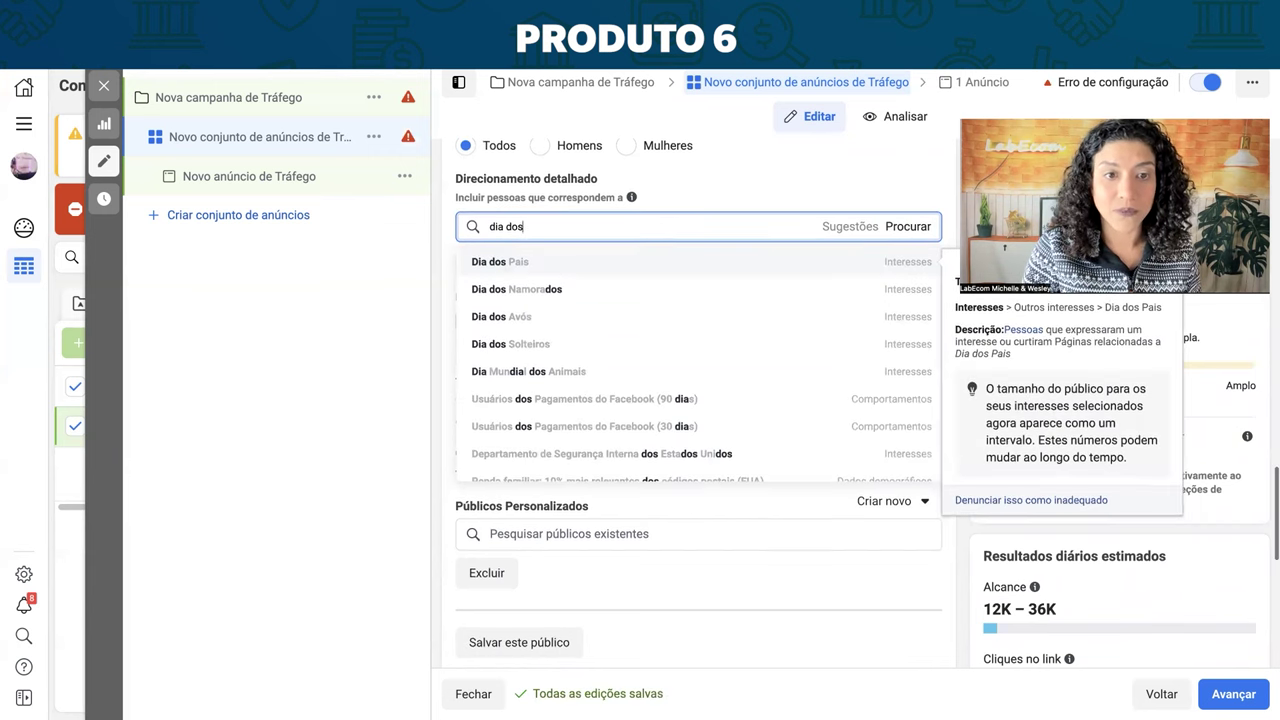
pyautogui.click(633, 263)
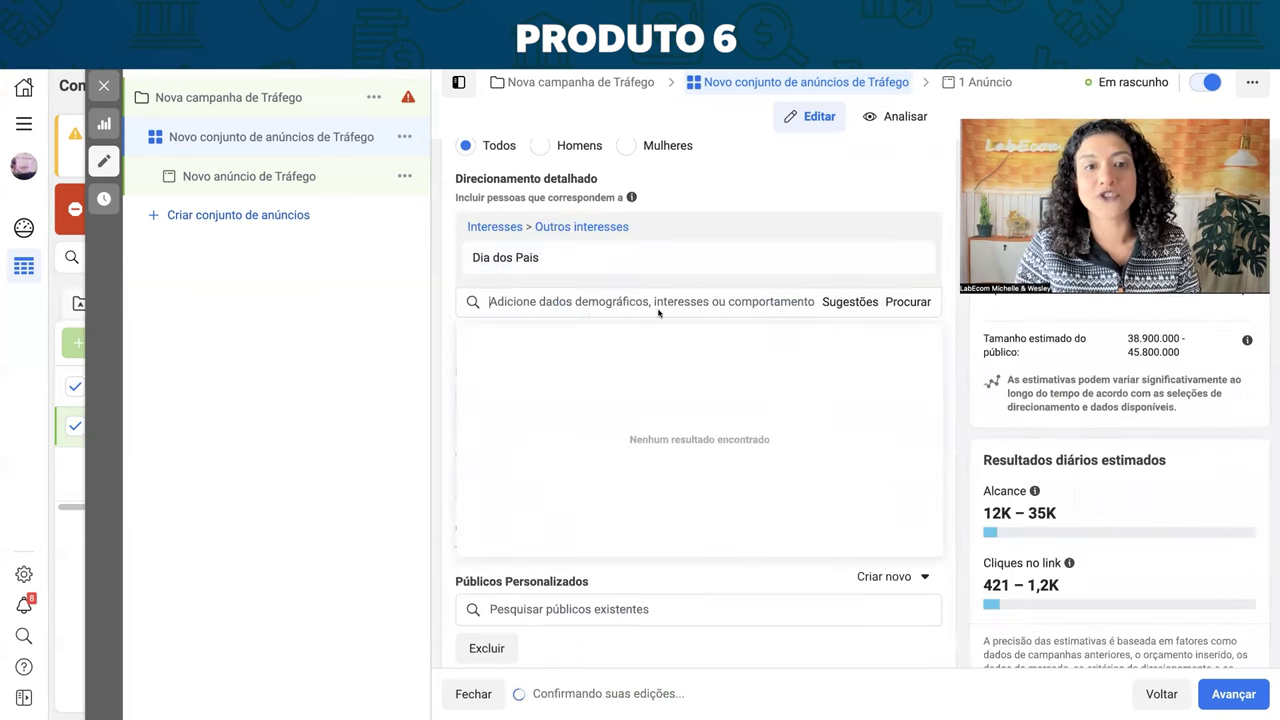
pyautogui.click(841, 307)
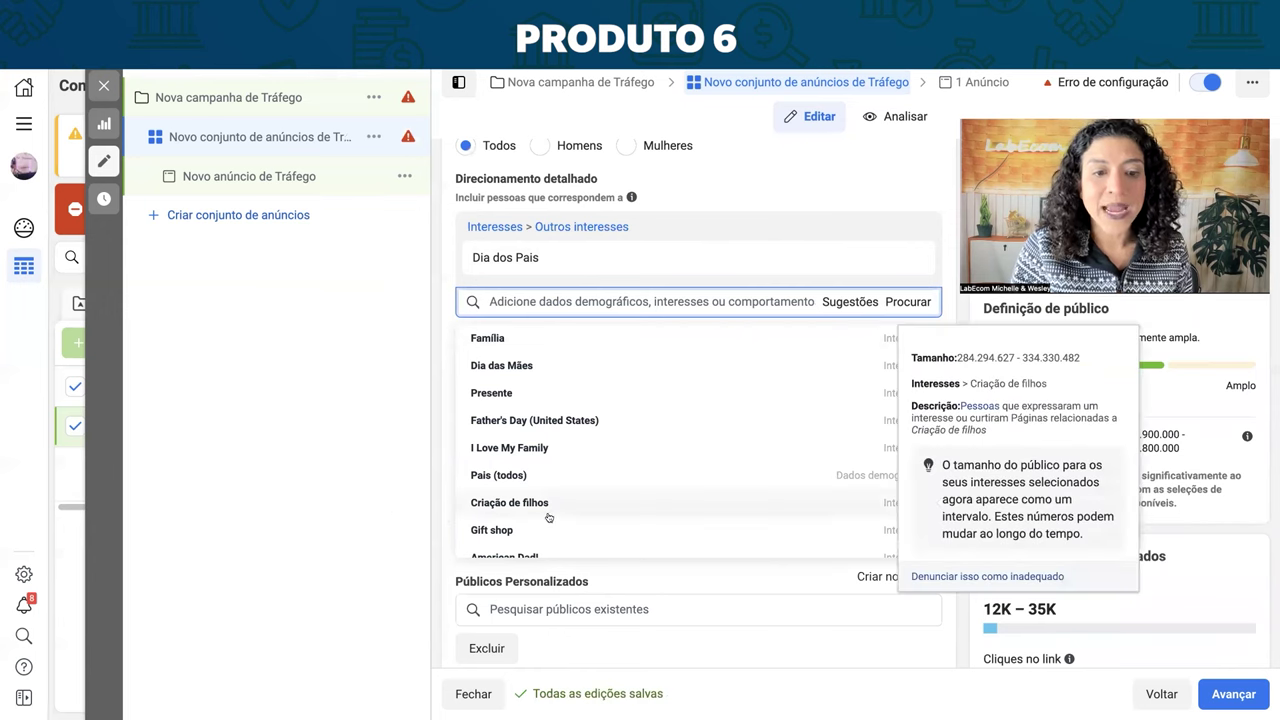
# Examine the targeting suggestions related to Dia dos Pais, including audience sizes for Criação de filhos, Aniversário, Flower bouquet and Family reunion
pyautogui.moveTo(572, 511)
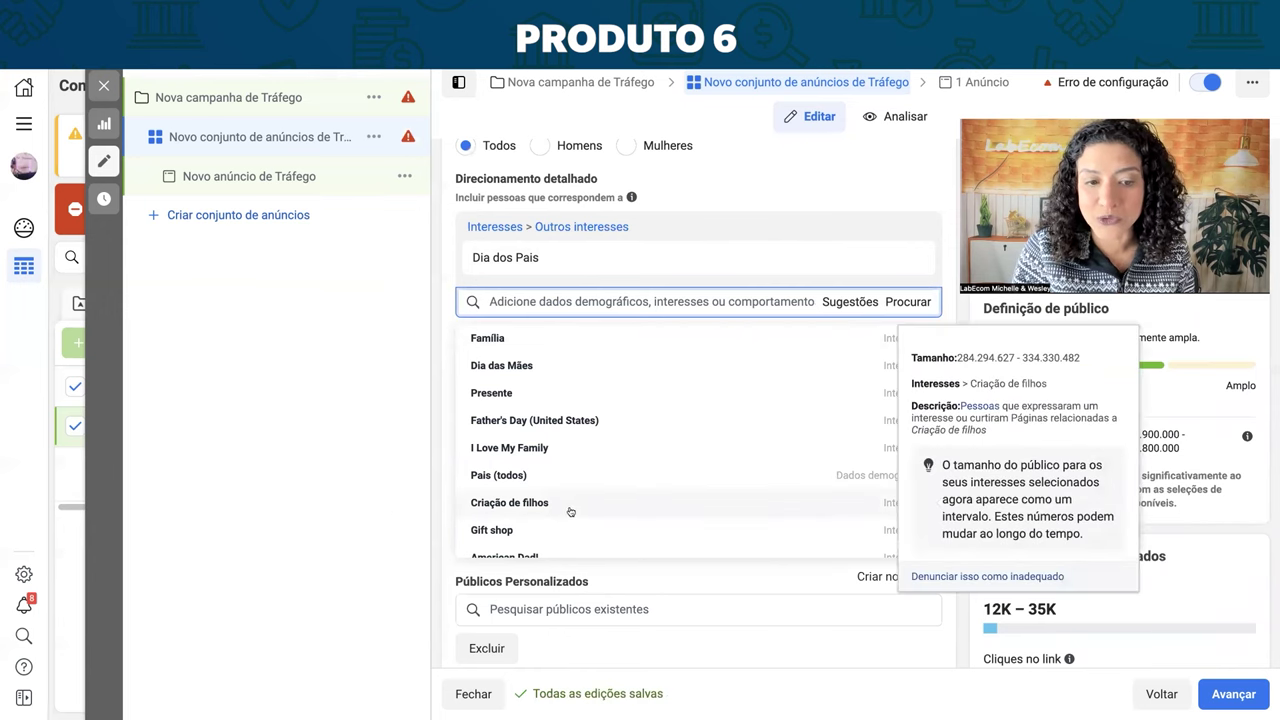
pyautogui.scroll(-3, 570, 512)
pyautogui.moveTo(508, 514)
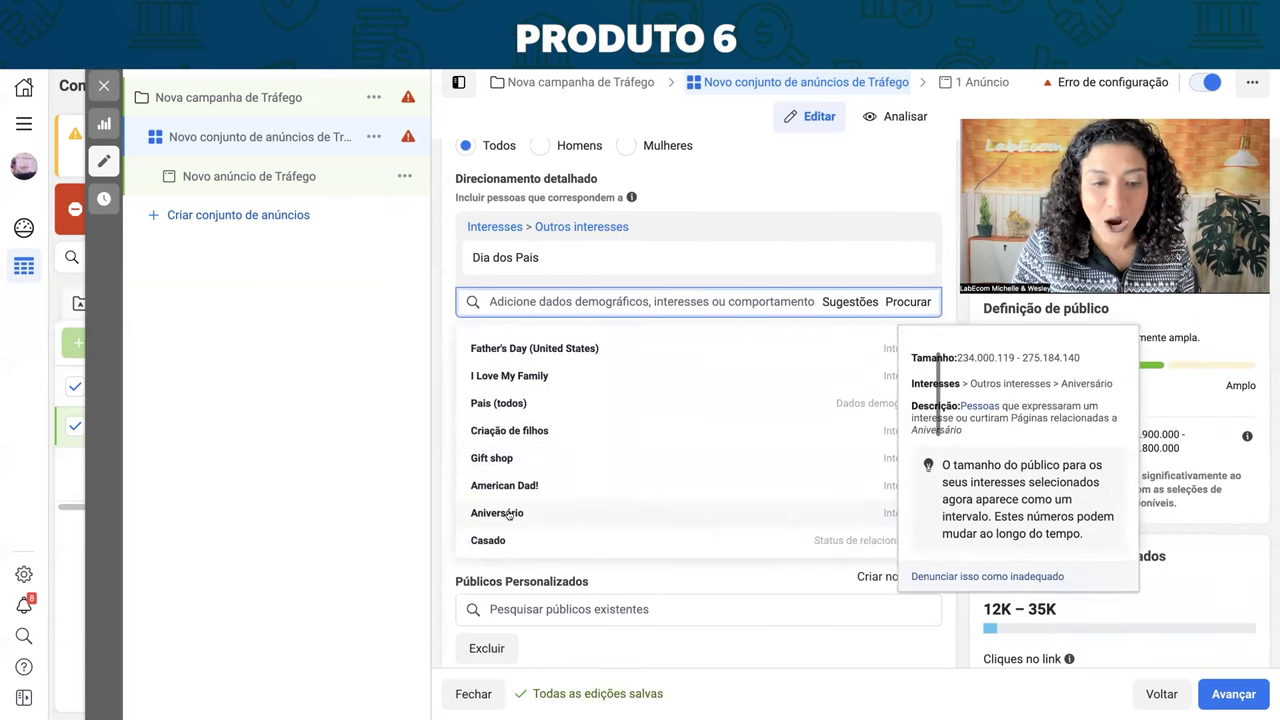
pyautogui.scroll(-5, 561, 513)
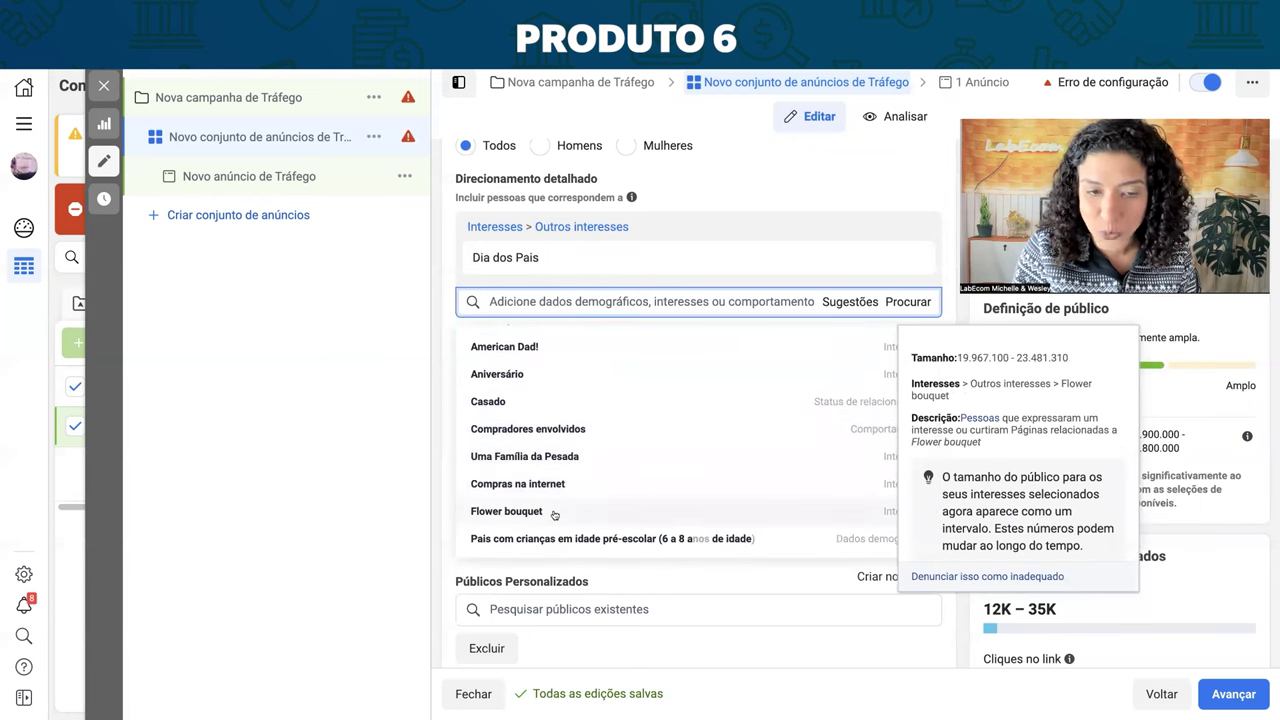
pyautogui.scroll(-3, 555, 515)
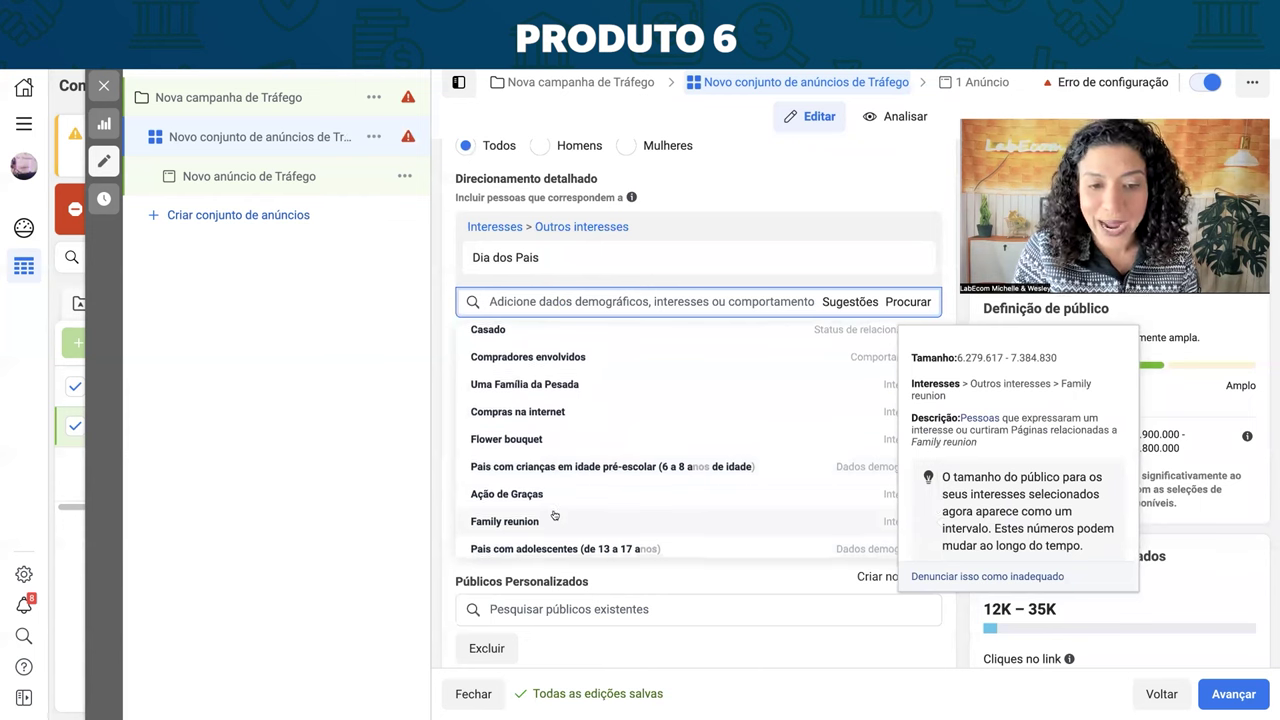
pyautogui.click(590, 301)
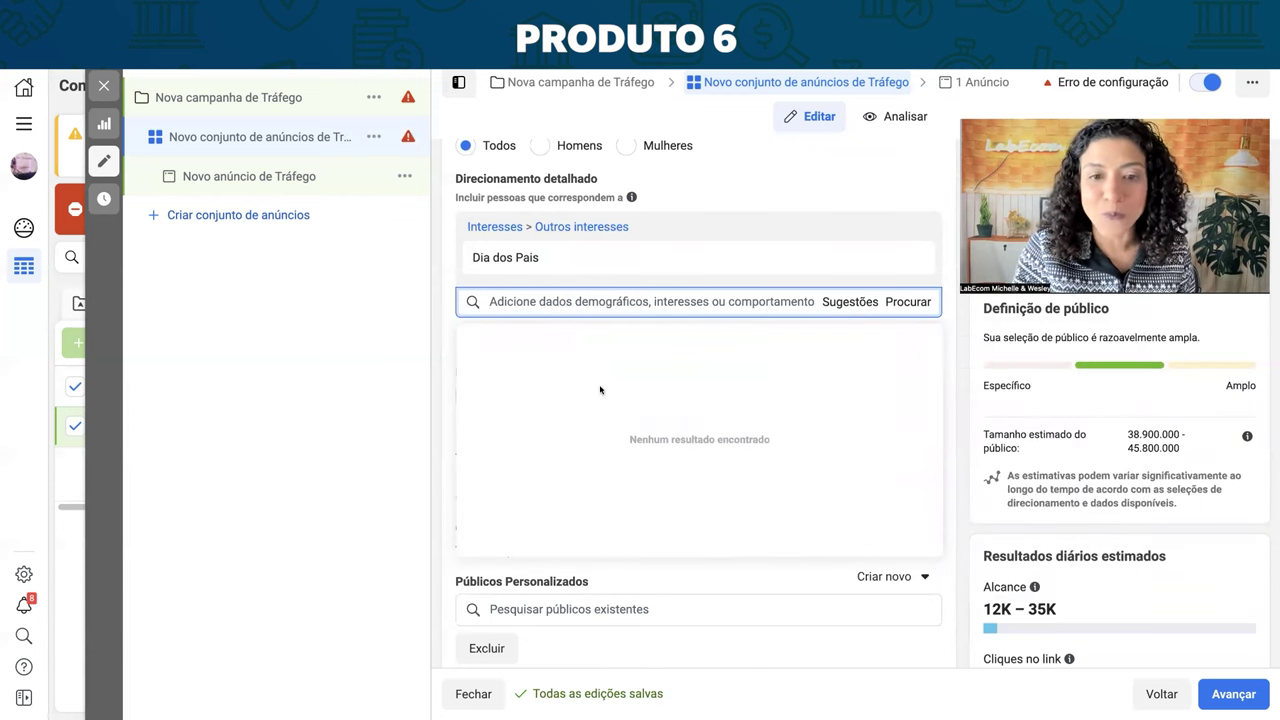
pyautogui.scroll(2, 600, 390)
pyautogui.scroll(-2, 640, 375)
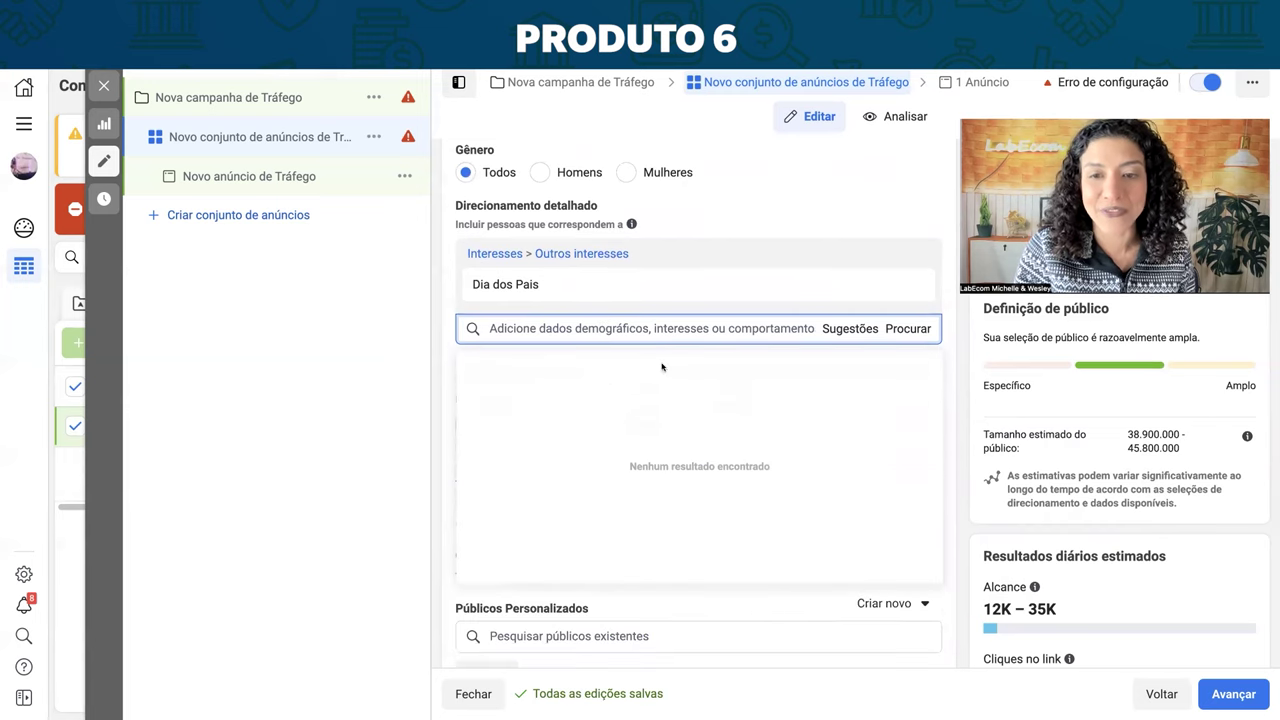
# Reopen the Dia dos Pais suggestions and compare the family and parent audiences, such as I Love My Family, Pais (todos) and Família
pyautogui.click(838, 328)
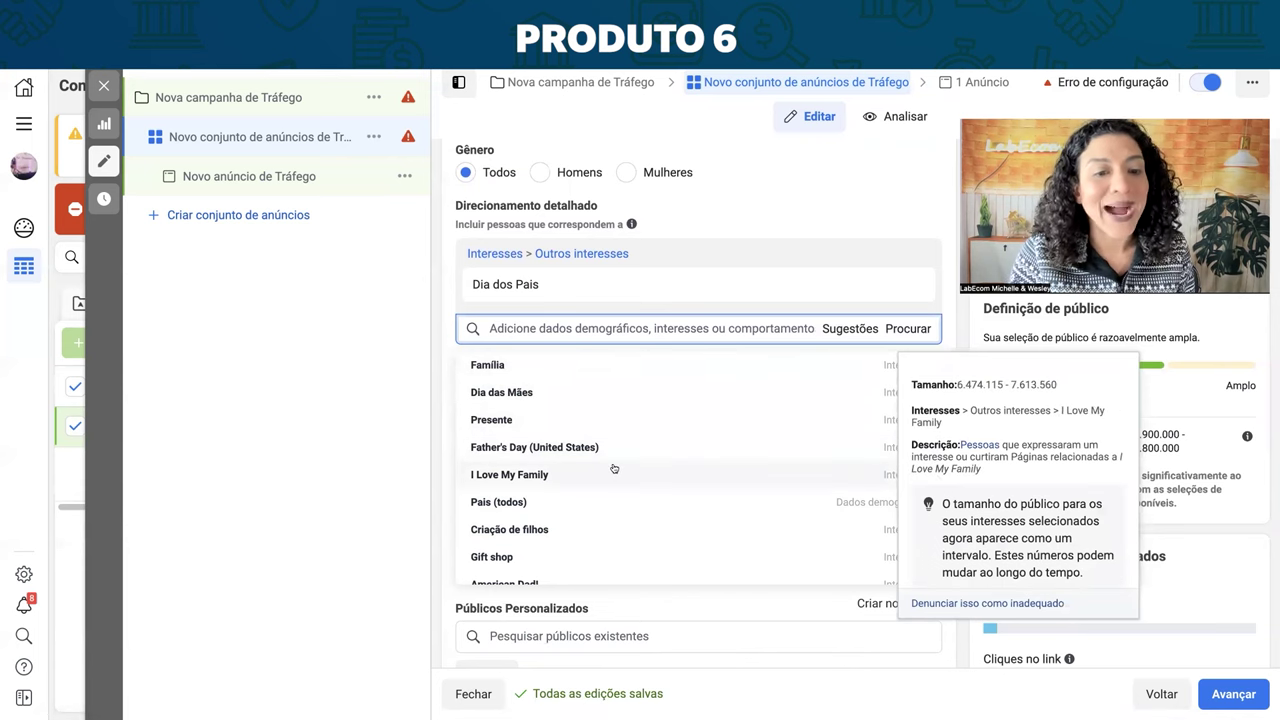
pyautogui.scroll(-1, 613, 468)
pyautogui.scroll(-1, 613, 468)
pyautogui.scroll(2, 613, 468)
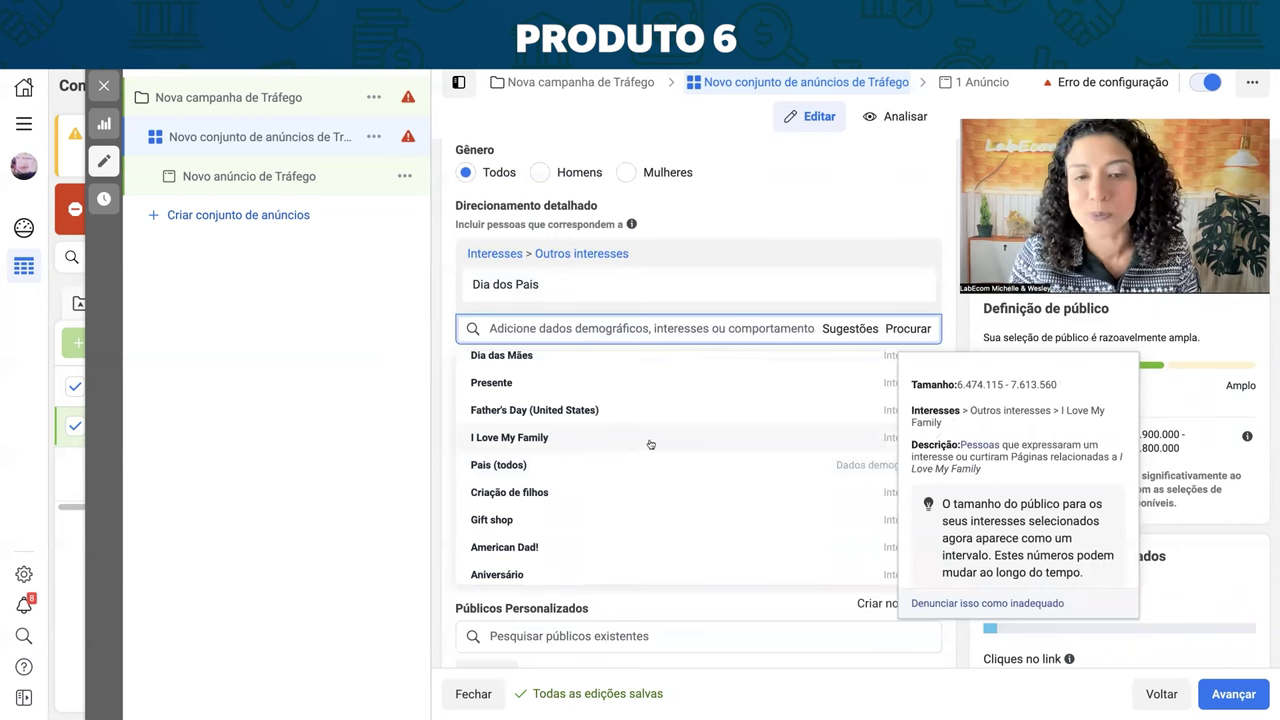
pyautogui.scroll(-1, 604, 428)
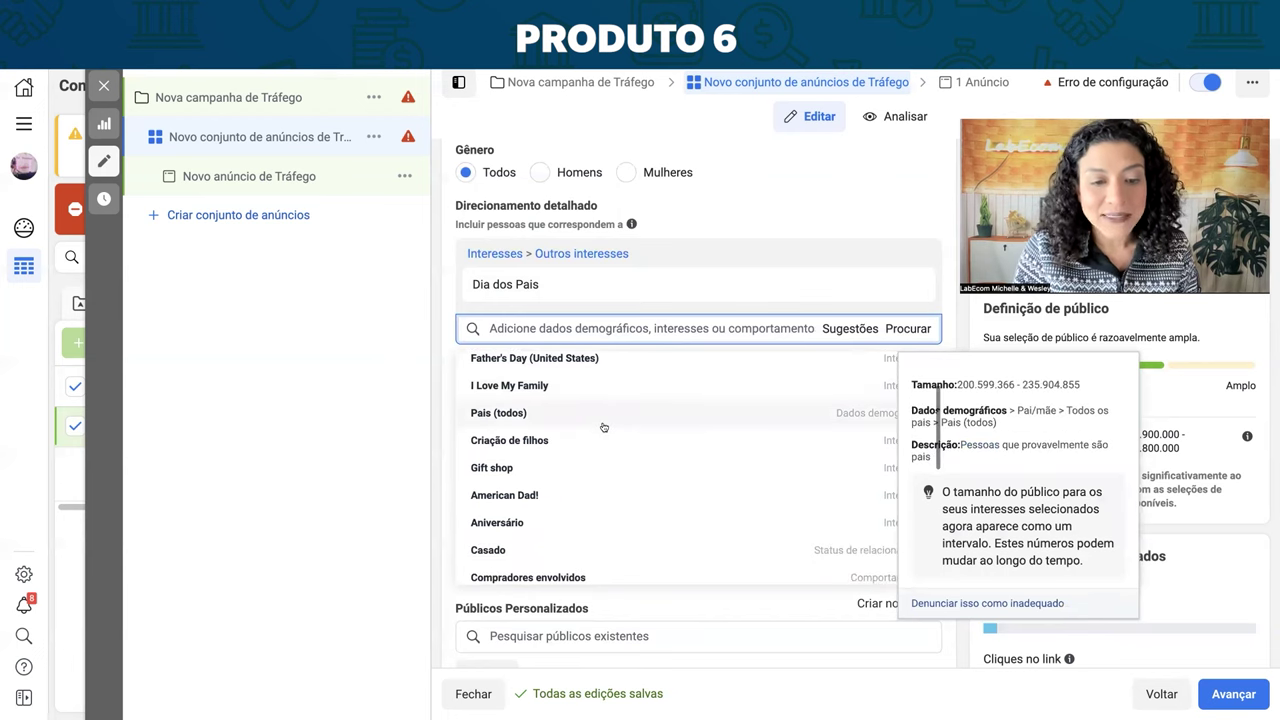
pyautogui.scroll(-3, 604, 428)
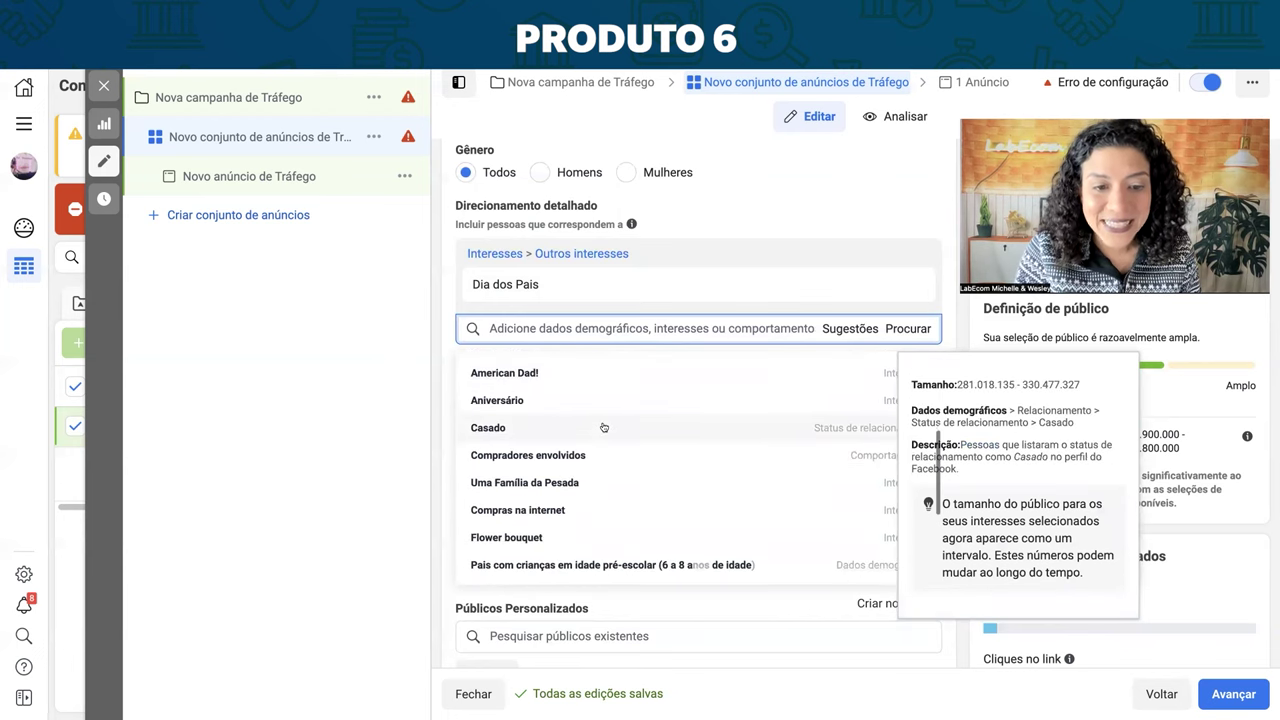
pyautogui.scroll(-1, 603, 427)
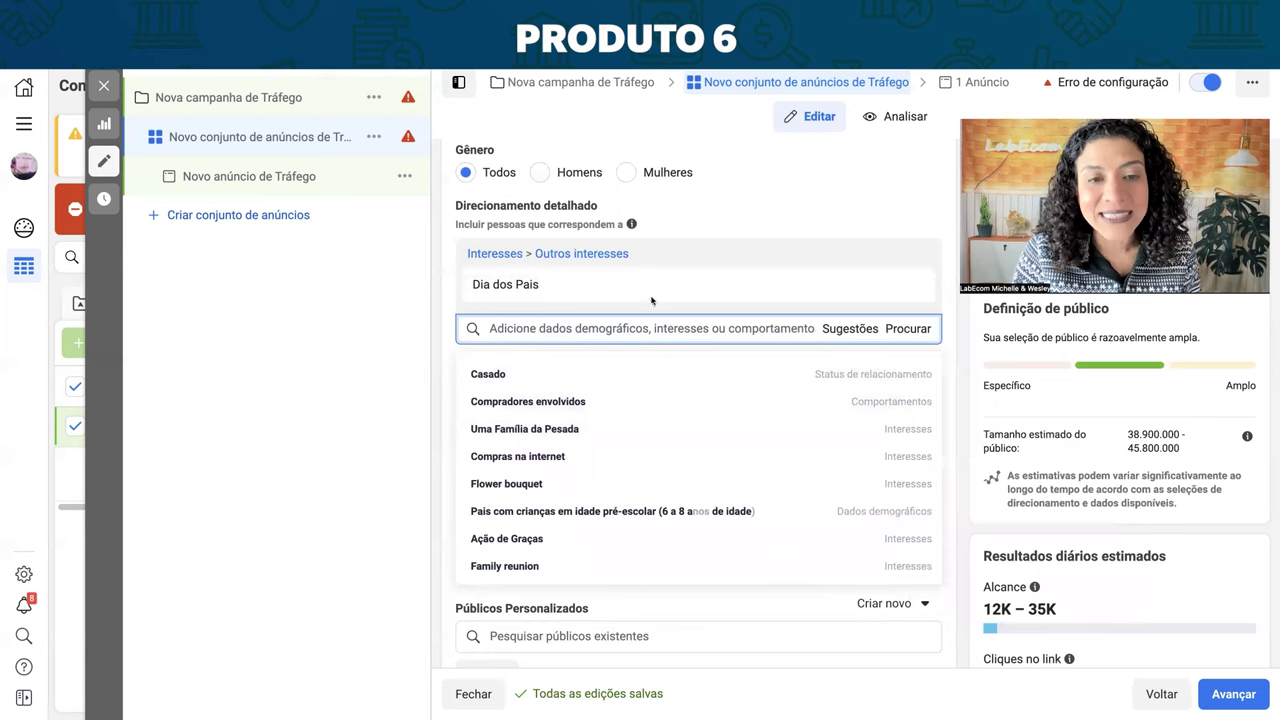
pyautogui.scroll(-1, 609, 373)
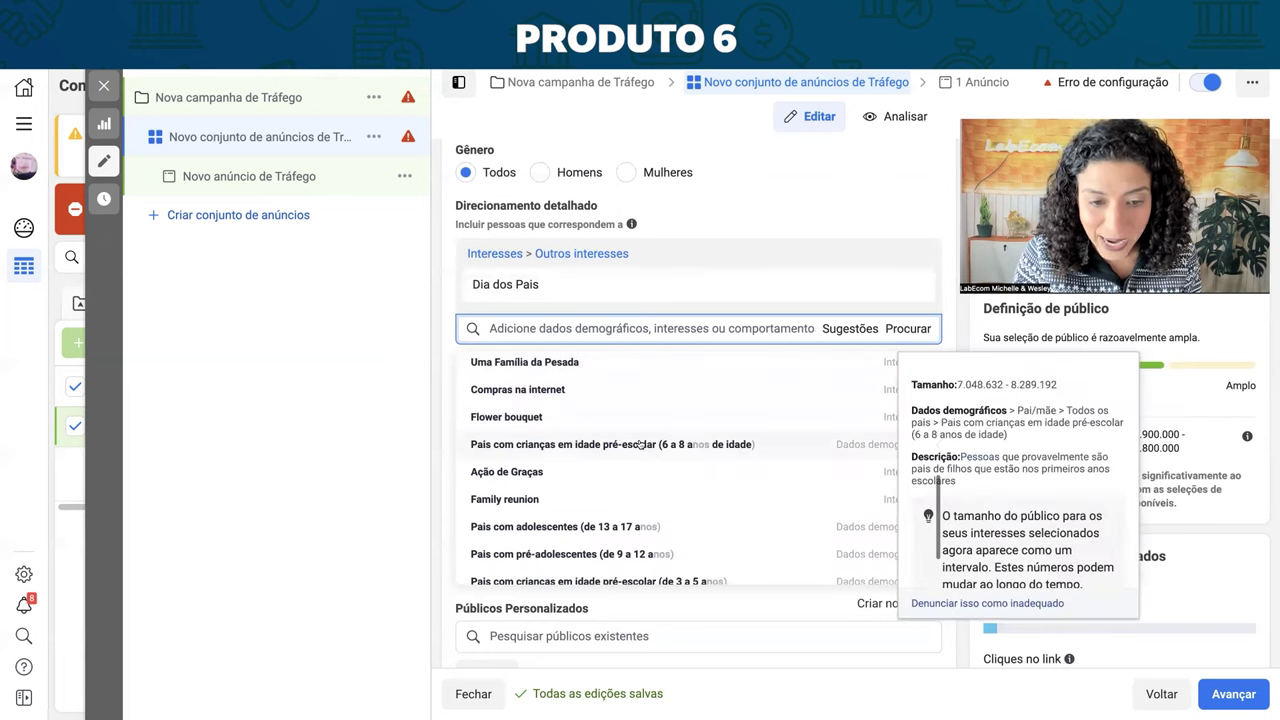
pyautogui.scroll(6, 632, 440)
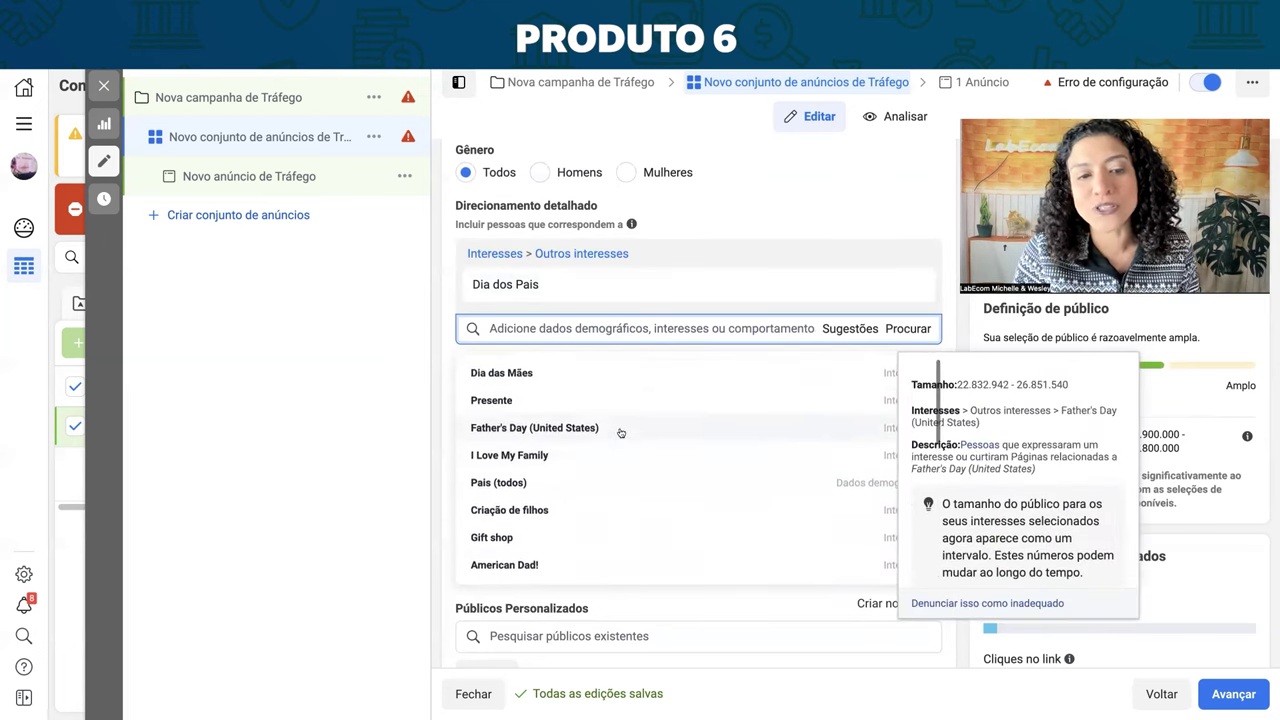
pyautogui.scroll(-1, 620, 433)
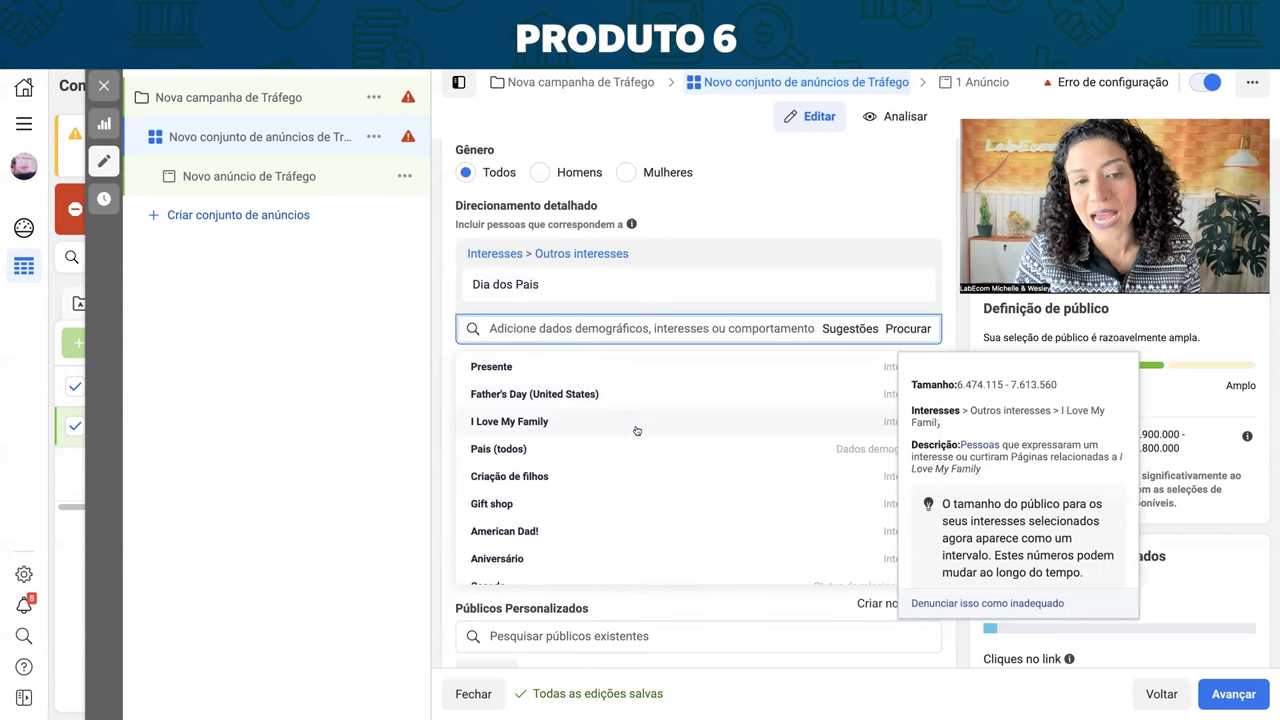
pyautogui.scroll(1, 636, 430)
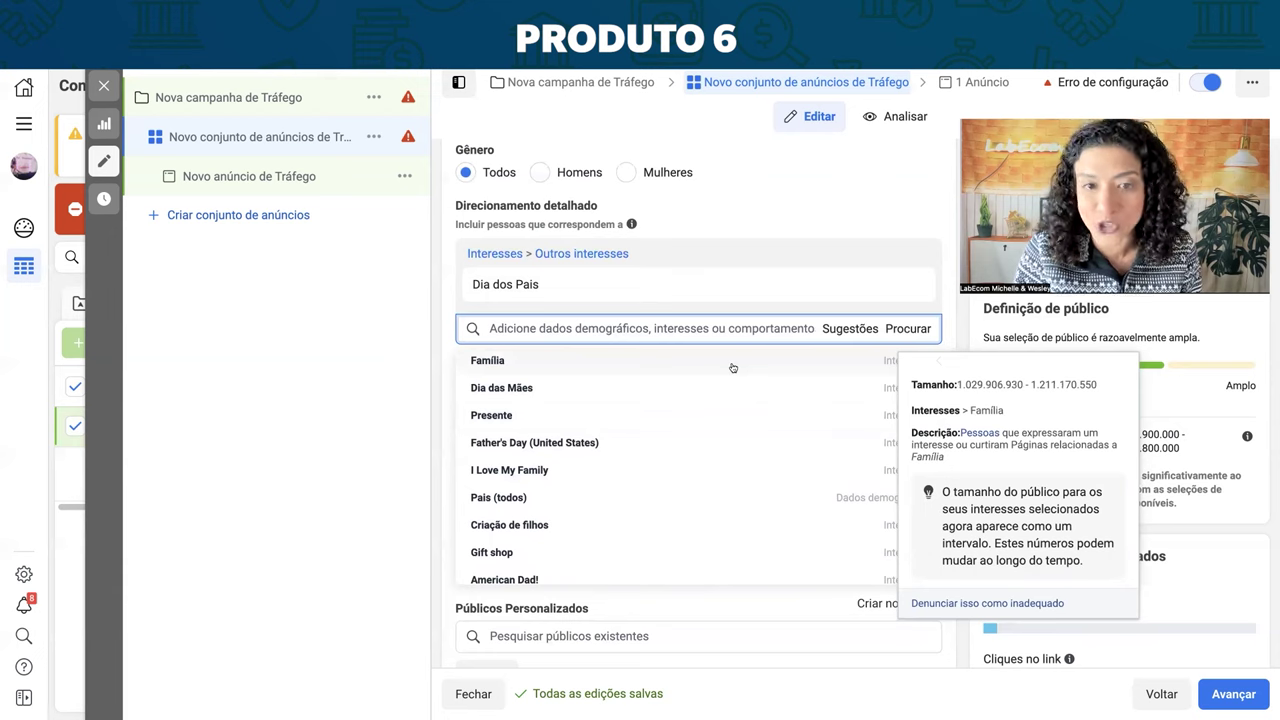
# Replace the Dia dos Pais interest in the detailed targeting with the Presente interest
pyautogui.click(917, 288)
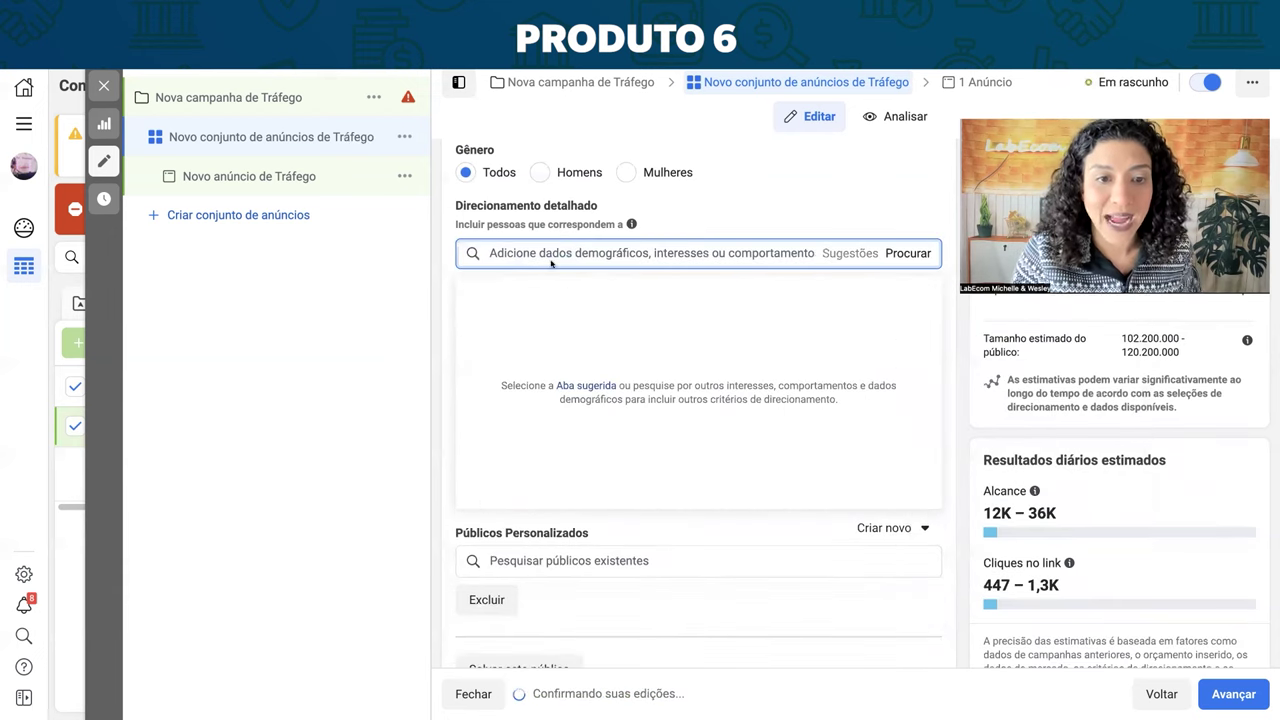
pyautogui.write('presen')
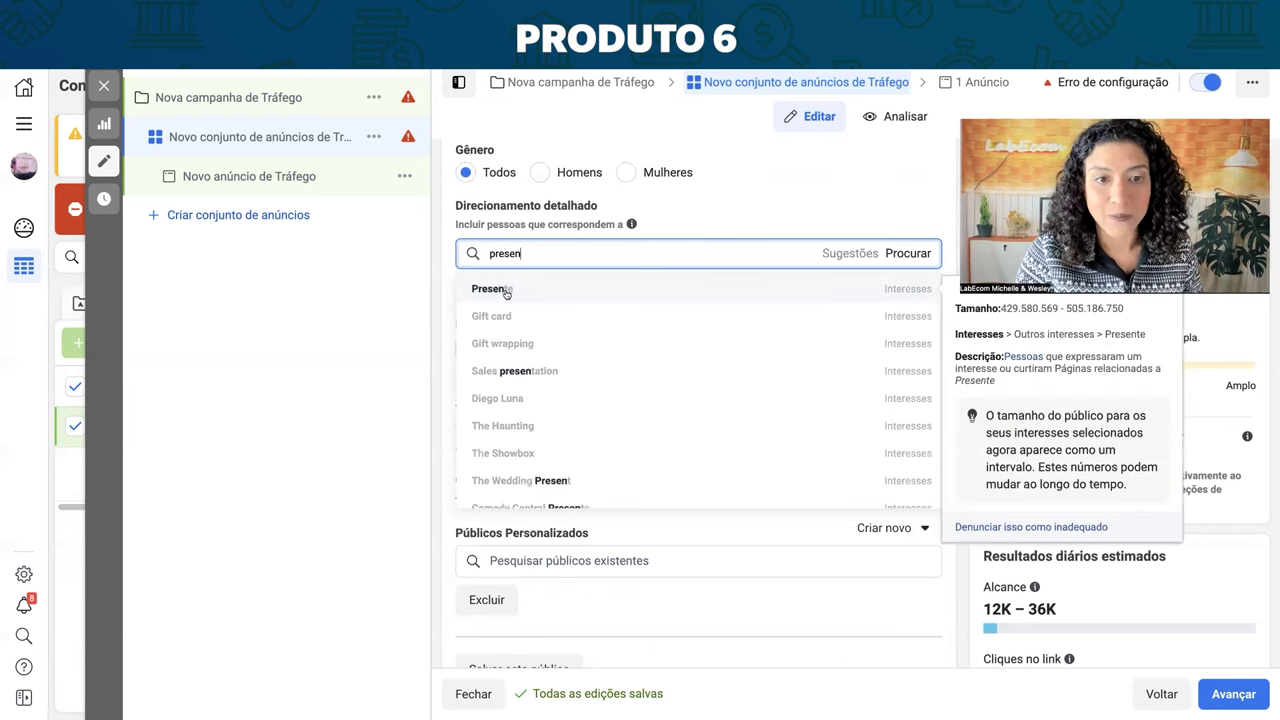
pyautogui.click(500, 289)
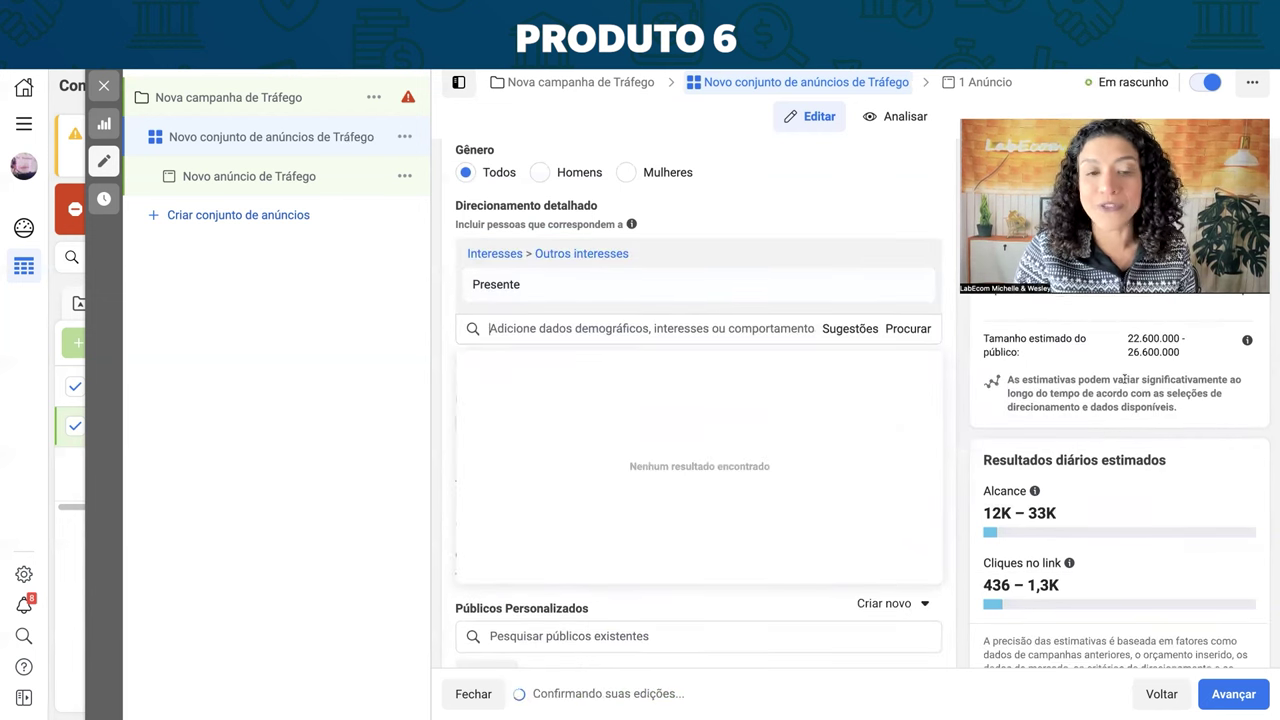
# List the suggestions related to Presente and check the audience sizes of Compras and Aniversário
pyautogui.moveTo(645, 221)
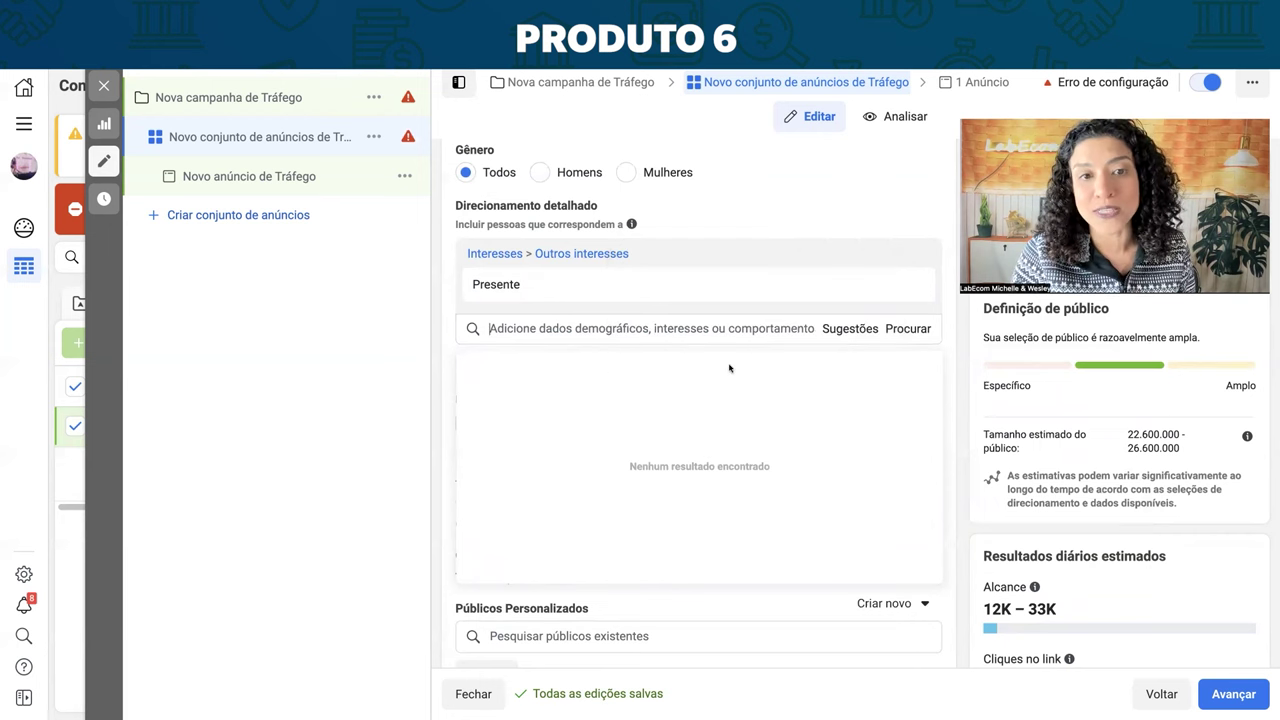
pyautogui.moveTo(477, 281)
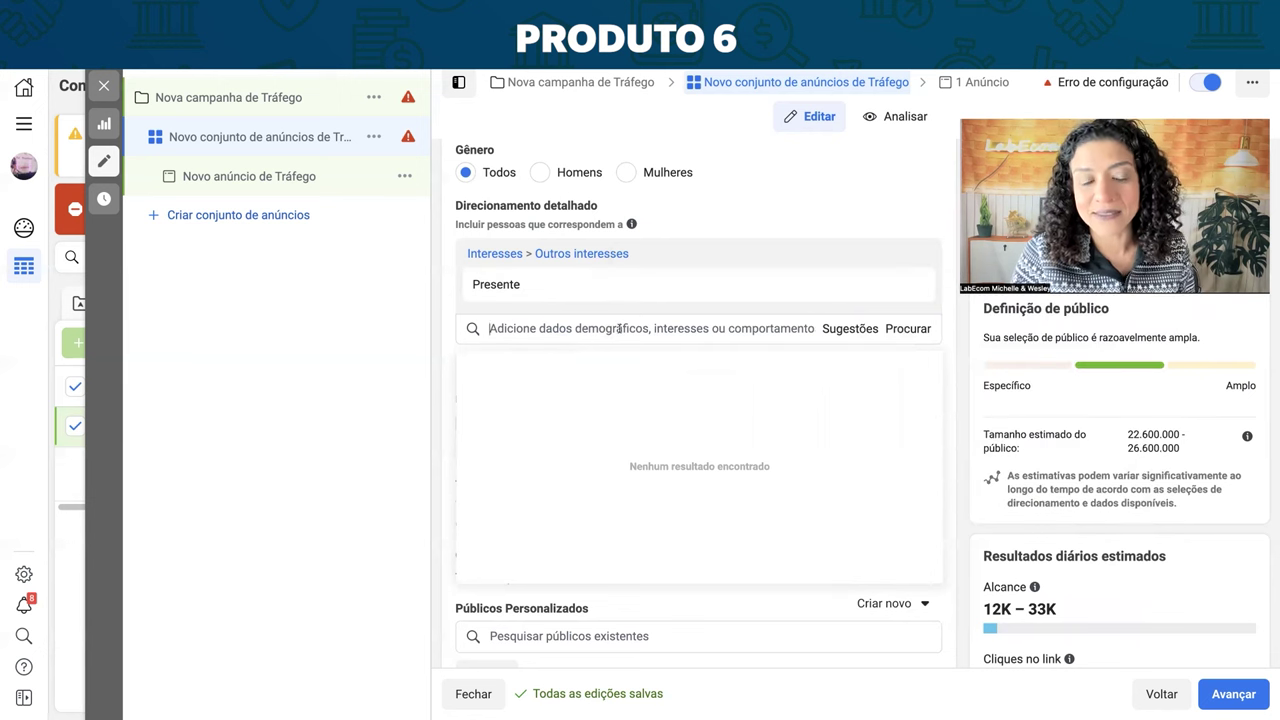
pyautogui.click(829, 330)
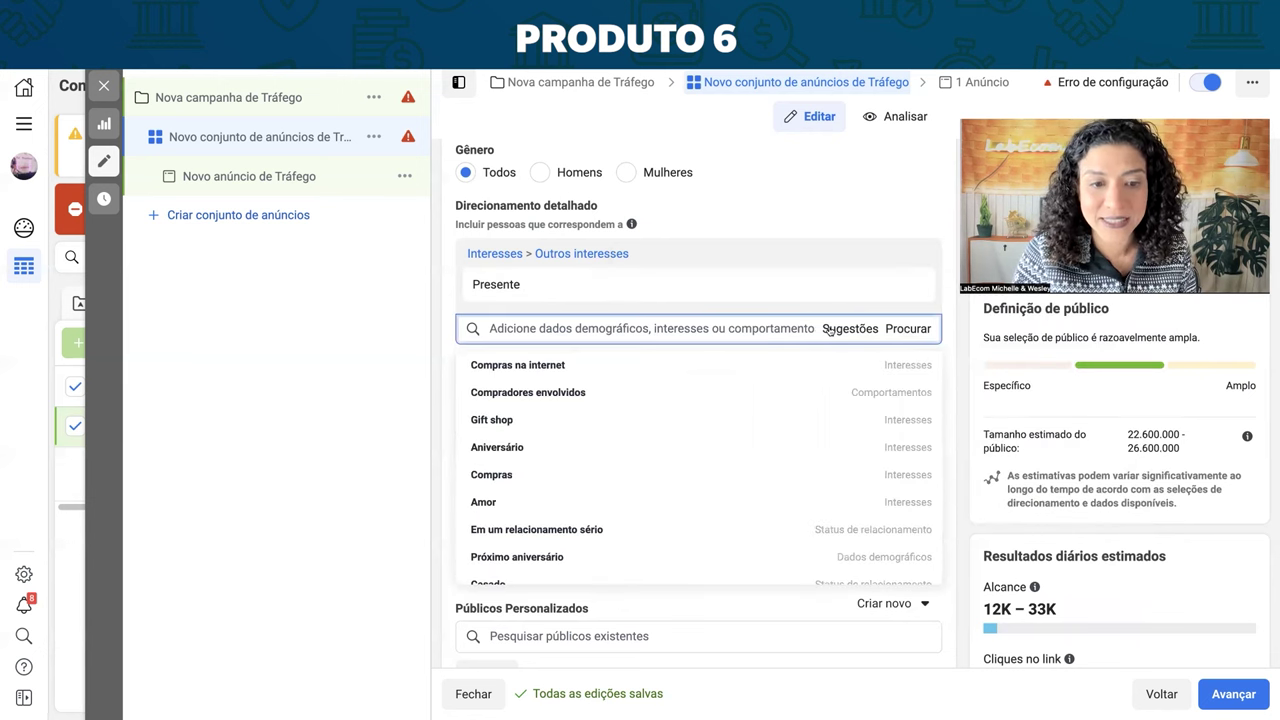
pyautogui.moveTo(548, 477)
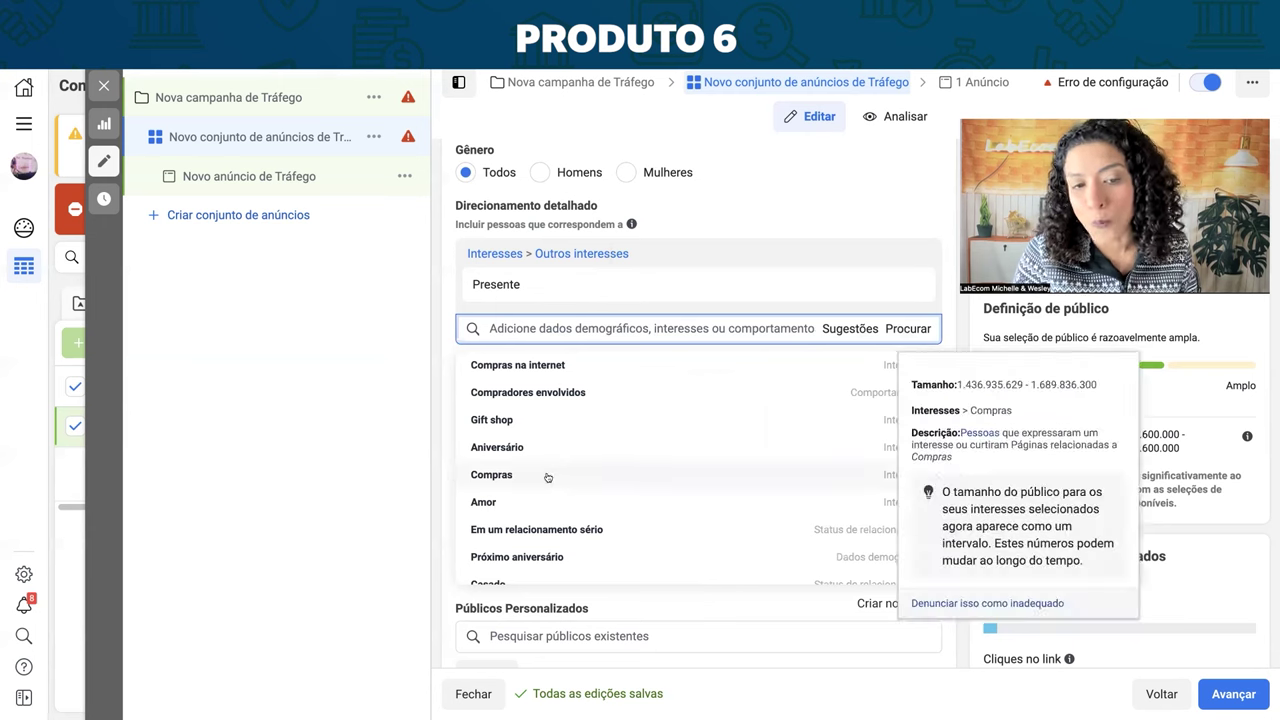
pyautogui.moveTo(474, 453)
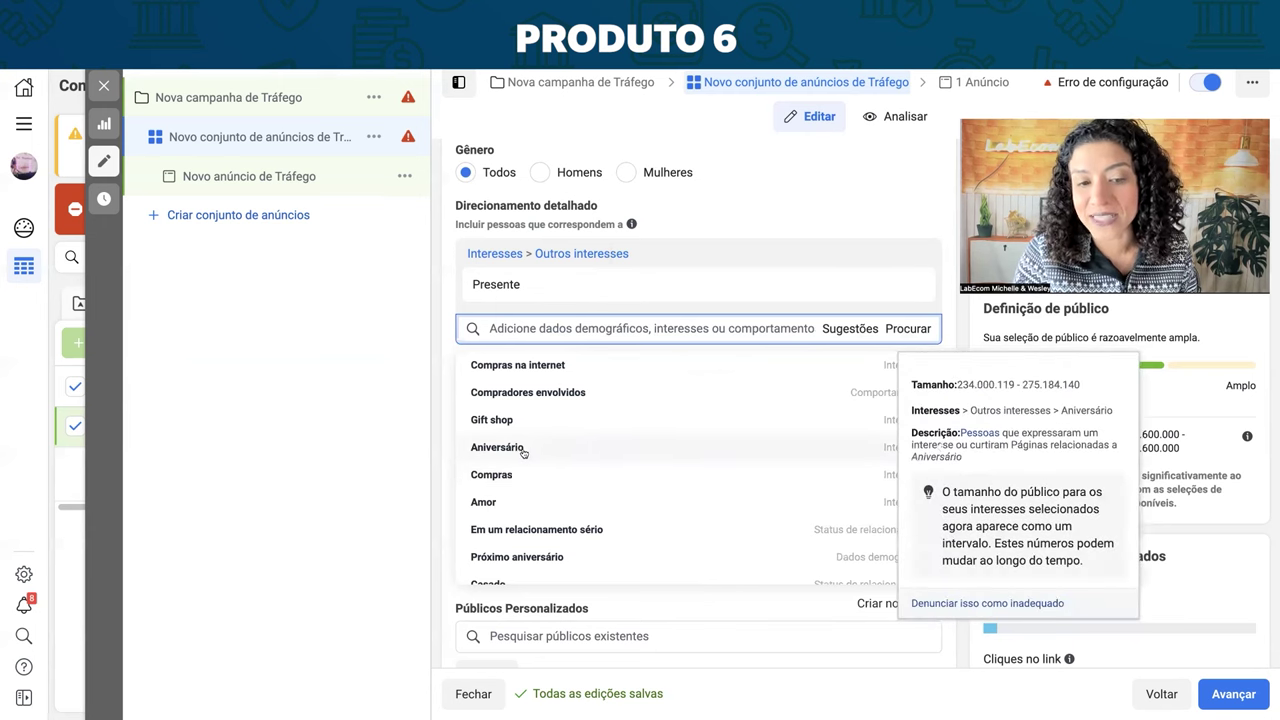
# Examine the remaining Presente targeting suggestions, including audience sizes for Próximo aniversário, Férias, Personalization, Colar and Flower bouquet
pyautogui.moveTo(550, 557)
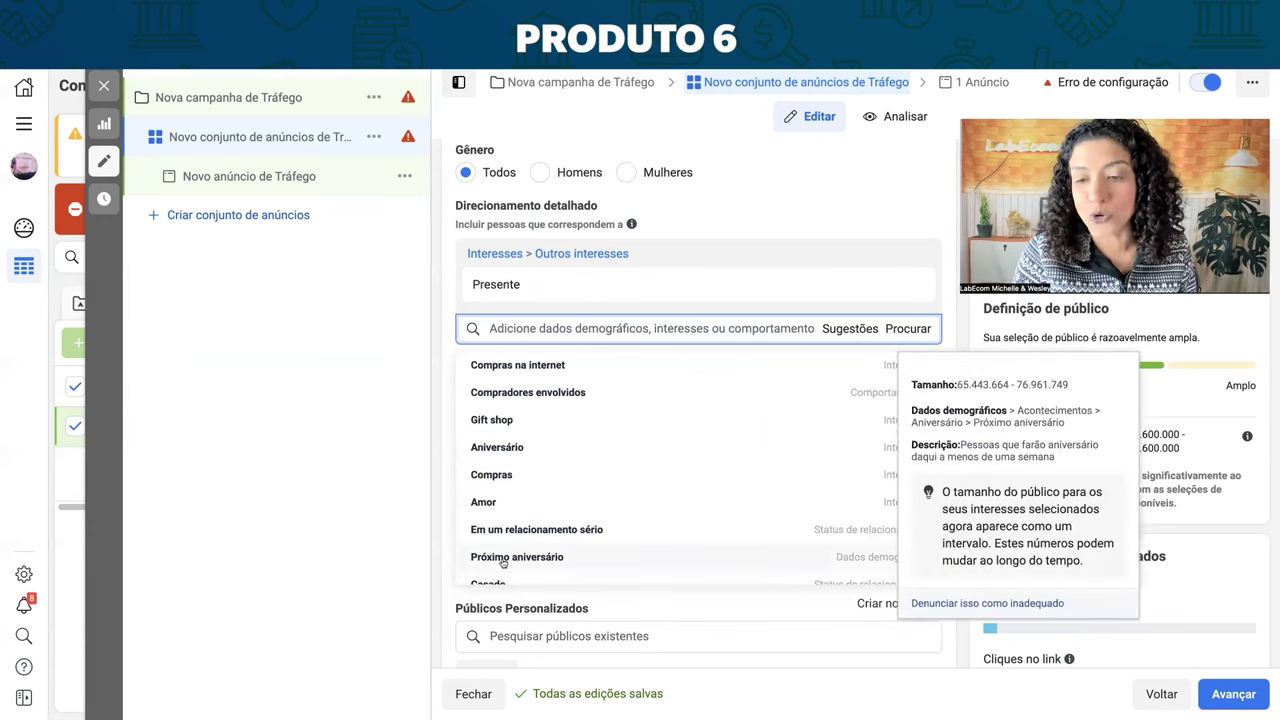
pyautogui.scroll(-1, 518, 563)
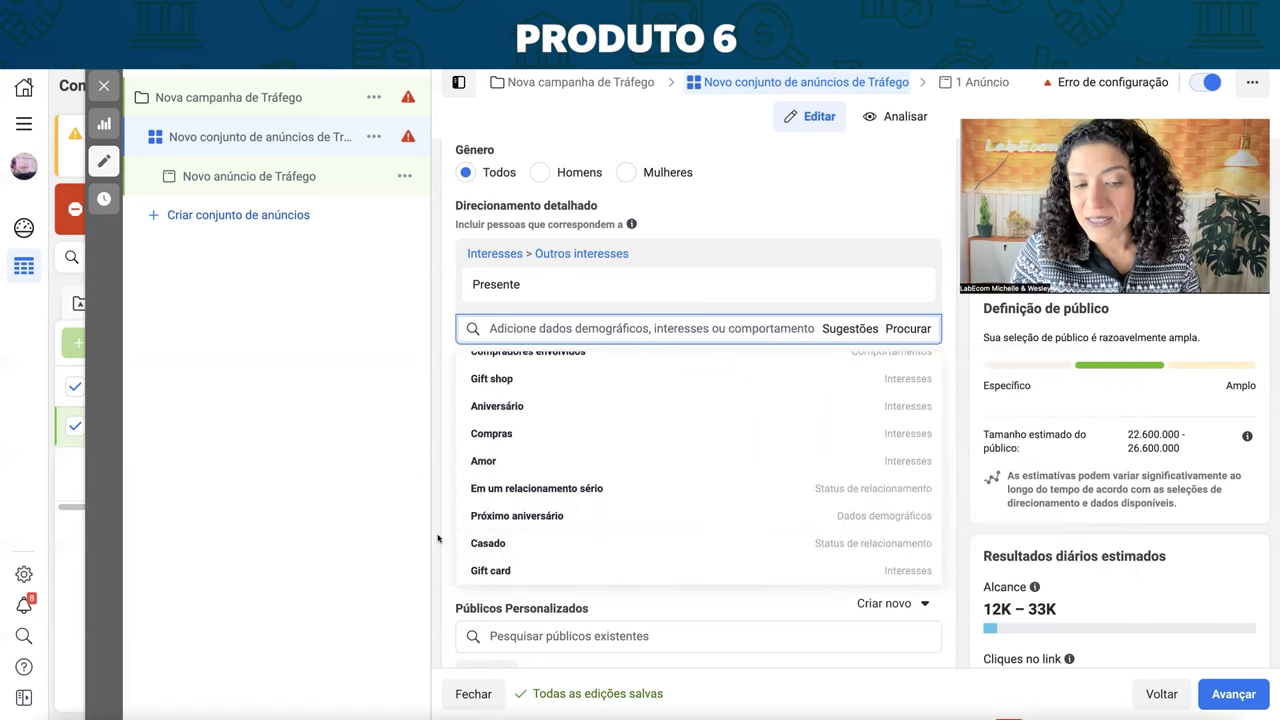
pyautogui.moveTo(512, 516)
pyautogui.scroll(-3, 548, 519)
pyautogui.scroll(-4, 548, 519)
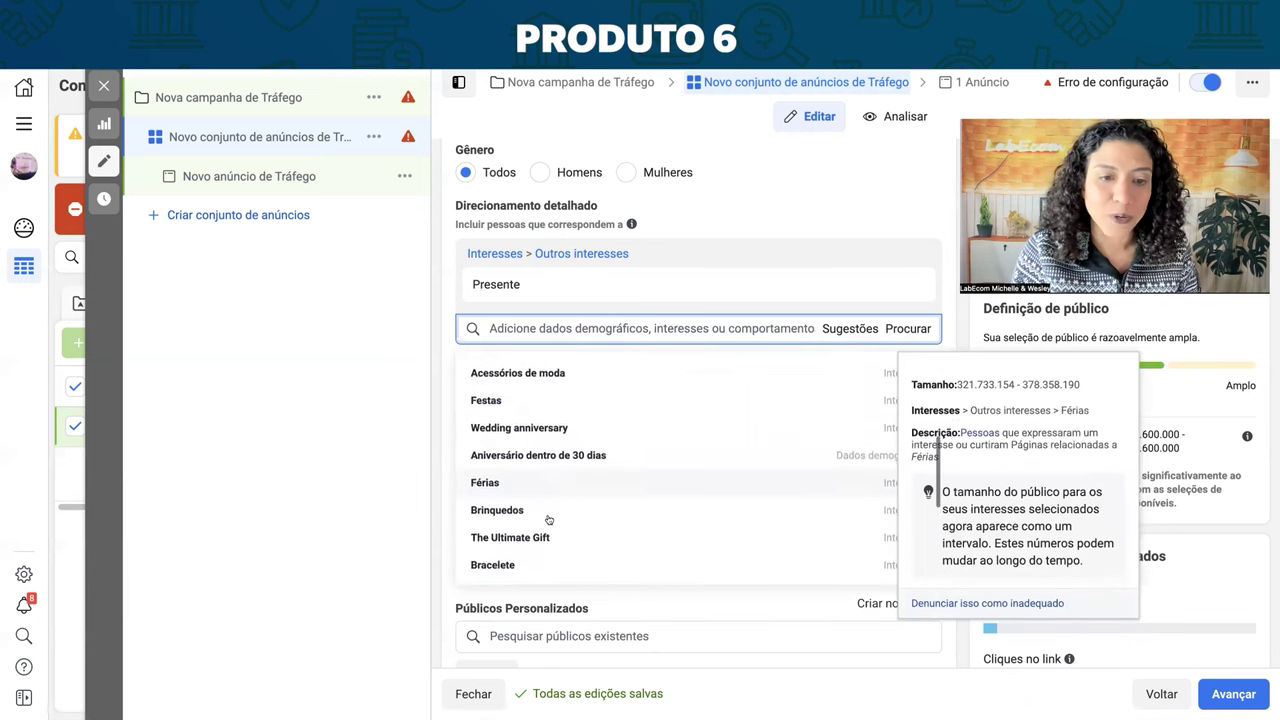
pyautogui.scroll(-1, 548, 519)
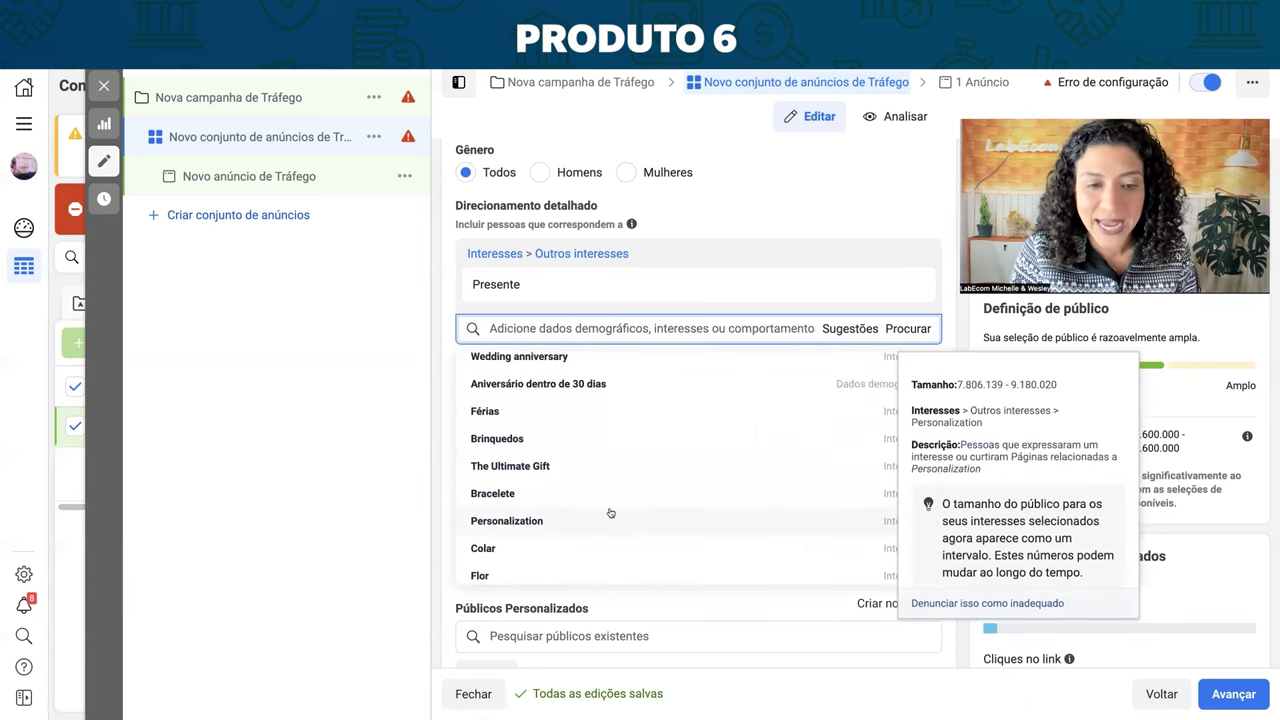
pyautogui.scroll(-5, 527, 548)
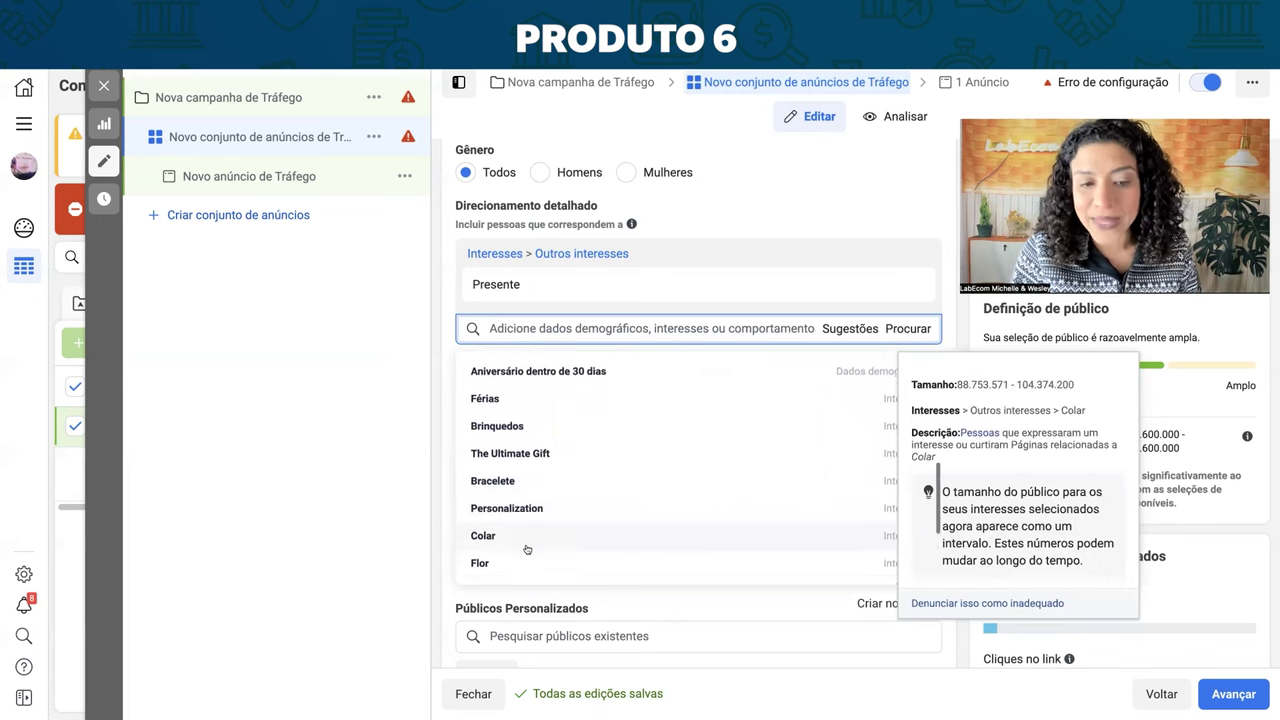
pyautogui.scroll(-1, 527, 548)
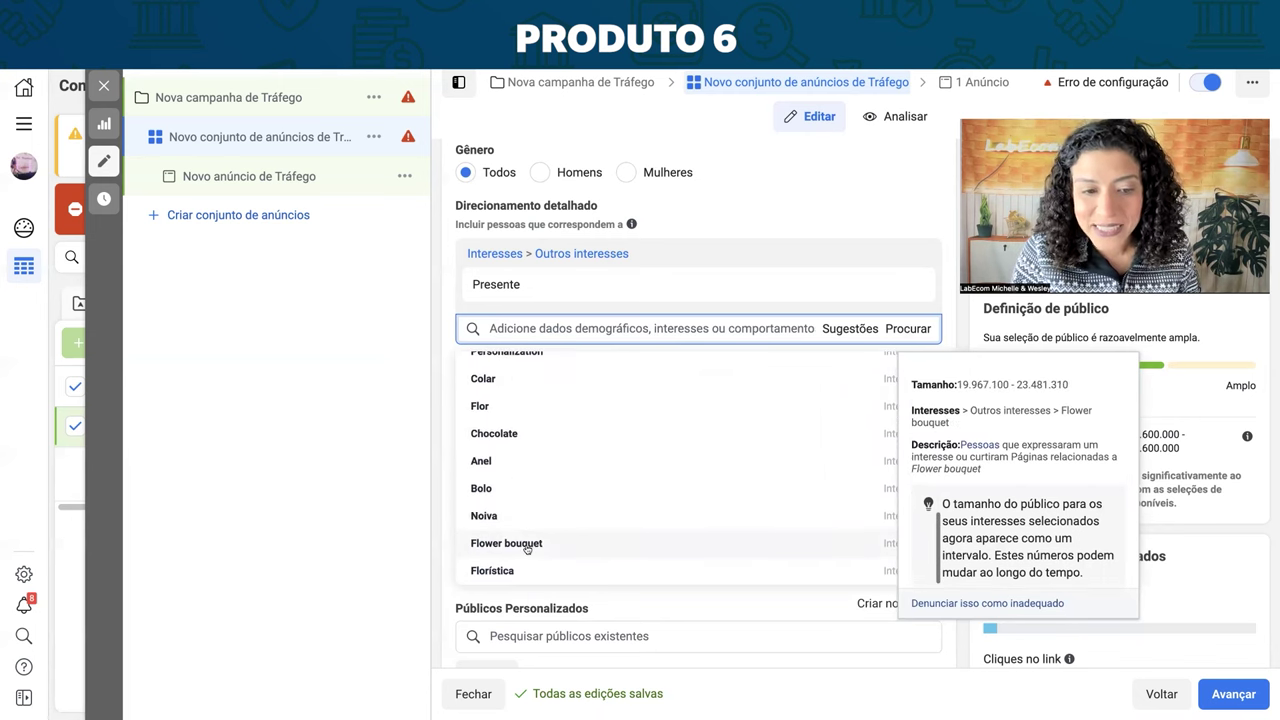
pyautogui.scroll(3, 515, 519)
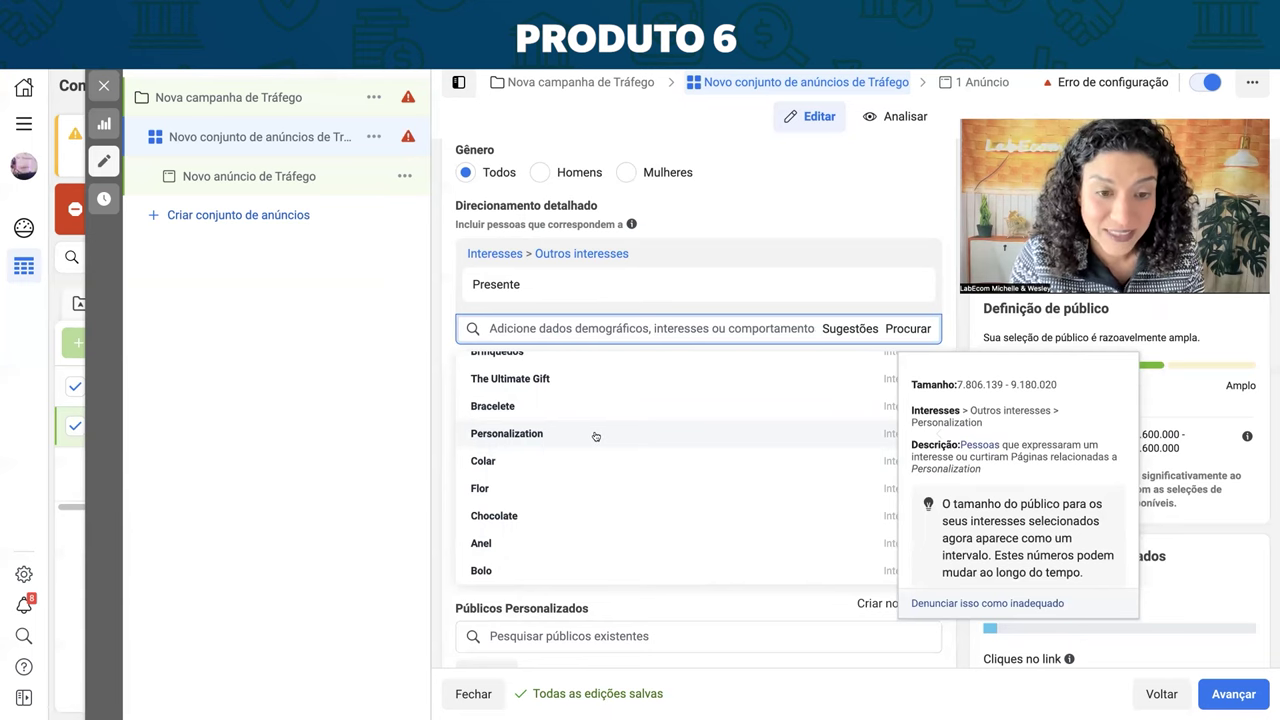
pyautogui.scroll(6, 597, 435)
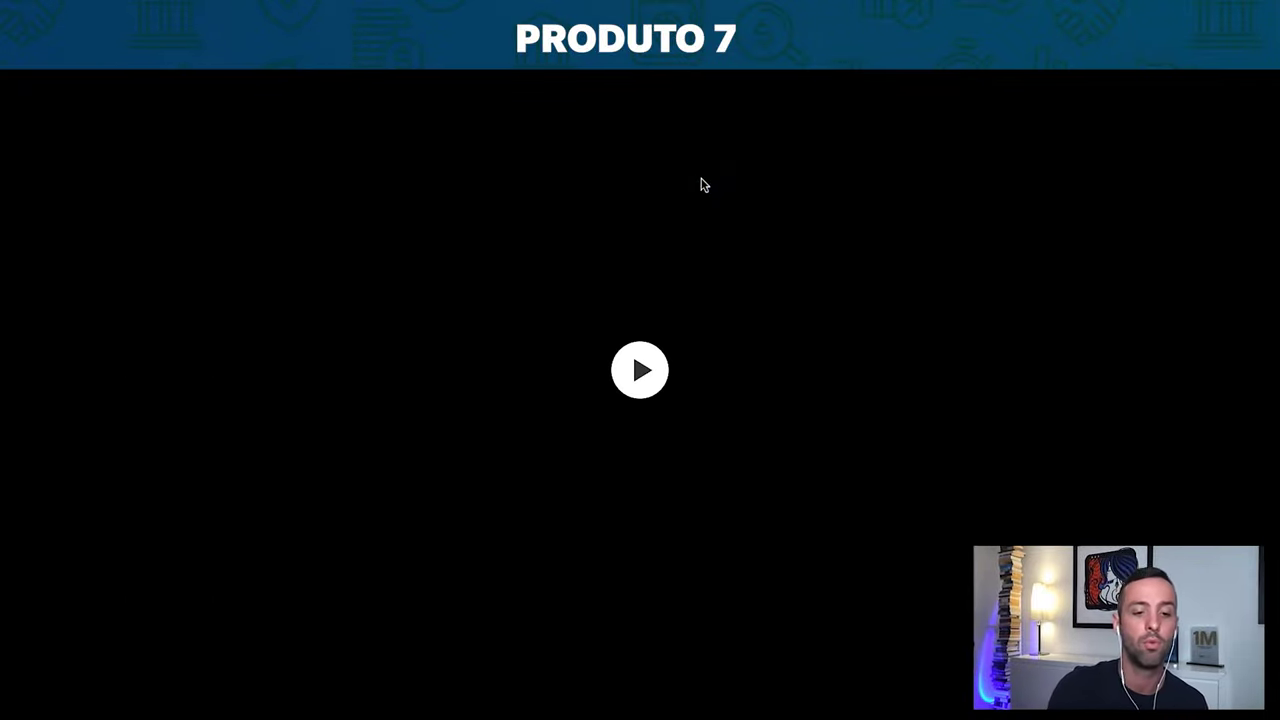
# Leave the full-screen product video and check the envelope necklace's product price and shipping fee on CJ Dropshipping
pyautogui.press('Escape')
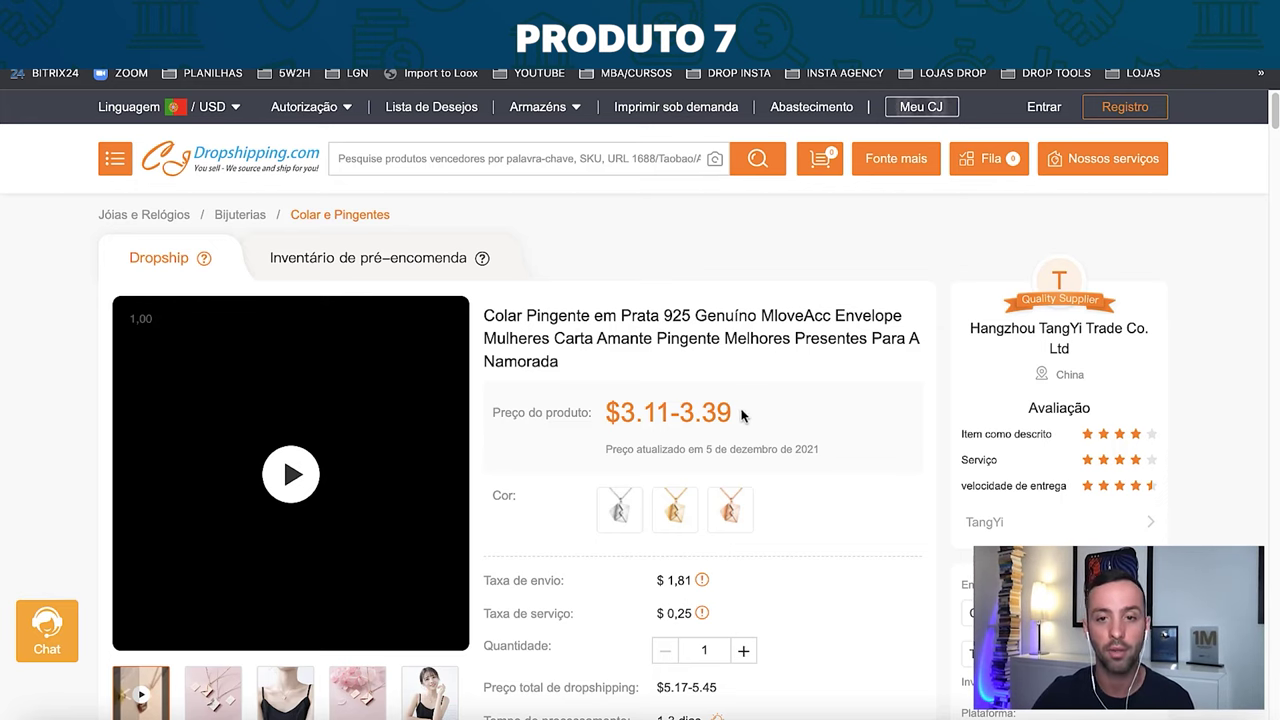
pyautogui.moveTo(741, 415); pyautogui.dragTo(620, 414)
pyautogui.scroll(-3, 644, 492)
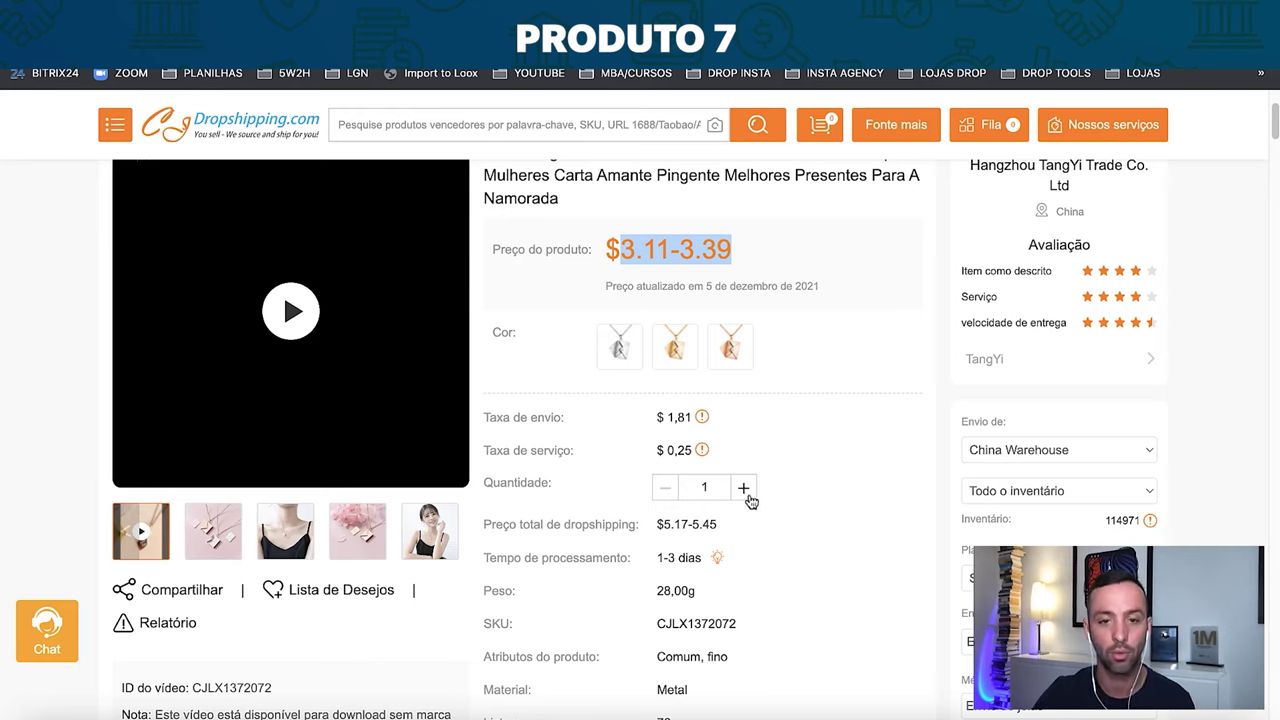
pyautogui.moveTo(702, 416); pyautogui.dragTo(642, 416)
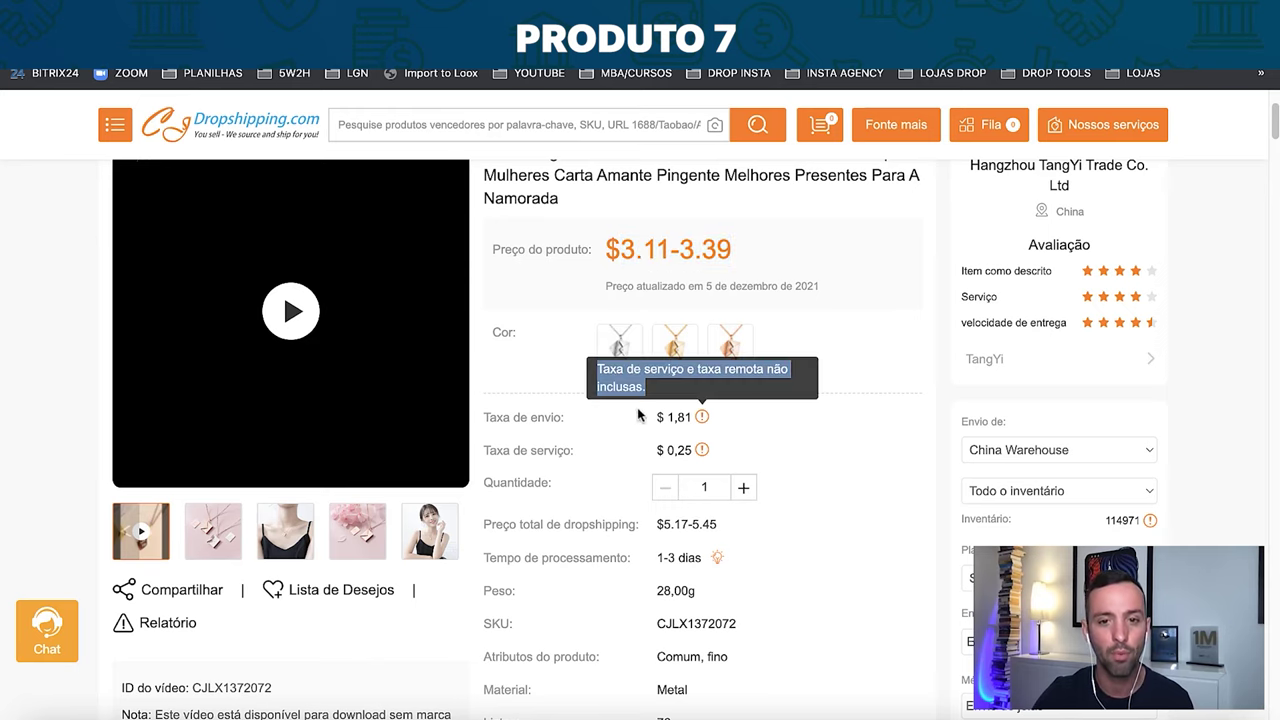
# Review the envelope necklace's specifications and product photos further down the CJ Dropshipping listing
pyautogui.scroll(-5, 697, 540)
pyautogui.scroll(-15, 695, 537)
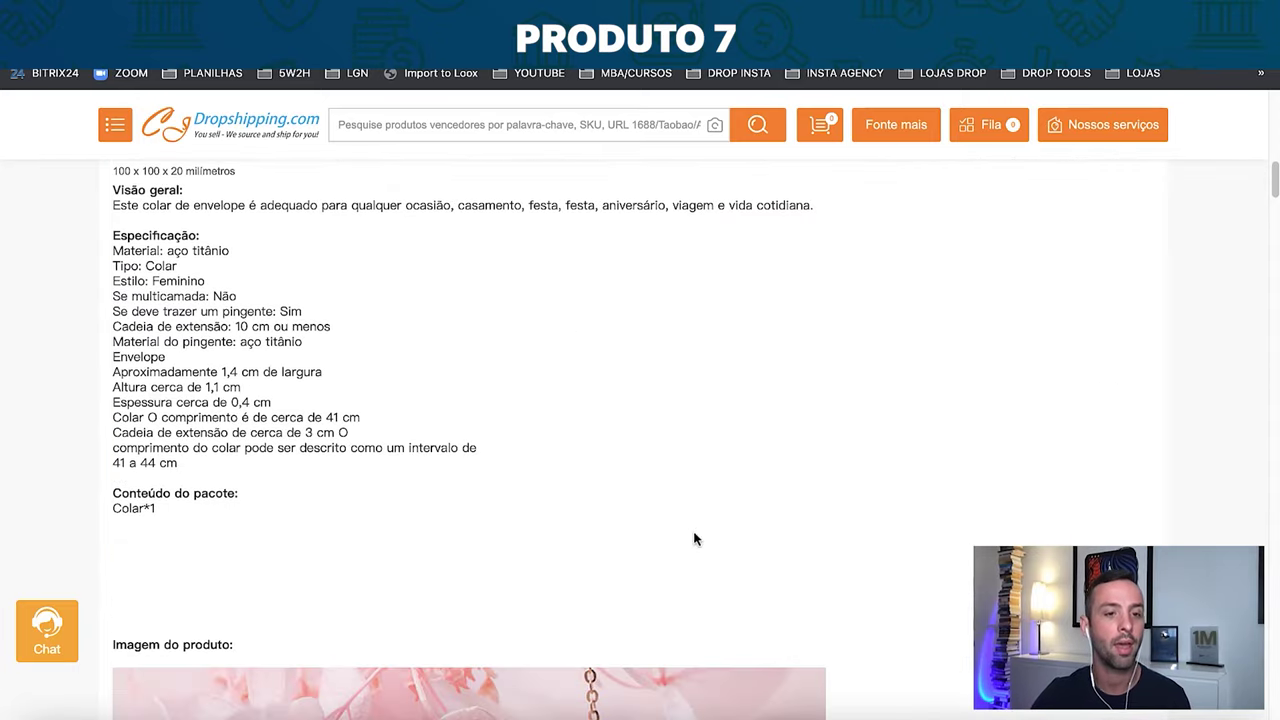
pyautogui.scroll(-15, 694, 539)
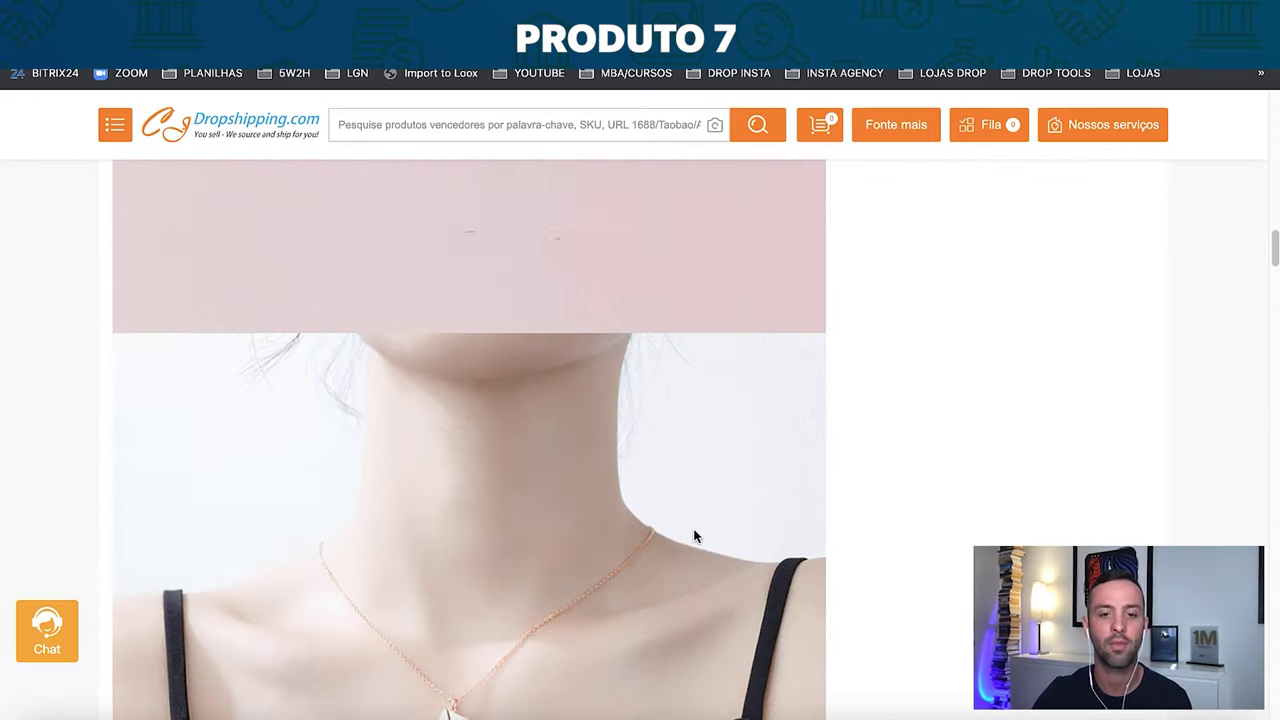
pyautogui.scroll(-12, 695, 537)
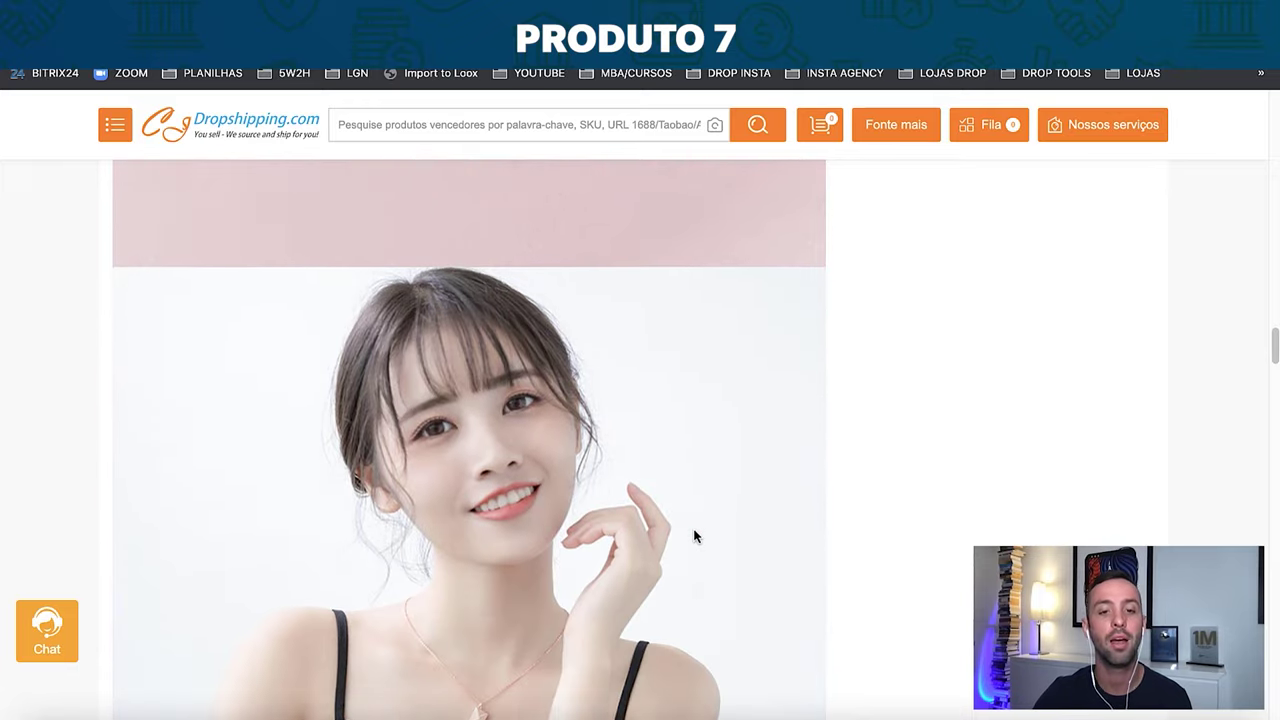
pyautogui.scroll(-12, 695, 537)
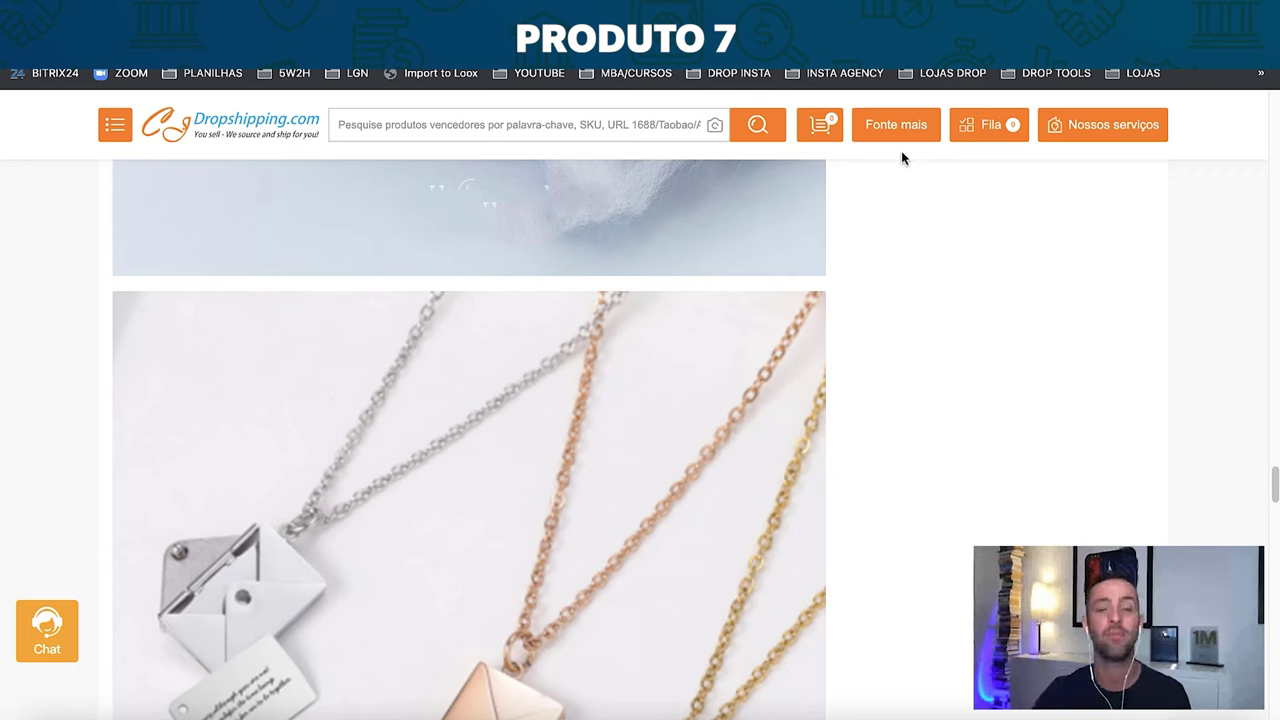
# Review the Silverbene page for the Cute Mini Square Envelope necklace, including More Information and Wholesale Info, and dismiss the newsletter pop-up
pyautogui.click(760, 20)
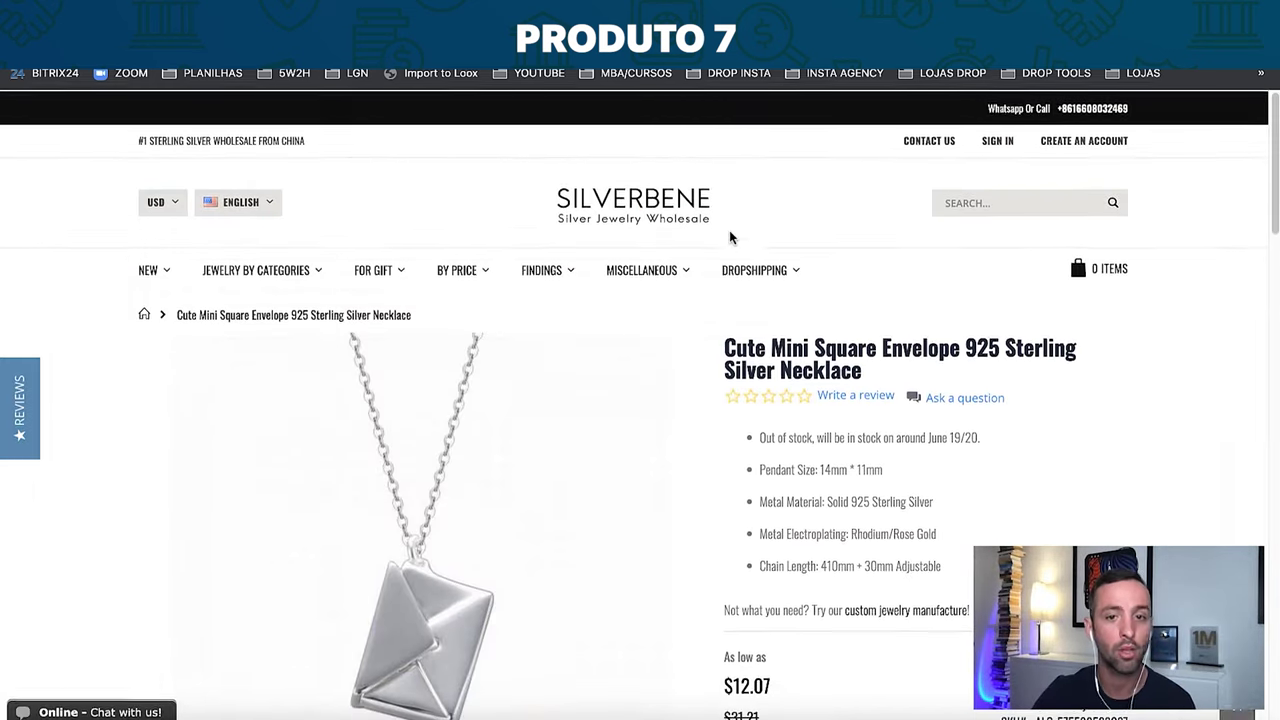
pyautogui.scroll(-2, 825, 408)
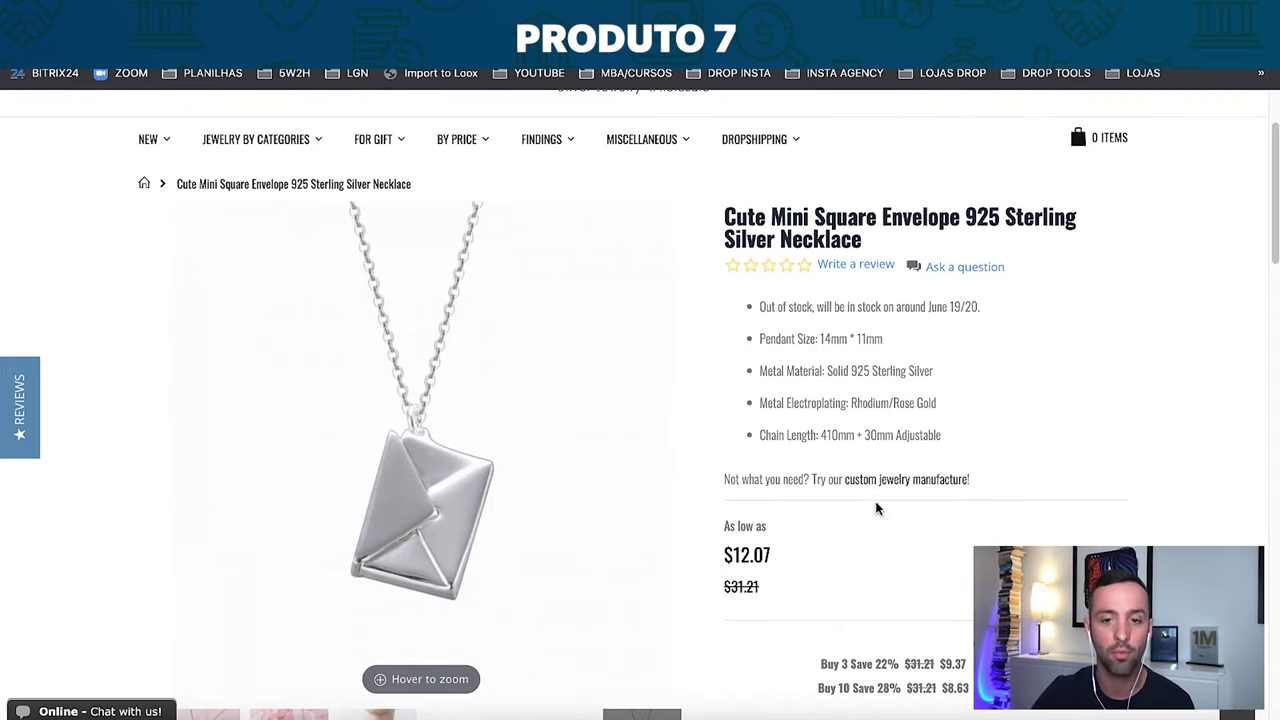
pyautogui.scroll(-8, 876, 509)
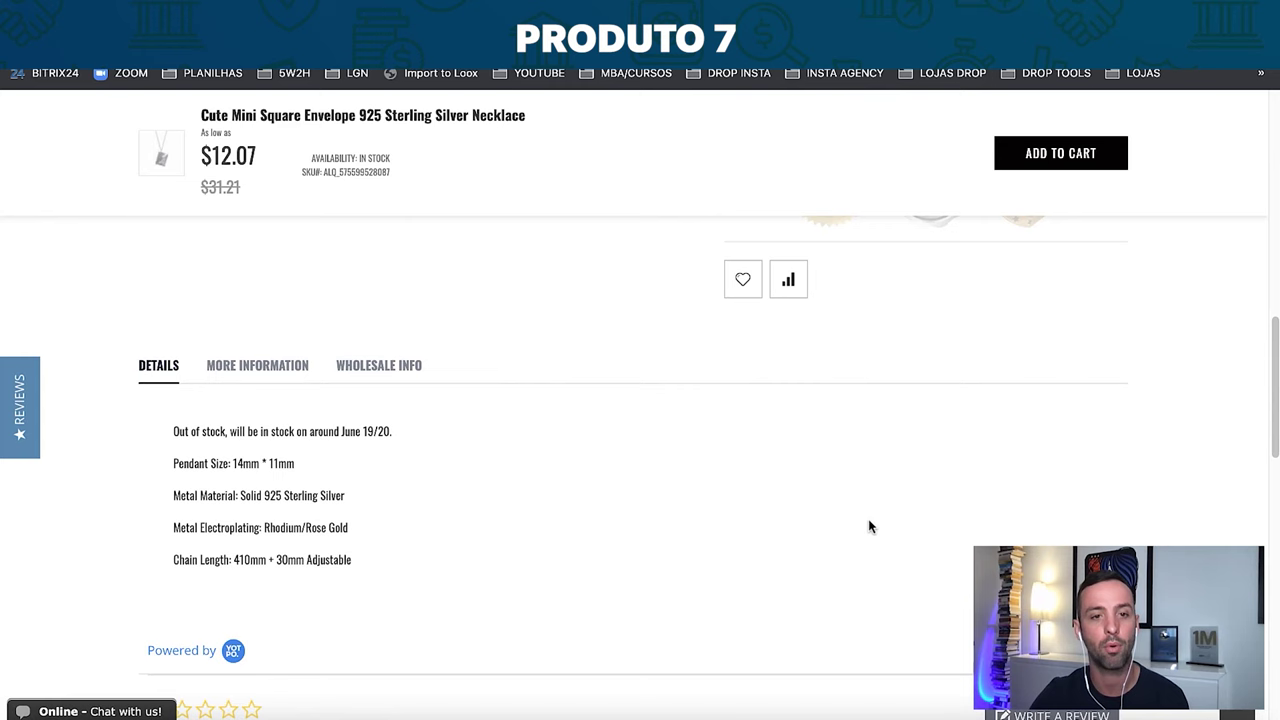
pyautogui.click(262, 378)
pyautogui.click(385, 376)
pyautogui.scroll(1, 357, 379)
pyautogui.scroll(10, 497, 477)
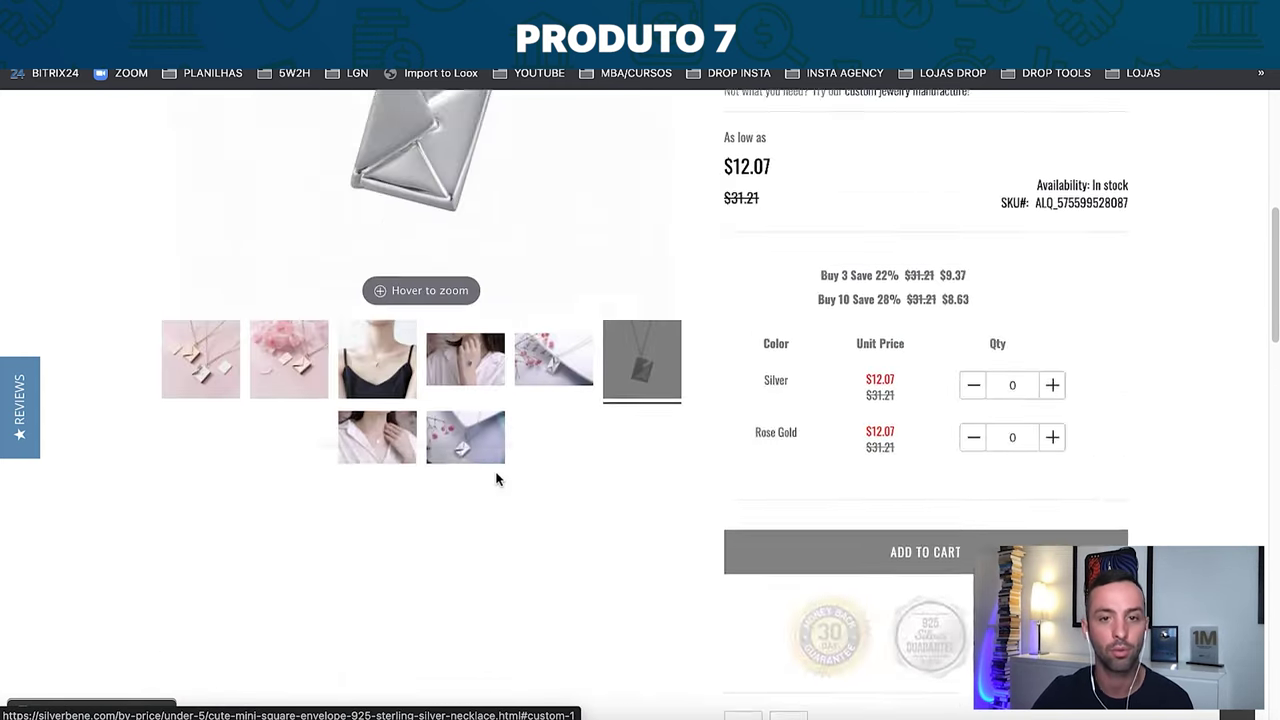
pyautogui.scroll(3, 505, 477)
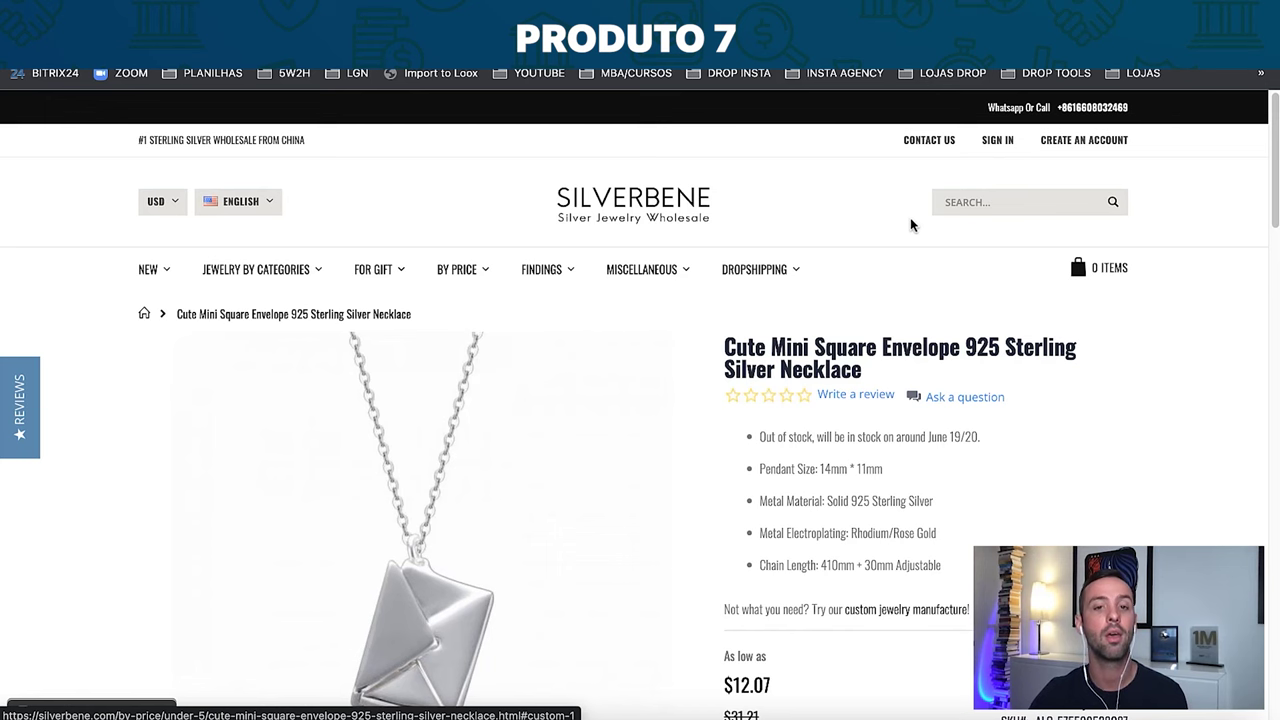
pyautogui.moveTo(795, 288)
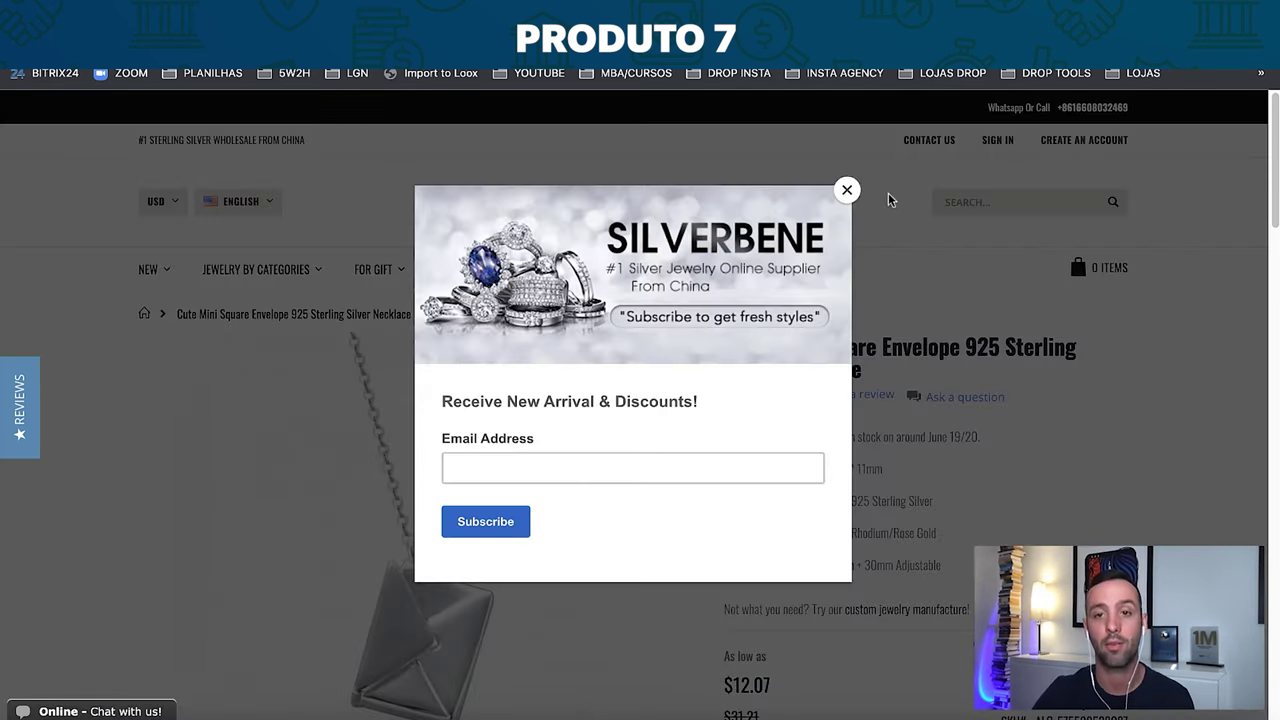
pyautogui.click(848, 191)
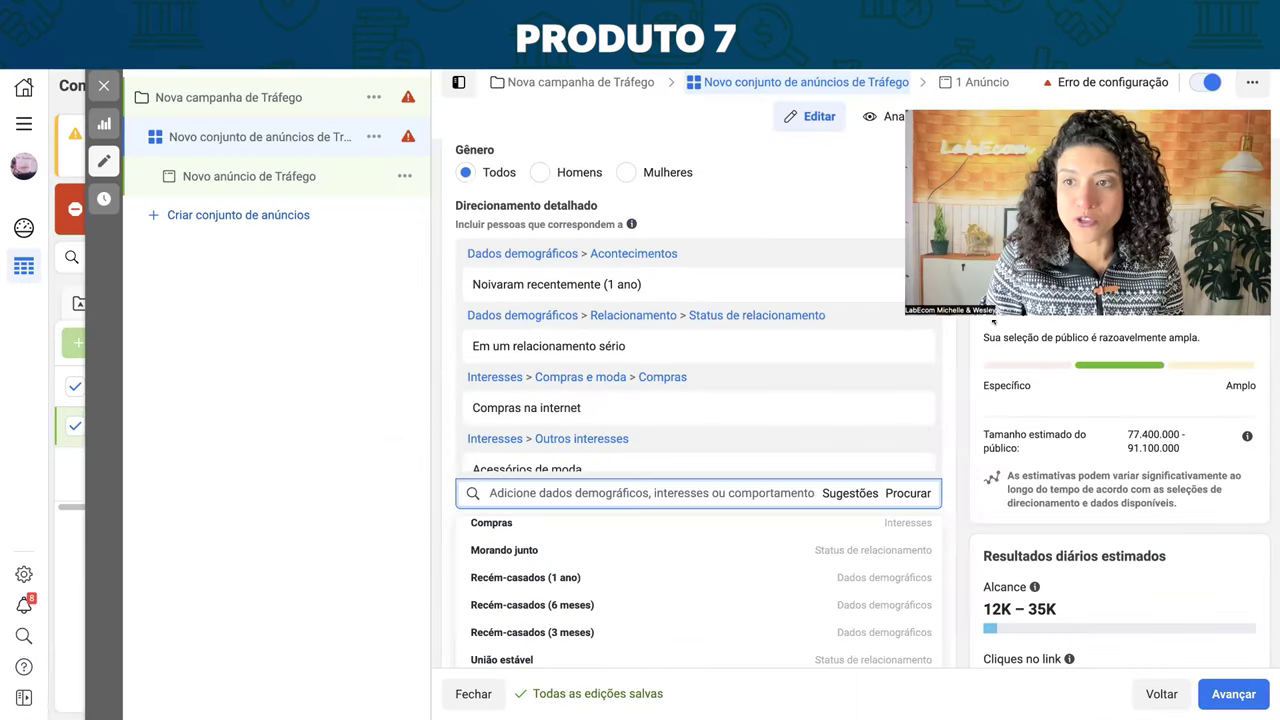
# Restrict the ad set's audience gender to Homens in Meta Ads Manager
pyautogui.moveTo(690, 553)
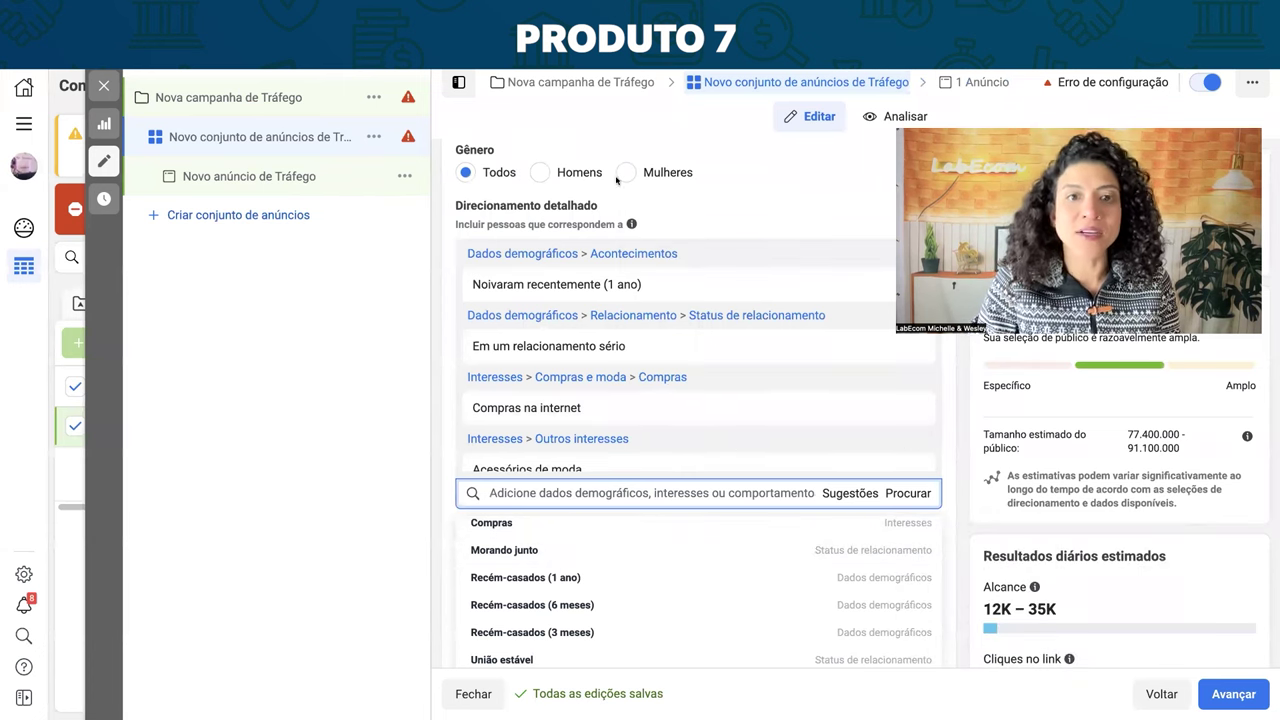
pyautogui.scroll(1, 688, 215)
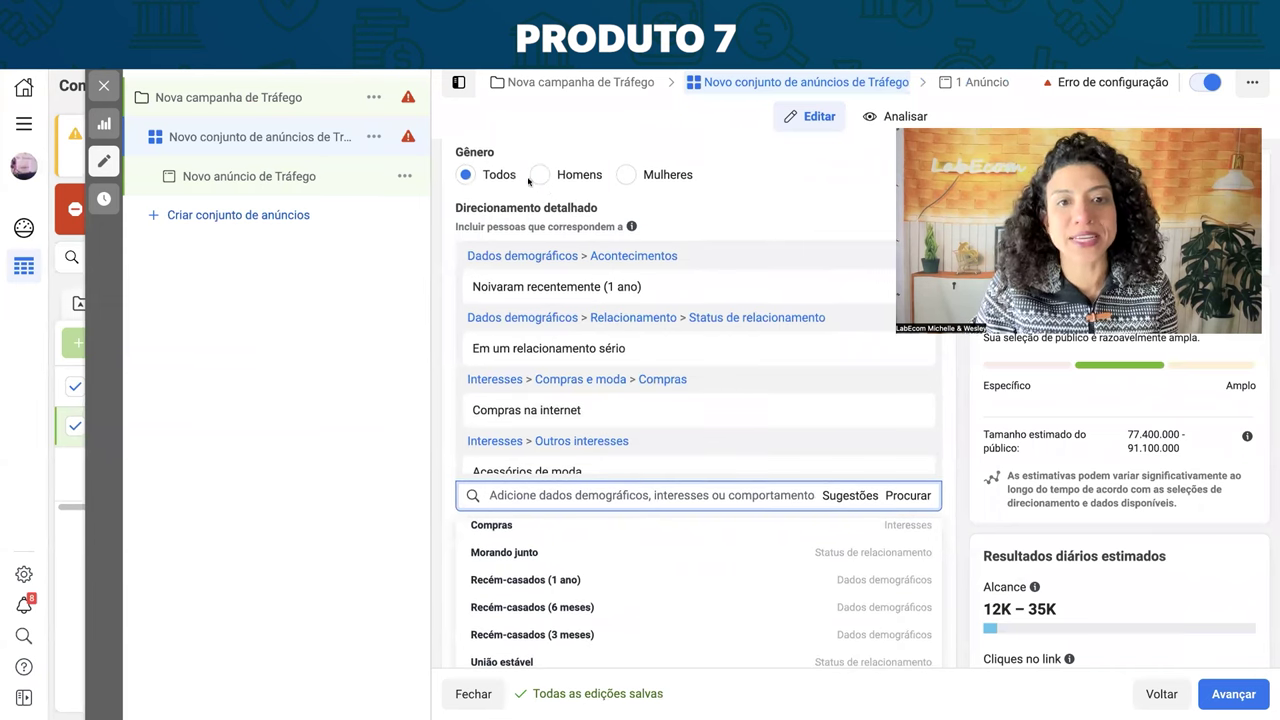
pyautogui.scroll(1, 535, 181)
pyautogui.click(541, 181)
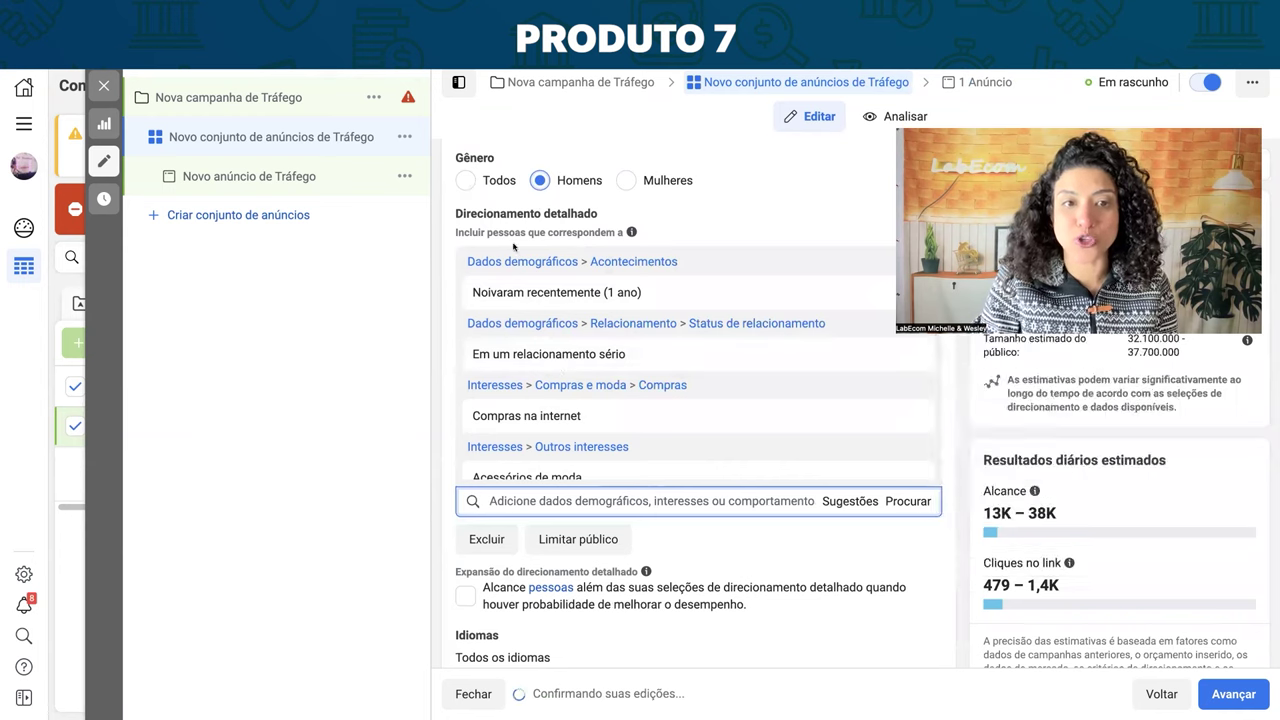
# Reopen the targeting suggestions for the male audience and review the included interests, such as Compras na internet, Acessórios de moda and Presente
pyautogui.click(835, 501)
pyautogui.moveTo(567, 575)
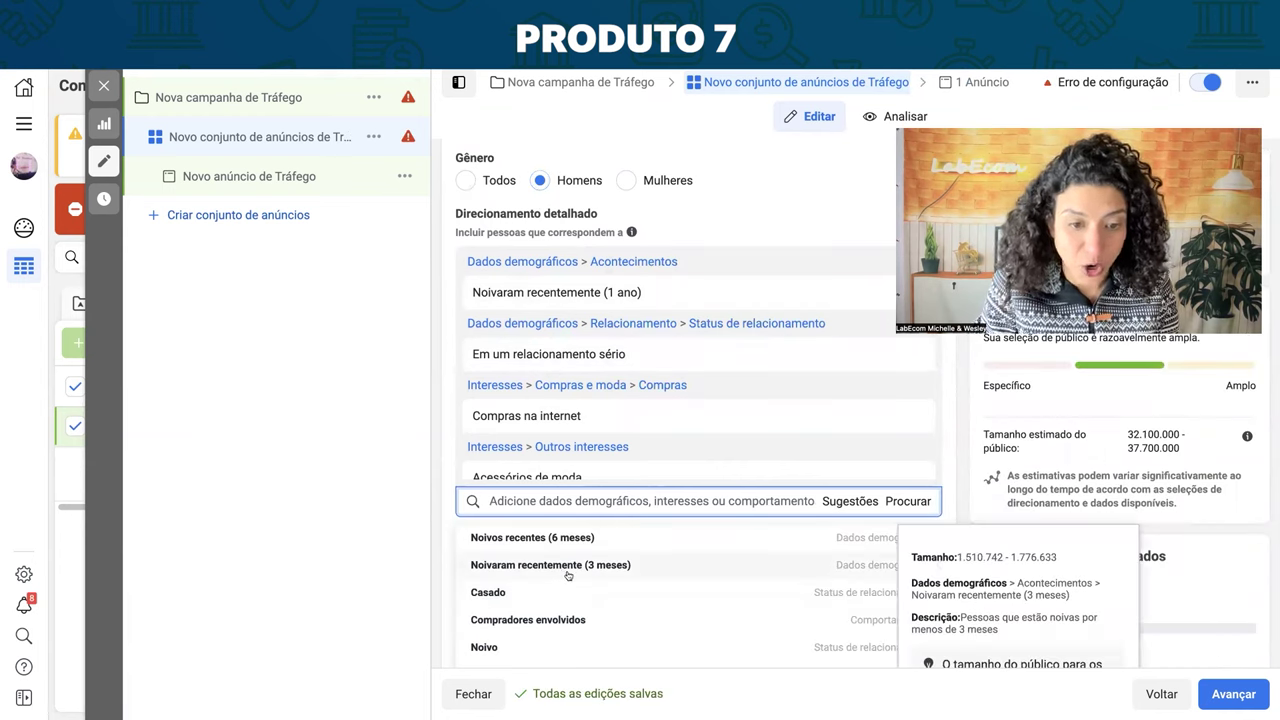
pyautogui.scroll(-1, 566, 576)
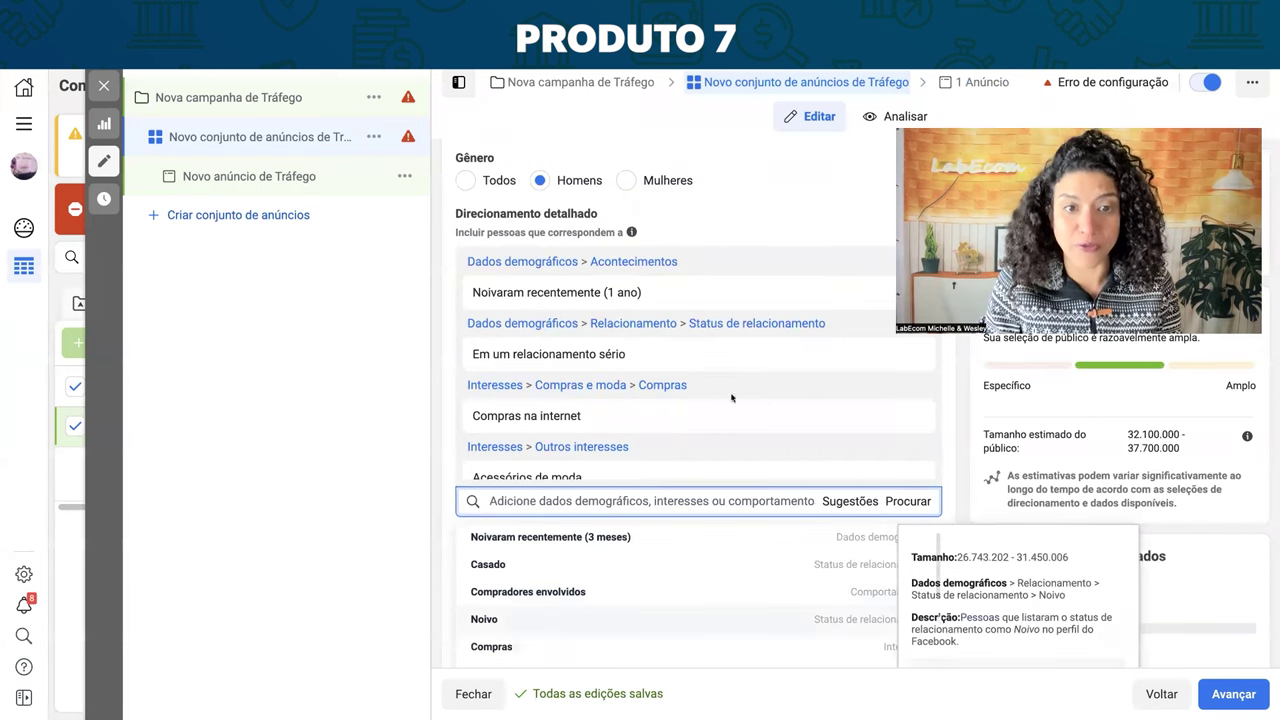
pyautogui.moveTo(622, 428)
pyautogui.scroll(-1, 618, 420)
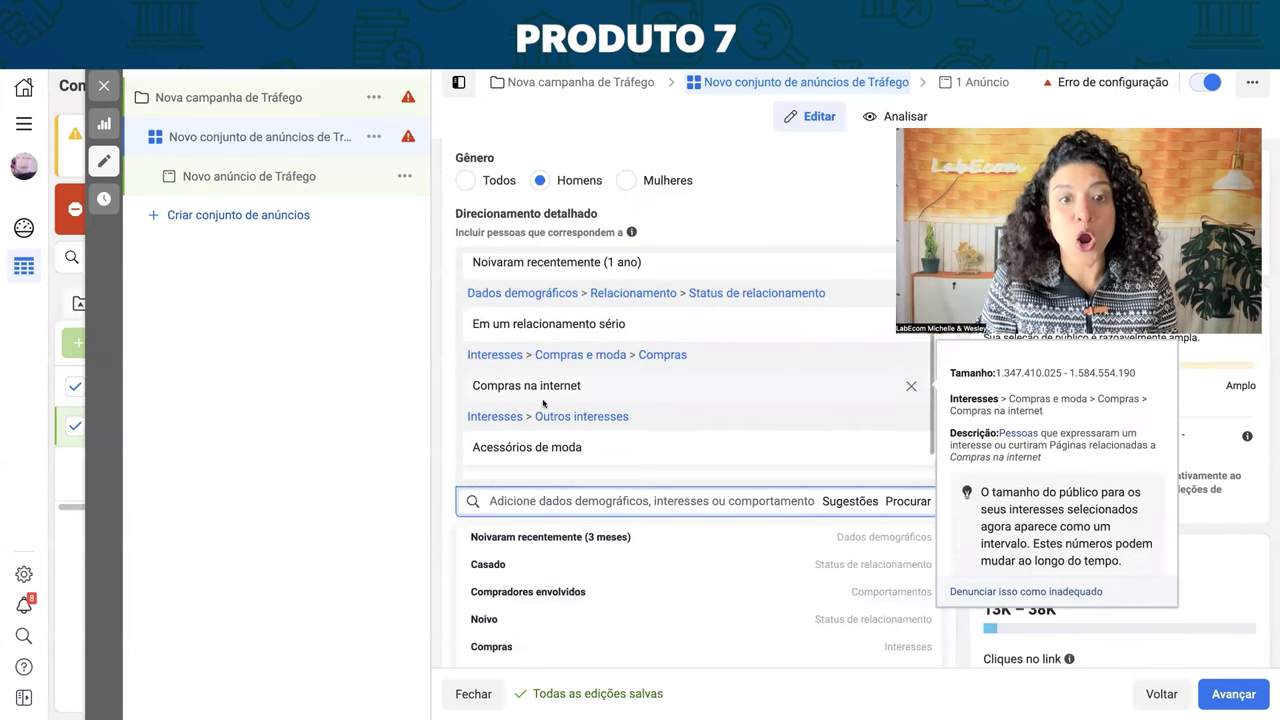
pyautogui.moveTo(722, 440)
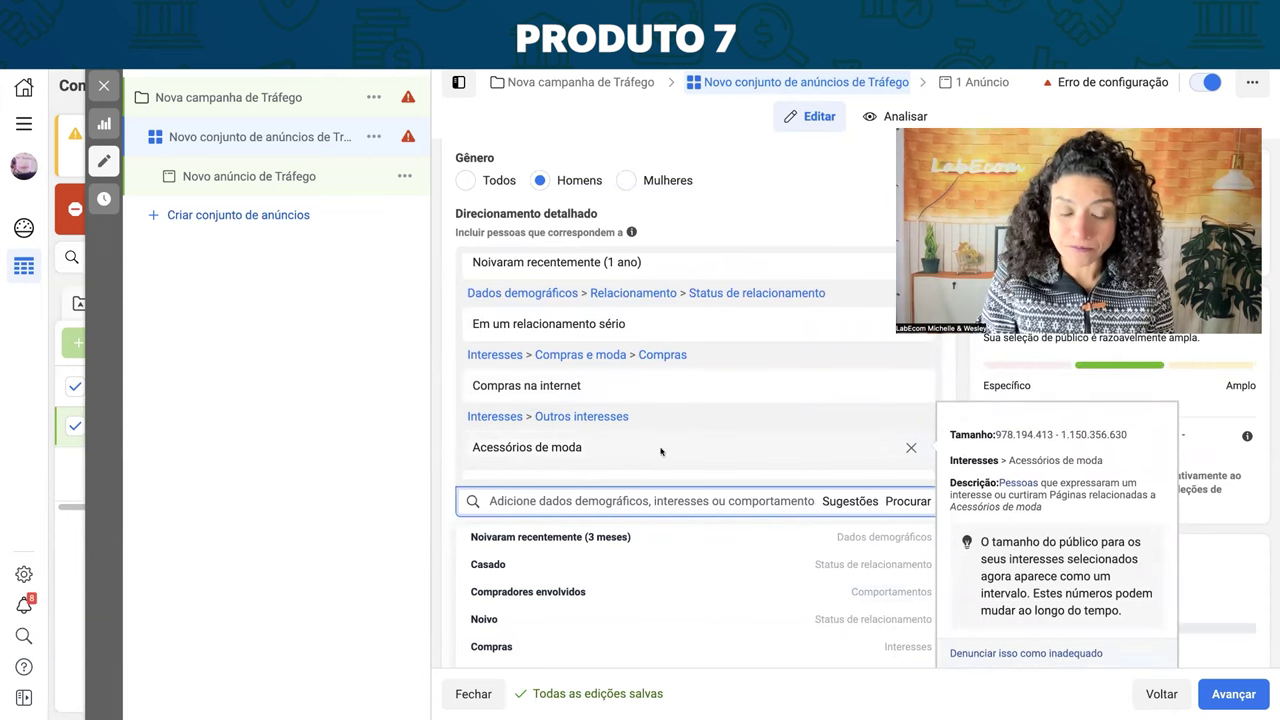
pyautogui.moveTo(603, 472)
pyautogui.scroll(-1, 603, 465)
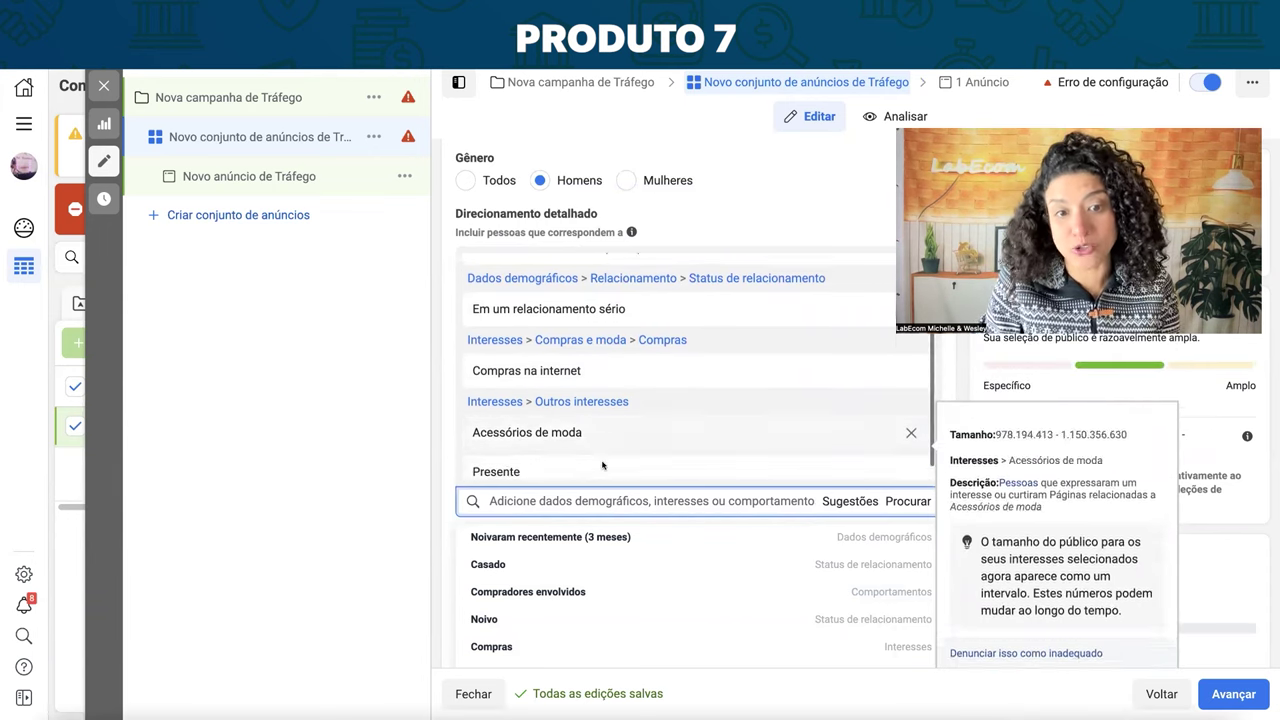
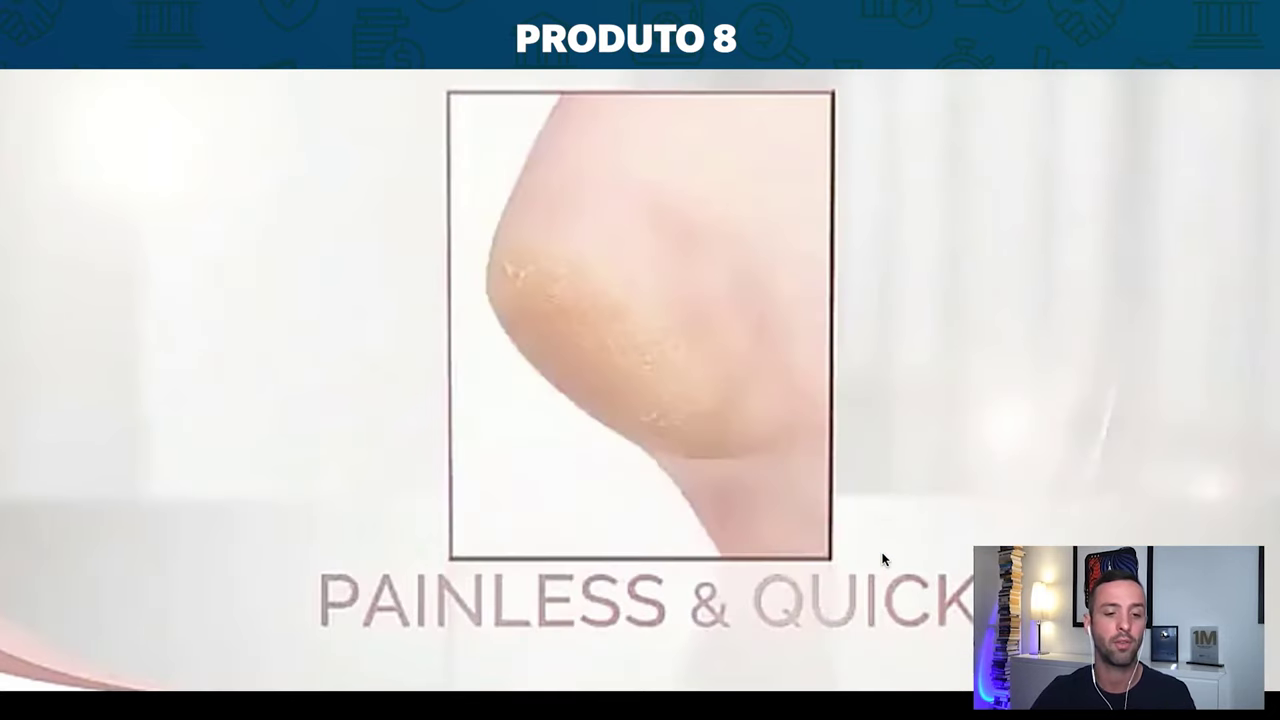
# Check the electric callus remover's product price on CJ Dropshipping and browse the product photos on the Sivvi store page
pyautogui.click(882, 559)
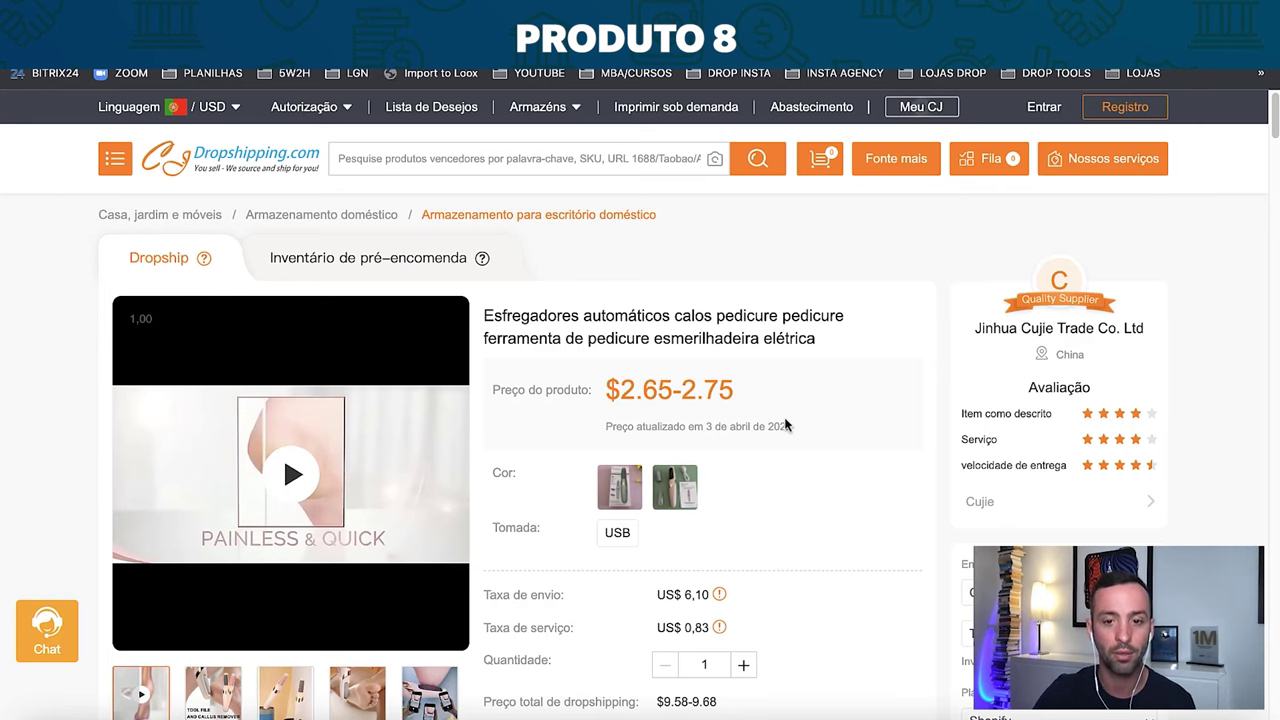
pyautogui.moveTo(740, 390); pyautogui.dragTo(642, 392)
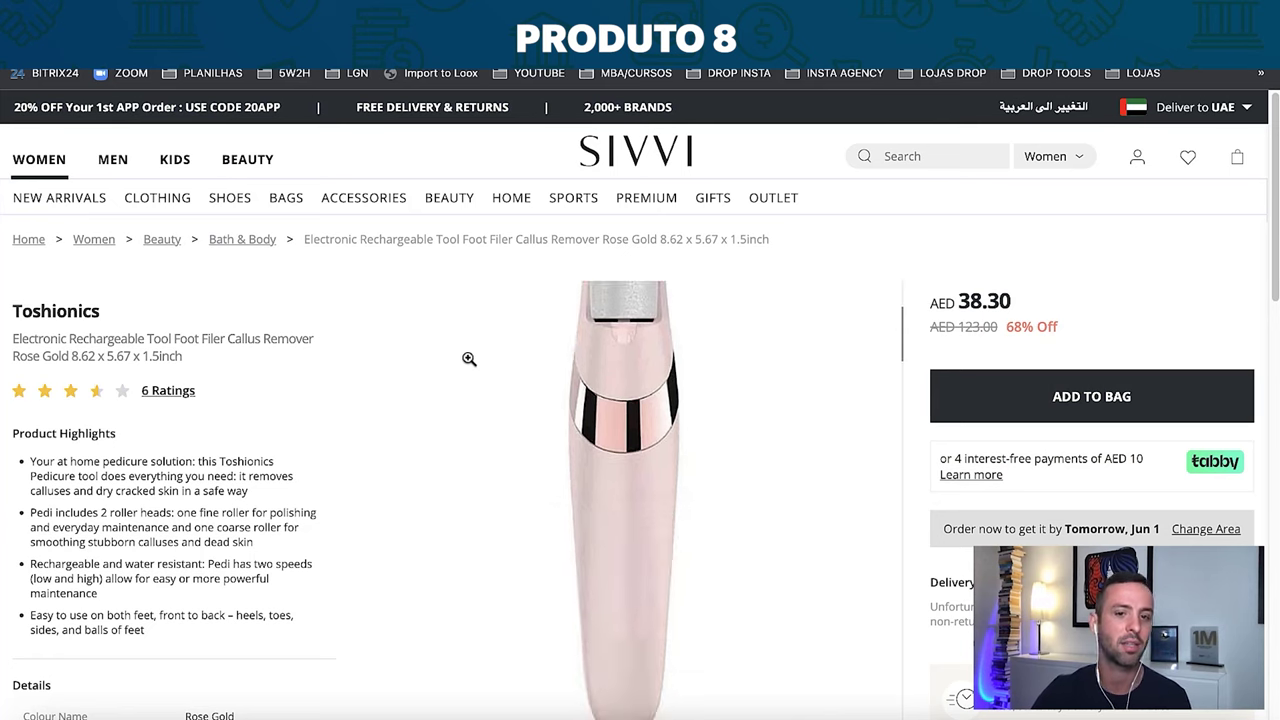
pyautogui.scroll(-5, 463, 357)
pyautogui.scroll(-5, 463, 357)
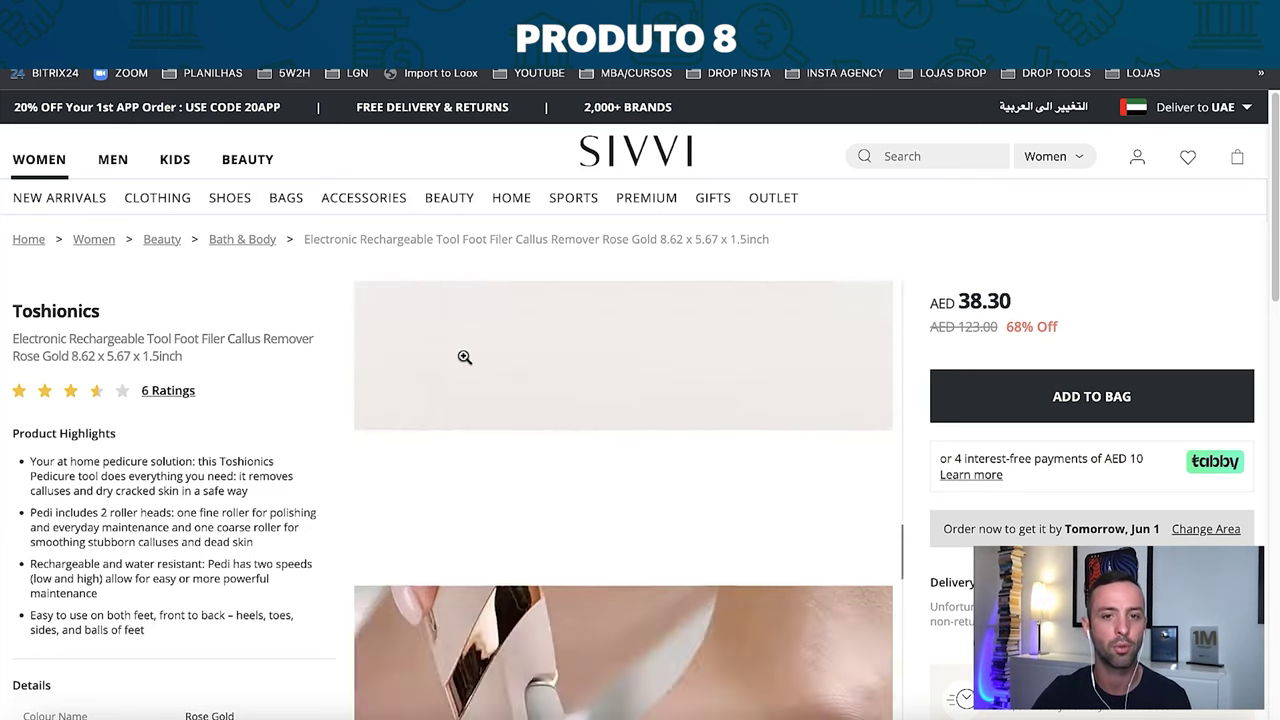
pyautogui.scroll(-5, 634, 430)
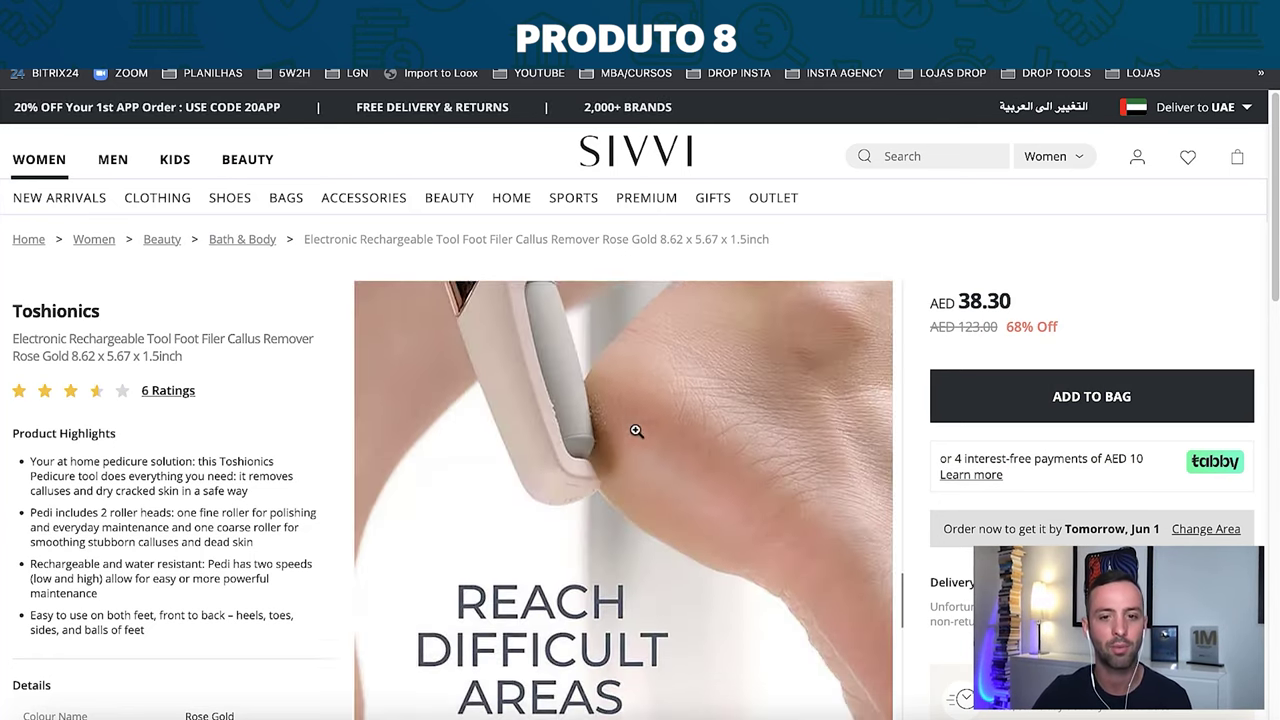
# Browse the callus remover's photos on the Sivvi page and check its pricing, shipping details and images on CJ Dropshipping
pyautogui.scroll(-6, 636, 431)
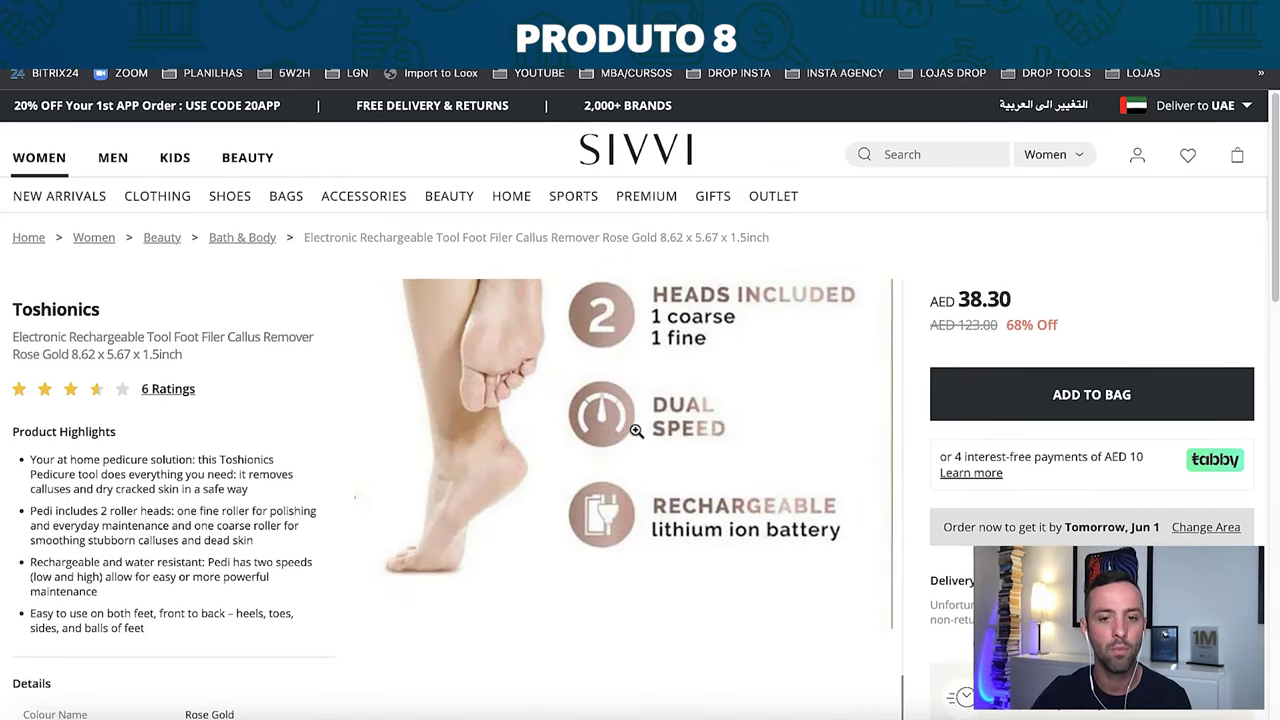
pyautogui.scroll(3, 637, 437)
pyautogui.scroll(3, 638, 437)
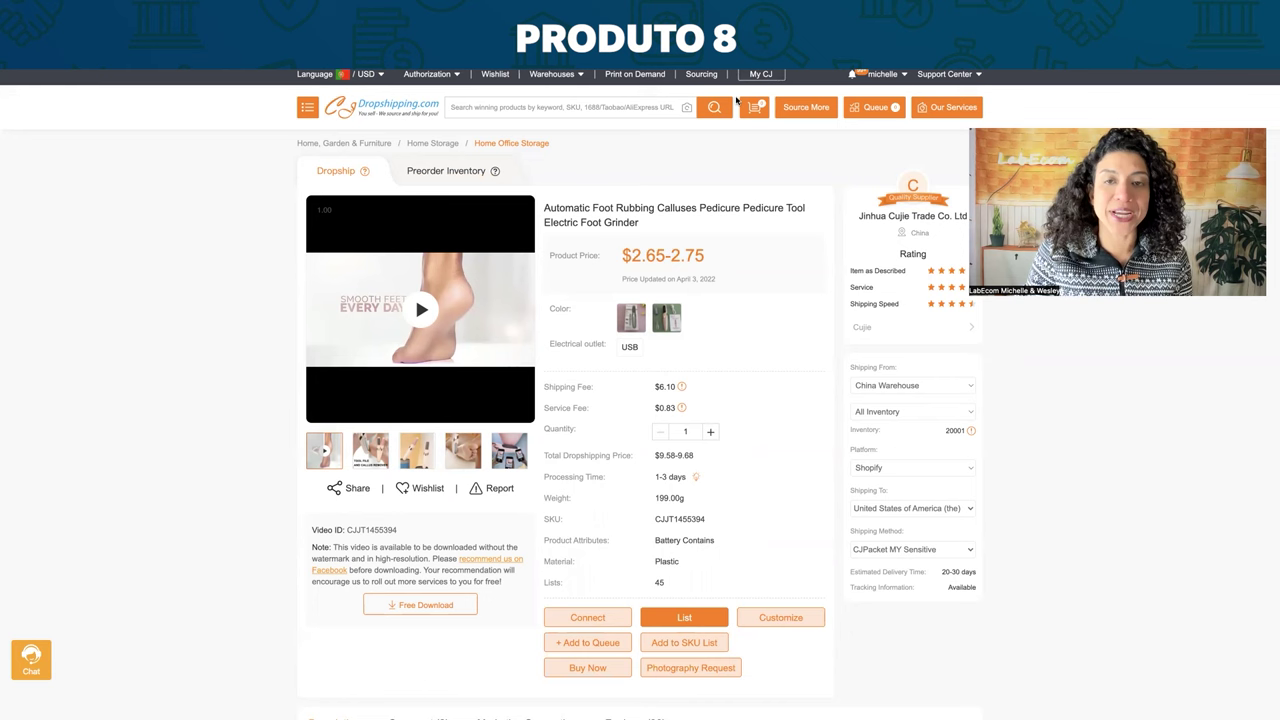
pyautogui.click(370, 450)
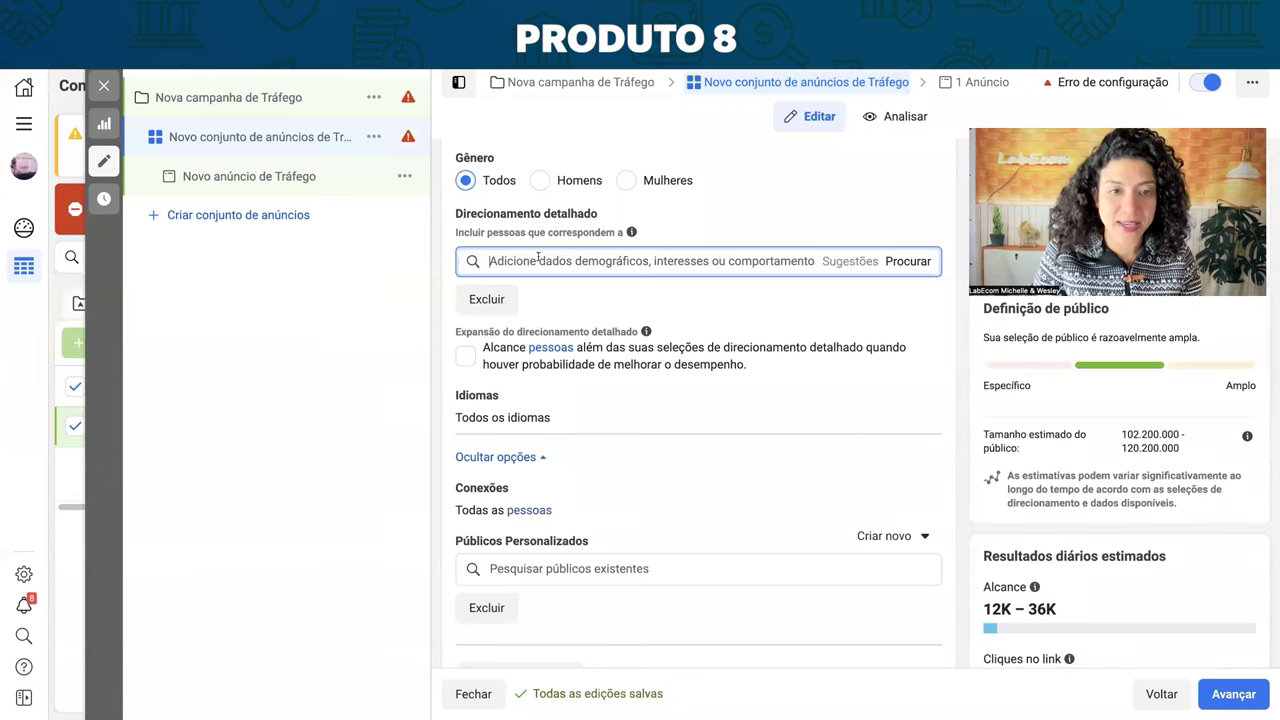
# Search the ad set's detailed targeting for "beleza" and include the interest Beleza
pyautogui.write('bele')
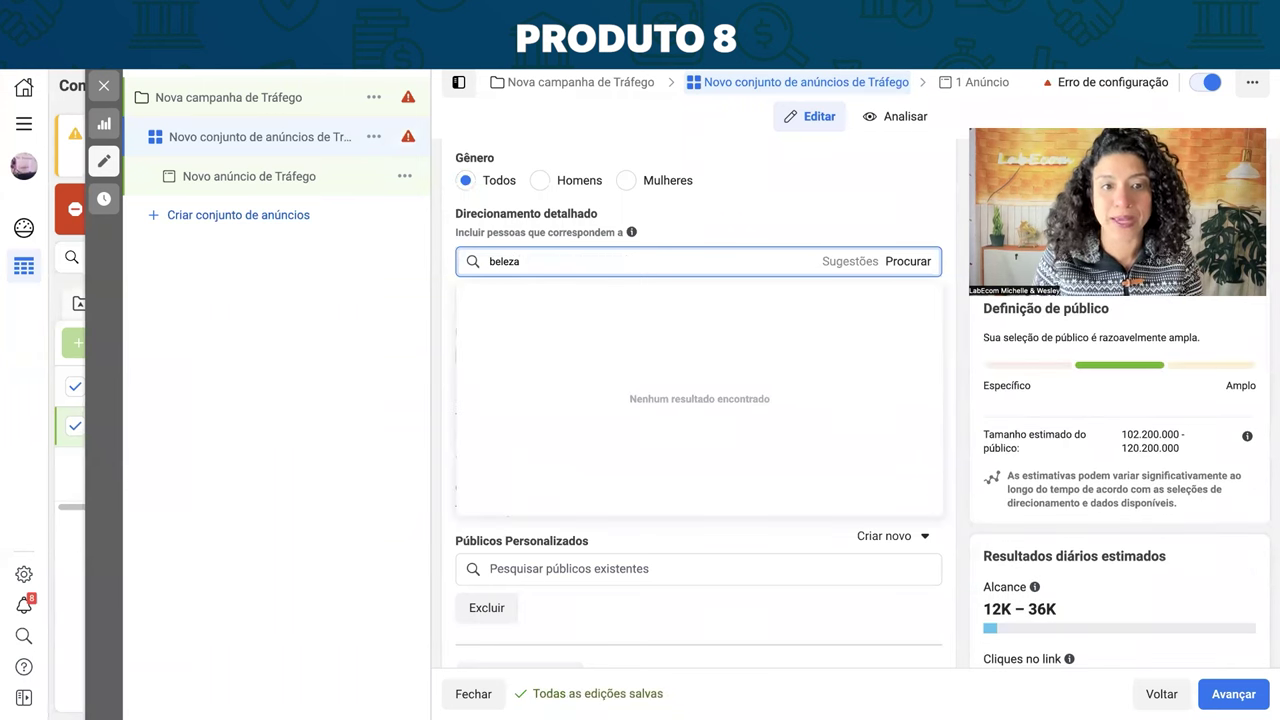
pyautogui.write('za')
pyautogui.click(548, 278)
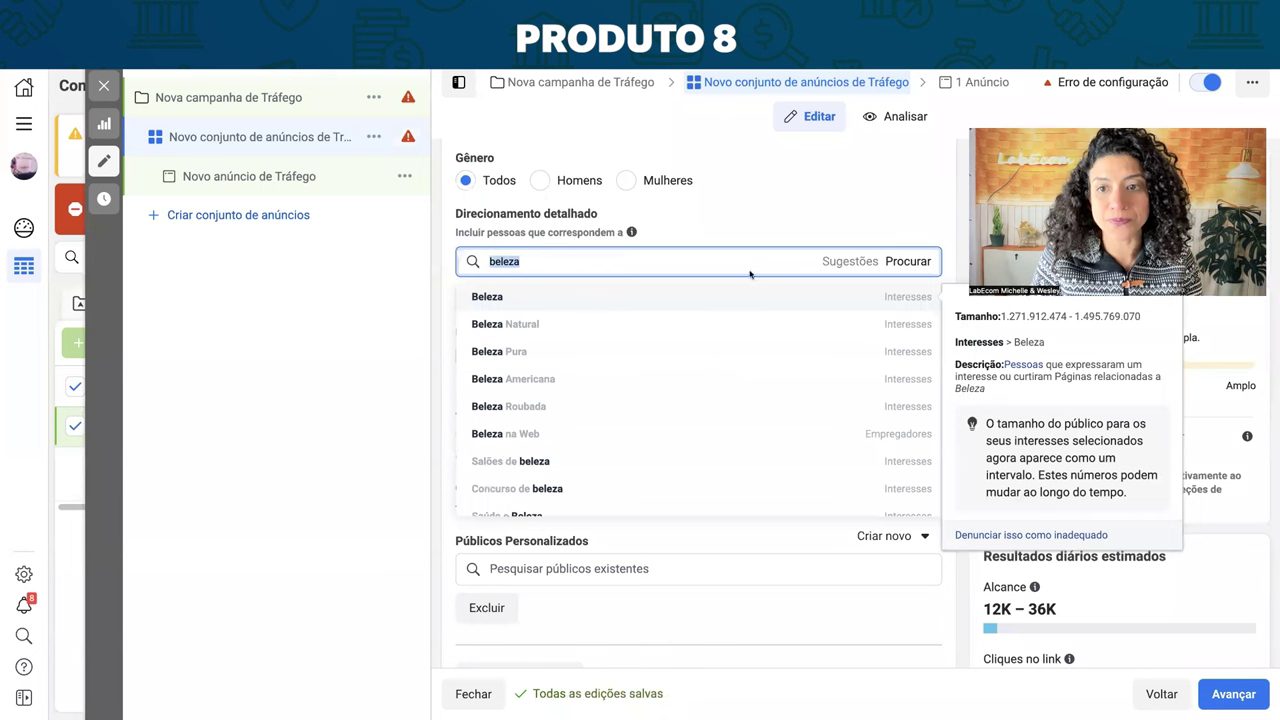
pyautogui.click(500, 300)
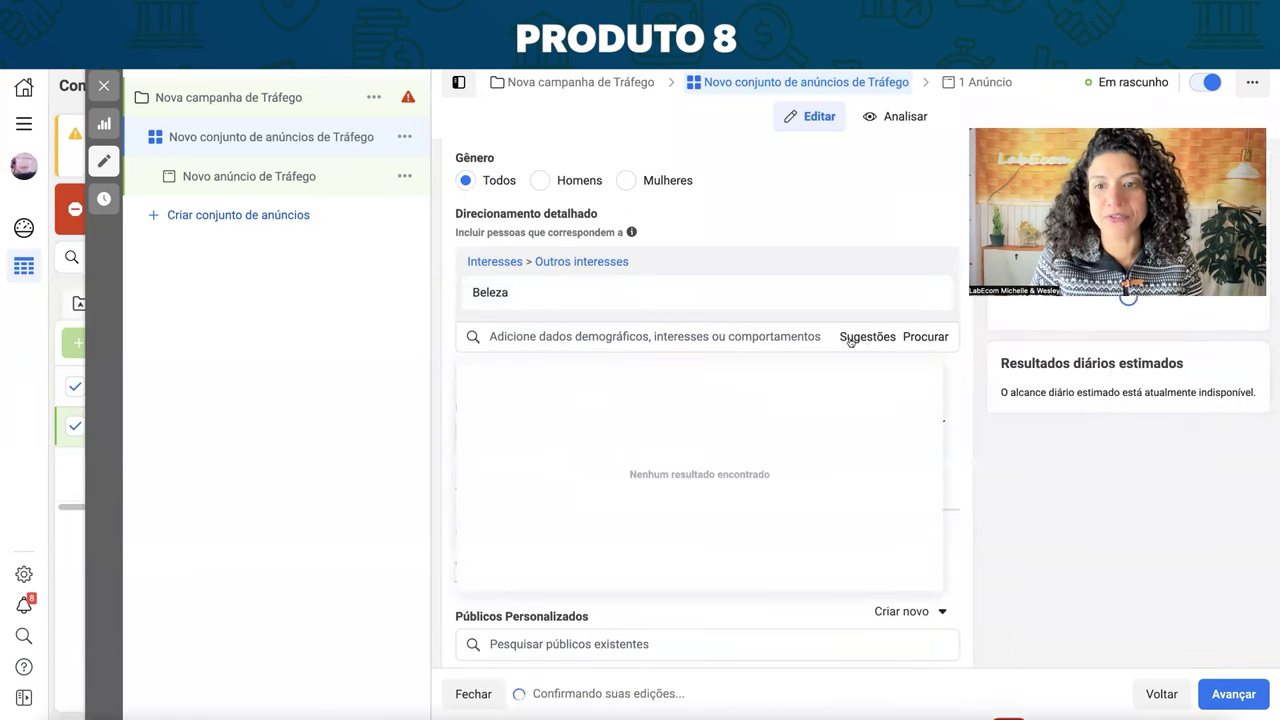
# Include the suggested interests Cuidado pessoal, Autoestima and Beautiful Skin in the detailed targeting
pyautogui.moveTo(662, 424)
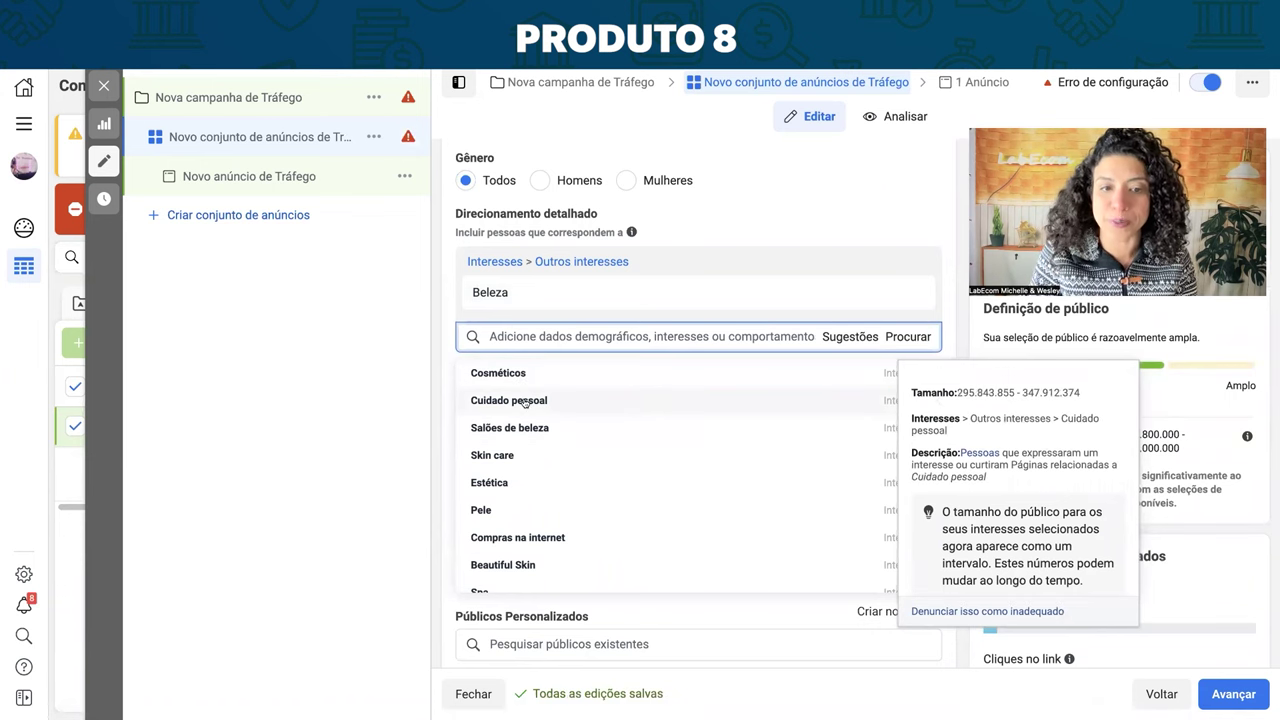
pyautogui.click(524, 401)
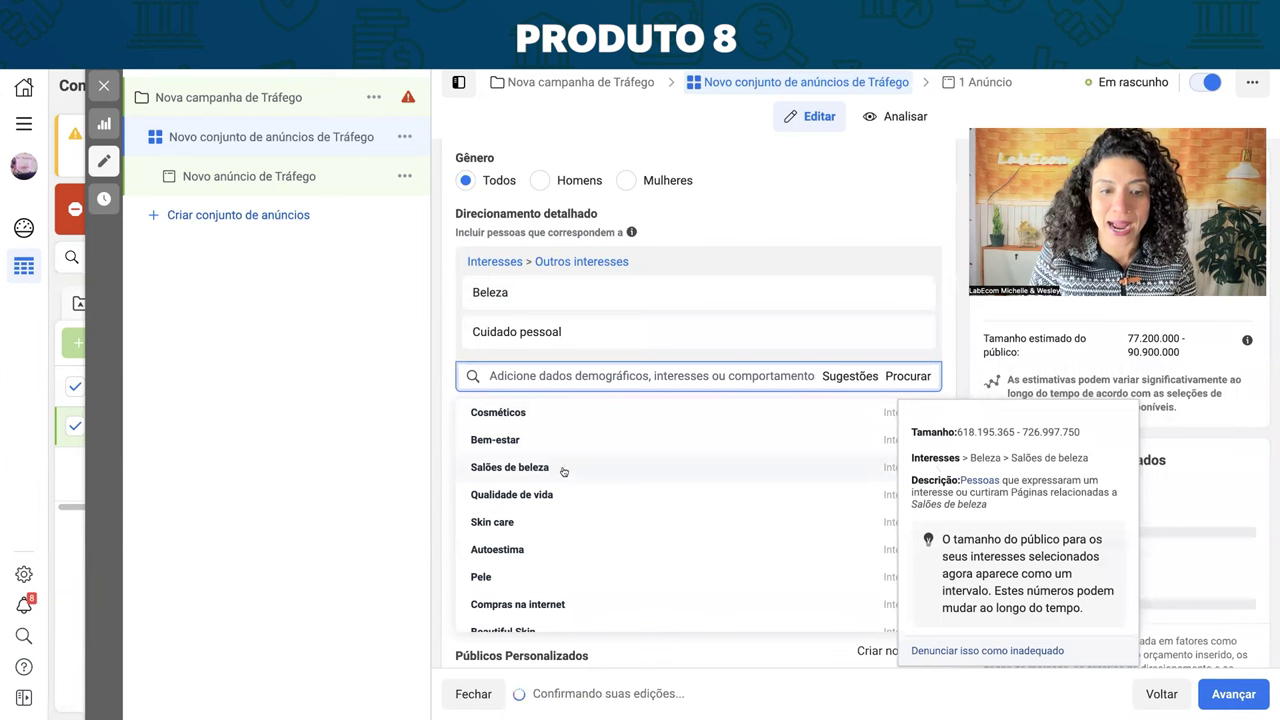
pyautogui.click(515, 550)
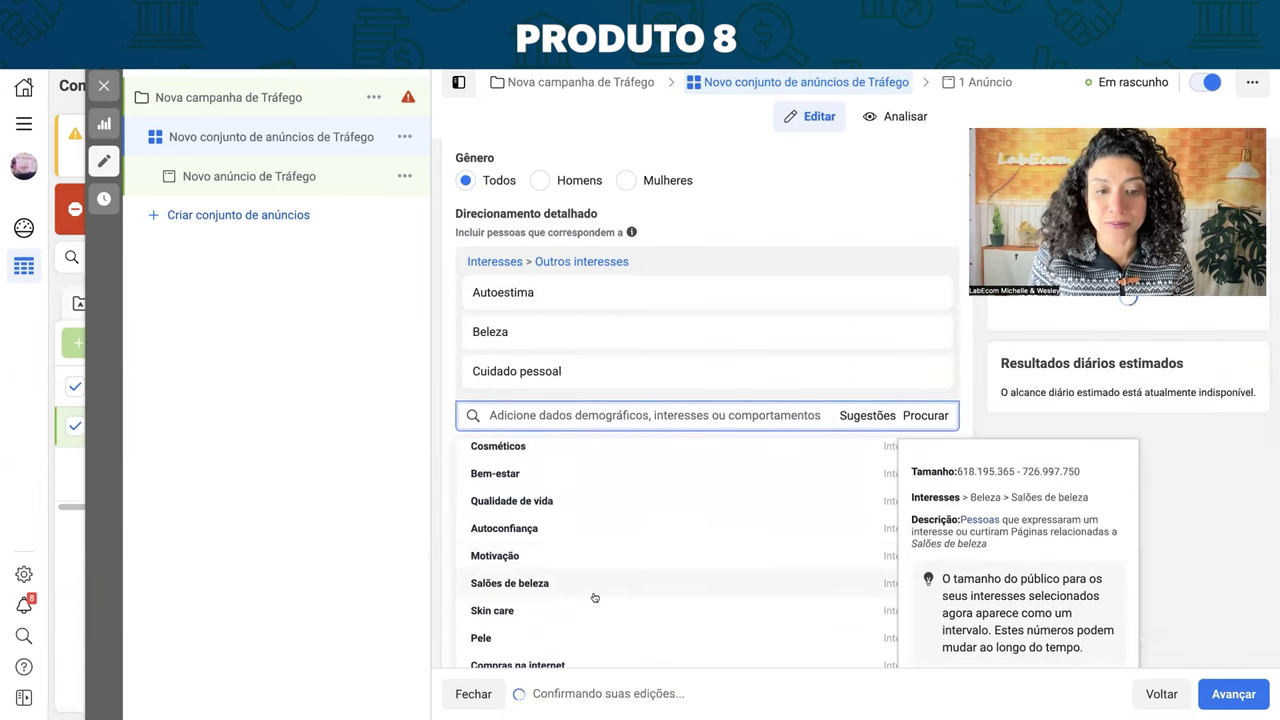
pyautogui.scroll(-1, 497, 543)
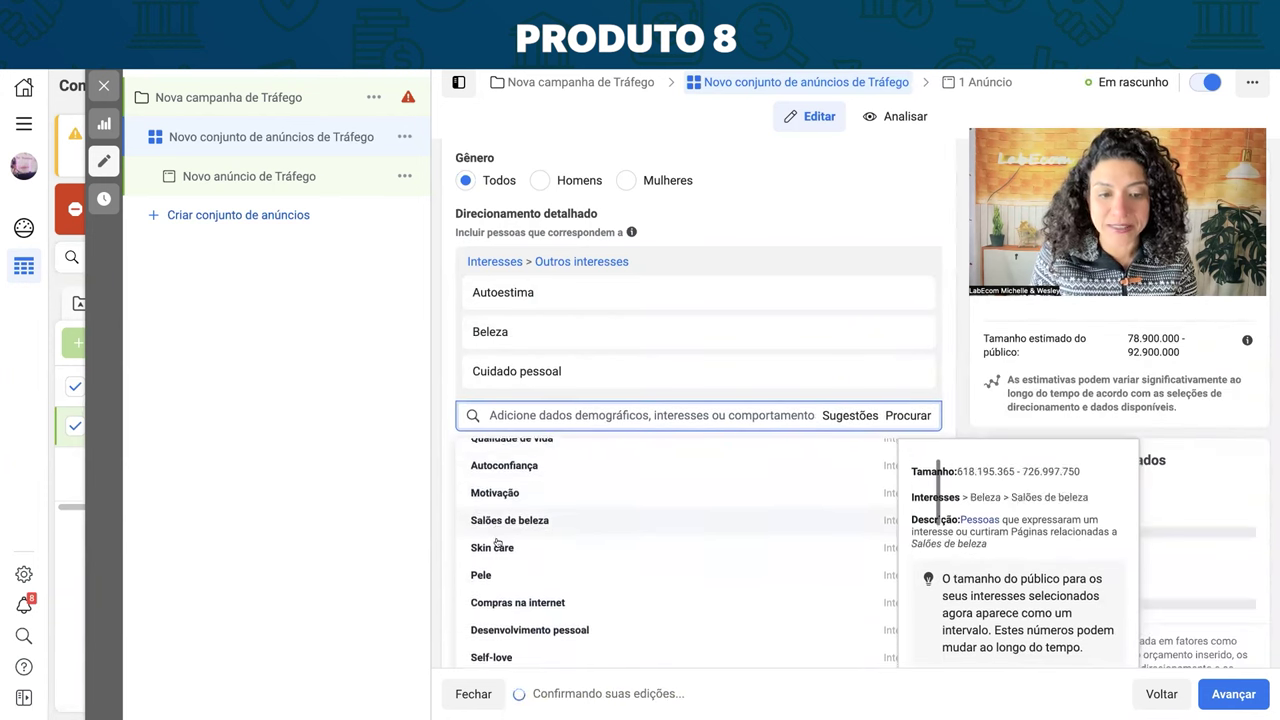
pyautogui.scroll(-3, 497, 543)
pyautogui.click(508, 518)
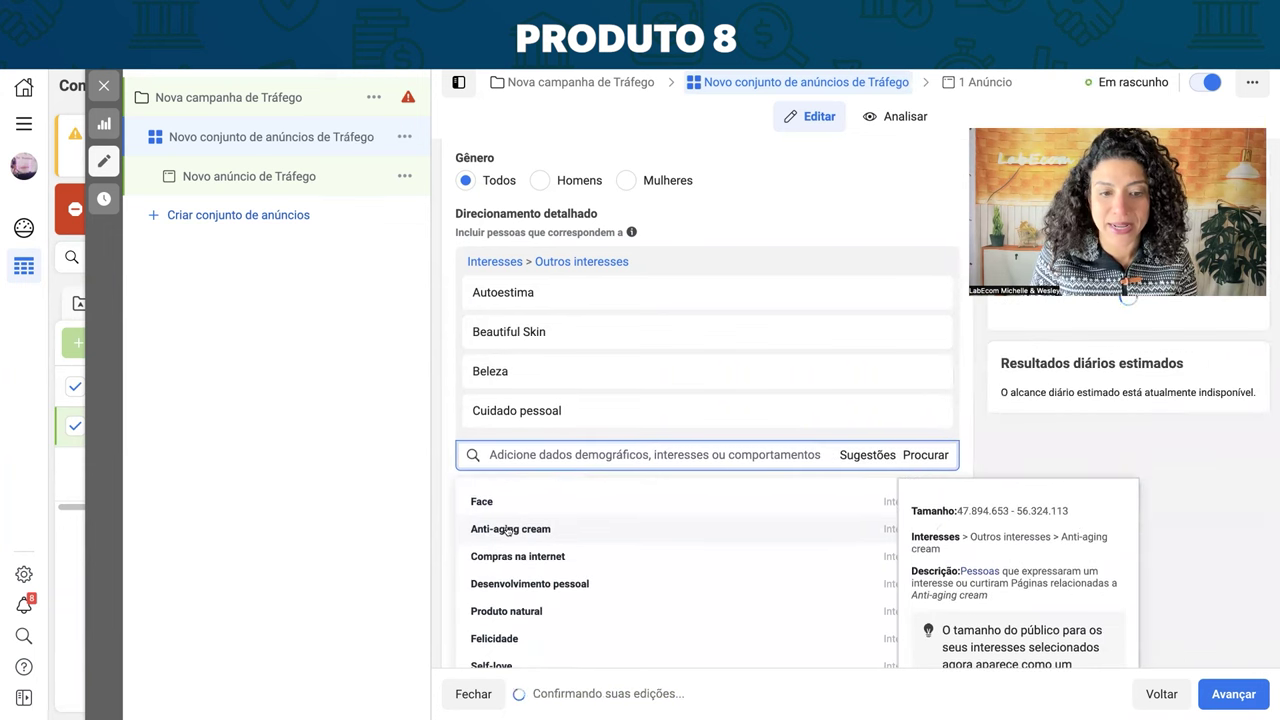
pyautogui.scroll(1, 499, 556)
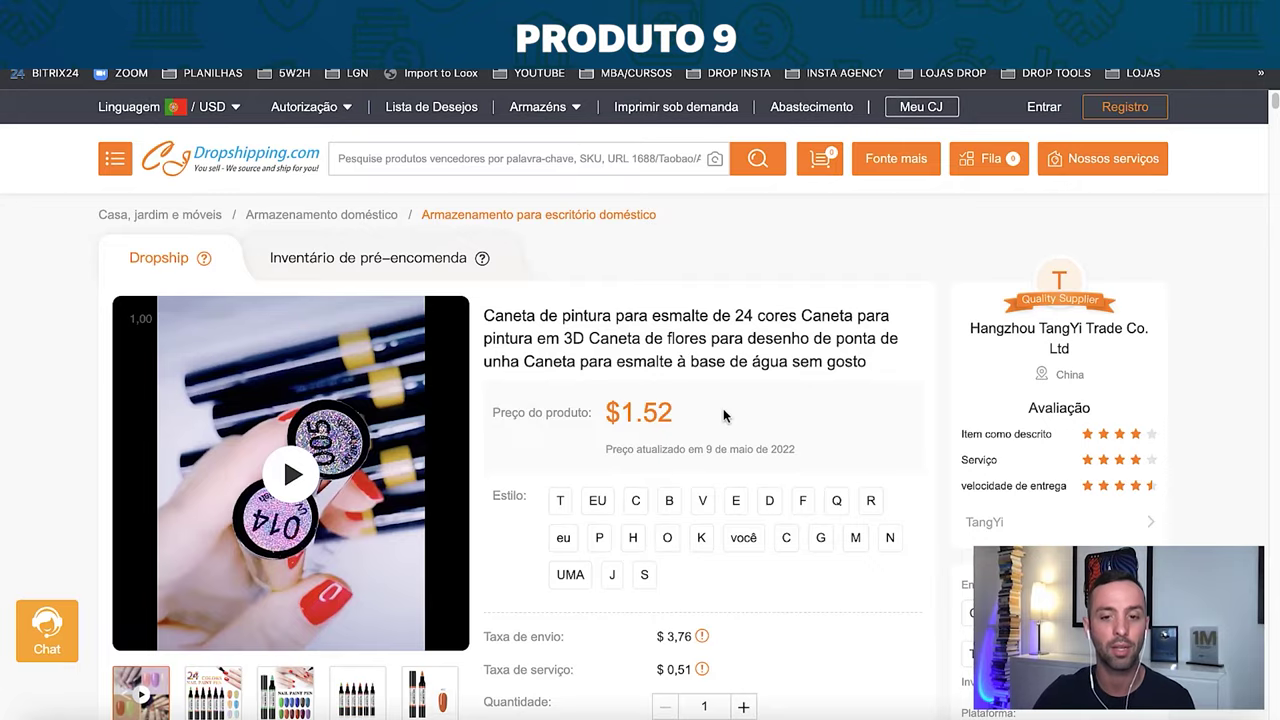
# Review the 24-color nail polish pen on CJ Dropshipping and the Nail Art Pen Orange page on the Pro Impressions store
pyautogui.scroll(-2, 723, 409)
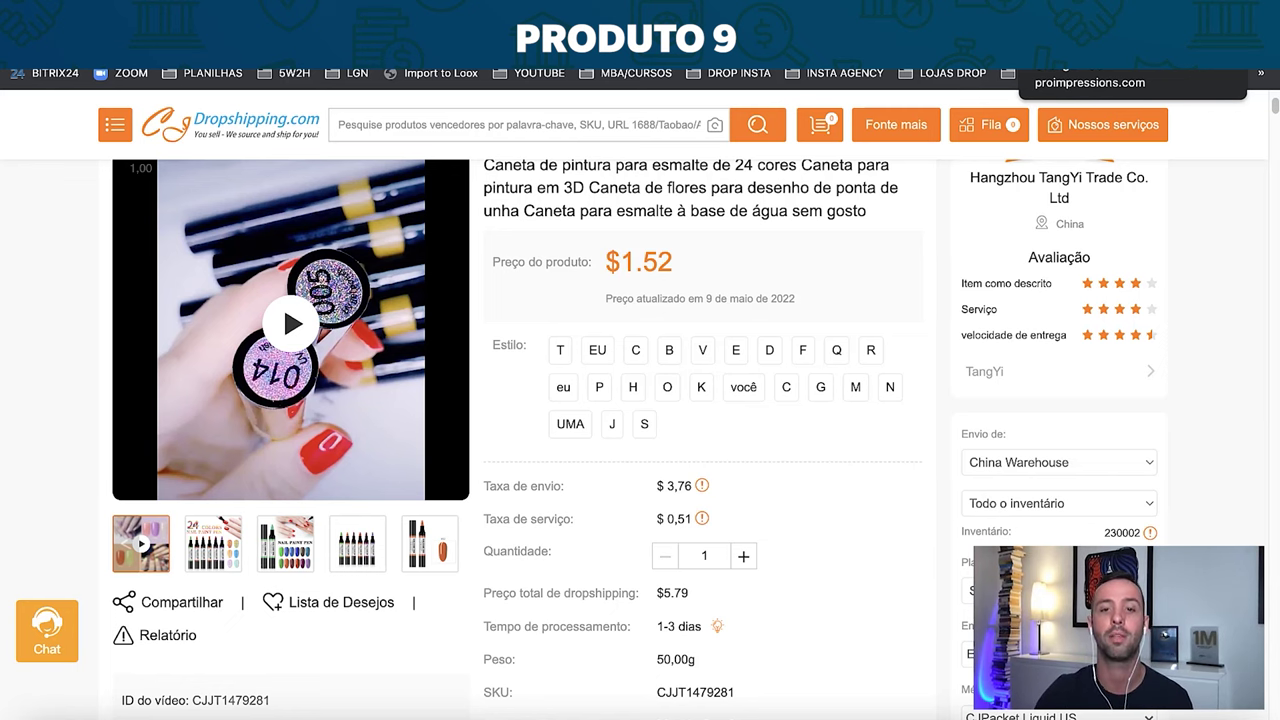
pyautogui.click(1040, 73)
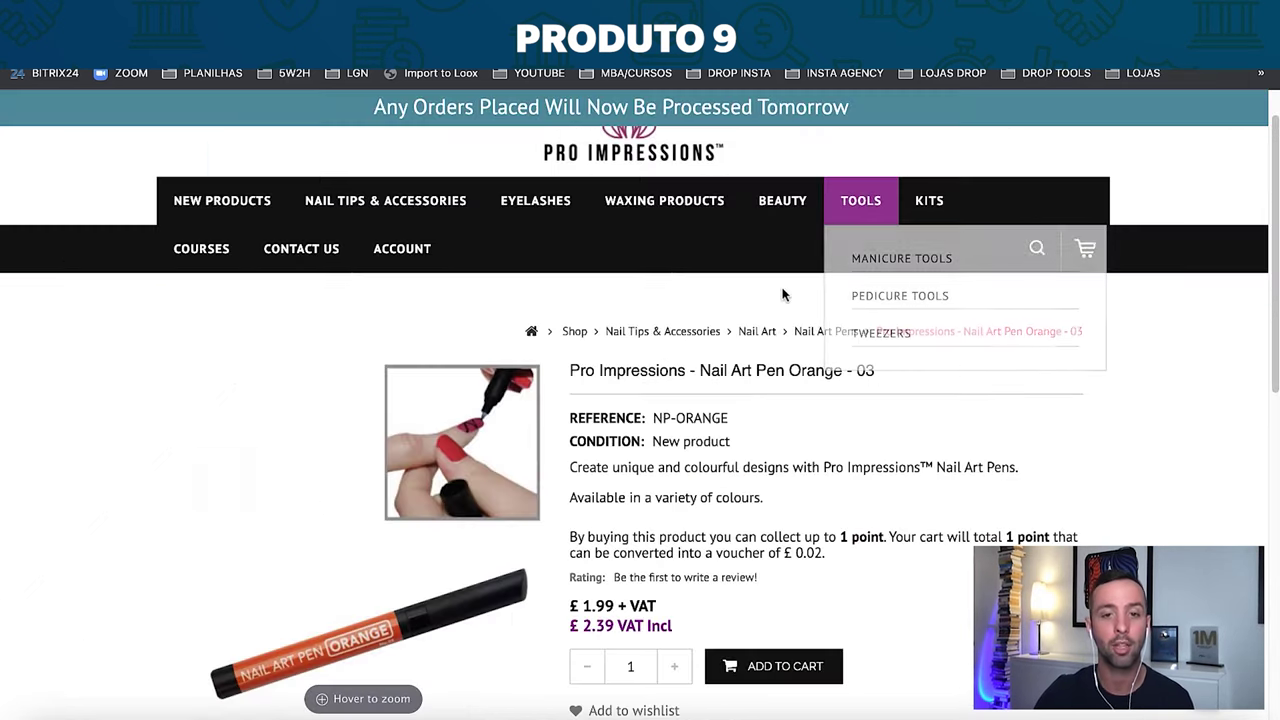
pyautogui.scroll(-5, 712, 372)
pyautogui.scroll(3, 712, 372)
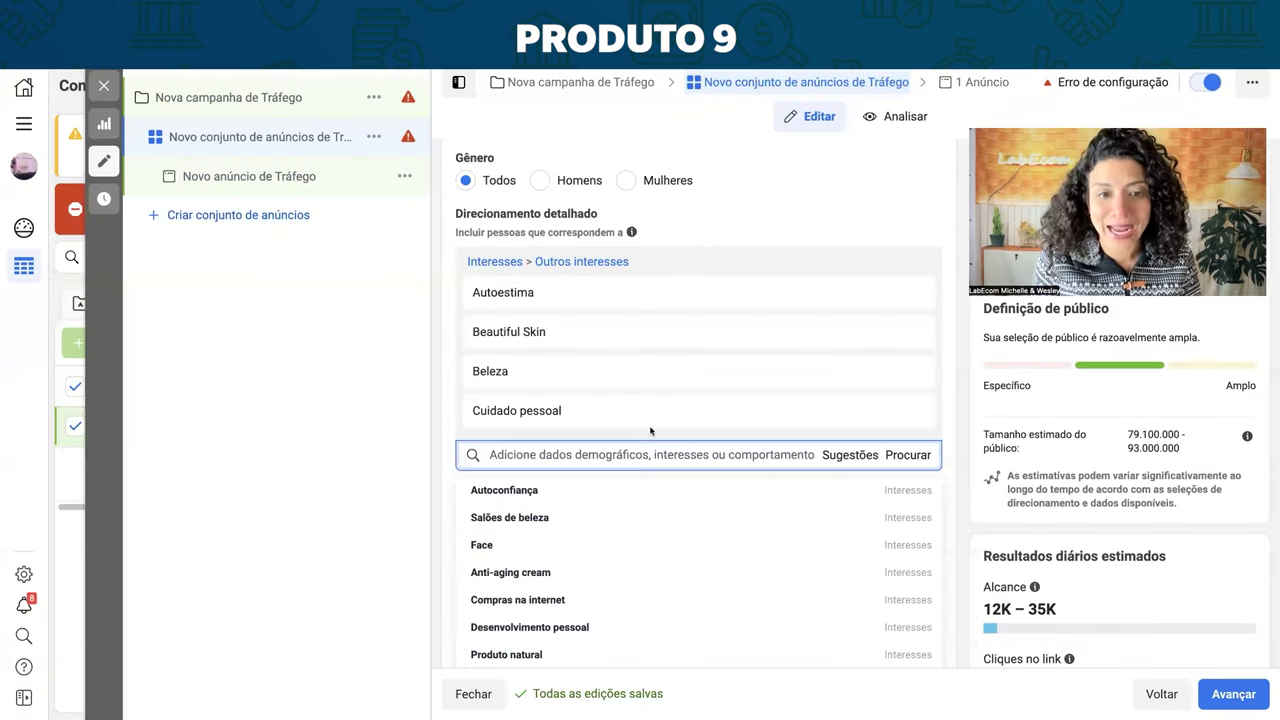
# Clear the detailed targeting in Meta Ads Manager by removing Autoestima, Cuidado pessoal, Beleza and Beautiful Skin
pyautogui.moveTo(847, 416)
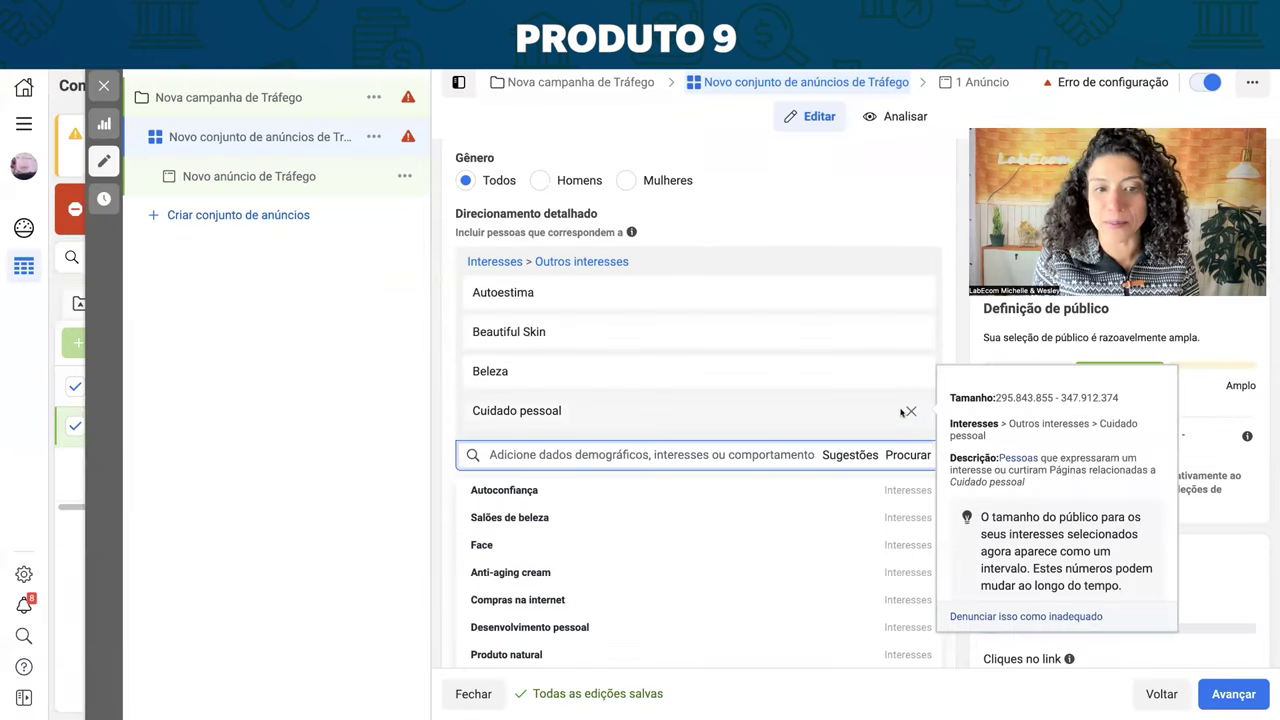
pyautogui.moveTo(909, 381)
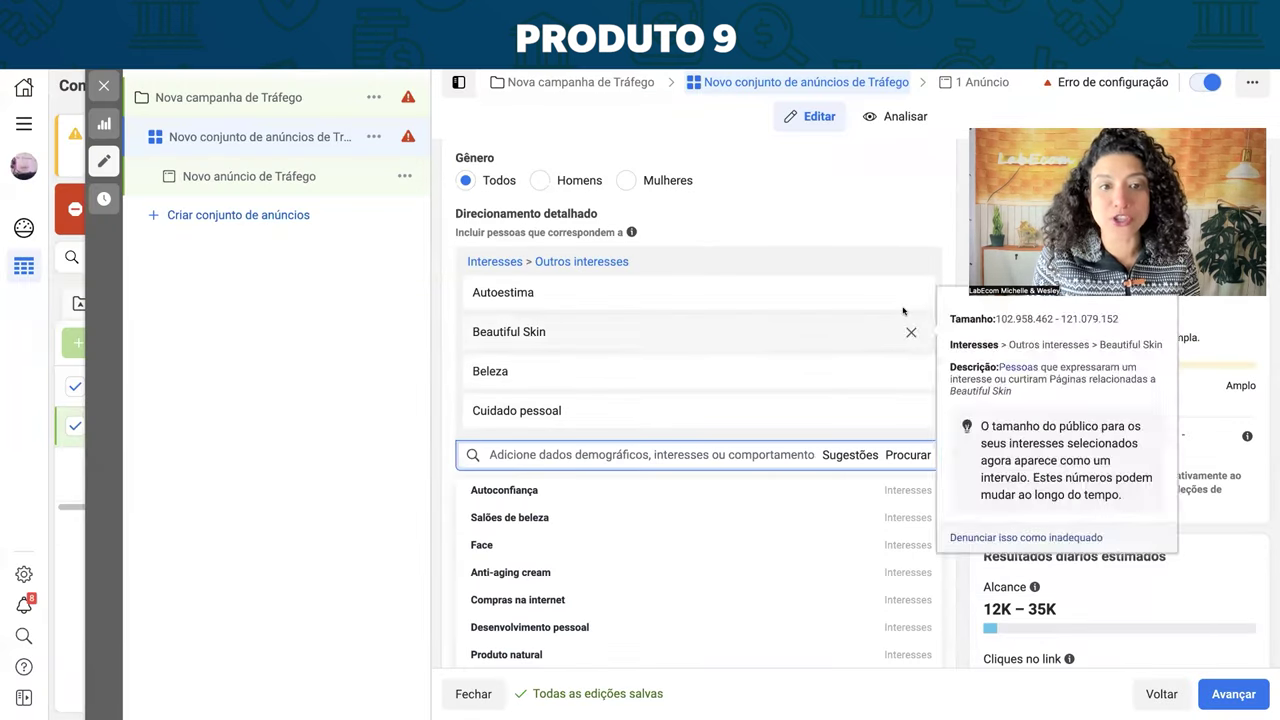
pyautogui.click(909, 293)
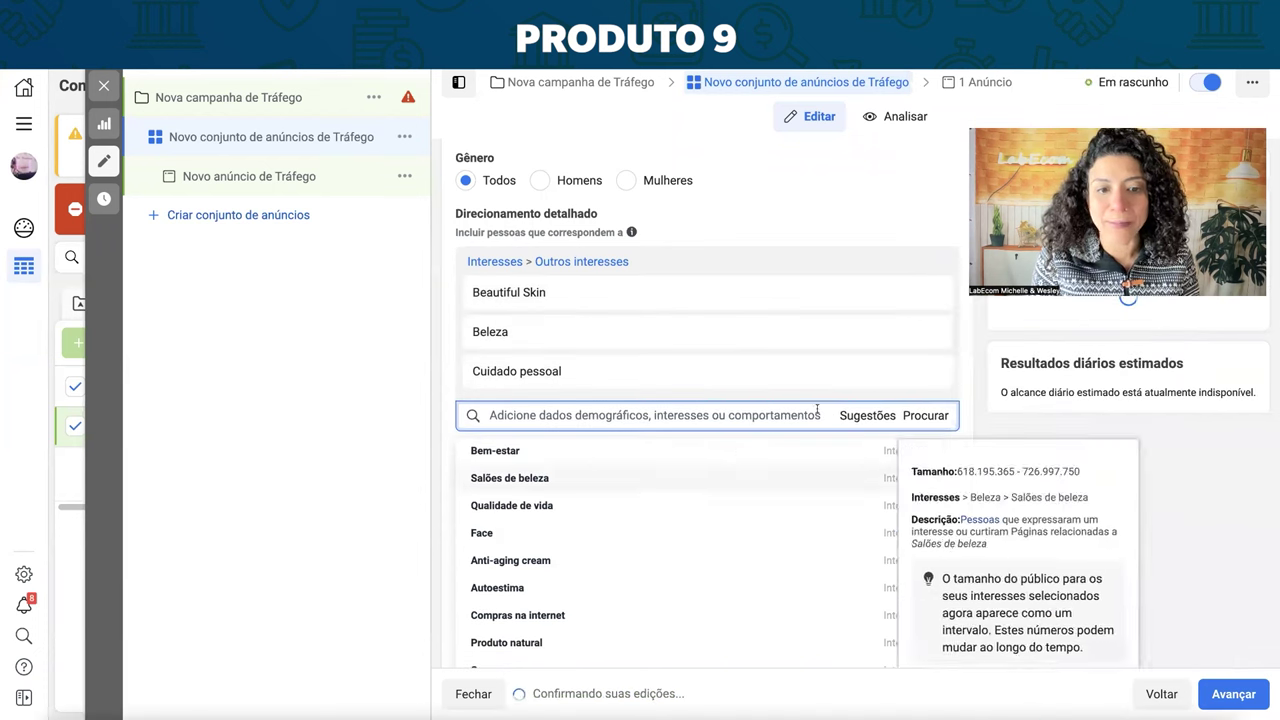
pyautogui.click(912, 376)
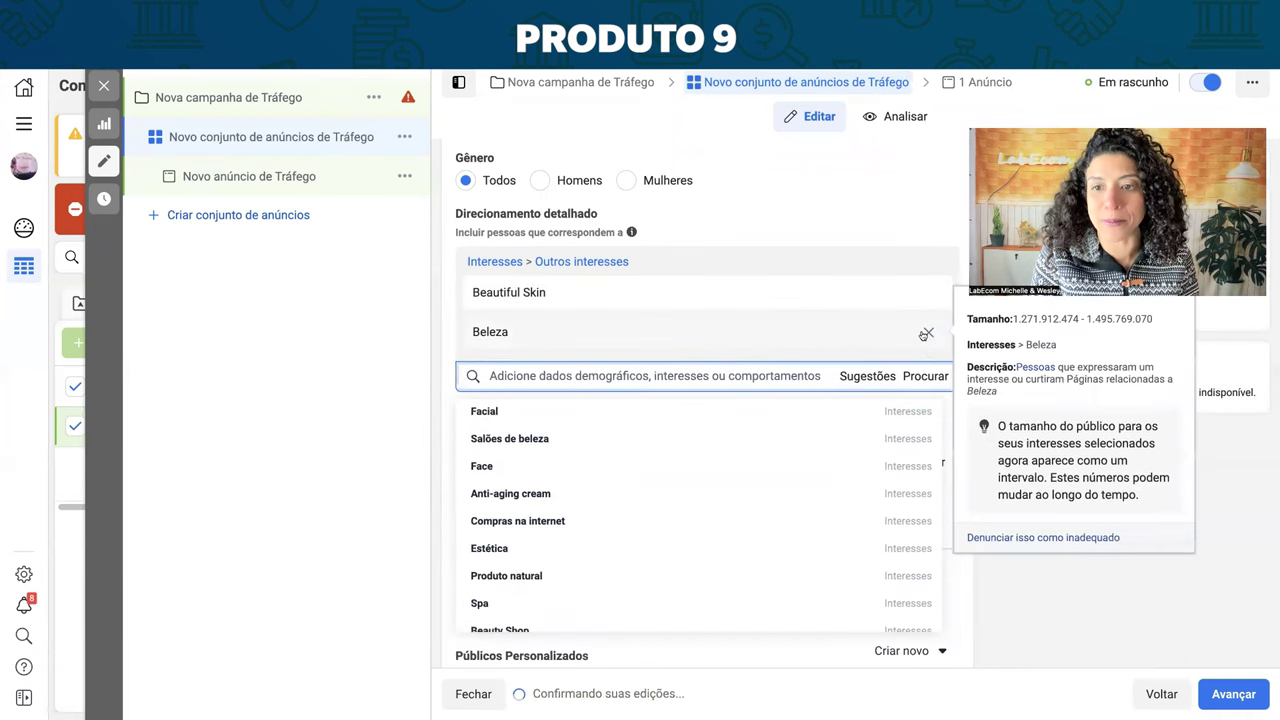
pyautogui.click(910, 335)
pyautogui.moveTo(914, 293)
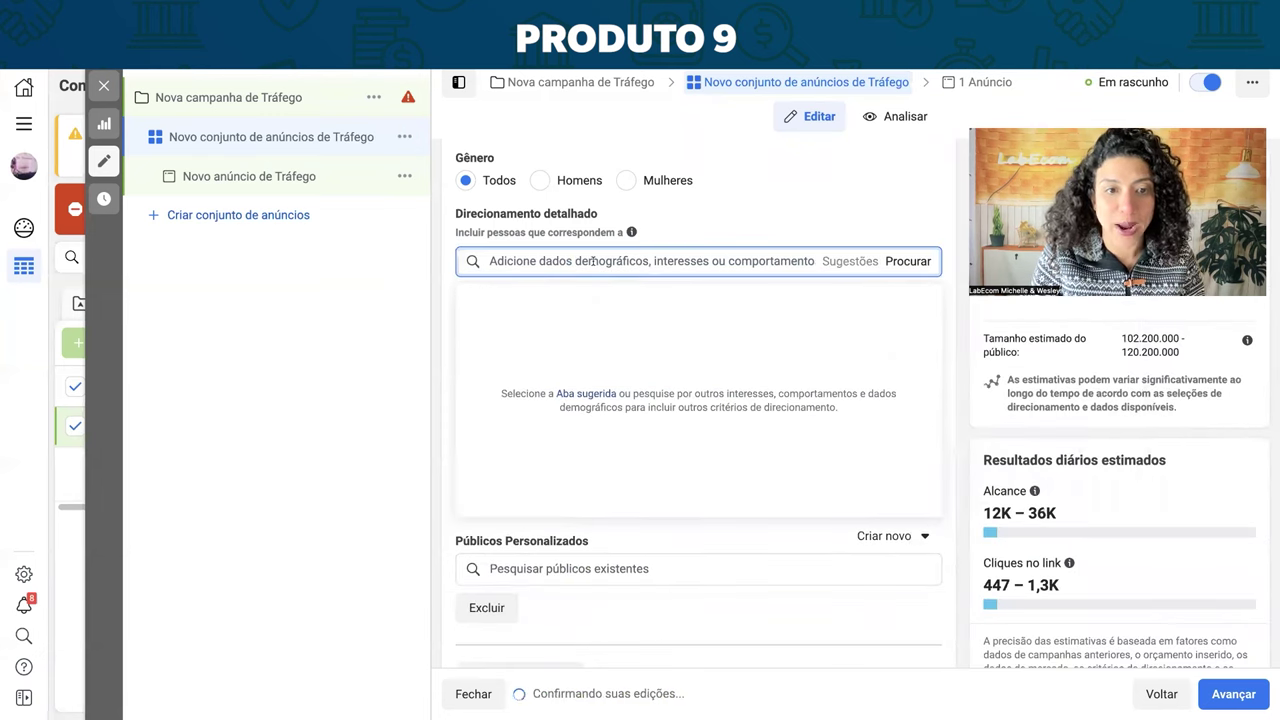
# Search the detailed targeting for "cosmético" and include the interest Cosméticos
pyautogui.write('cosm')
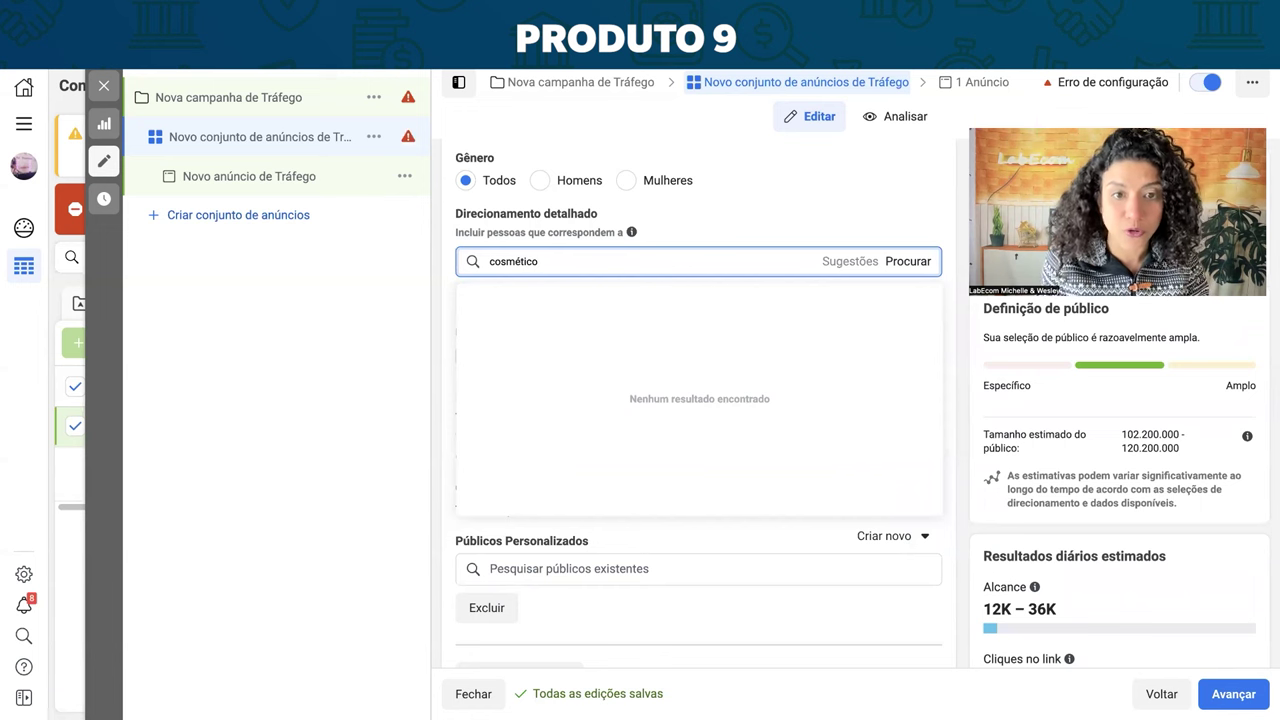
pyautogui.write('ético')
pyautogui.click(522, 299)
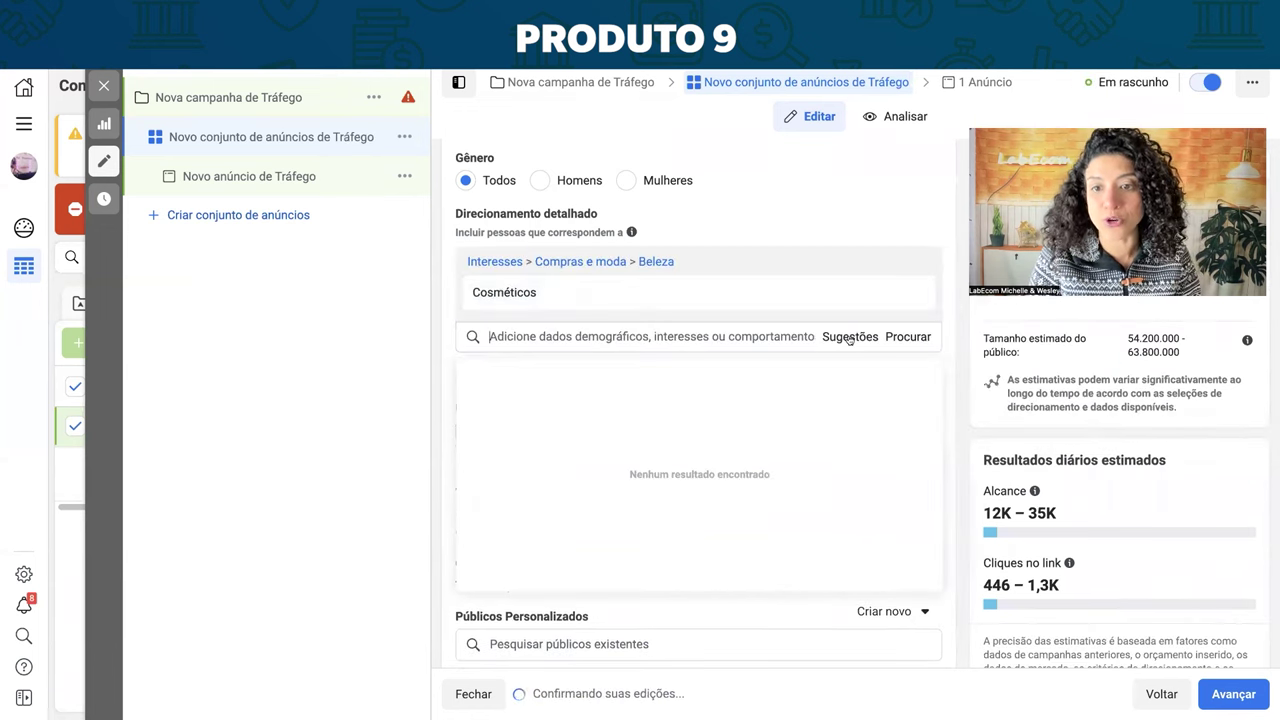
# Include the suggested interests Batom, Produtos para cabelos and Hair straightening alongside Cosméticos
pyautogui.click(849, 337)
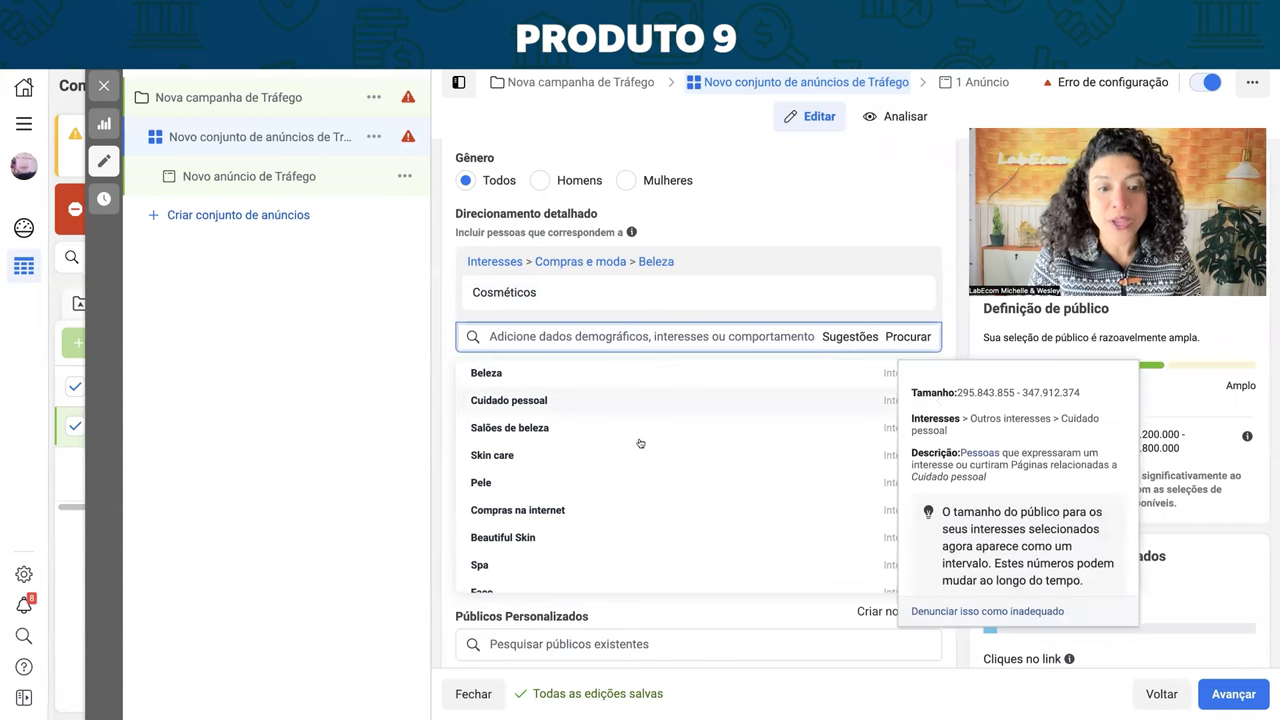
pyautogui.scroll(-3, 640, 443)
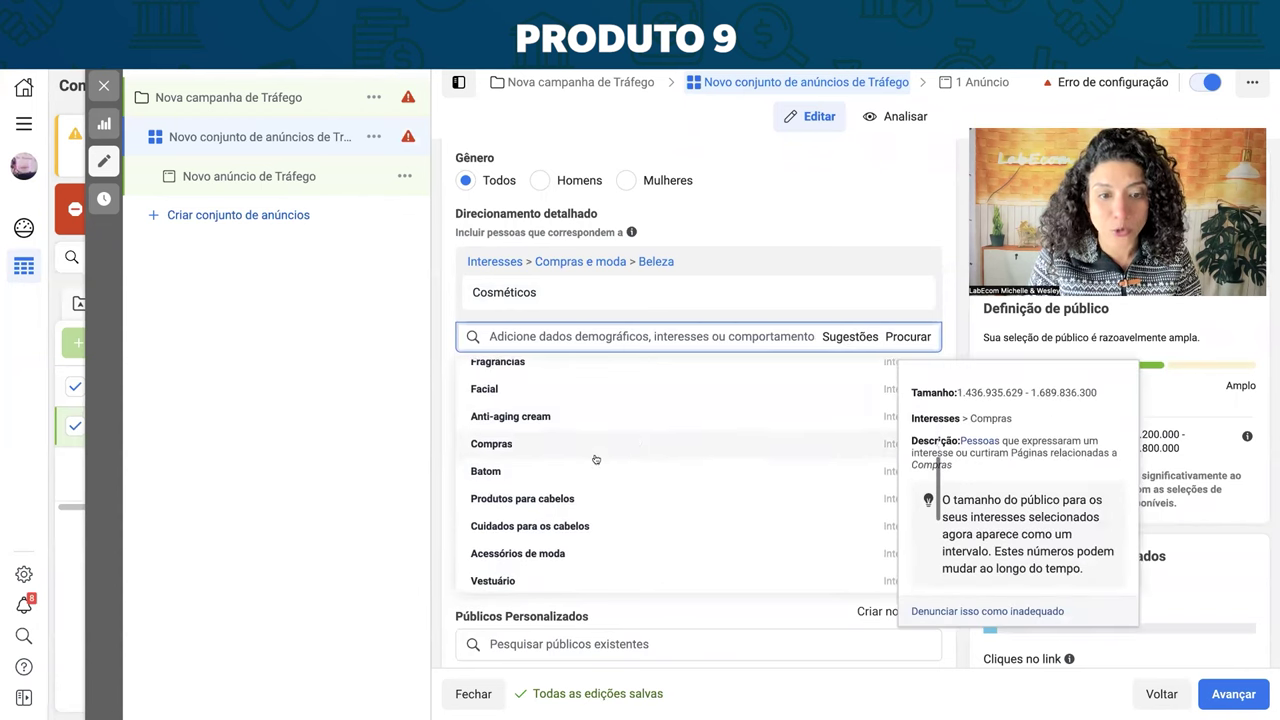
pyautogui.click(570, 499)
pyautogui.scroll(-4, 576, 540)
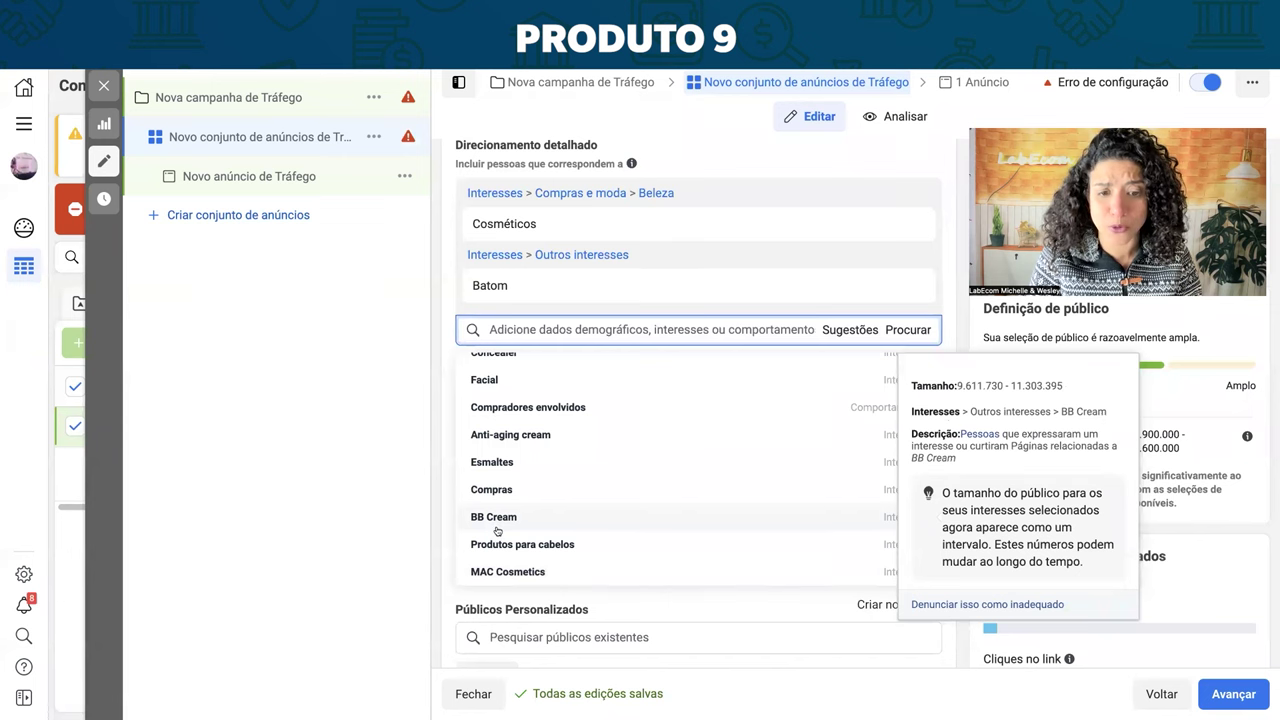
pyautogui.click(505, 544)
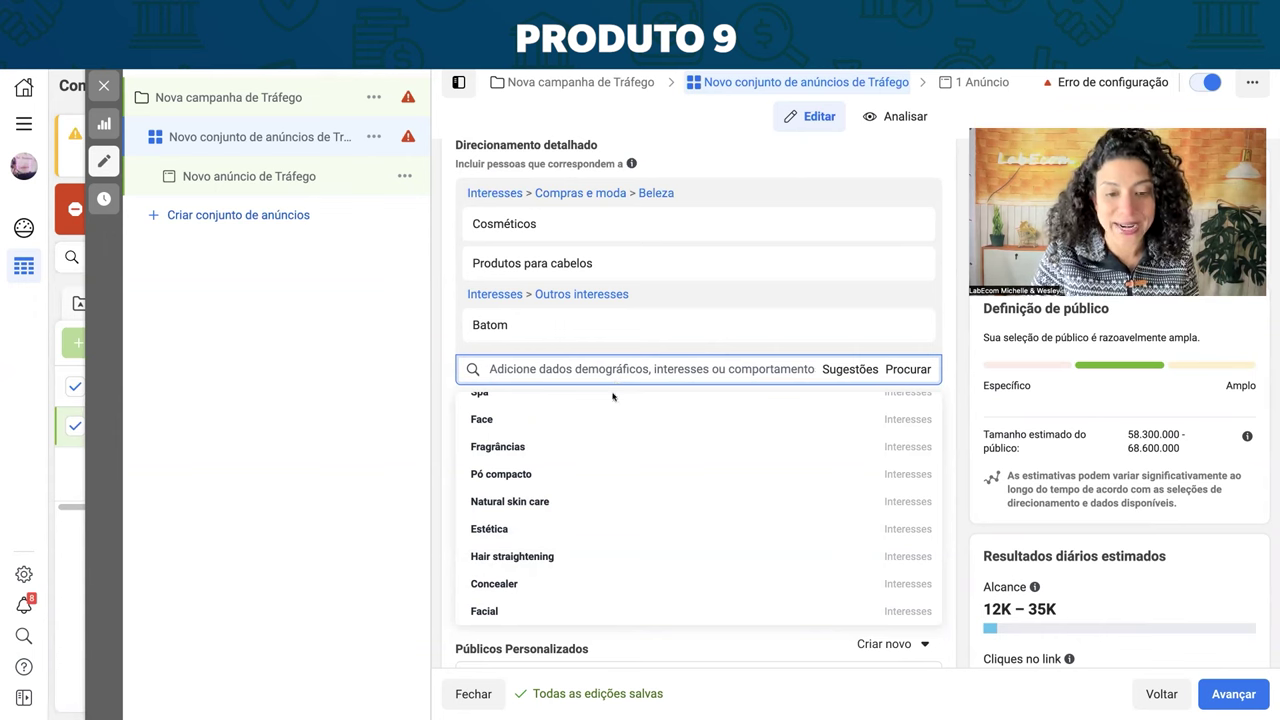
pyautogui.moveTo(604, 431)
pyautogui.moveTo(503, 557)
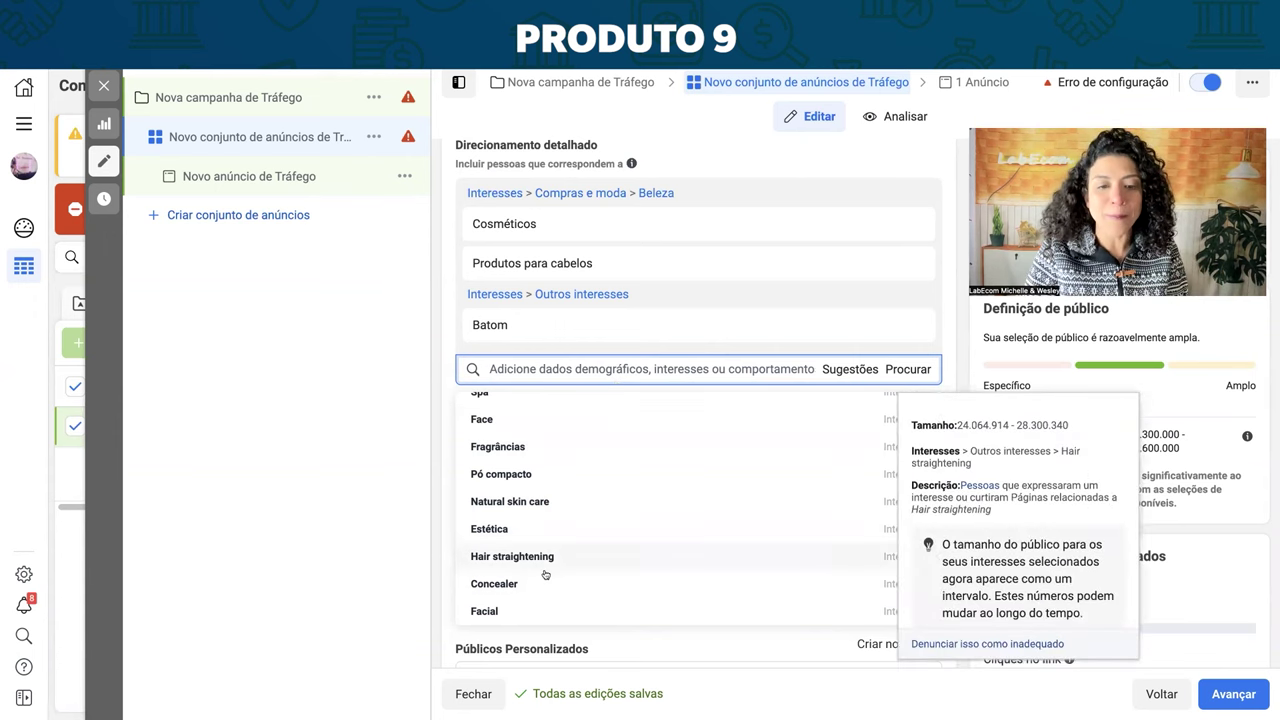
pyautogui.click(528, 563)
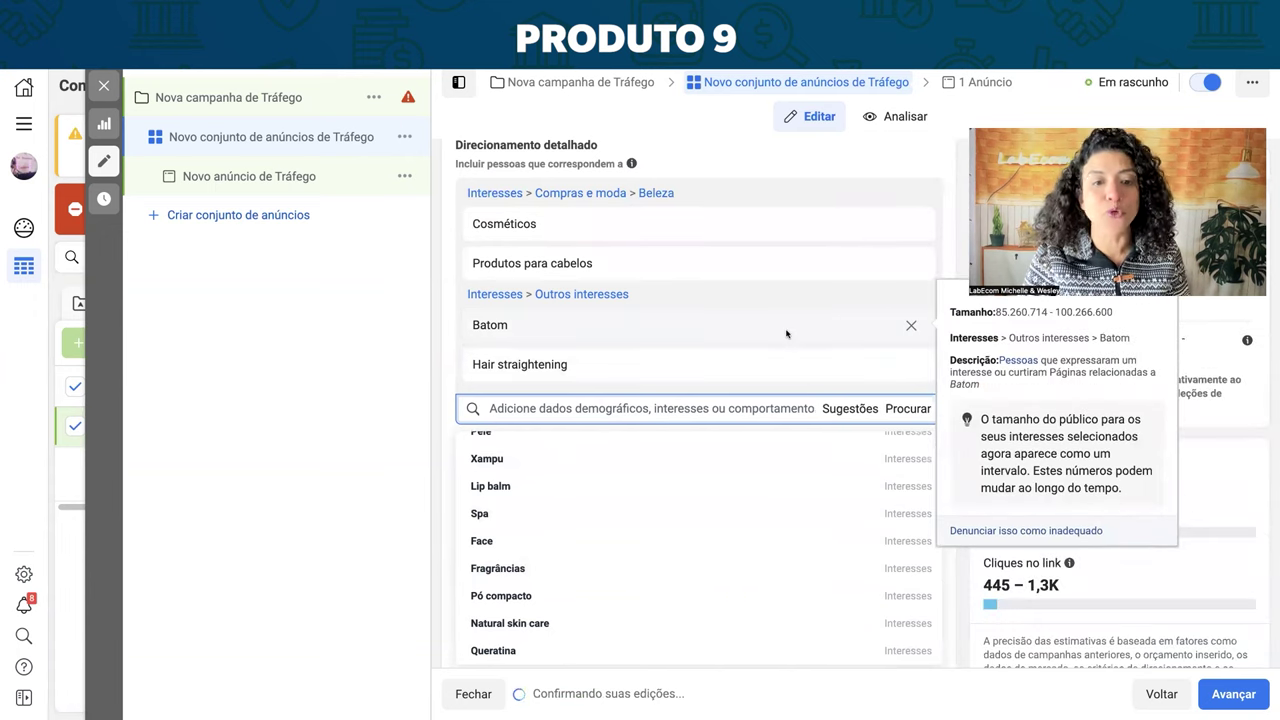
# Set the audience's minimum age to 20
pyautogui.scroll(3, 670, 331)
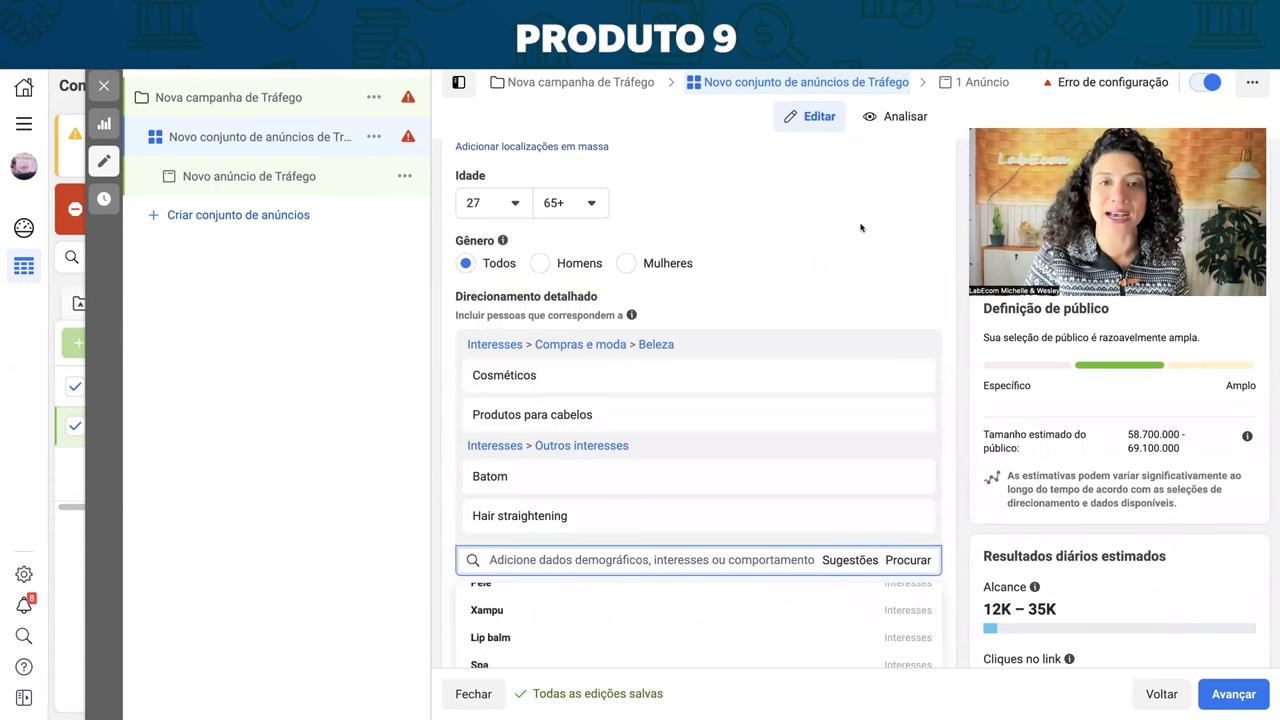
pyautogui.moveTo(585, 464)
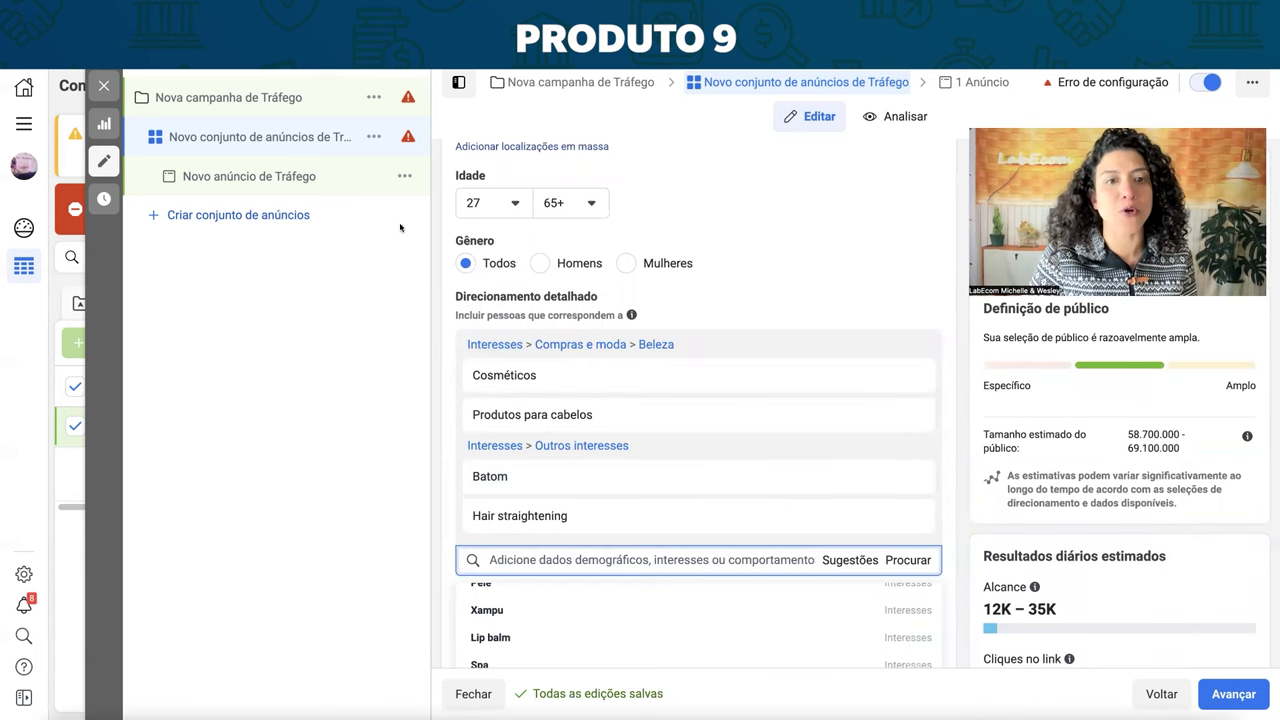
pyautogui.click(514, 203)
pyautogui.scroll(2, 503, 277)
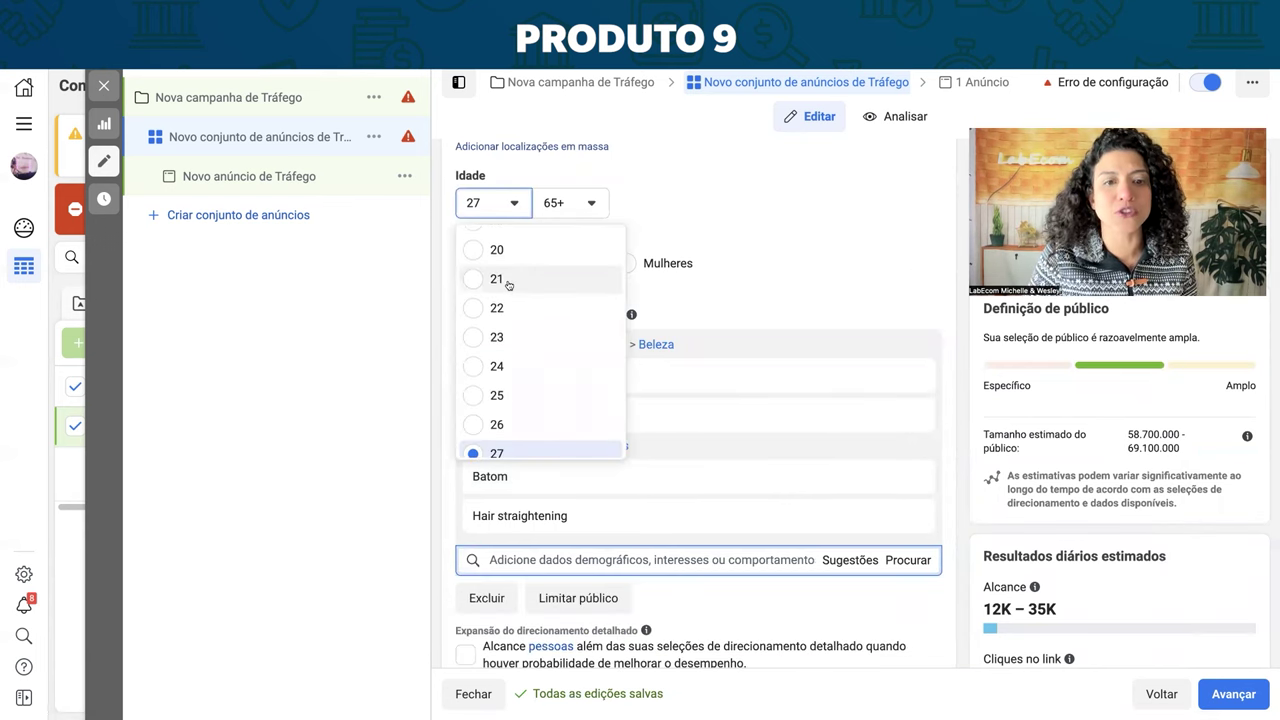
pyautogui.click(509, 253)
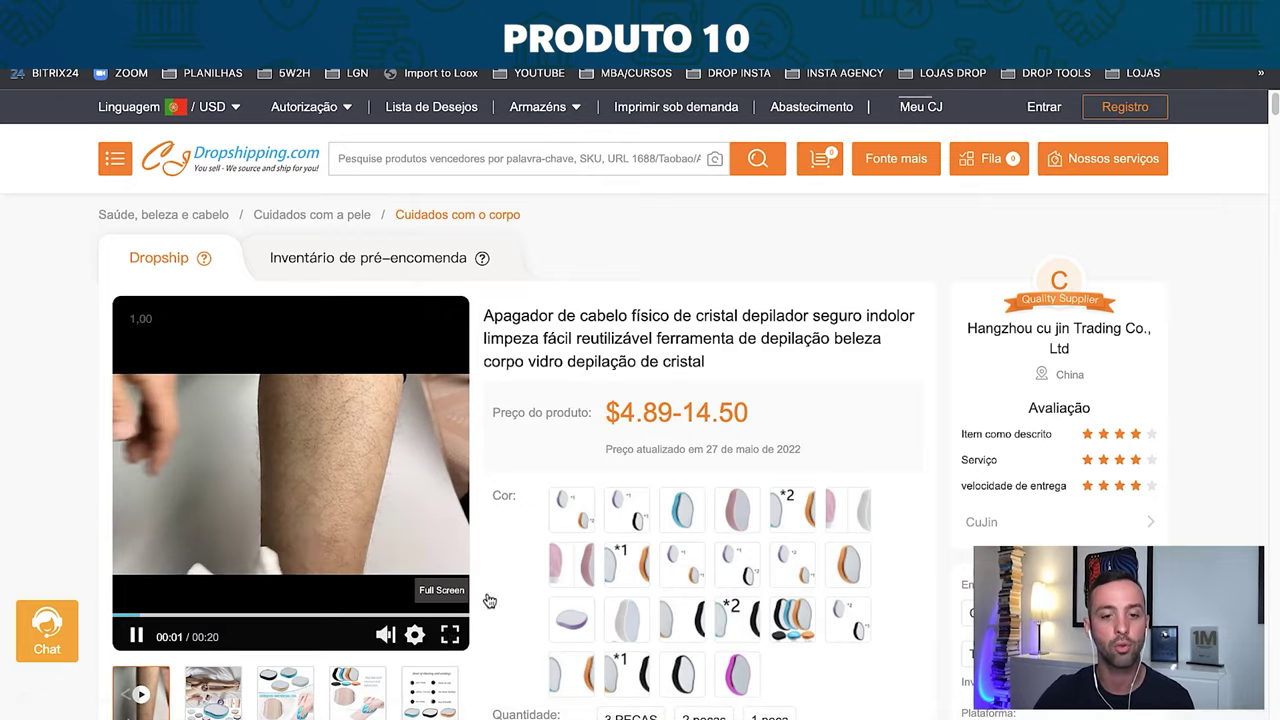
# Watch the crystal hair eraser's product video on CJ Dropshipping and review its price, shipping fees and description
pyautogui.click(450, 635)
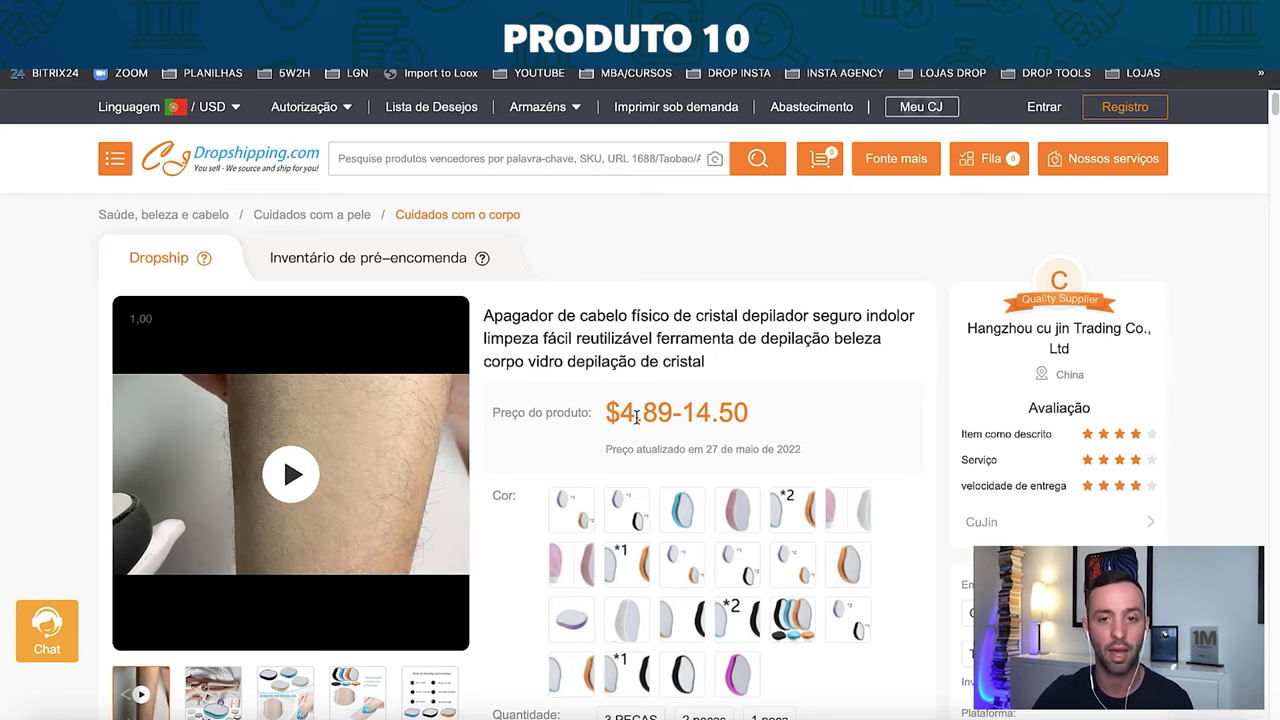
pyautogui.scroll(-2, 636, 416)
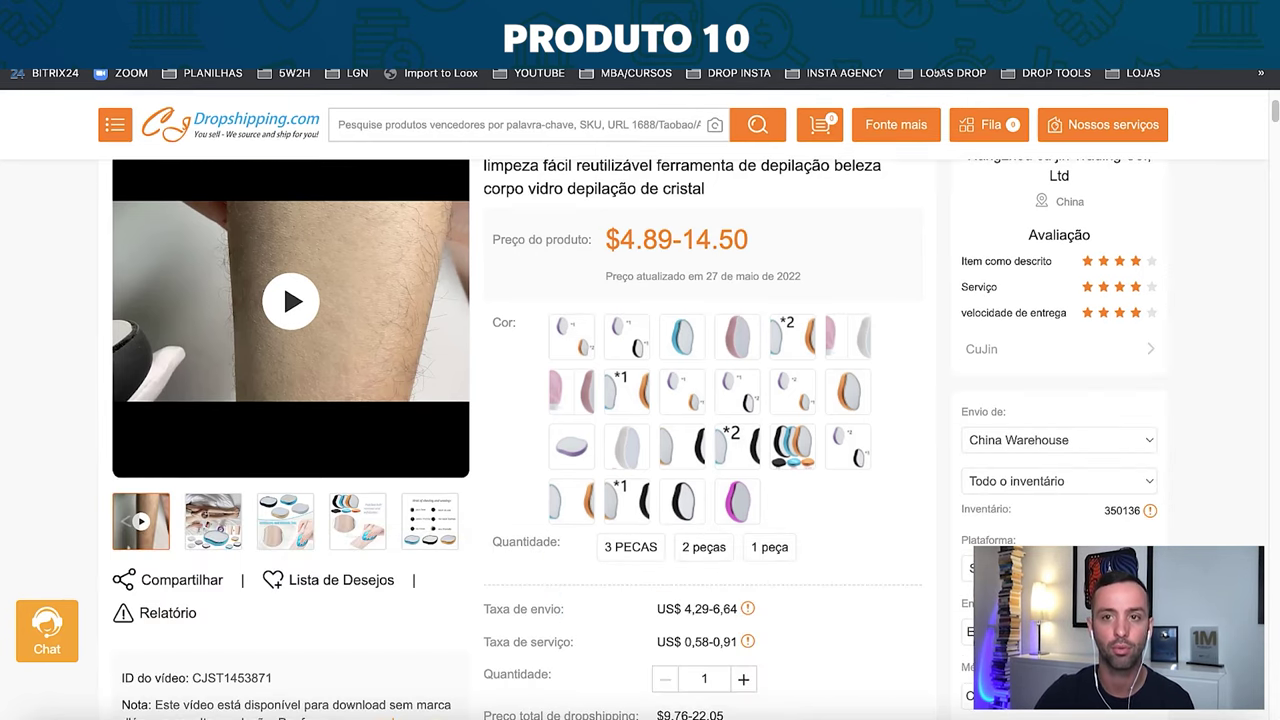
pyautogui.scroll(-15, 758, 383)
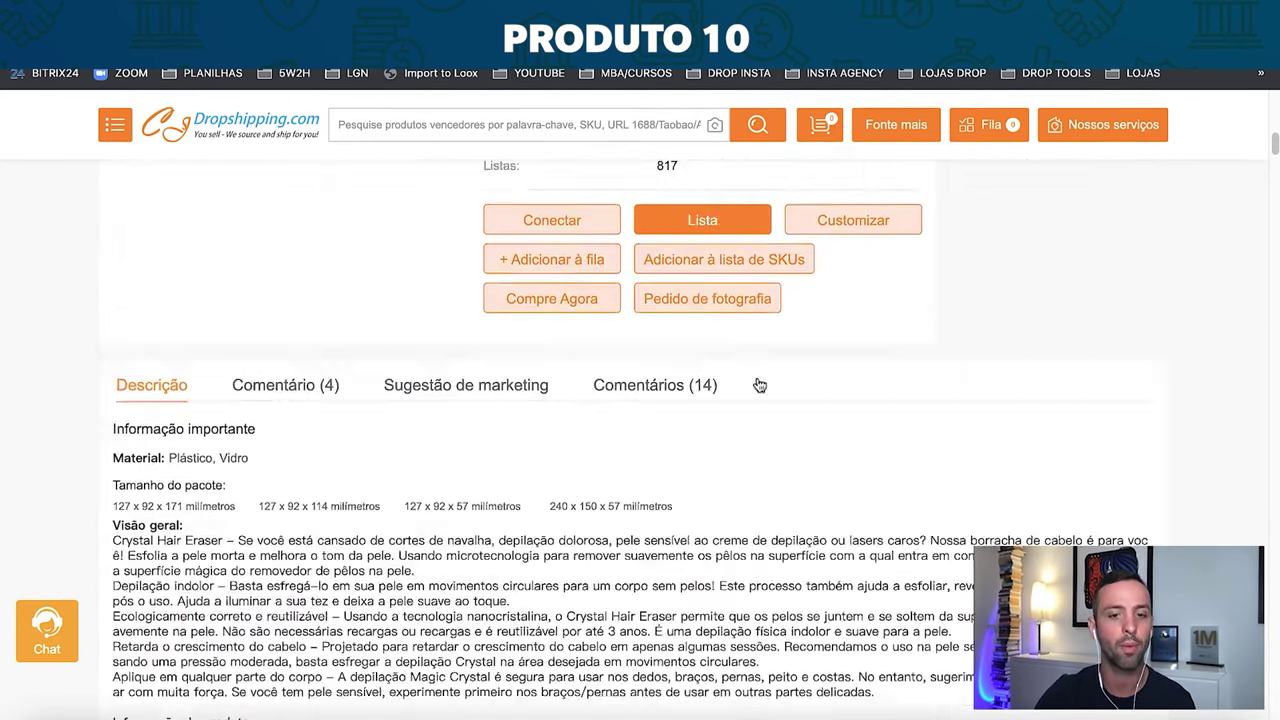
# Examine the product images, washing instructions and usage recommendations in the crystal hair eraser's CJ Dropshipping description
pyautogui.scroll(-15, 757, 383)
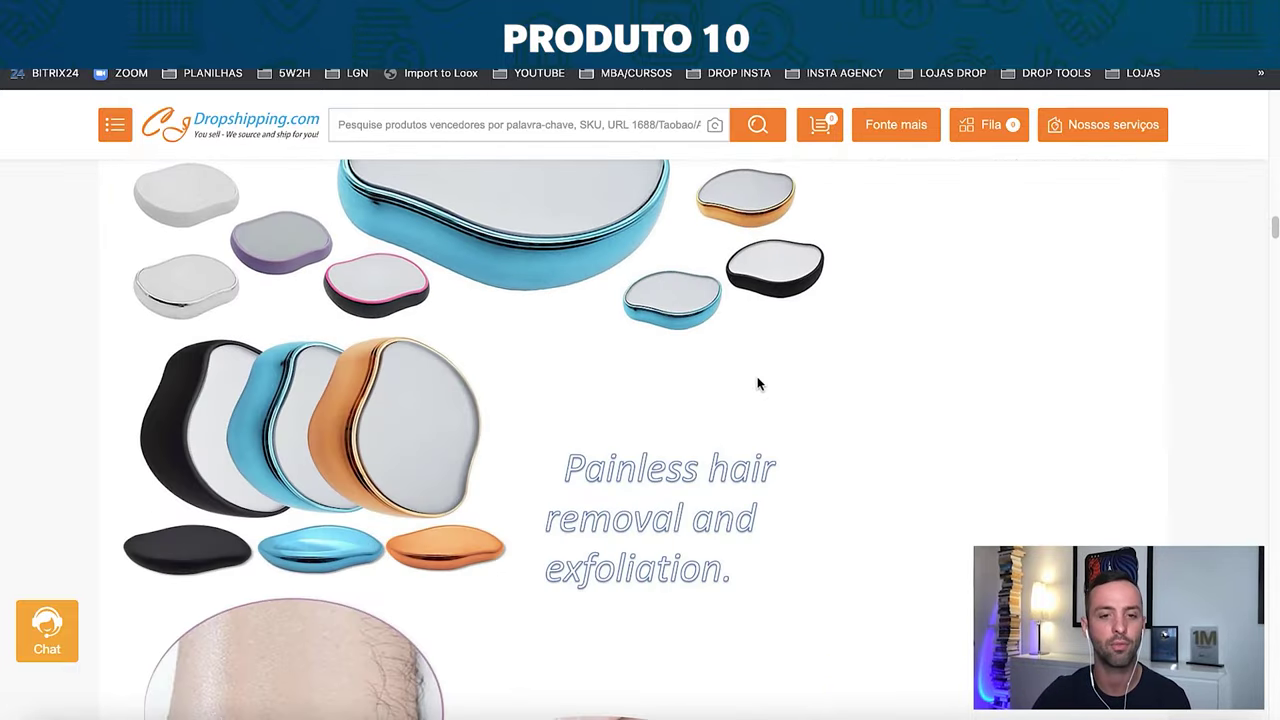
pyautogui.scroll(-8, 757, 383)
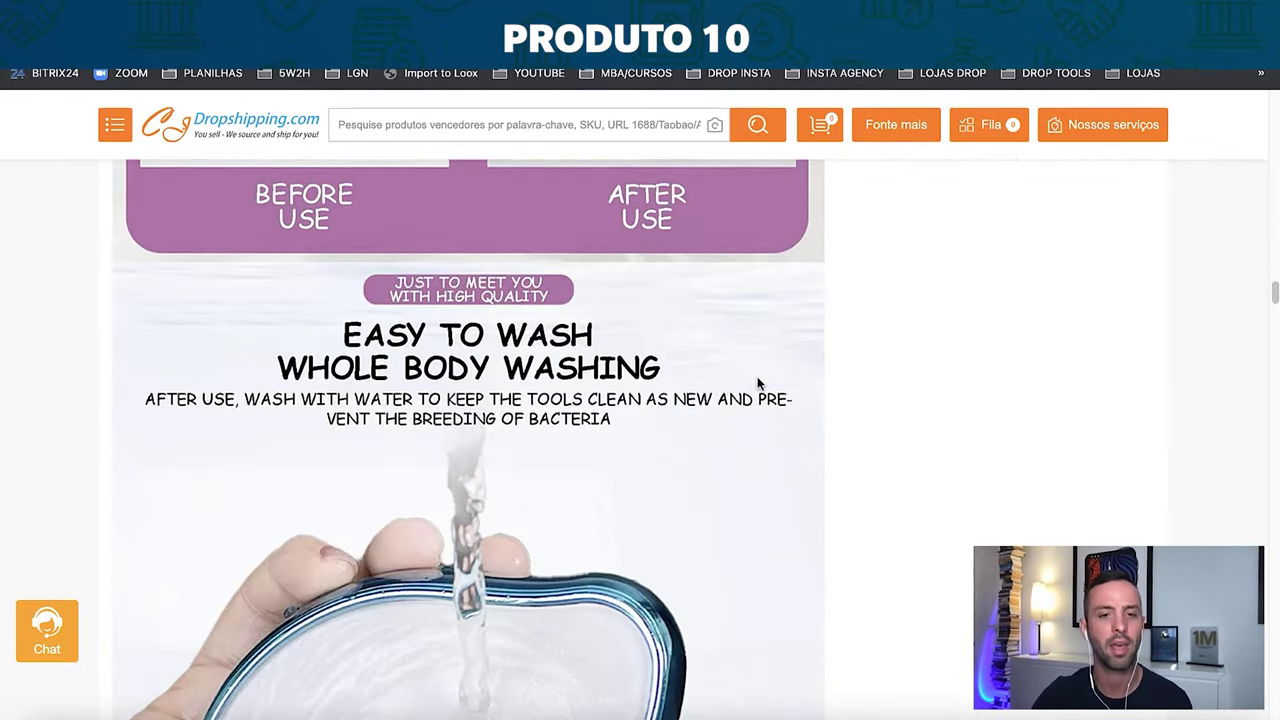
pyautogui.scroll(-10, 757, 383)
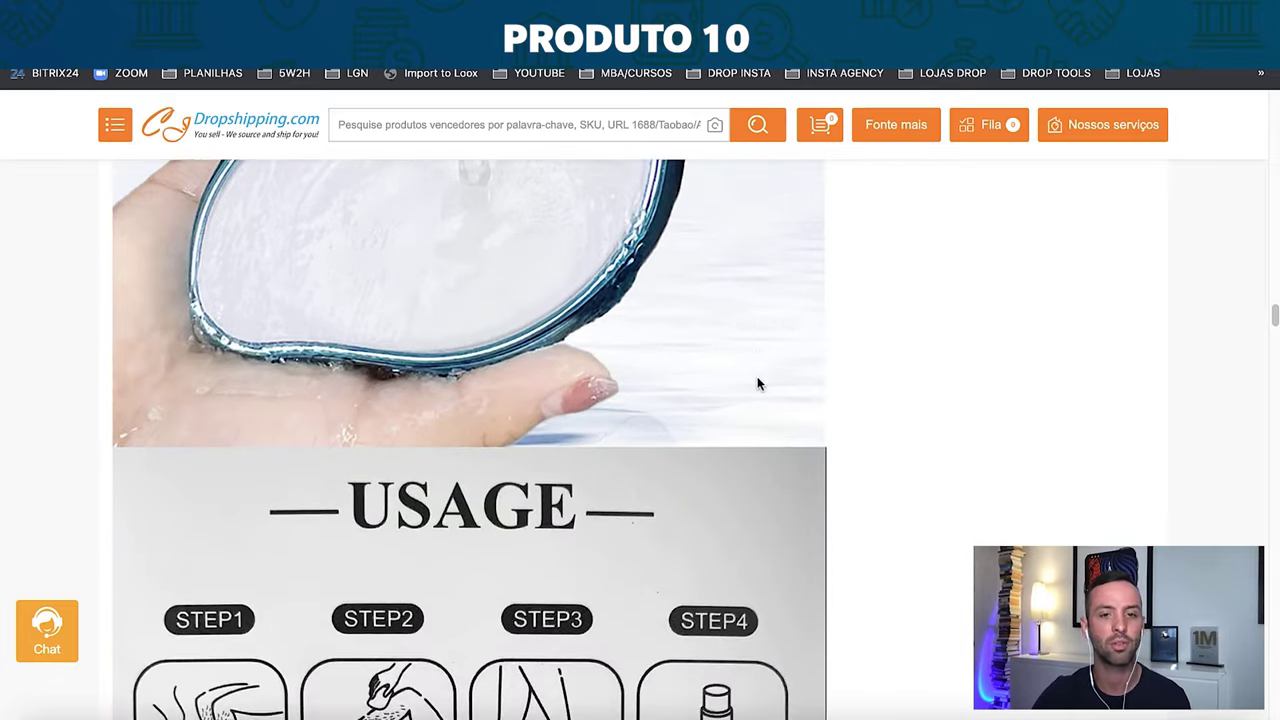
pyautogui.scroll(-3, 757, 383)
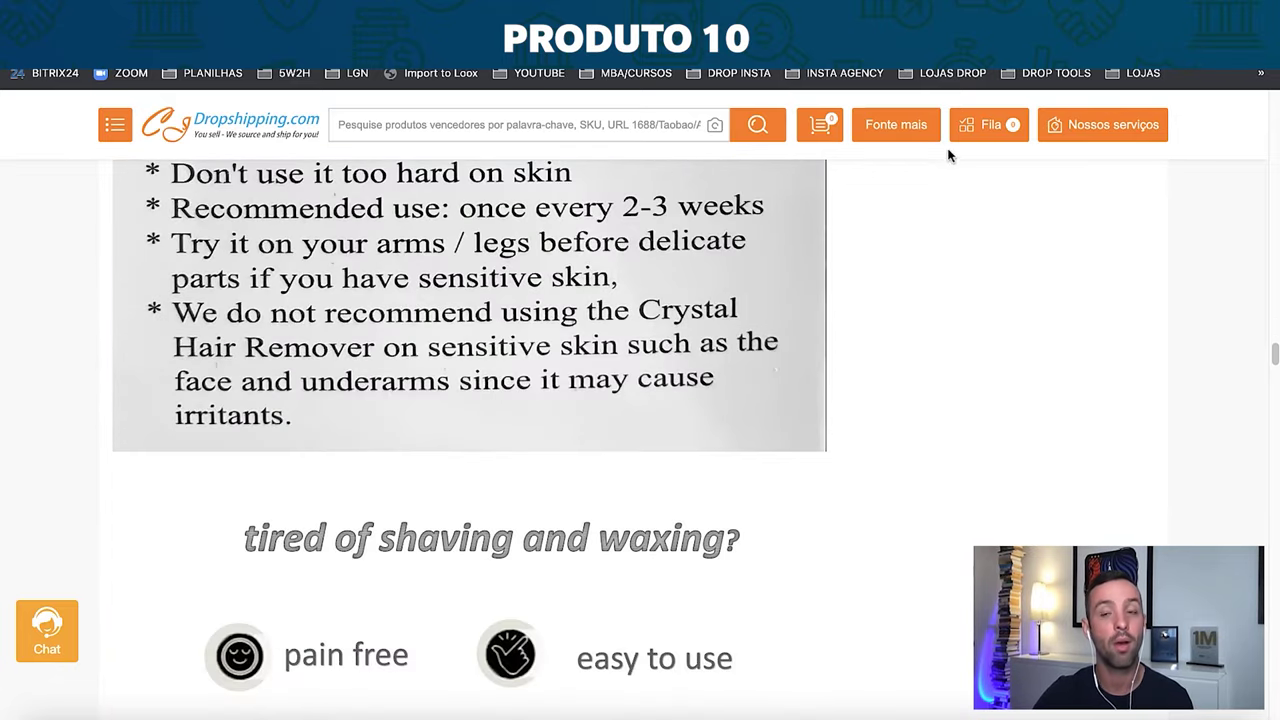
# Switch to the Fuze Brands store and review its Crystal Hair Remover page, including the price, photos, quantity discounts and description
pyautogui.hotkey('ctrl', 'Tab')
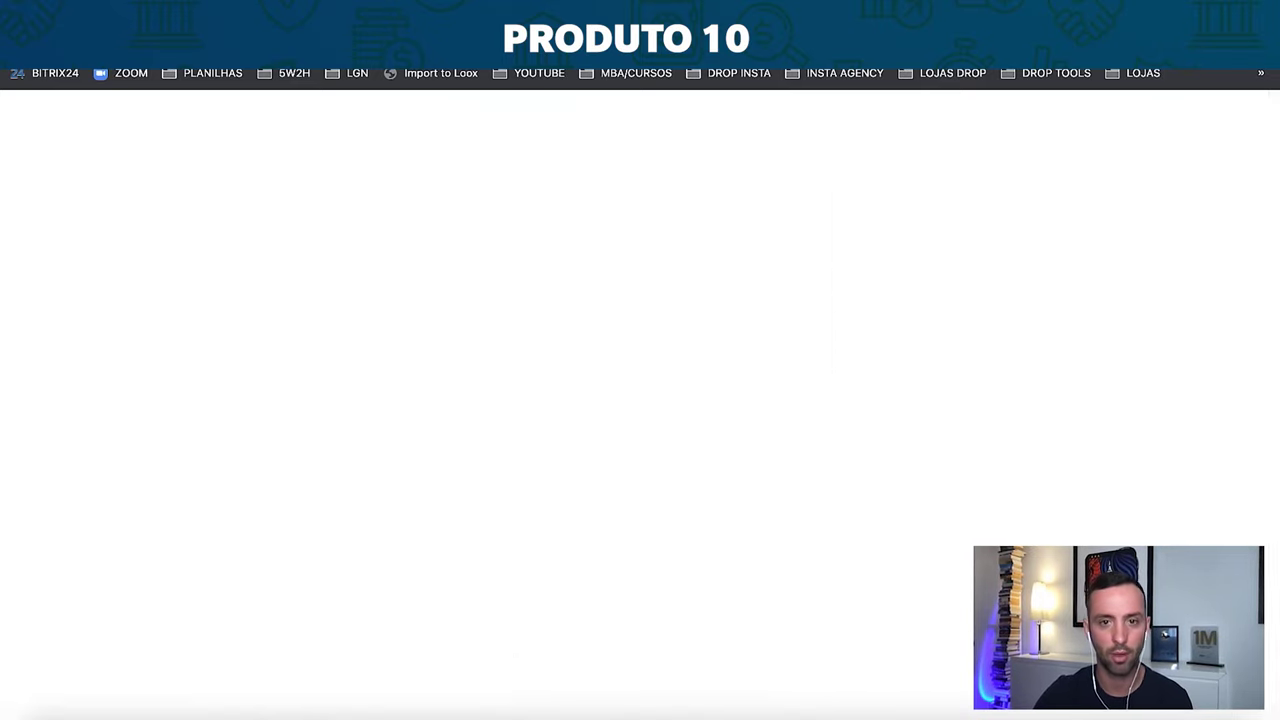
pyautogui.scroll(-3, 745, 466)
pyautogui.scroll(-3, 745, 466)
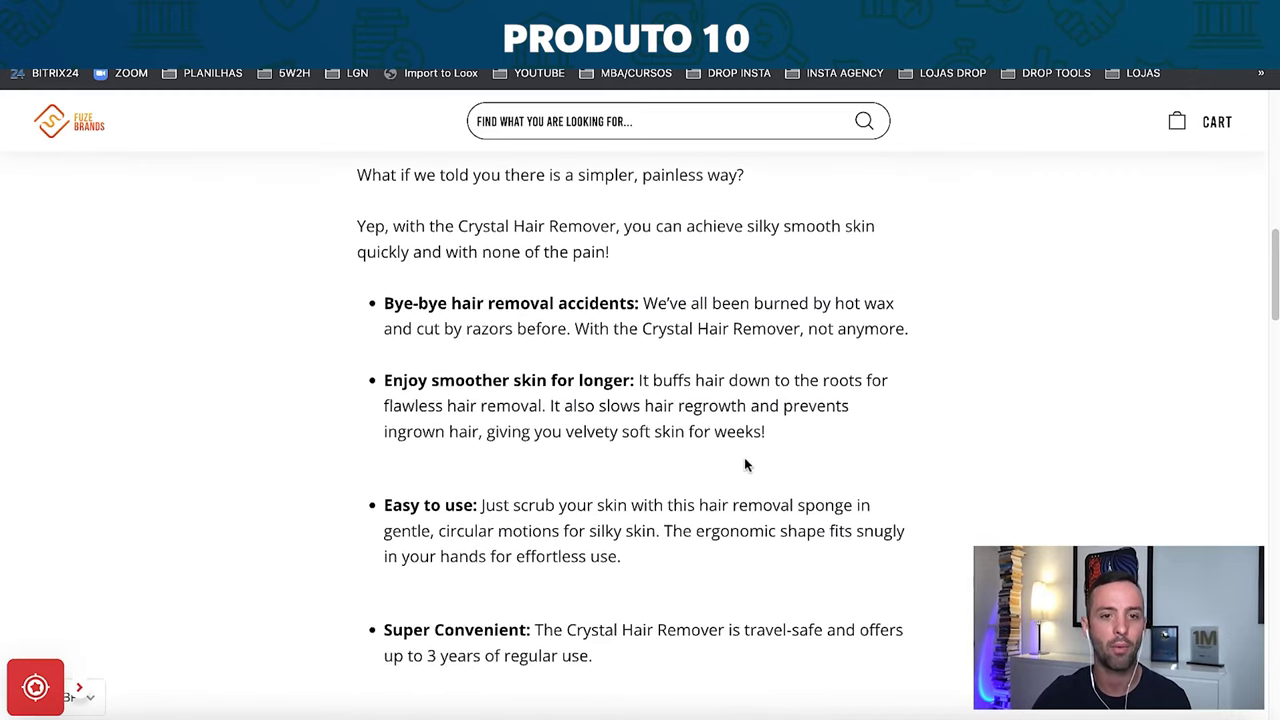
pyautogui.scroll(-6, 744, 463)
pyautogui.scroll(15, 744, 463)
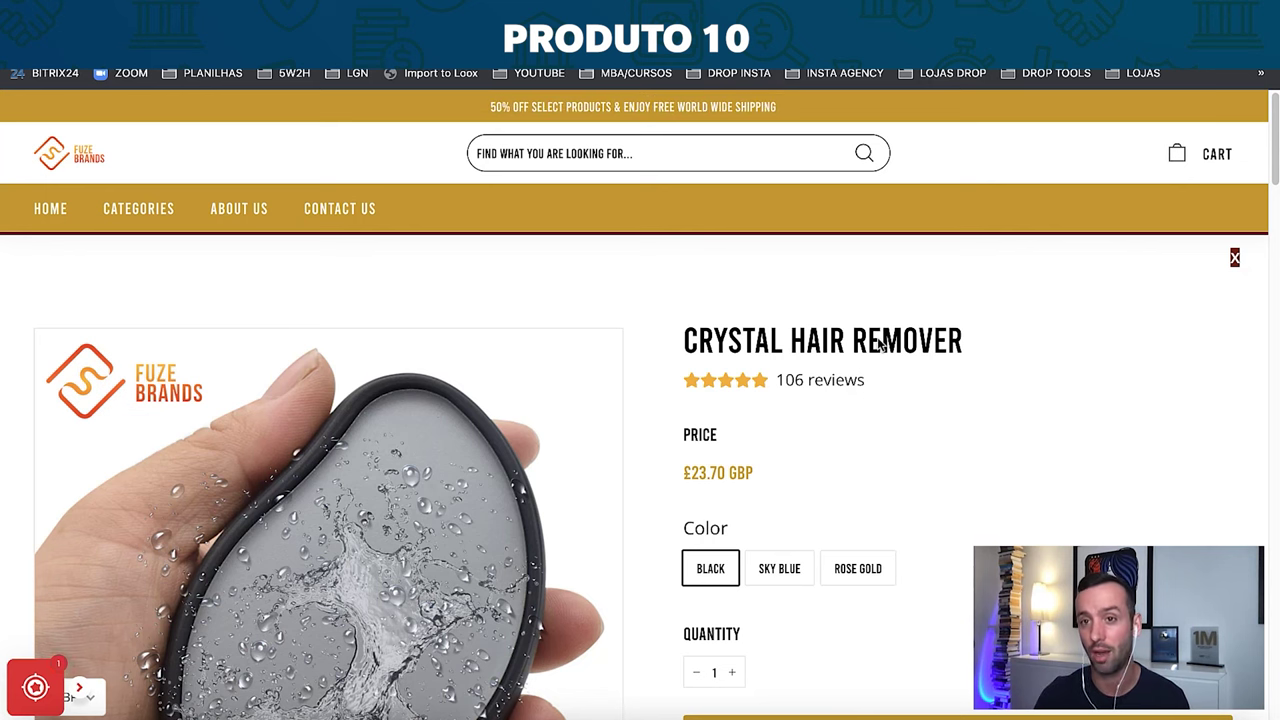
pyautogui.scroll(-4, 441, 436)
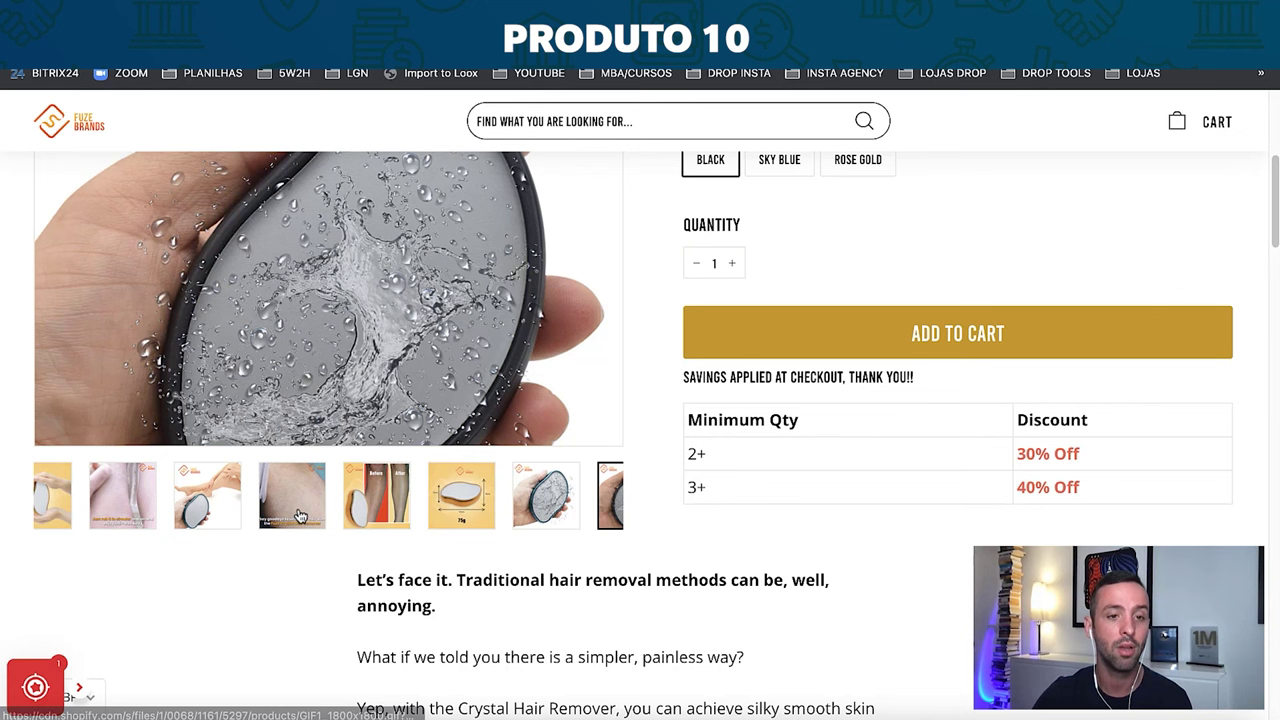
pyautogui.scroll(4, 870, 435)
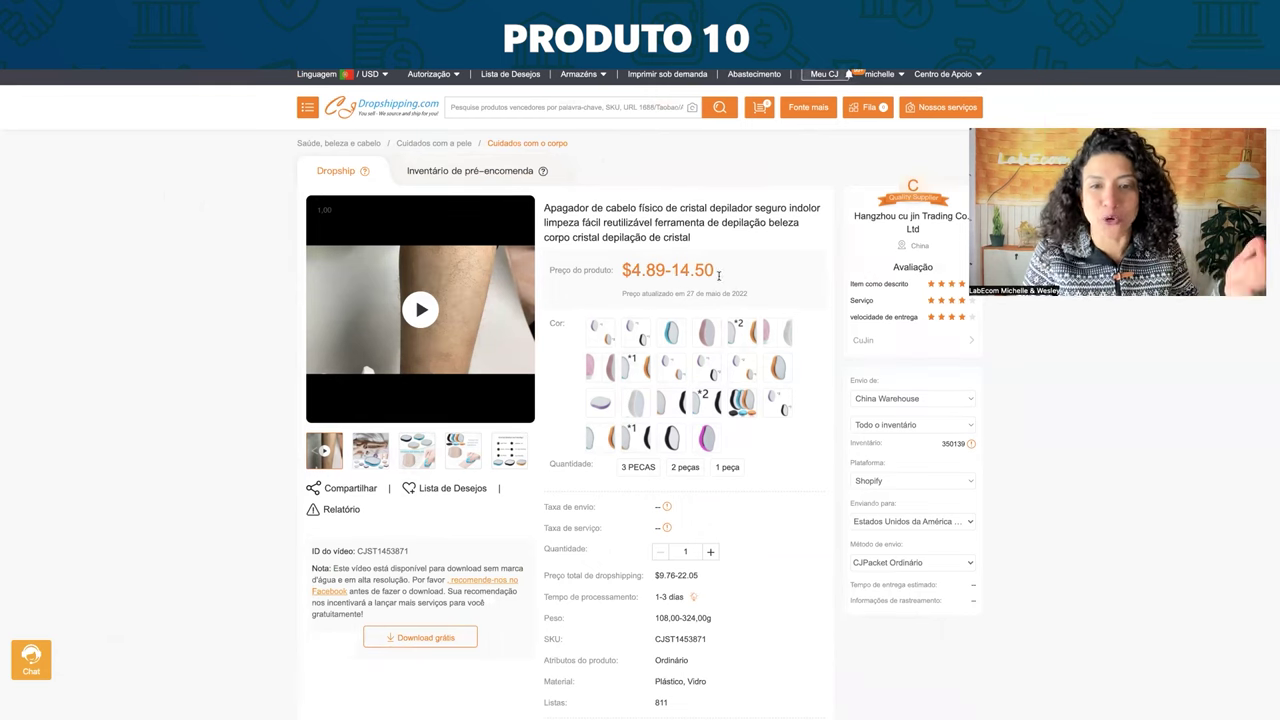
# Switch to Meta Ads Manager and remove Hair straightening, Batom, Produtos para cabelos and Cosméticos from the detailed targeting
pyautogui.click(671, 335)
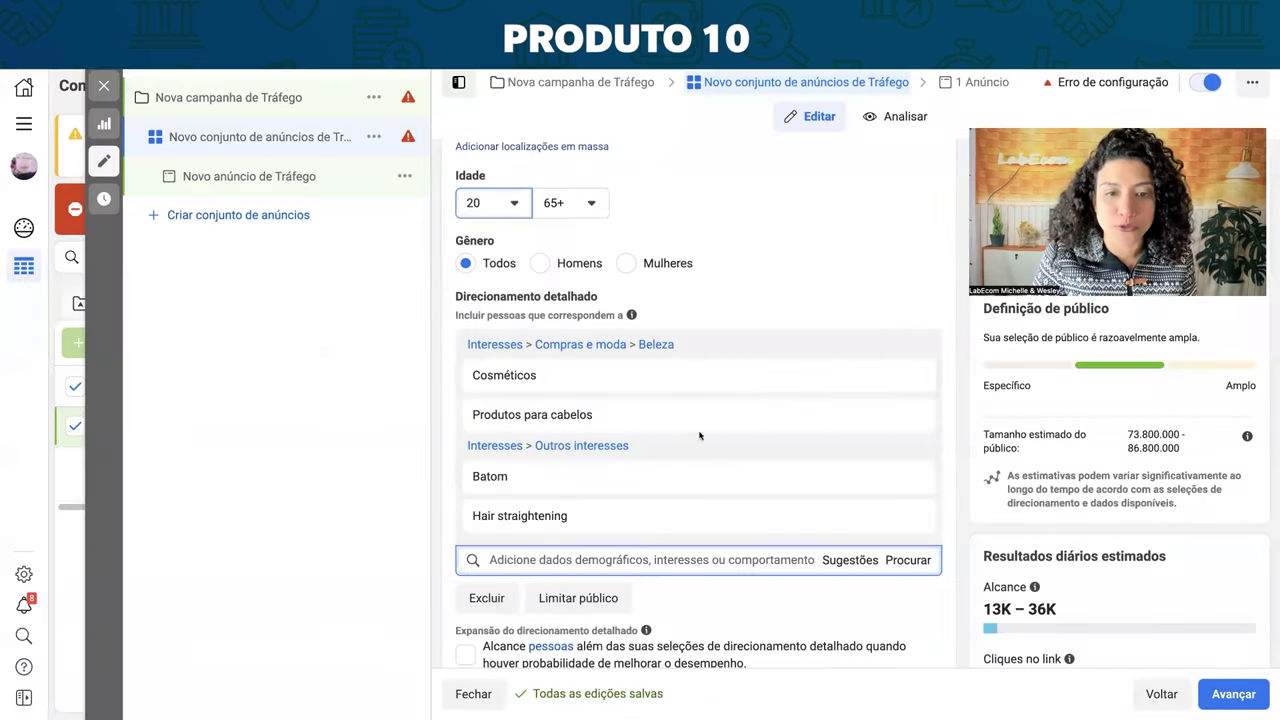
pyautogui.click(911, 516)
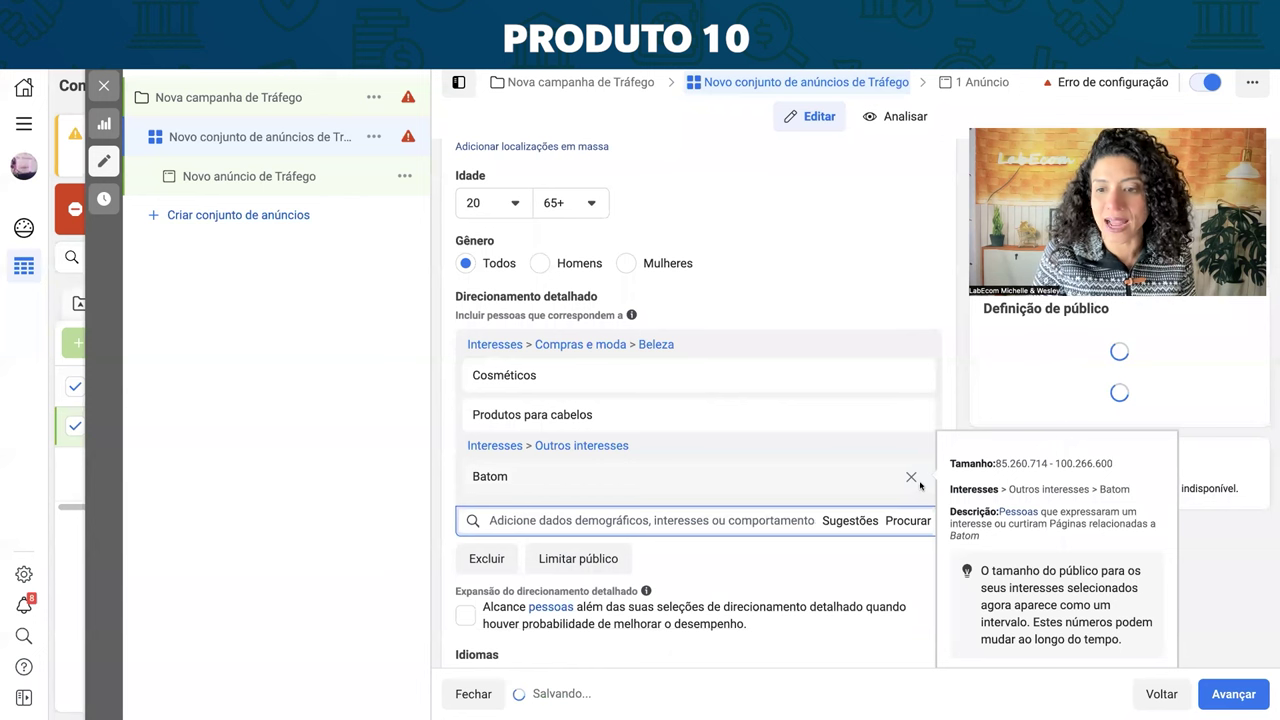
pyautogui.click(911, 477)
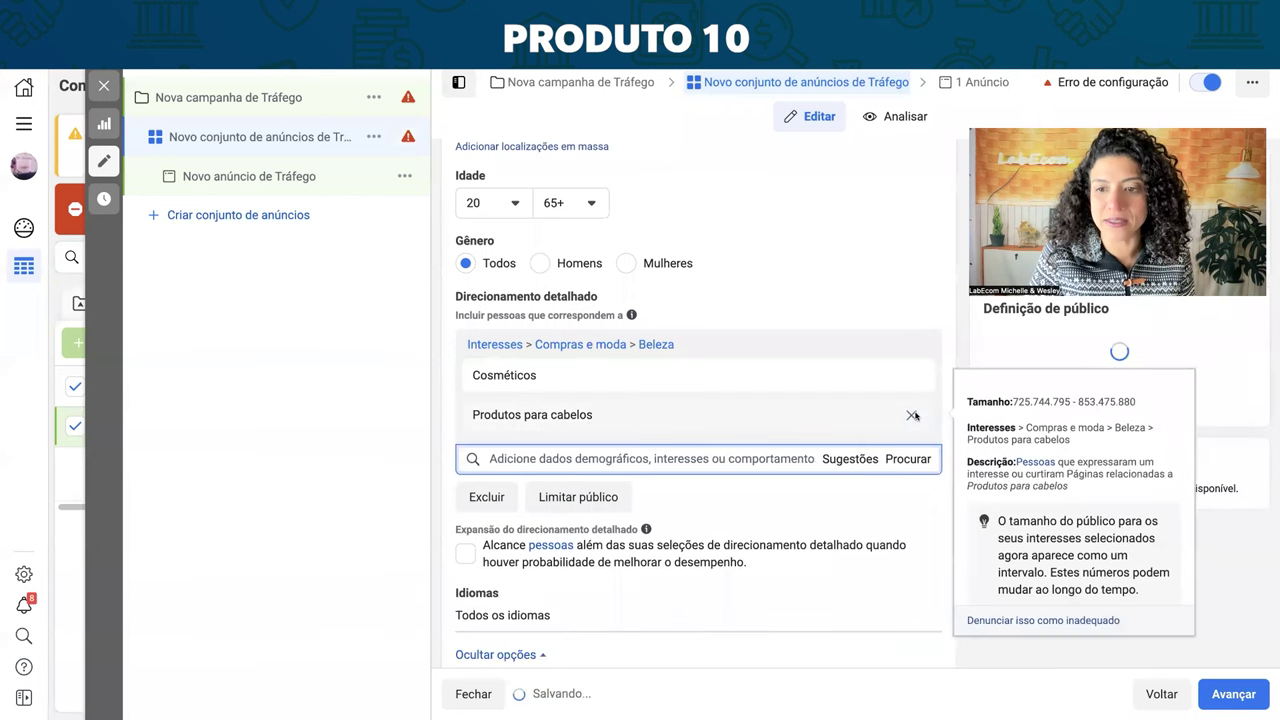
pyautogui.click(926, 415)
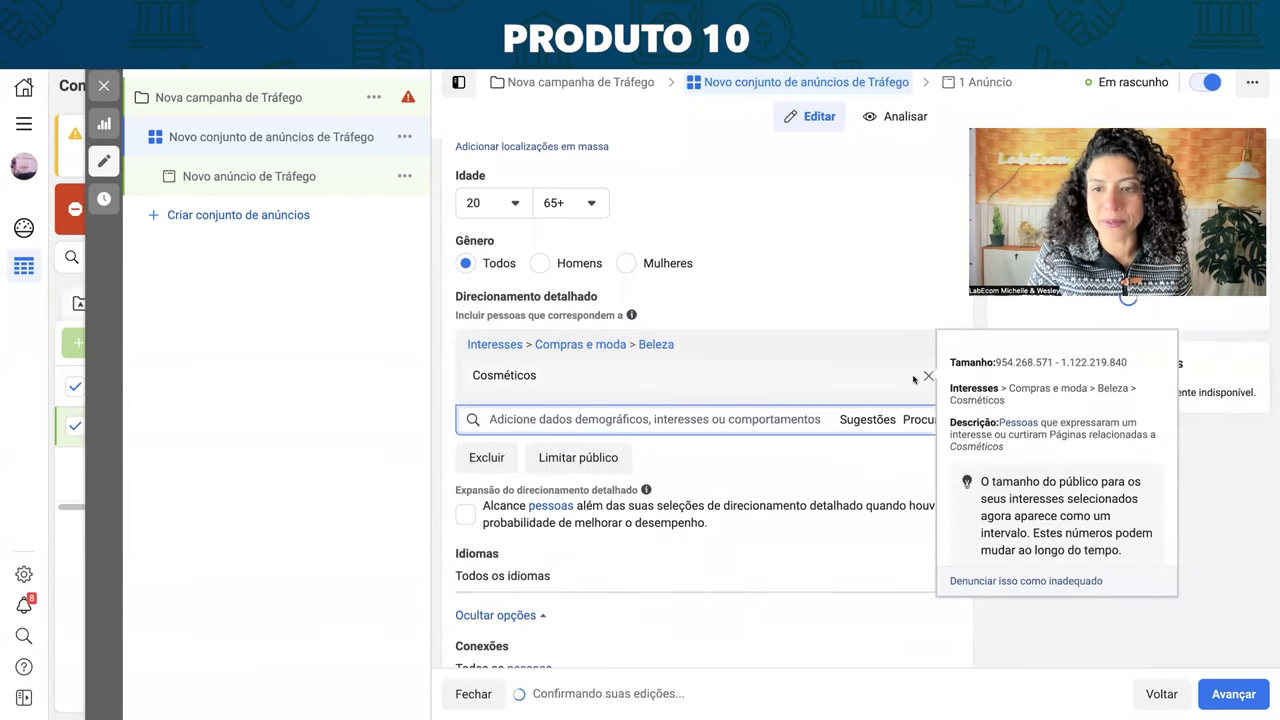
pyautogui.click(909, 378)
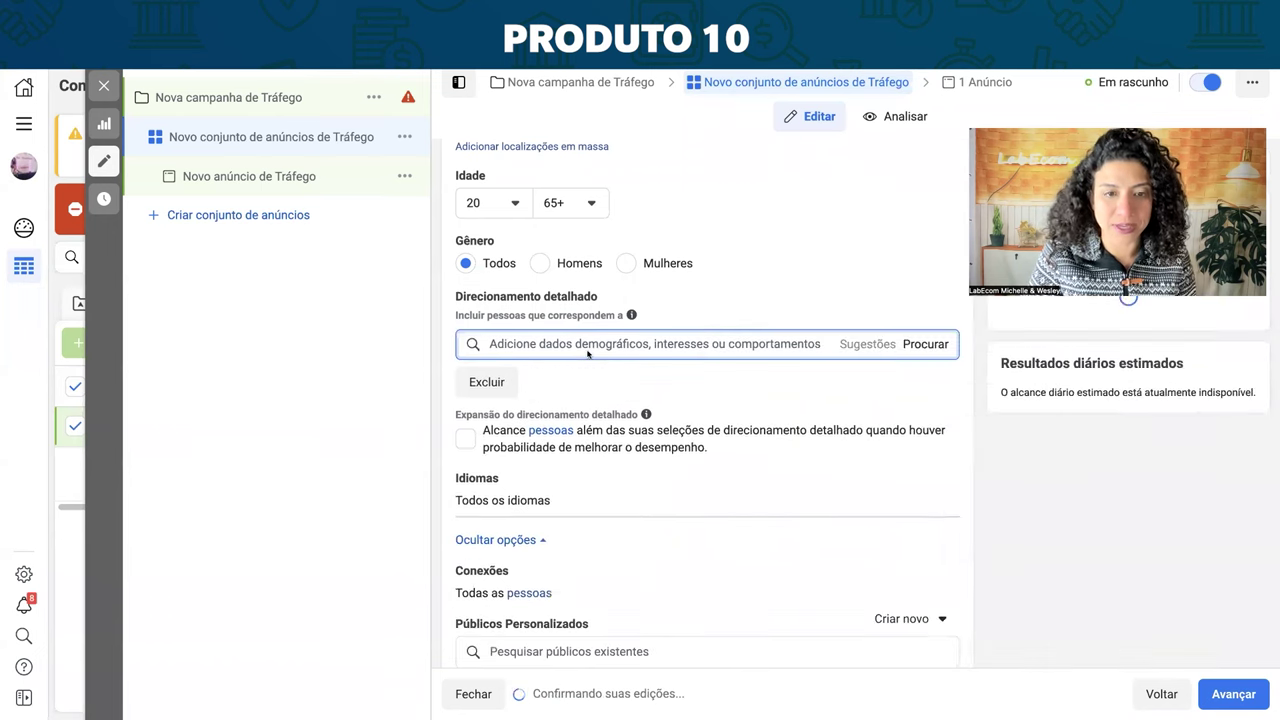
# Search the detailed targeting for "depila", include the interest Depilação and add the suggested interest Estética
pyautogui.write('depila')
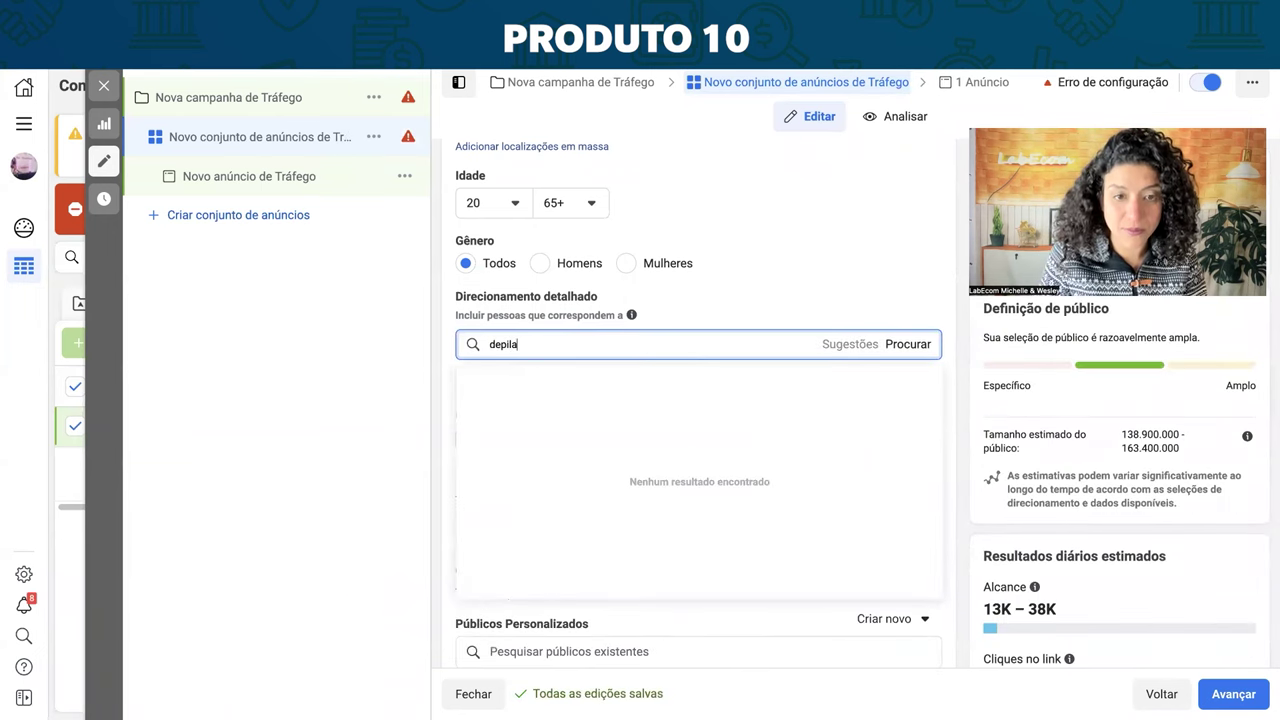
pyautogui.click(521, 384)
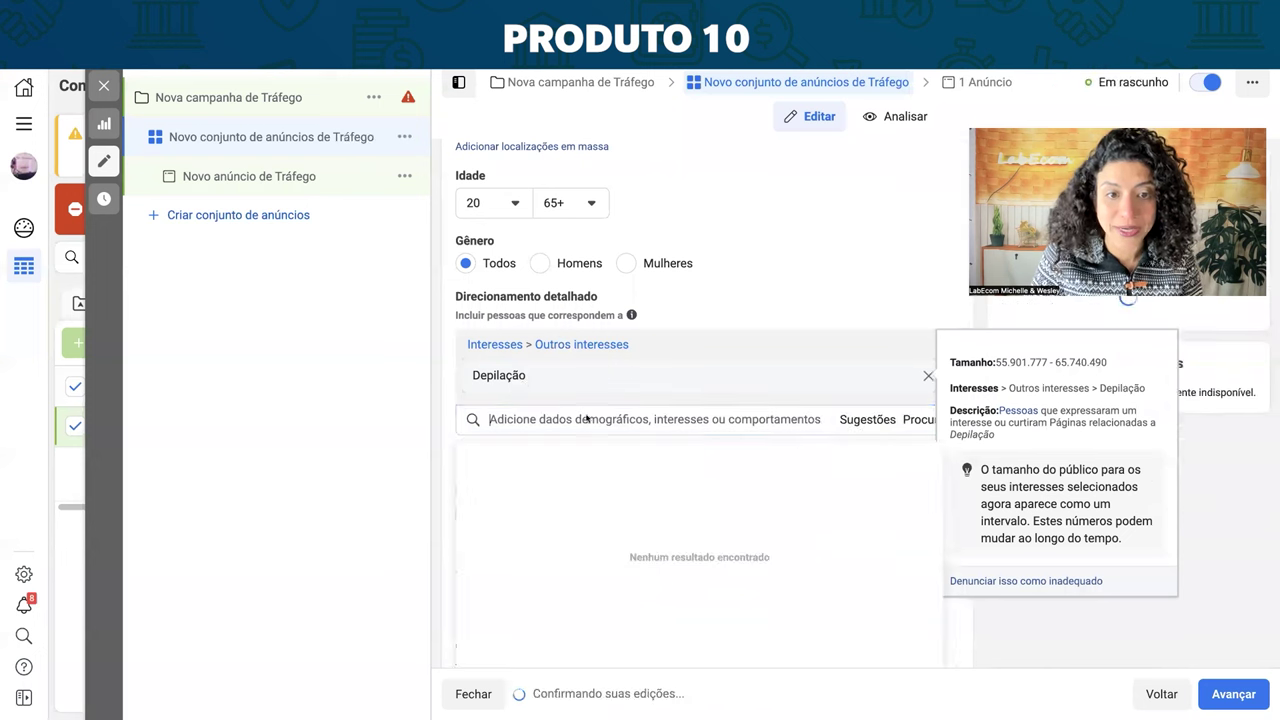
pyautogui.click(843, 421)
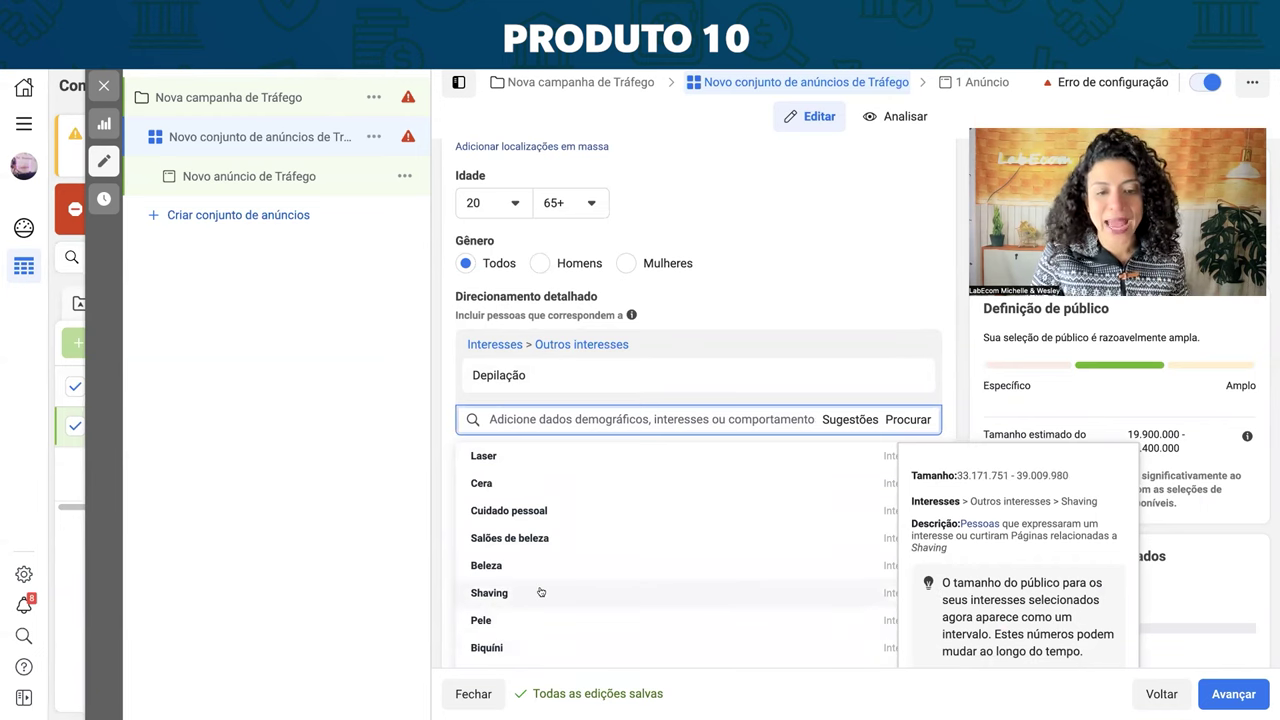
pyautogui.scroll(-3, 526, 596)
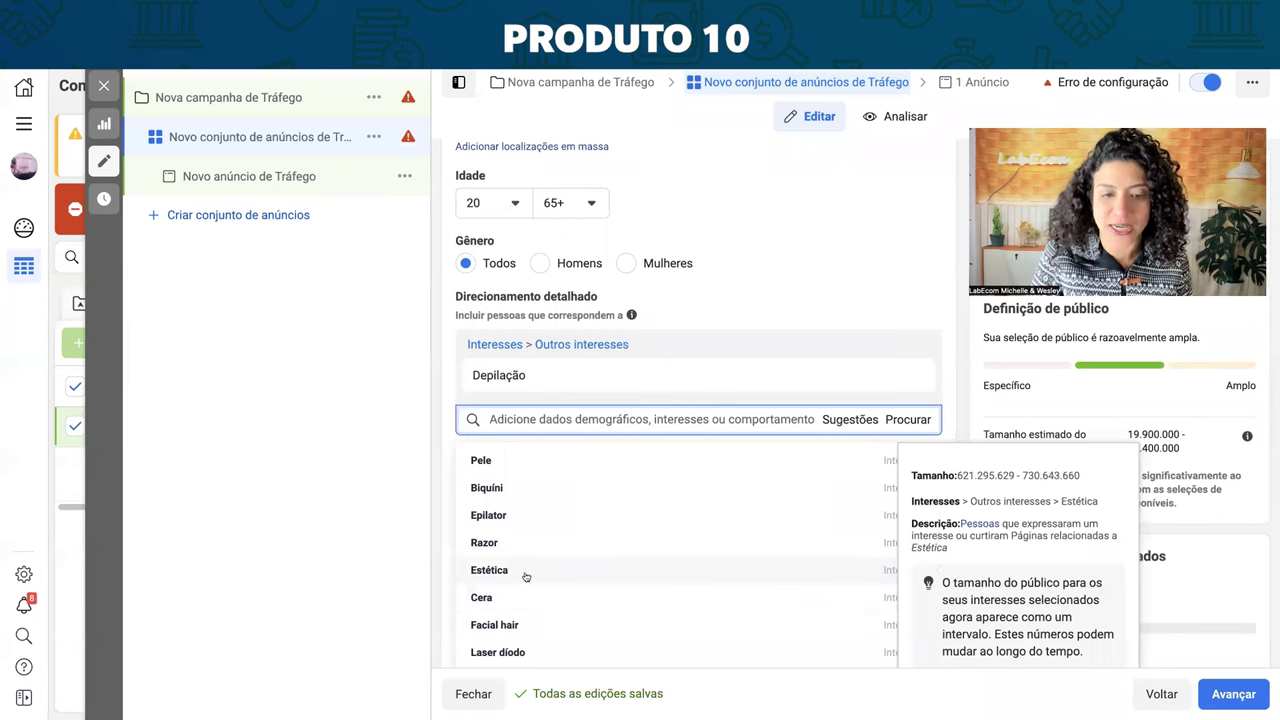
pyautogui.click(526, 577)
# Browse the further interest suggestions for the Depilação and Estética audience, then close the suggestion list
pyautogui.click(852, 460)
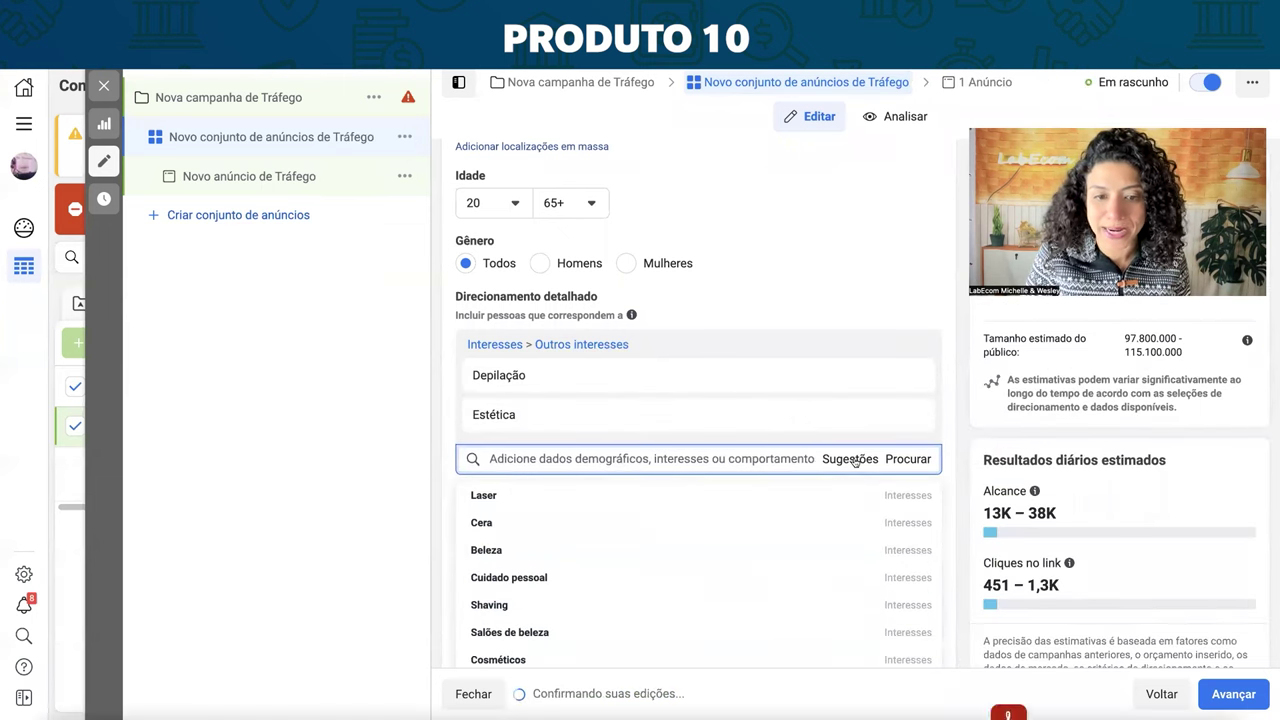
pyautogui.scroll(-1, 609, 586)
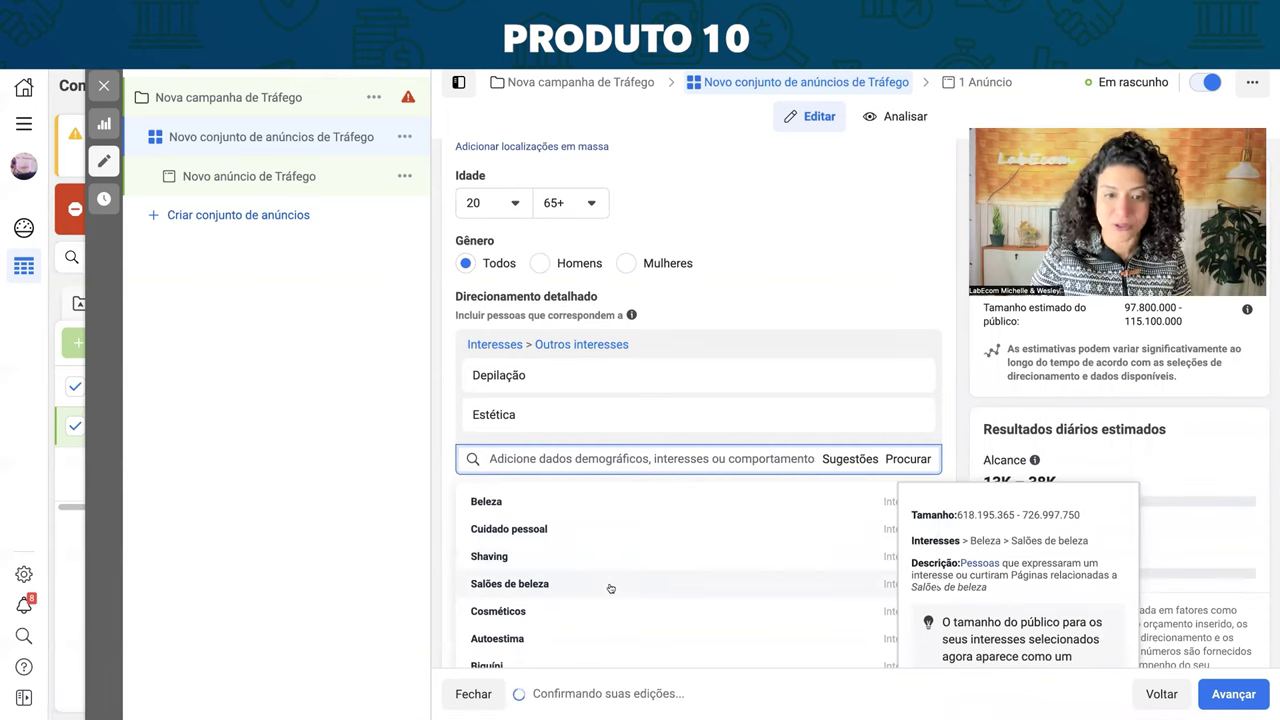
pyautogui.scroll(-1, 610, 588)
pyautogui.scroll(-1, 610, 588)
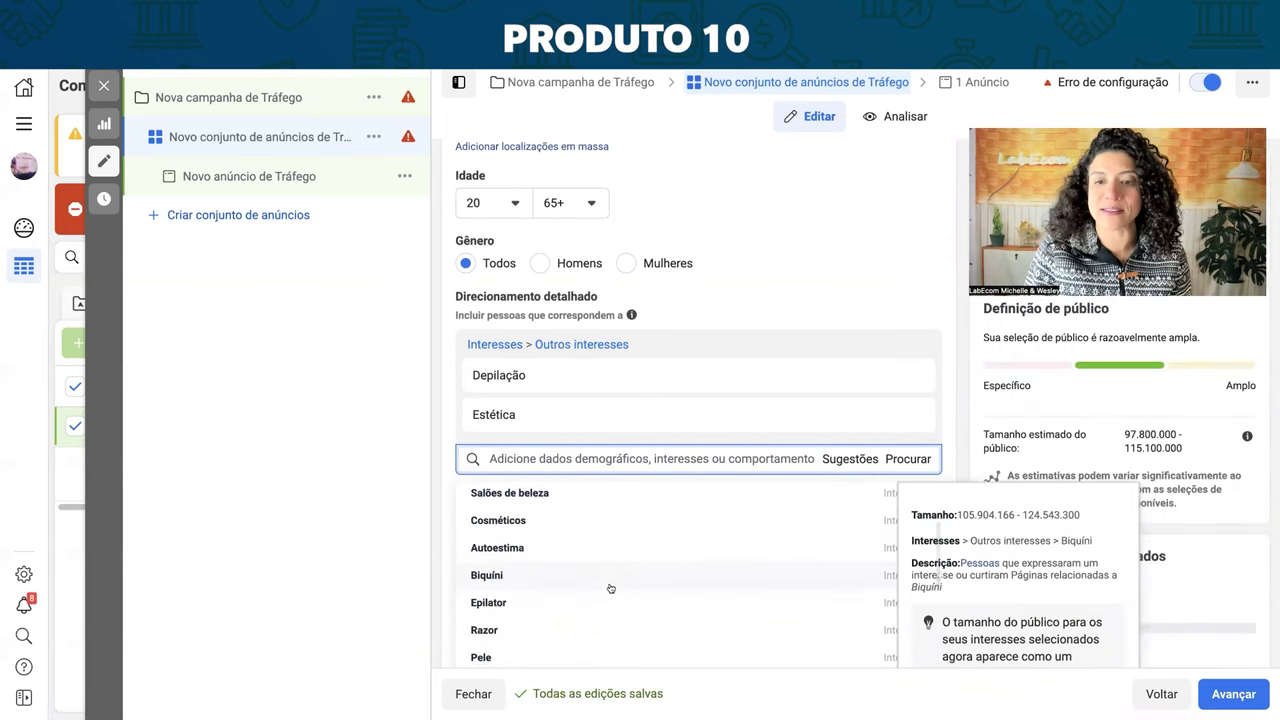
pyautogui.scroll(-4, 610, 588)
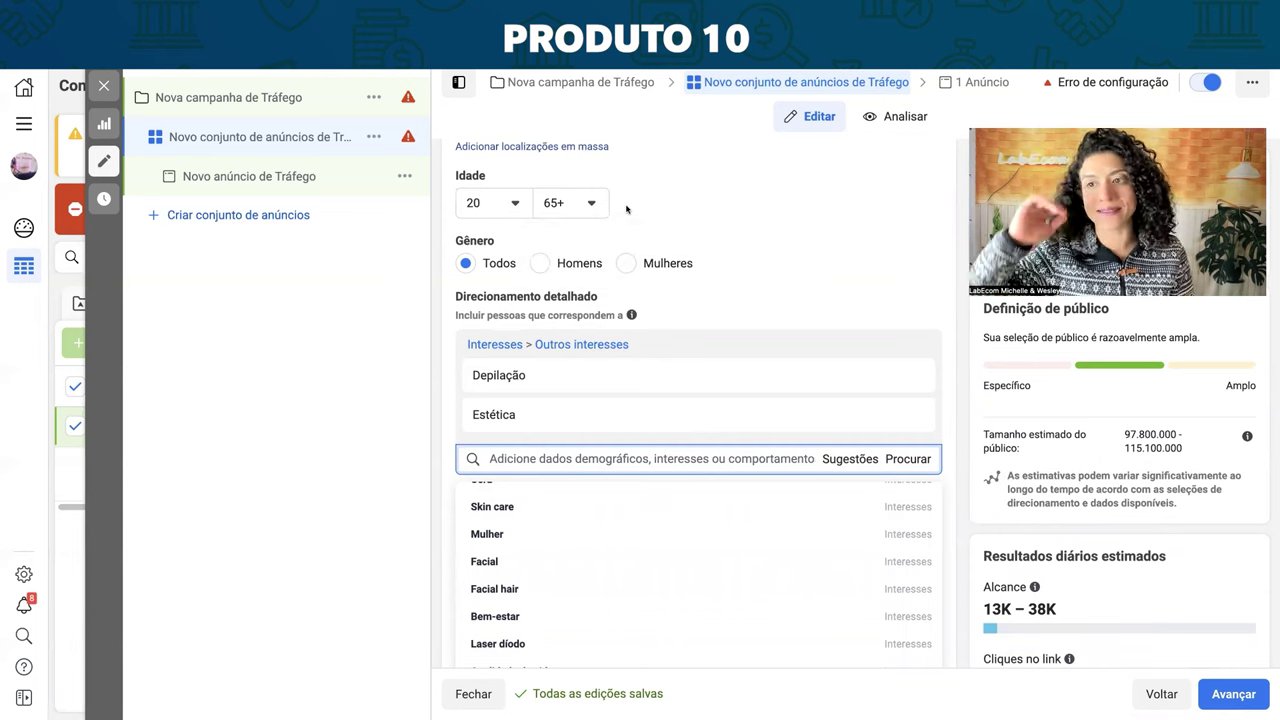
pyautogui.scroll(-2, 588, 548)
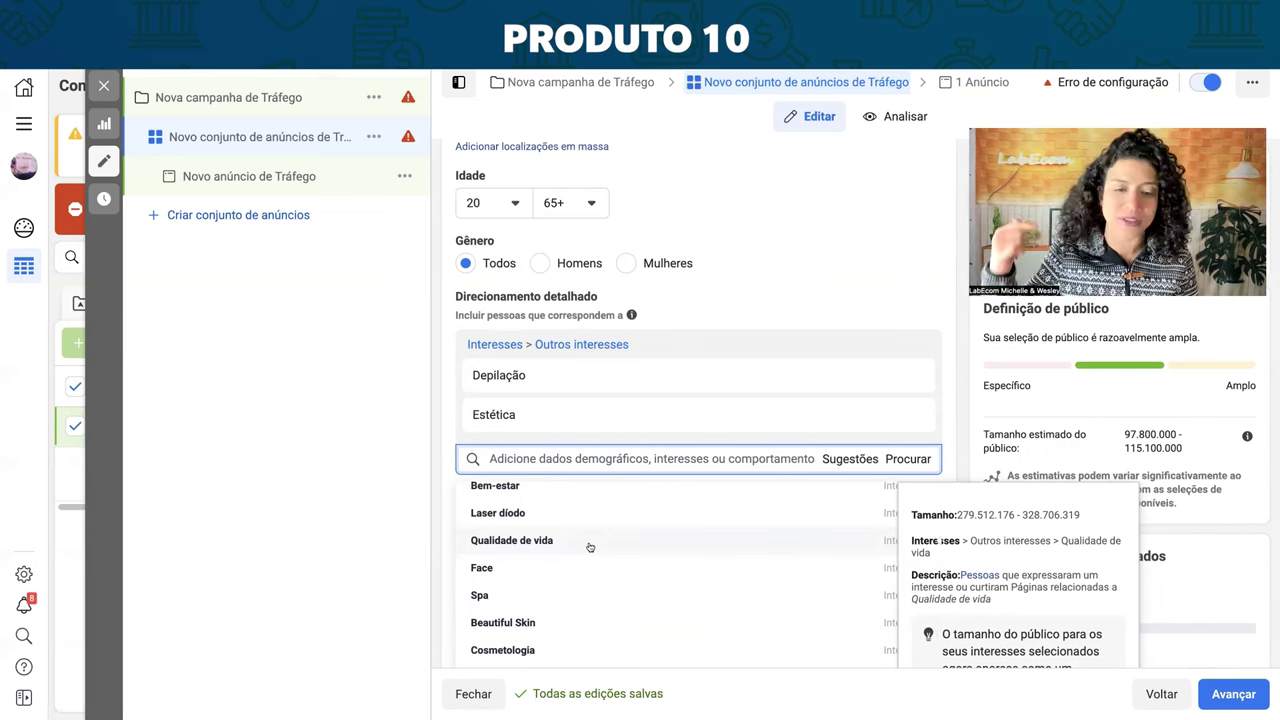
pyautogui.click(607, 459)
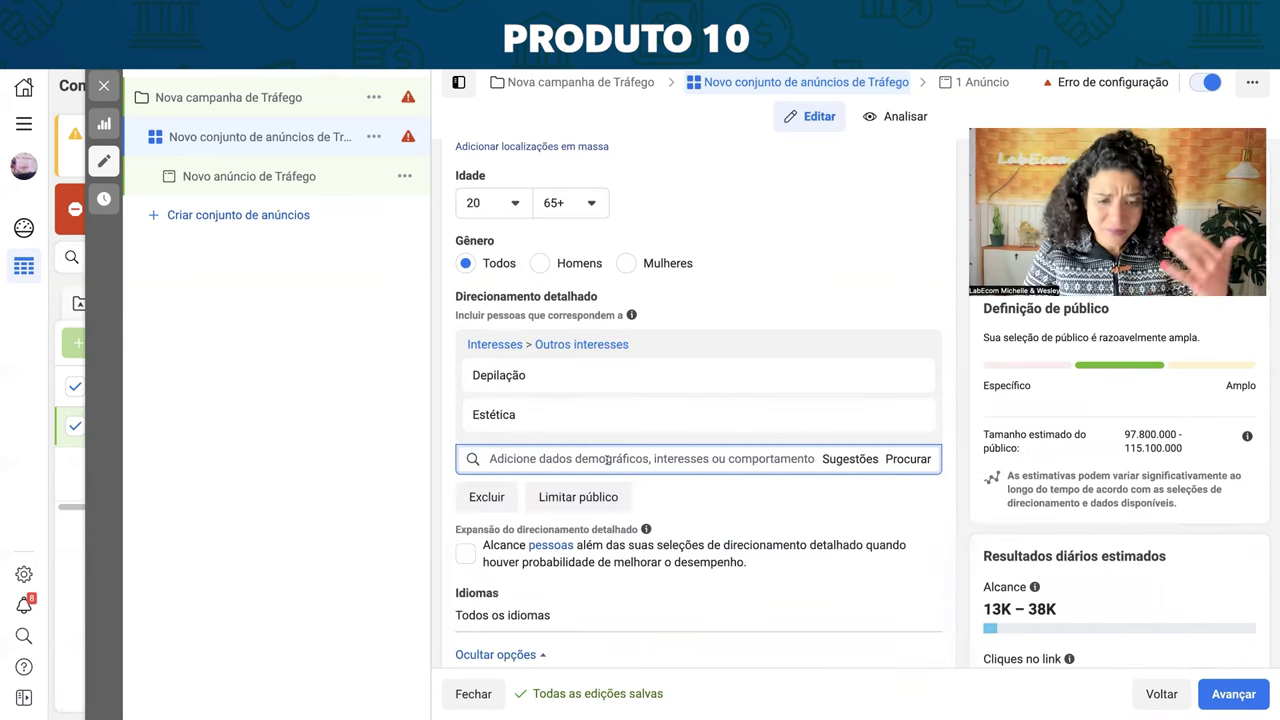